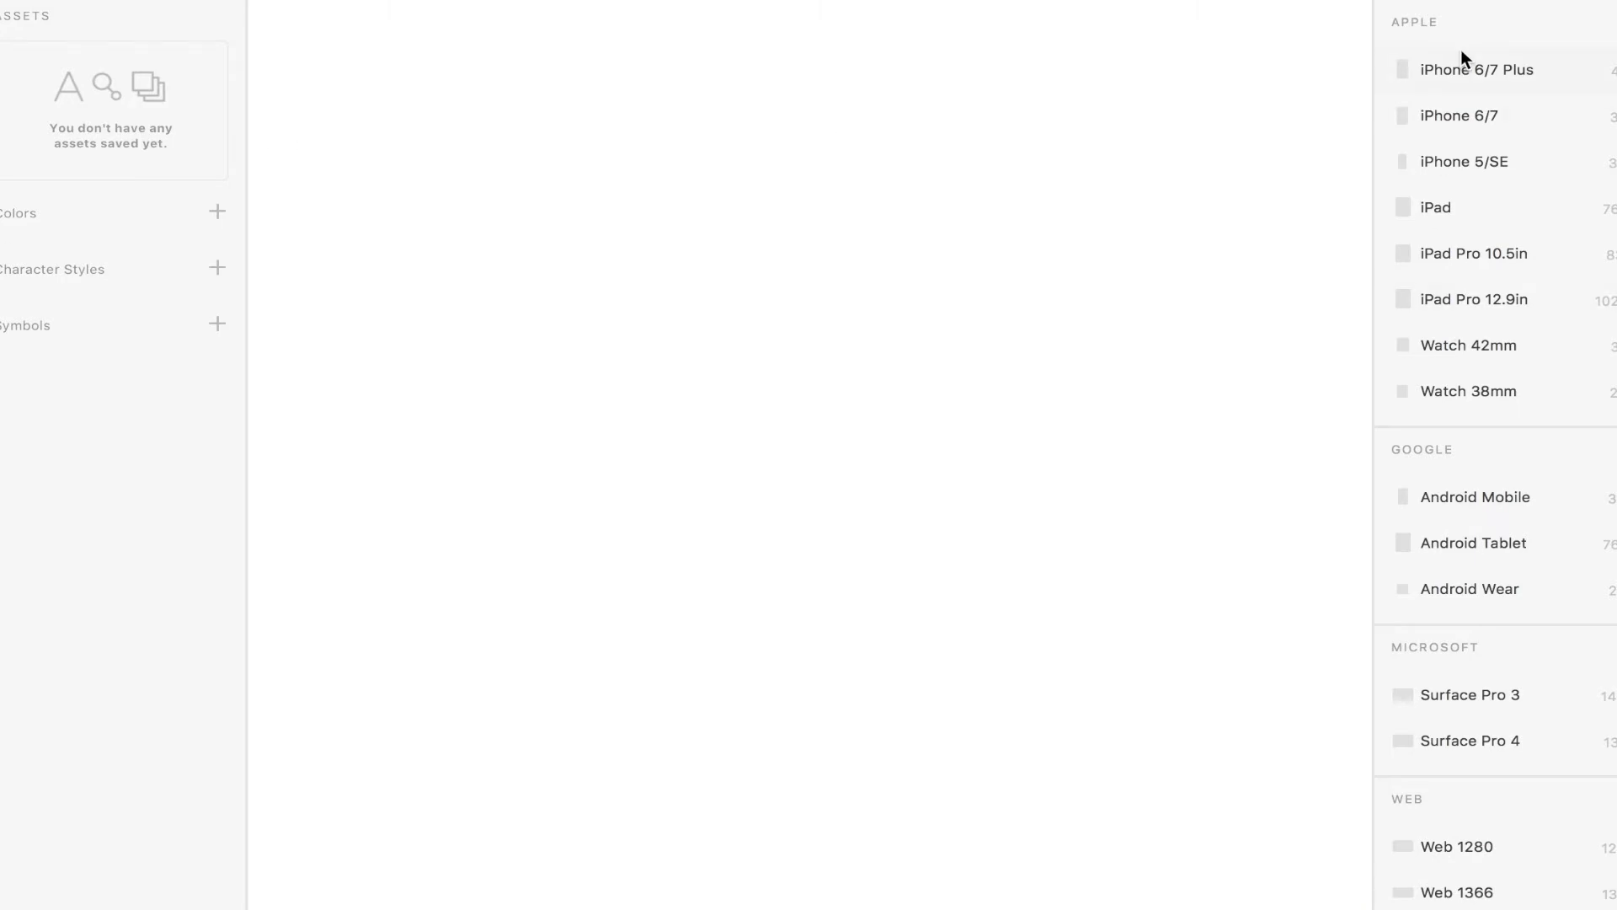
- Add an iPhone 6/7 Plus artboard to the canvas
scroll(1462, 49, "down", 1)
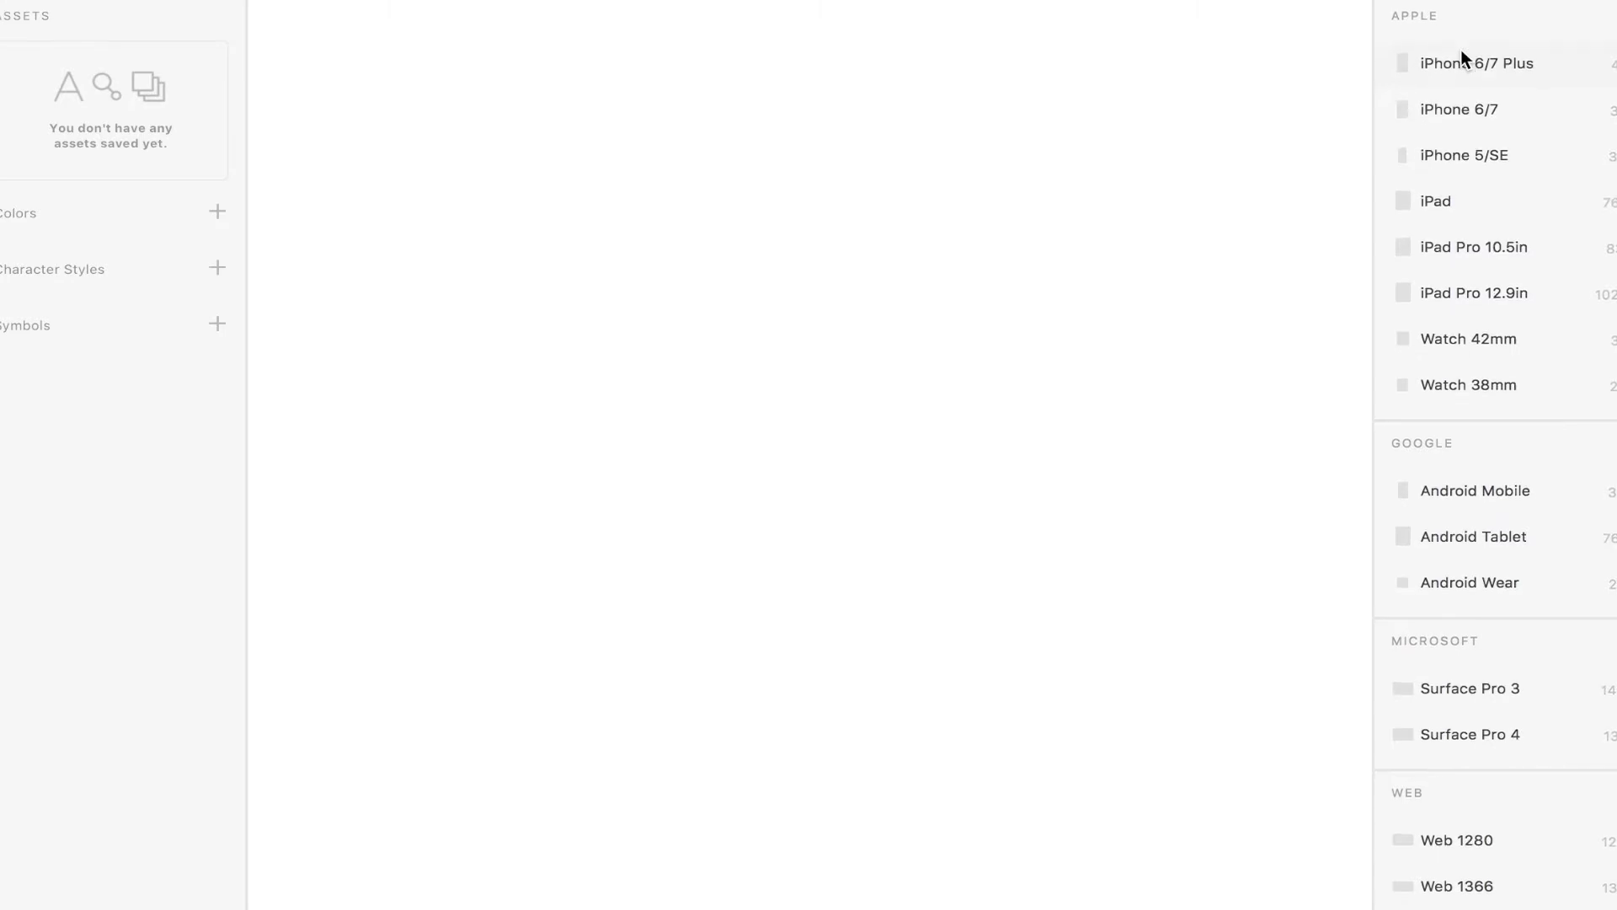
scroll(1462, 49, "up", 2)
scroll(1462, 51, "down", 1)
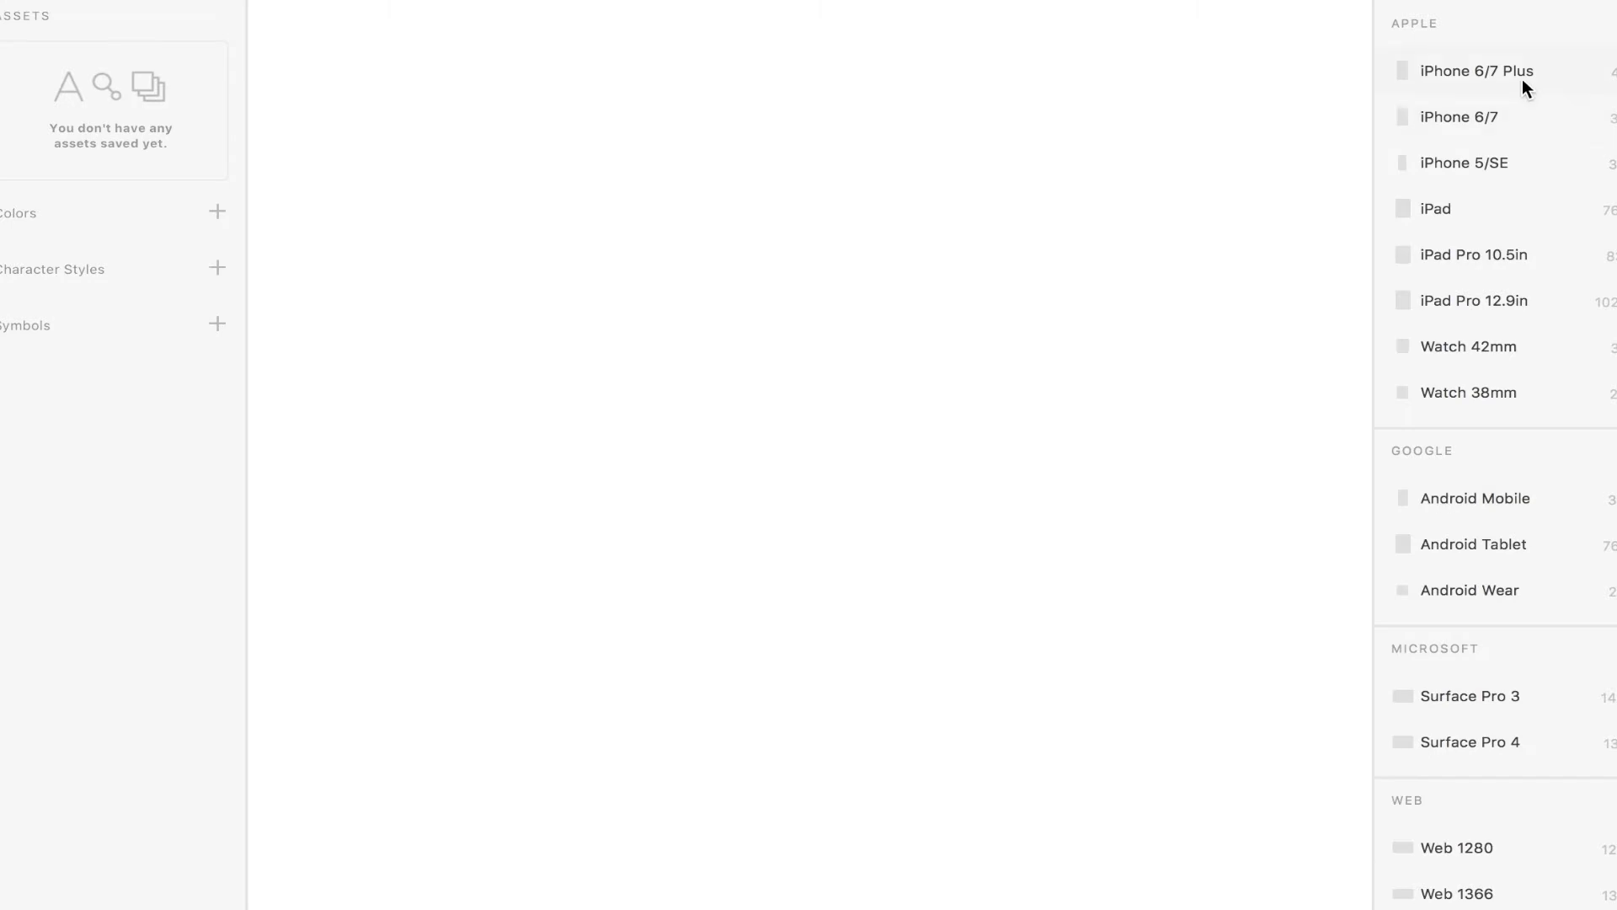
left_click(1486, 72)
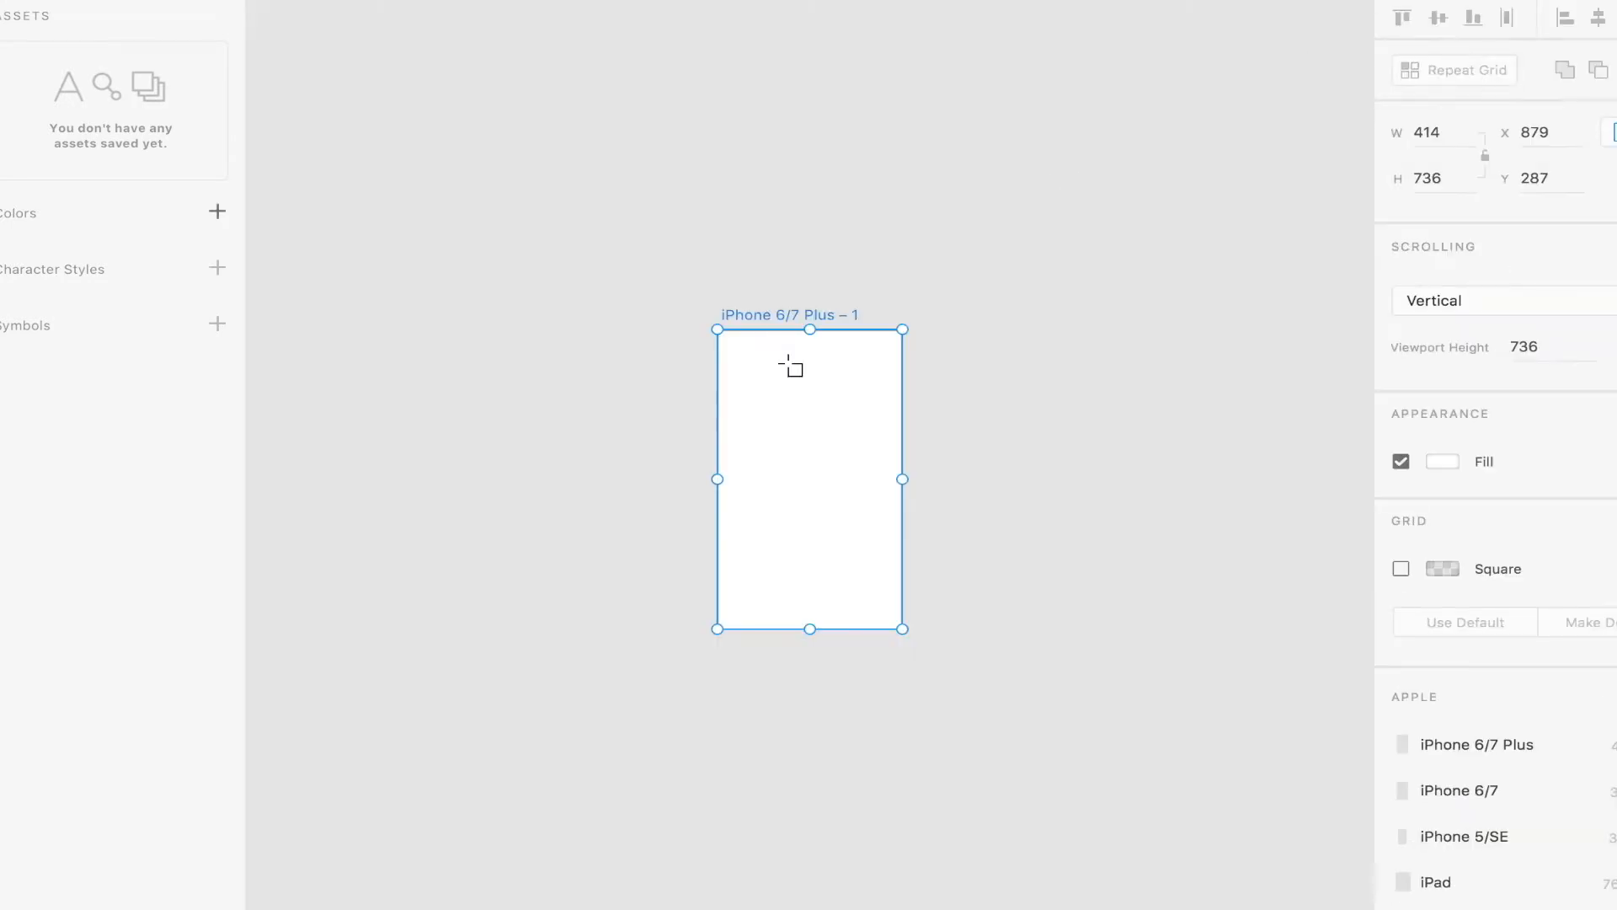
key("v")
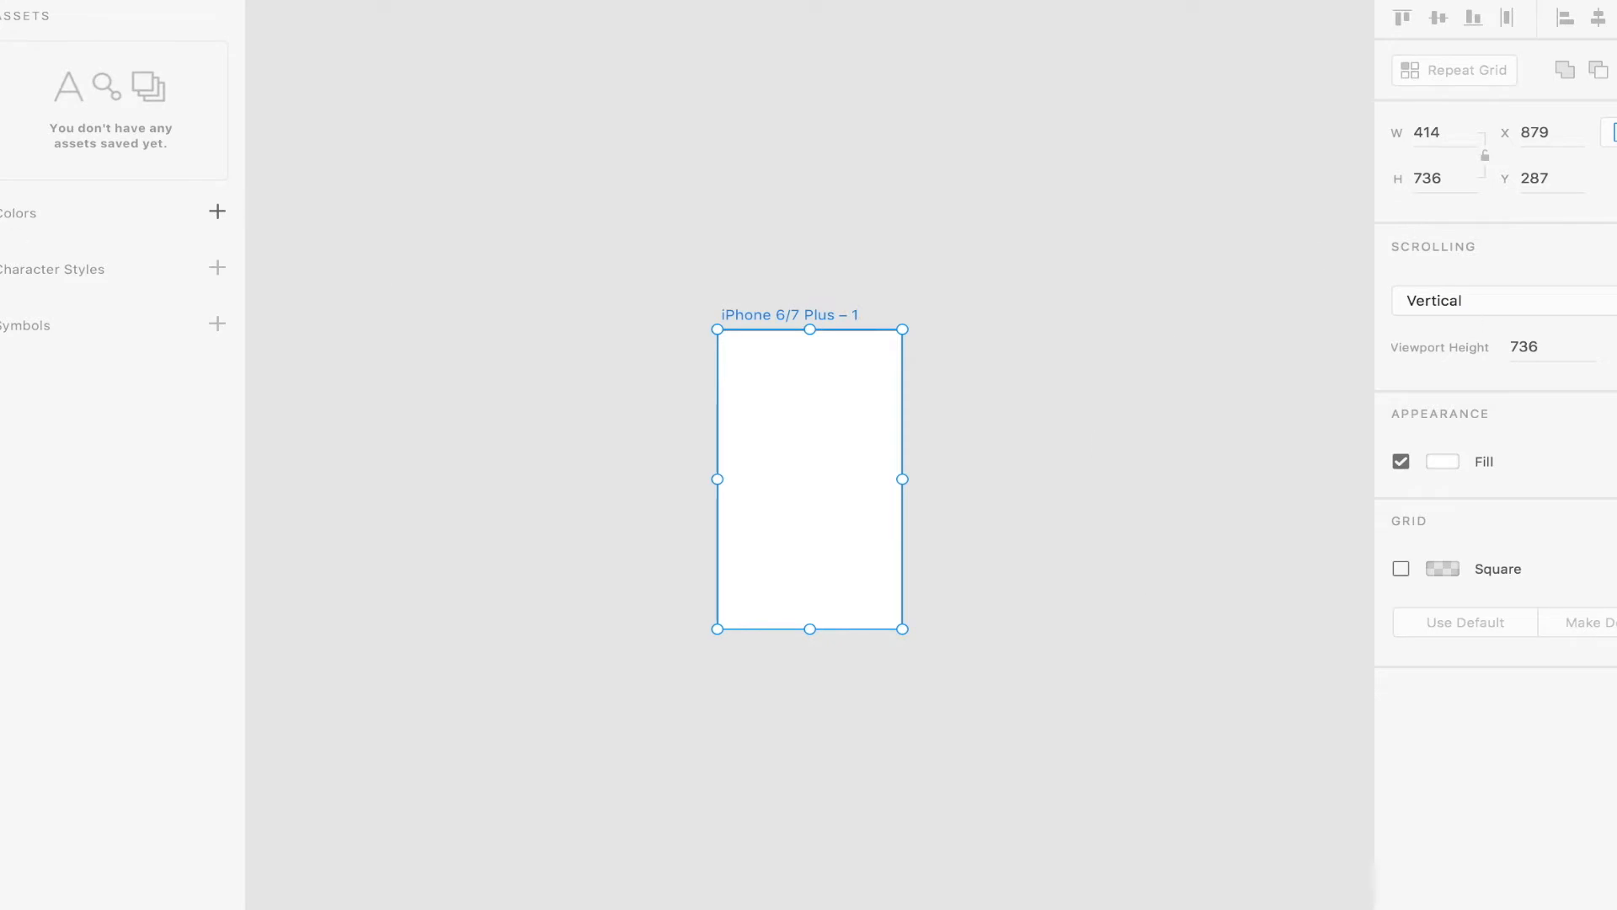
- Add iPad, iPad Pro 10.5in and Watch 42mm artboards beside the iPhone artboard
key("a")
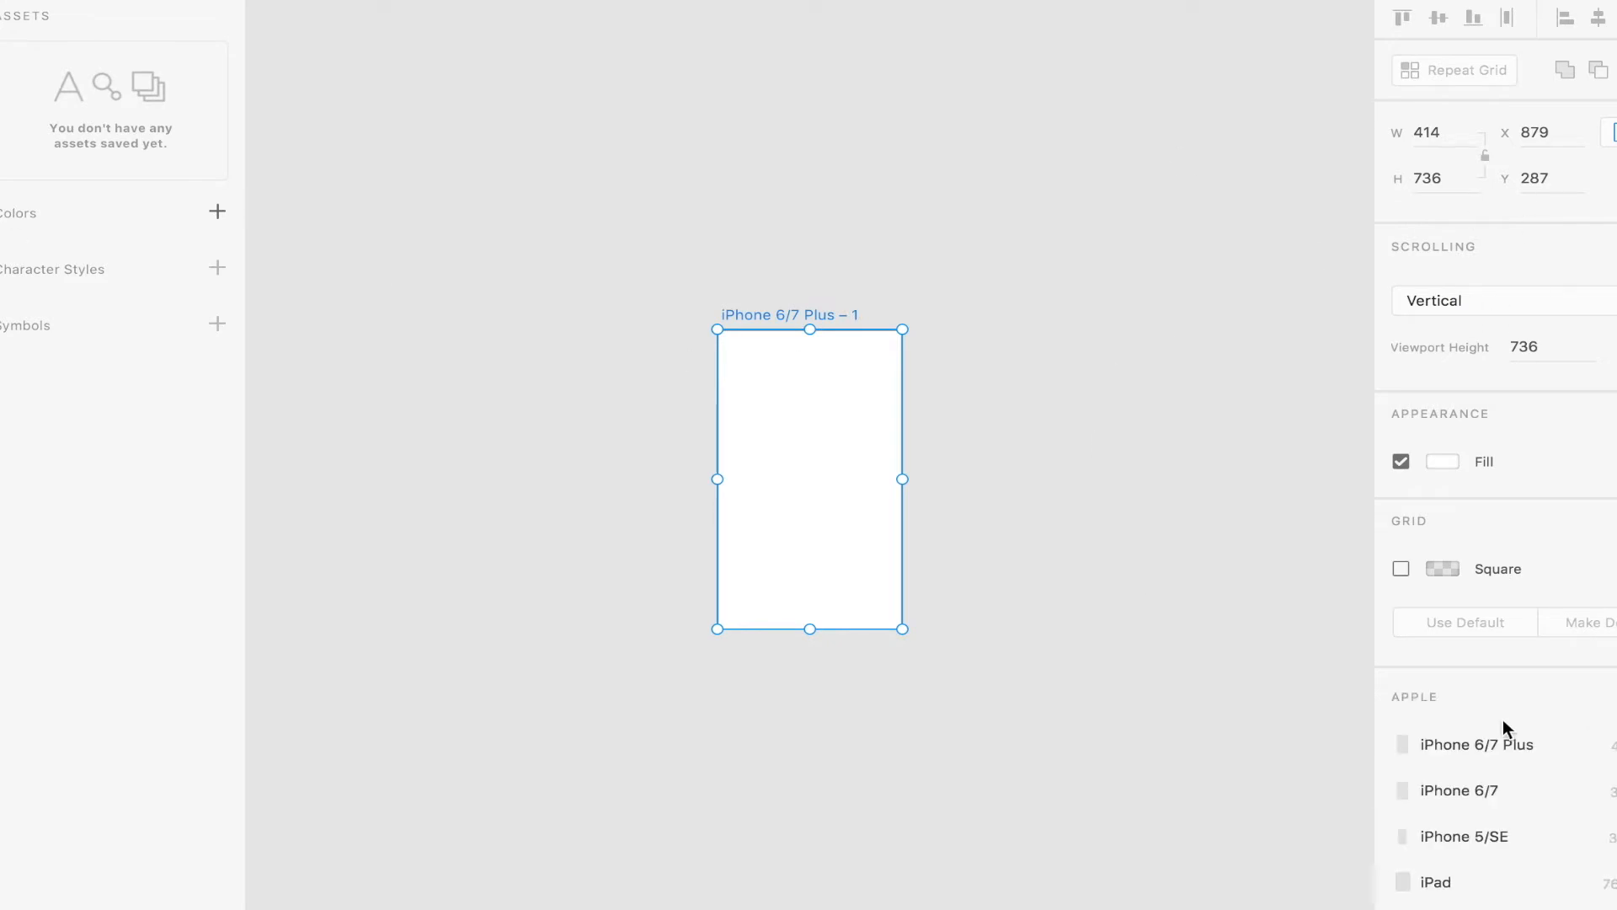
scroll(1502, 712, "down", 5)
left_click(1449, 623)
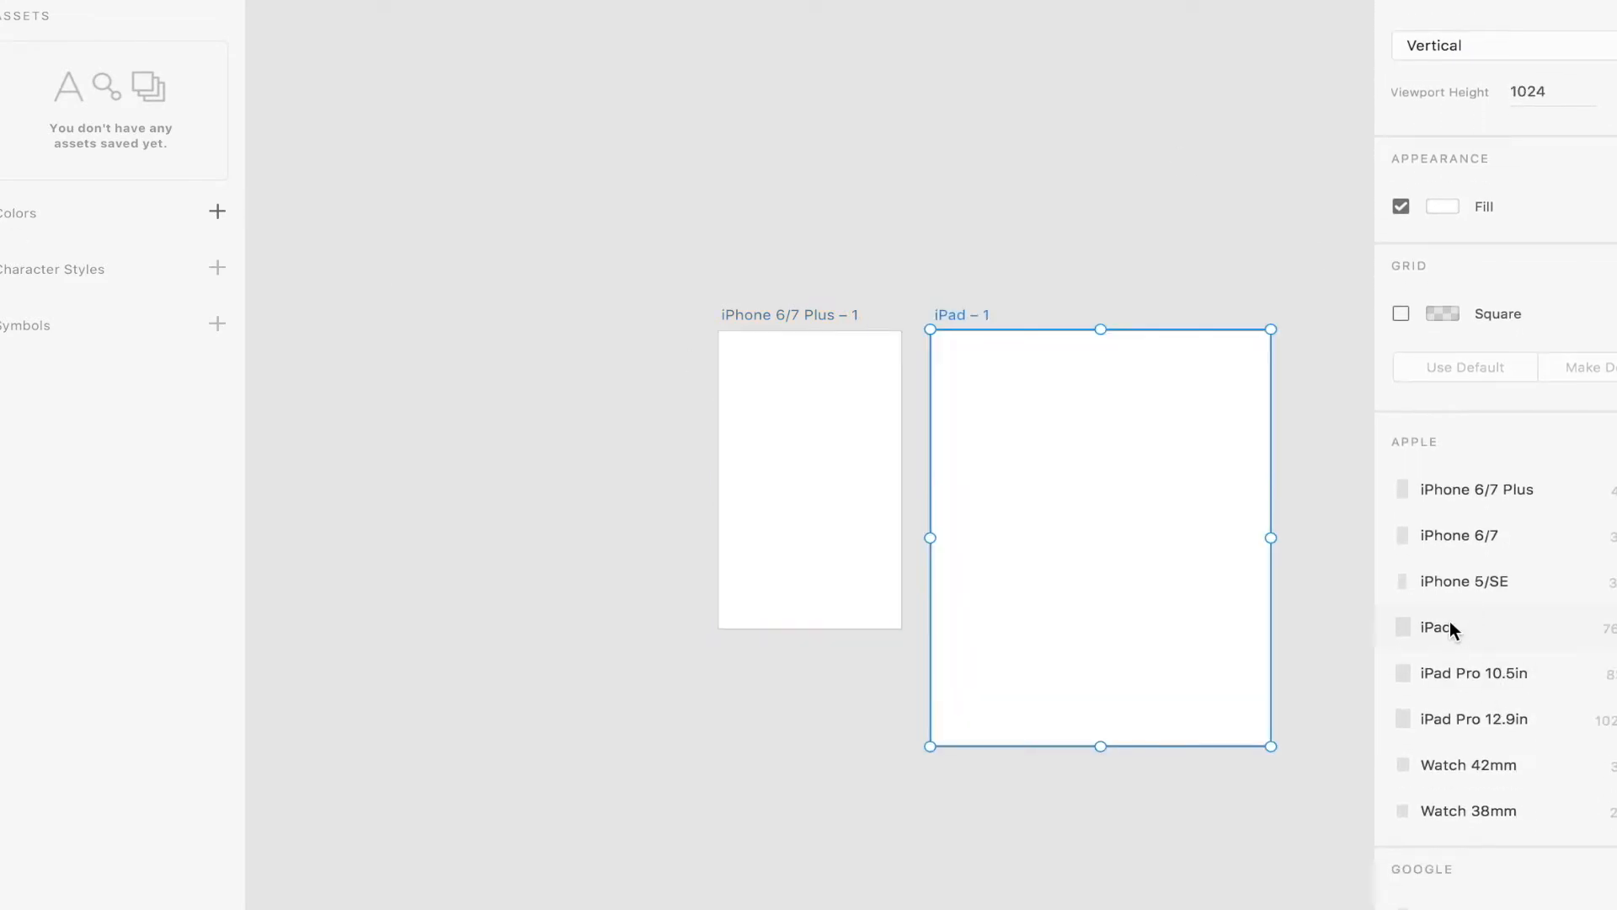
left_click(1455, 673)
left_click(1457, 761)
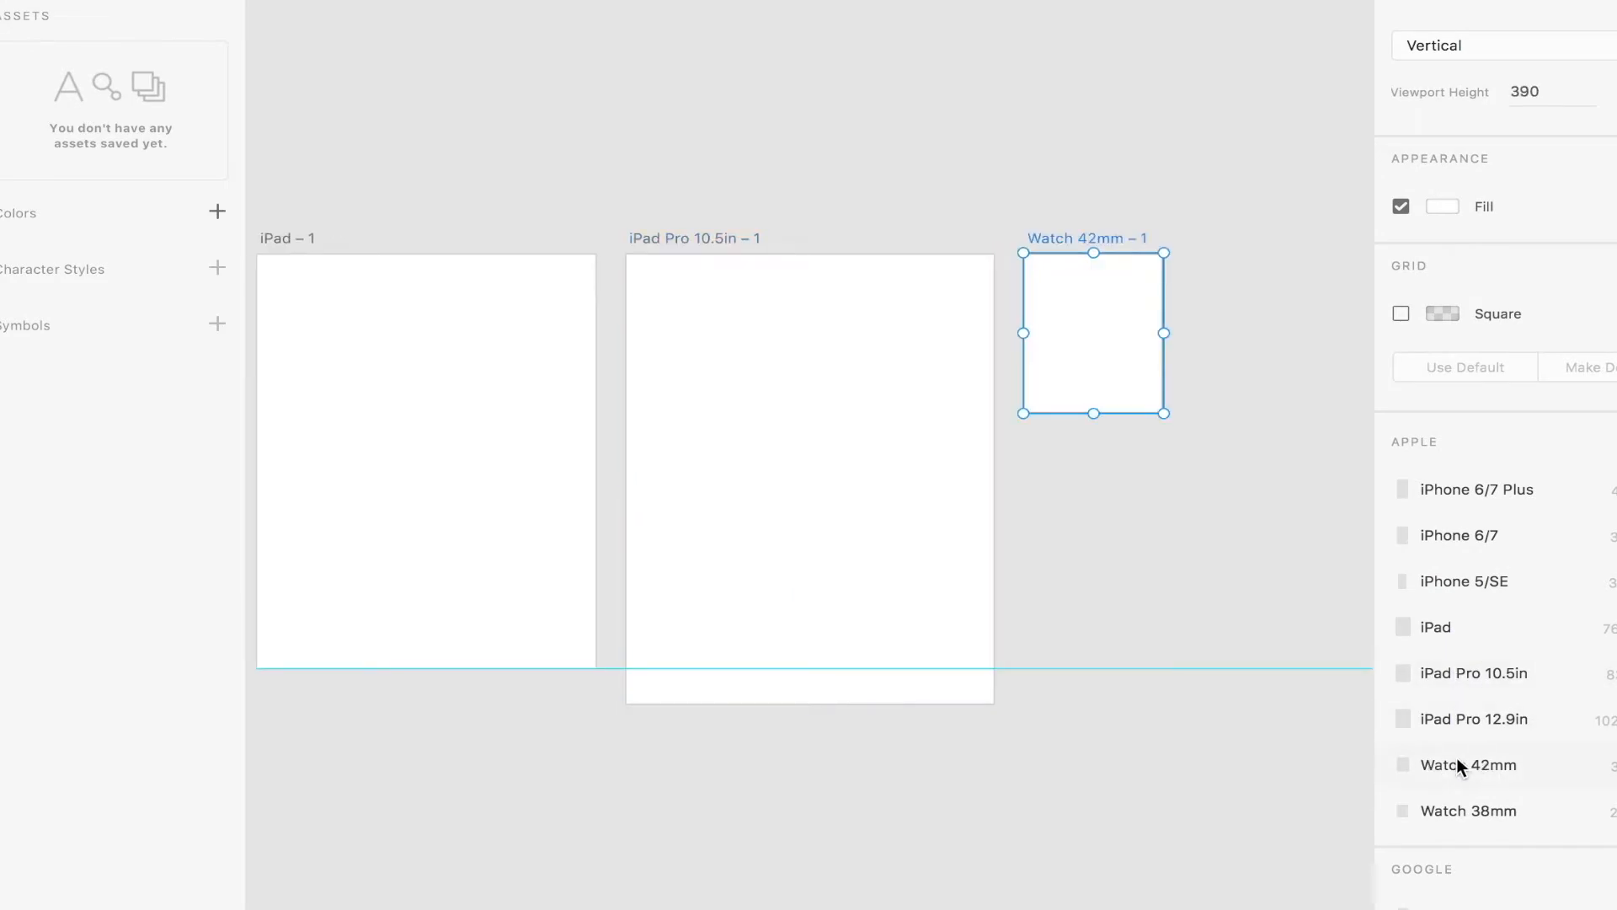
- Add Android Mobile, Android Tablet and Android Wear artboards beside the Watch artboard
scroll(1457, 761, "down", 2)
left_click(1493, 808)
scroll(1493, 805, "down", 3)
left_click(1493, 716)
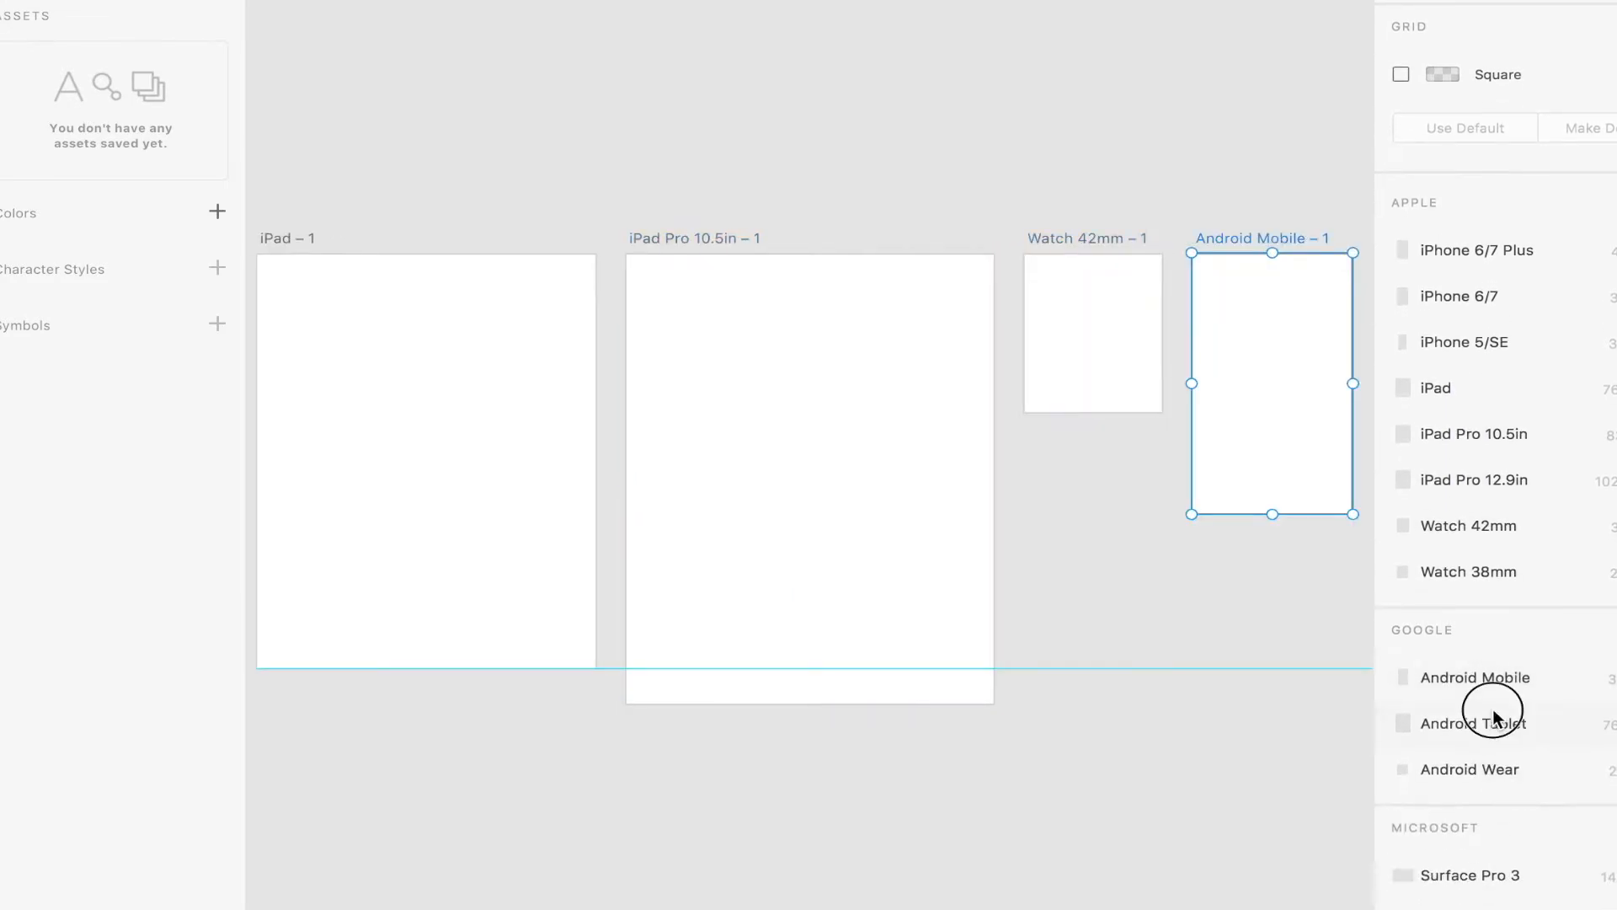
left_click(1473, 767)
- Add Surface Pro 3 and Web 1366 artboards after the Android Wear artboard
scroll(1472, 761, "down", 3)
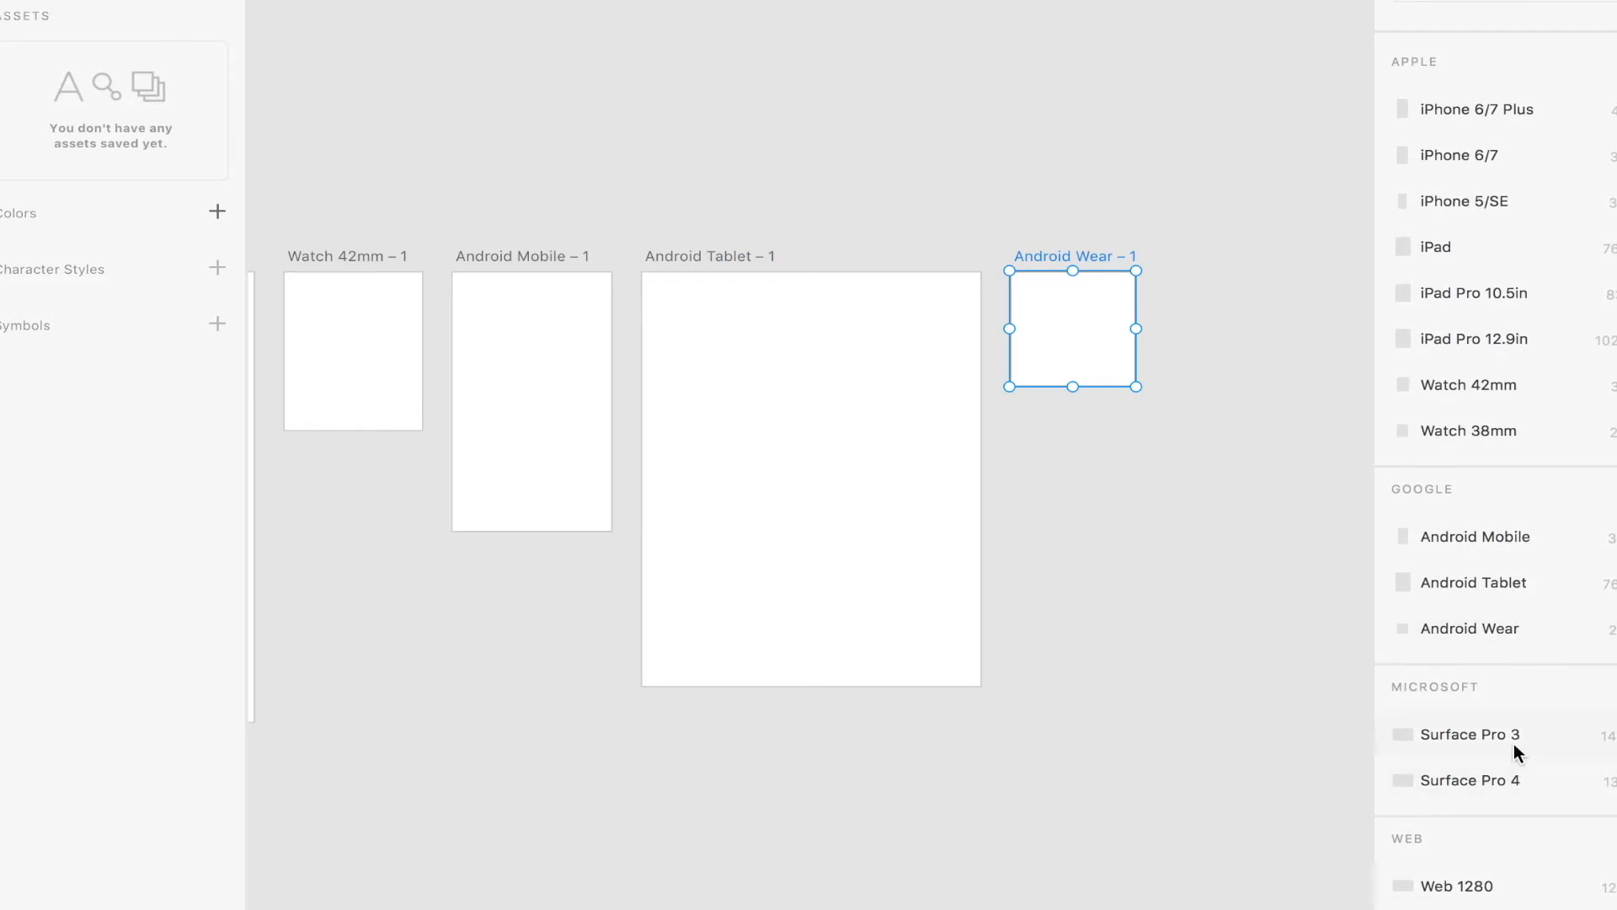
left_click(1514, 743)
scroll(1455, 898, "down", 1)
left_click(1454, 899)
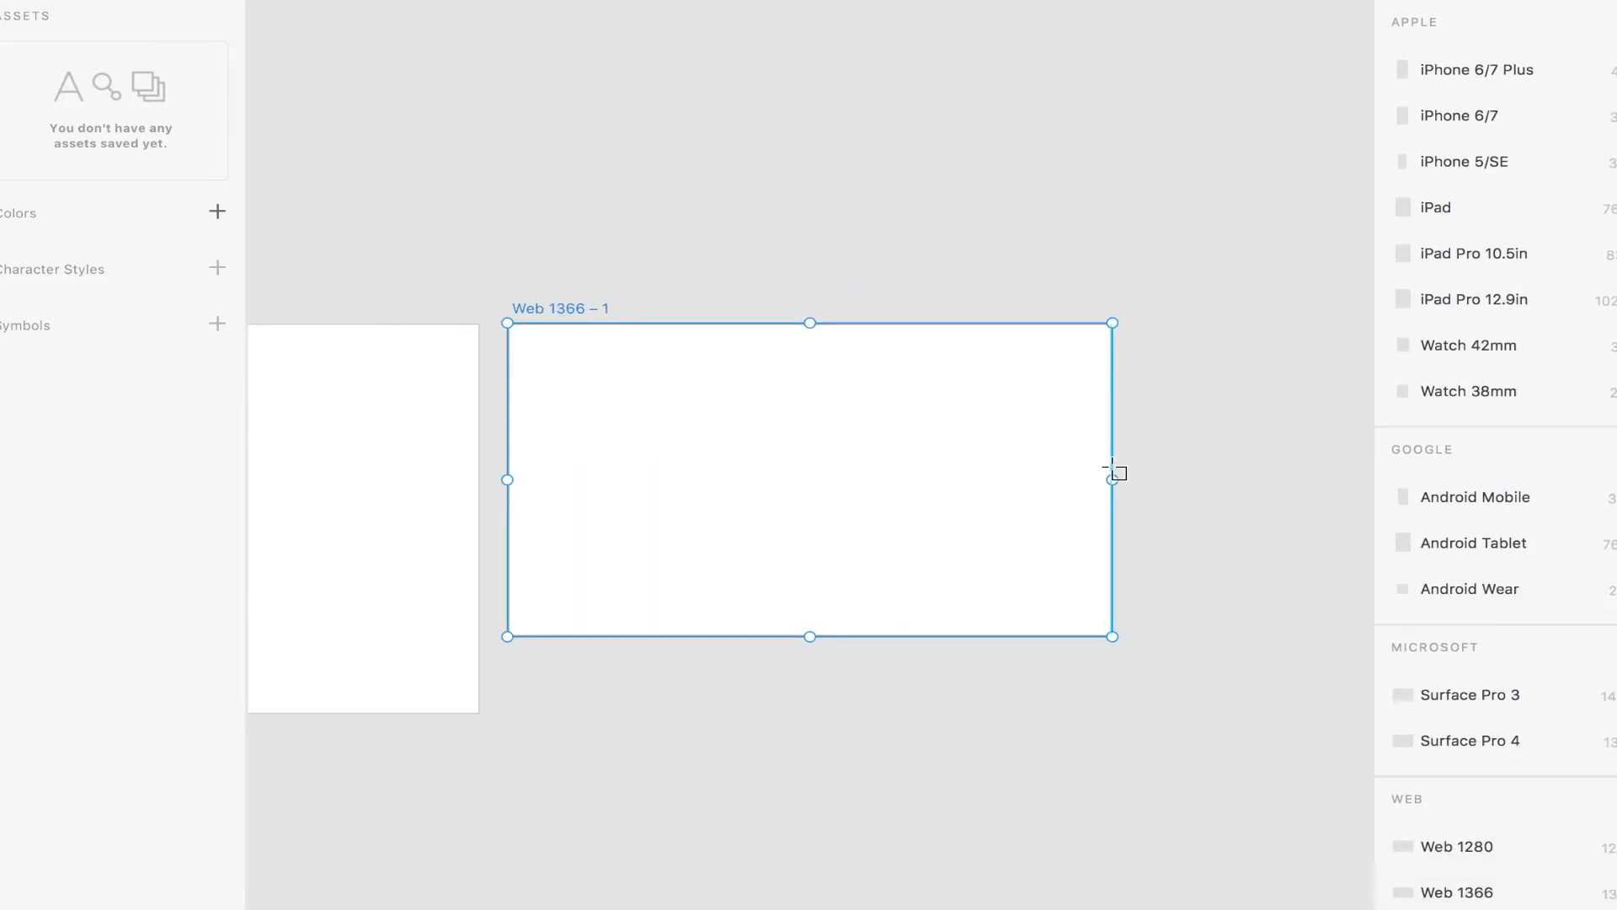
- Change the fill of the Web 1366 artboard to dark red #AC0000
scroll(1475, 389, "up", 8)
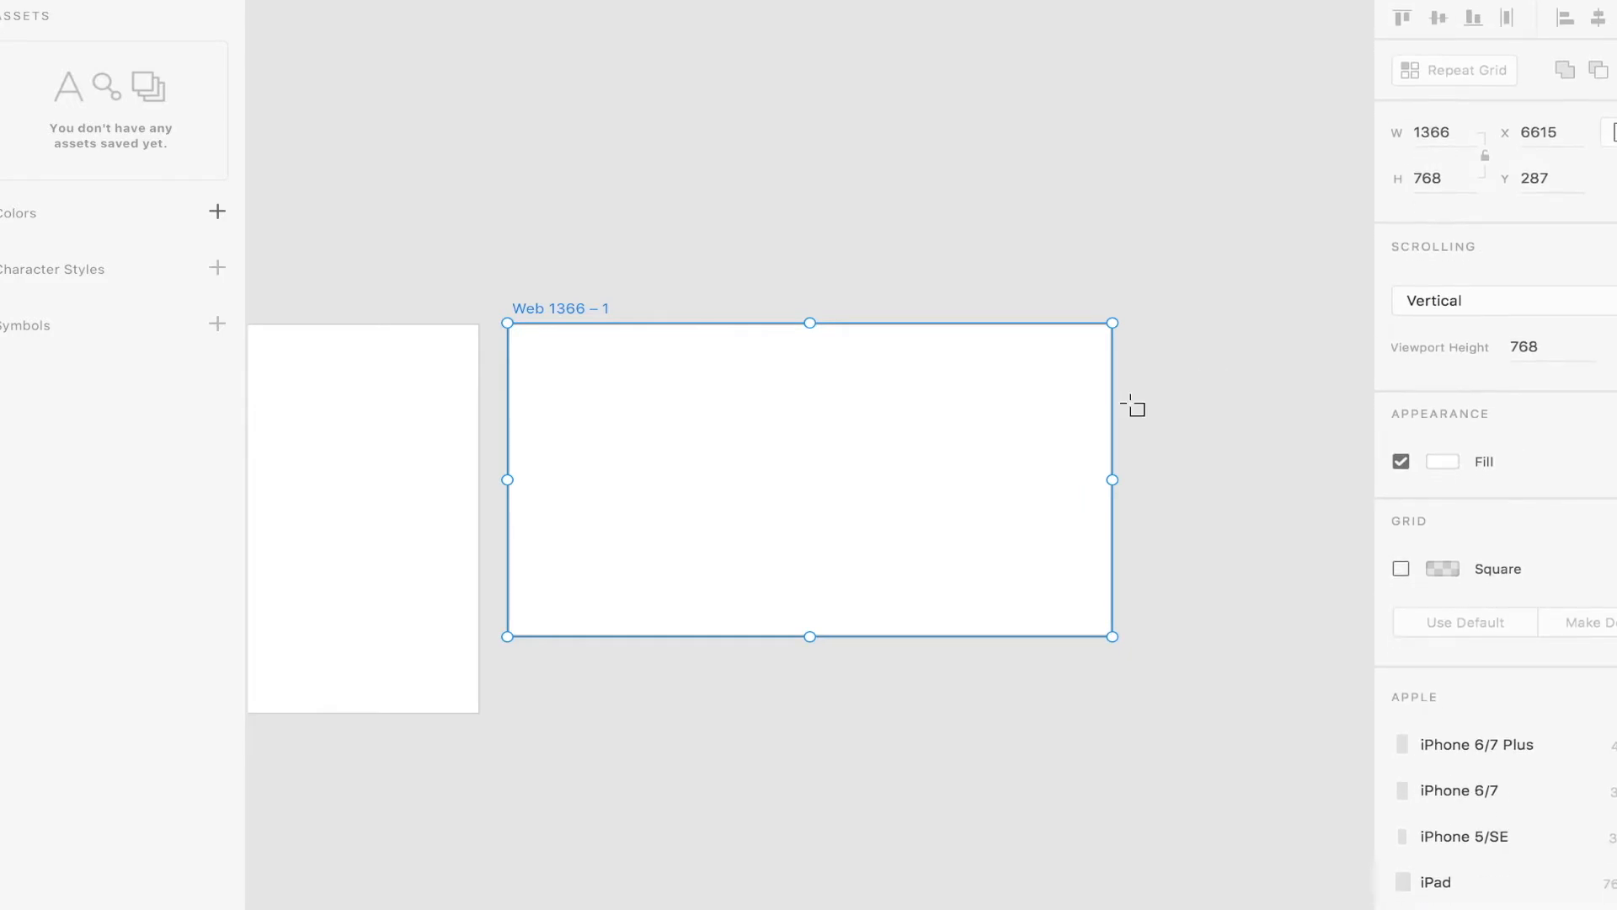
scroll(1132, 402, "down", 6)
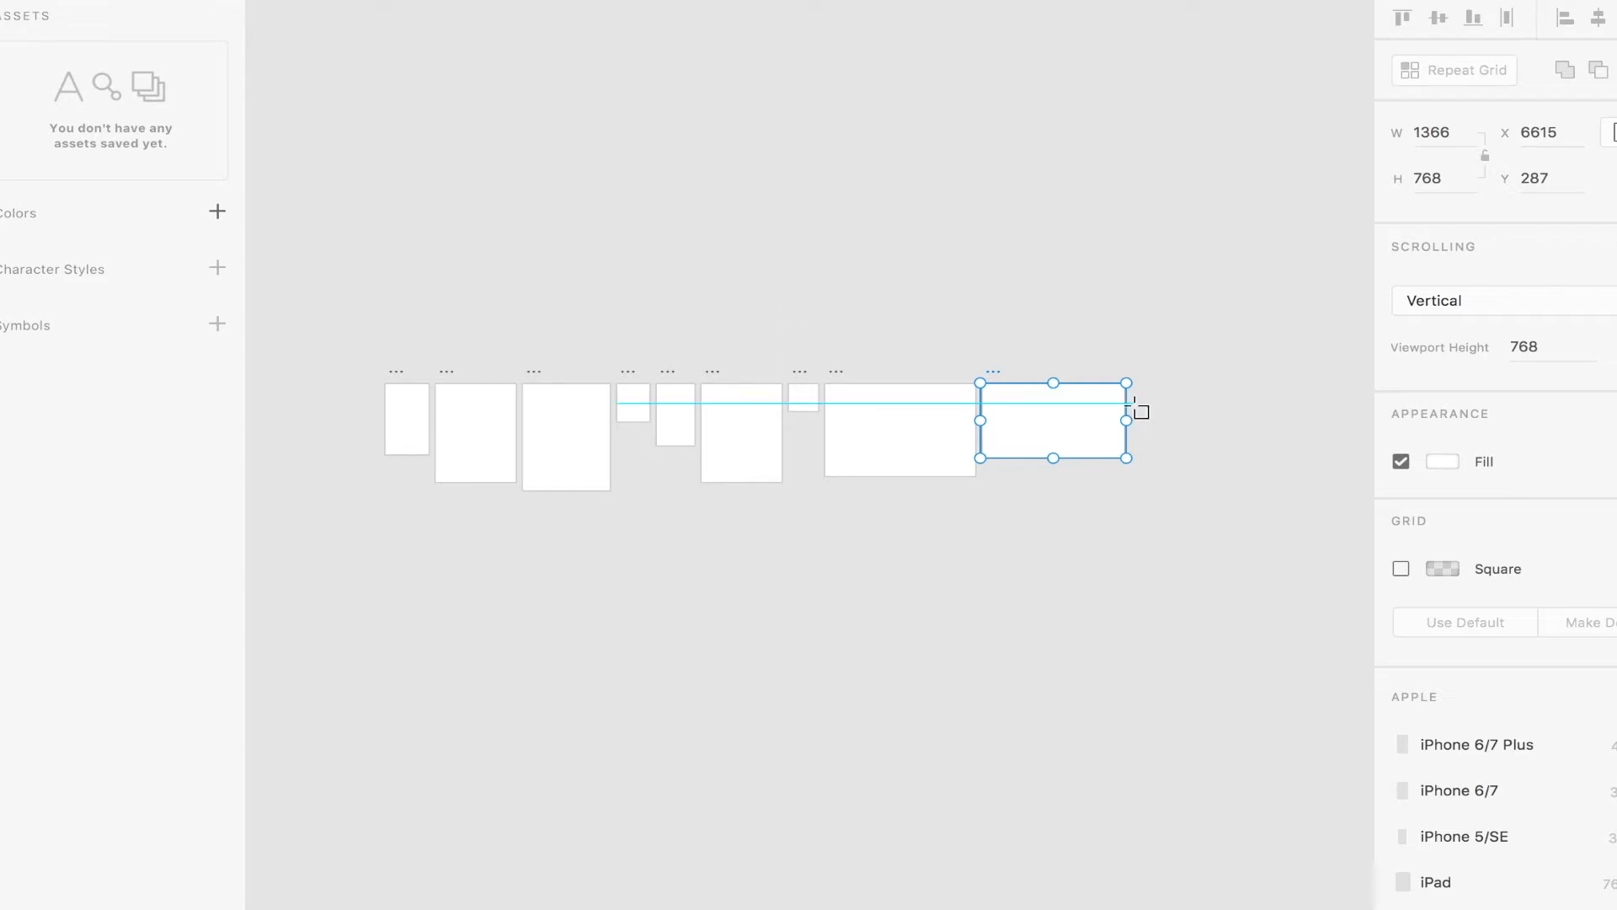
left_click_drag(1463, 132, 1383, 145)
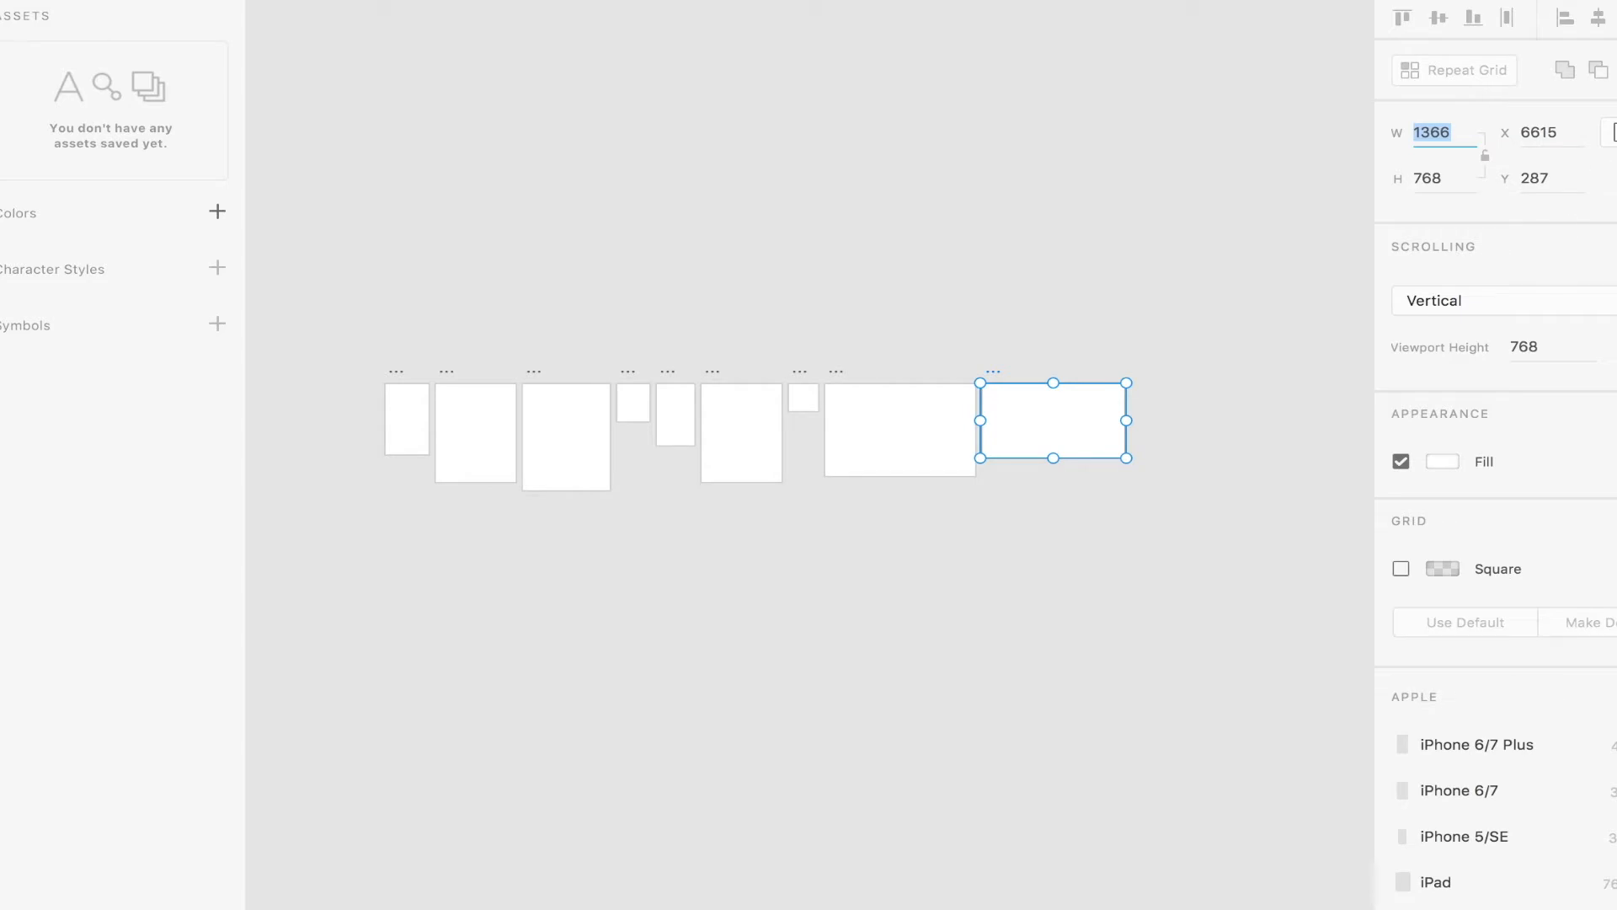
left_click(1504, 300)
key("Escape")
left_click(1442, 462)
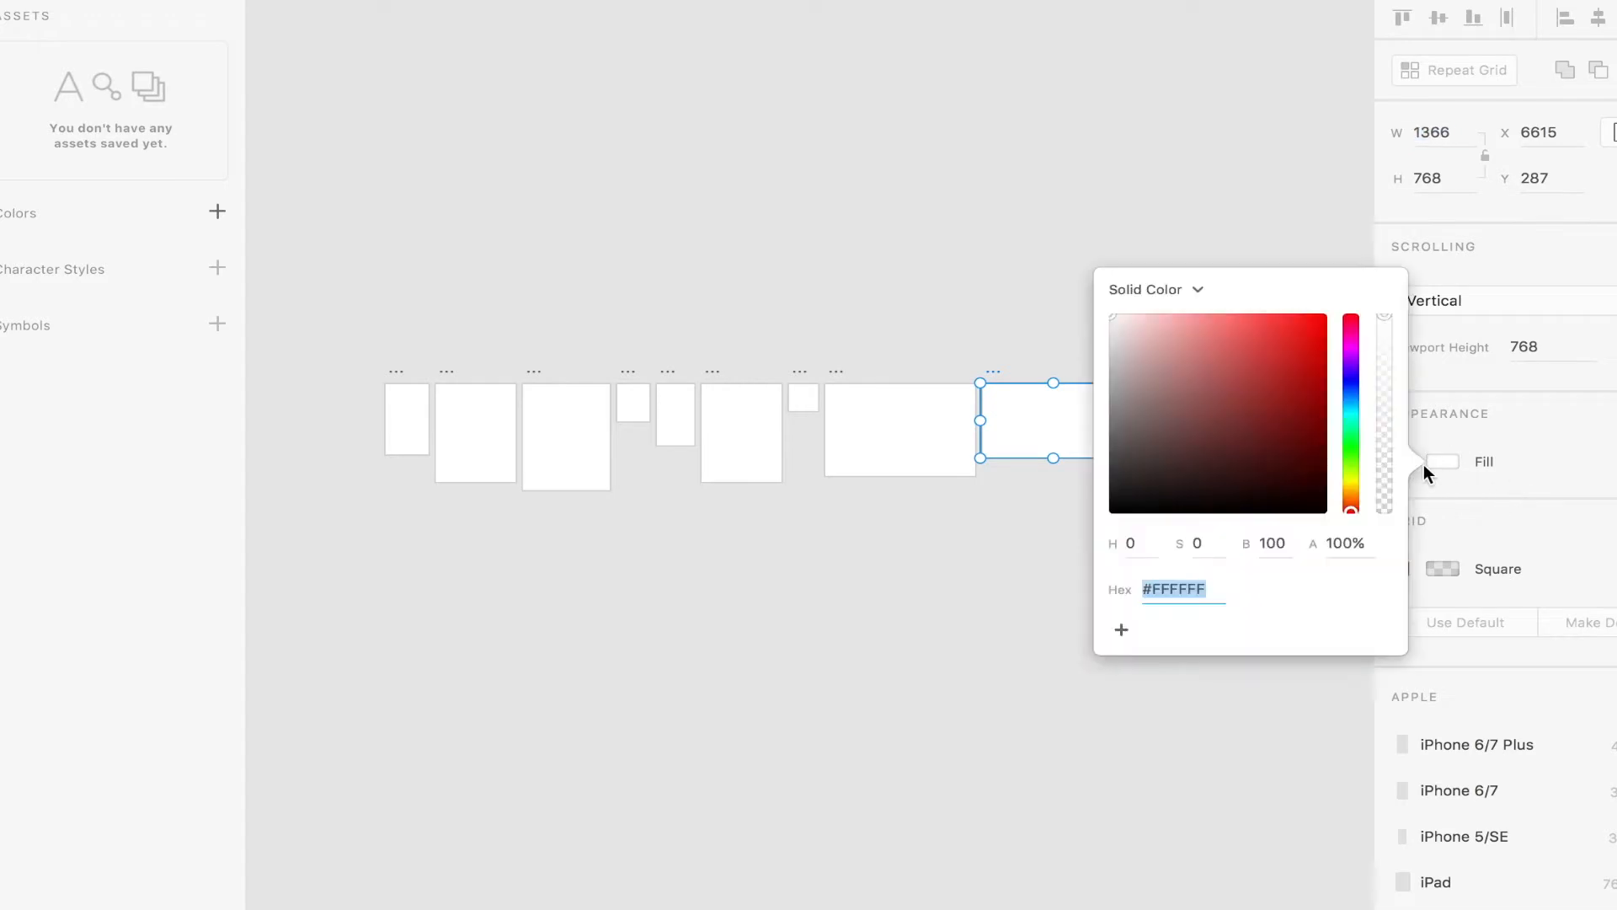
left_click_drag(1267, 396, 1325, 379)
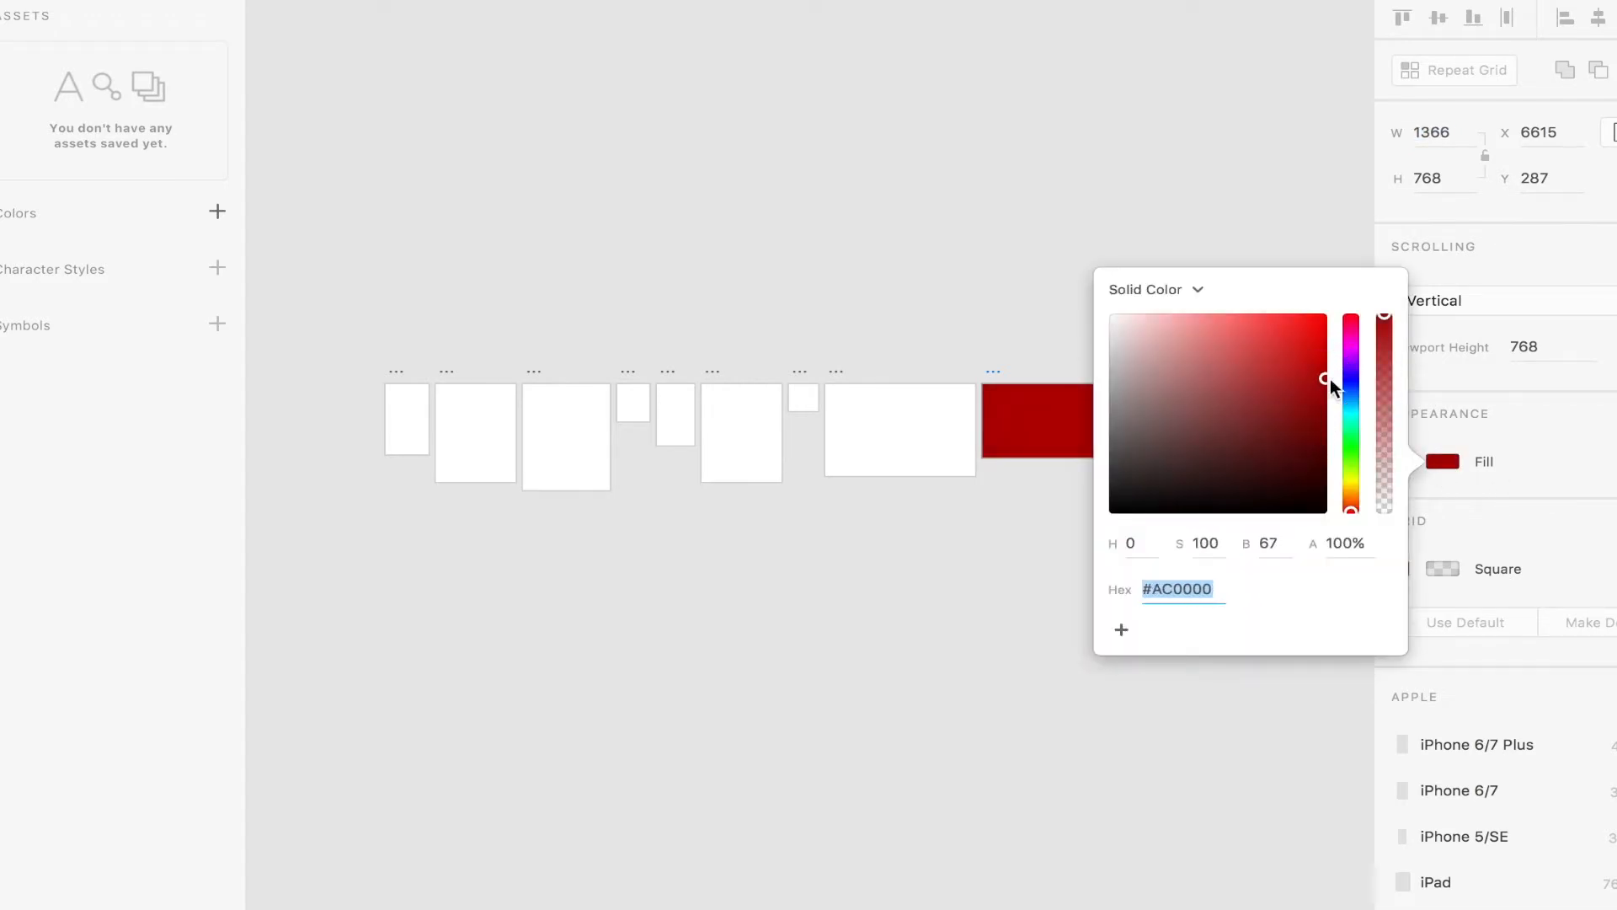
- Turn on the square grid on the Web 1366 artboard, inspect it up close and turn it off again
left_click(1457, 550)
left_click(1400, 569)
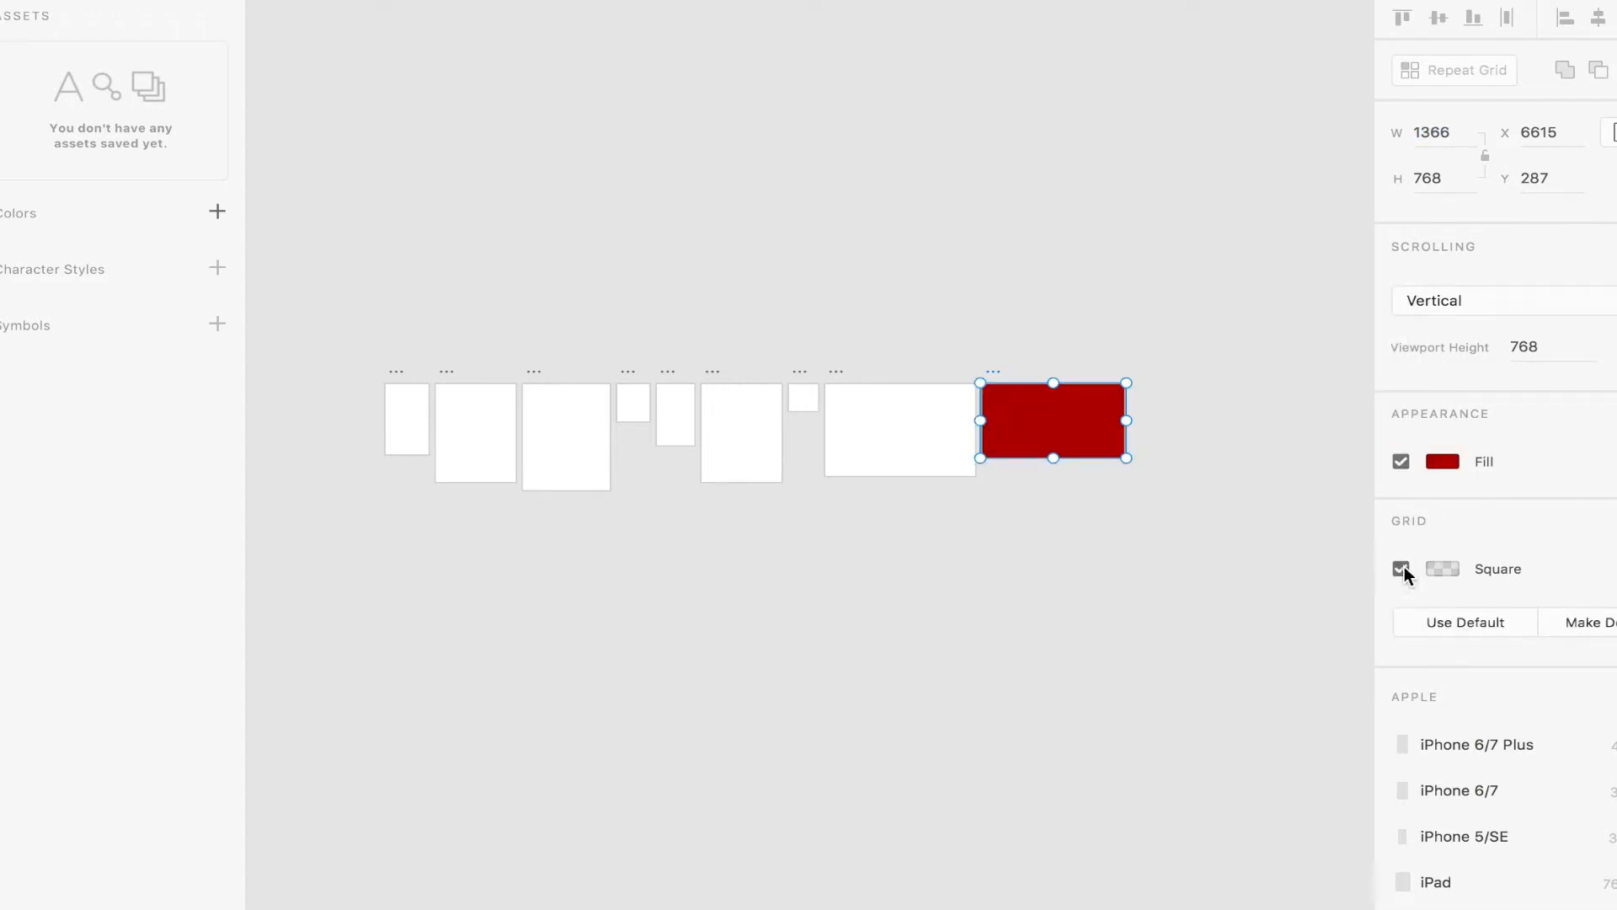
scroll(1119, 449, "up", 5)
scroll(1118, 449, "up", 5)
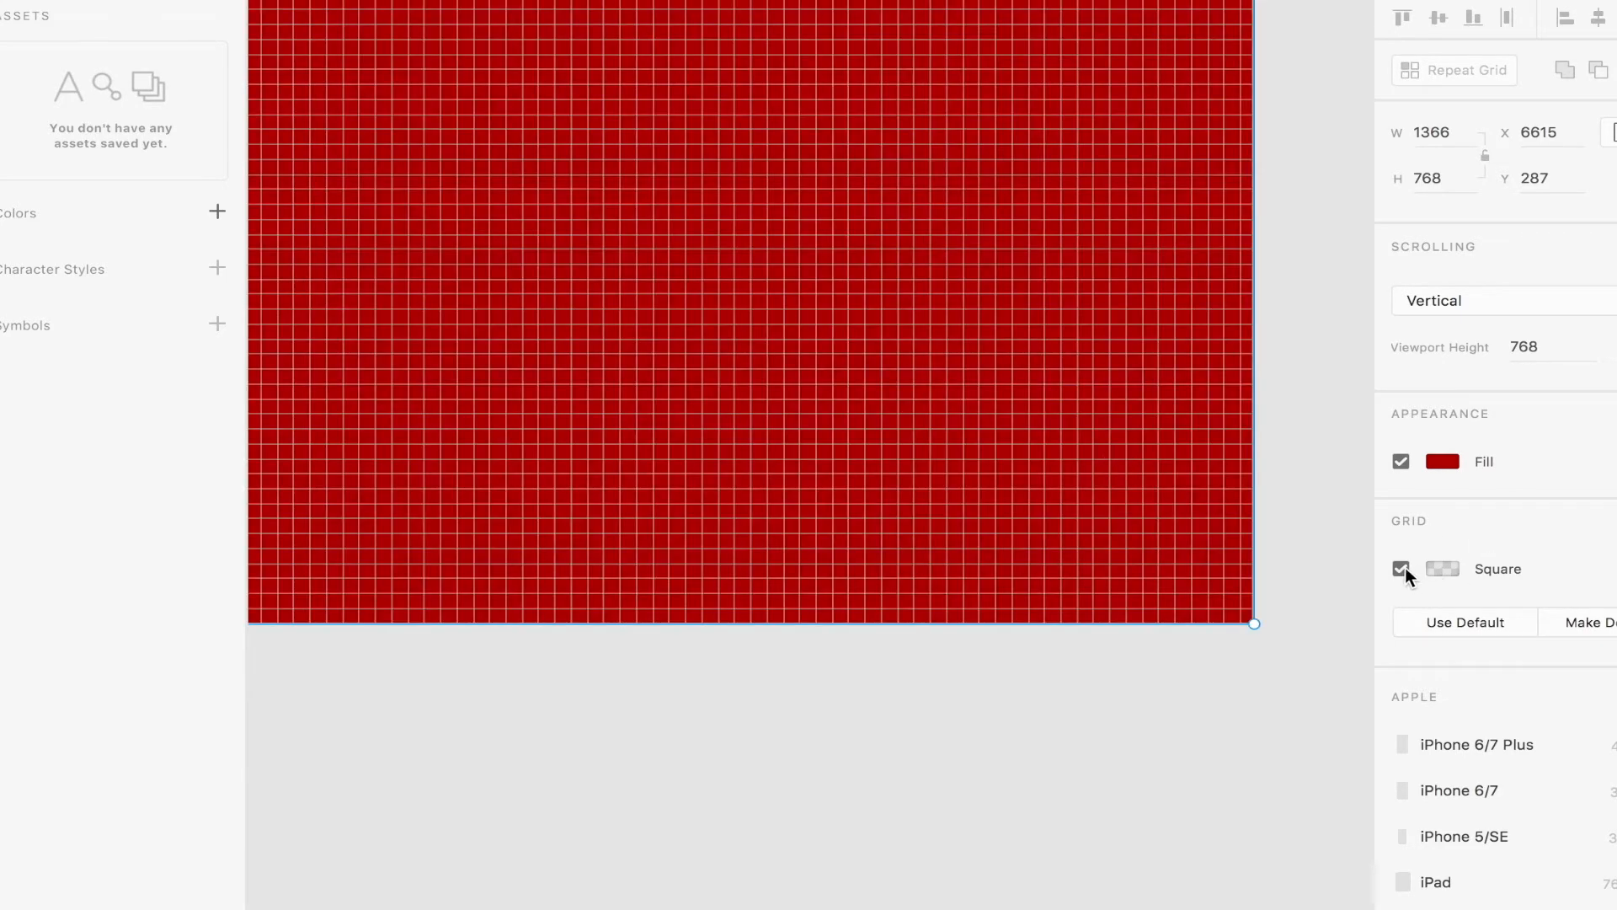
left_click(1402, 568)
scroll(856, 354, "down", 10)
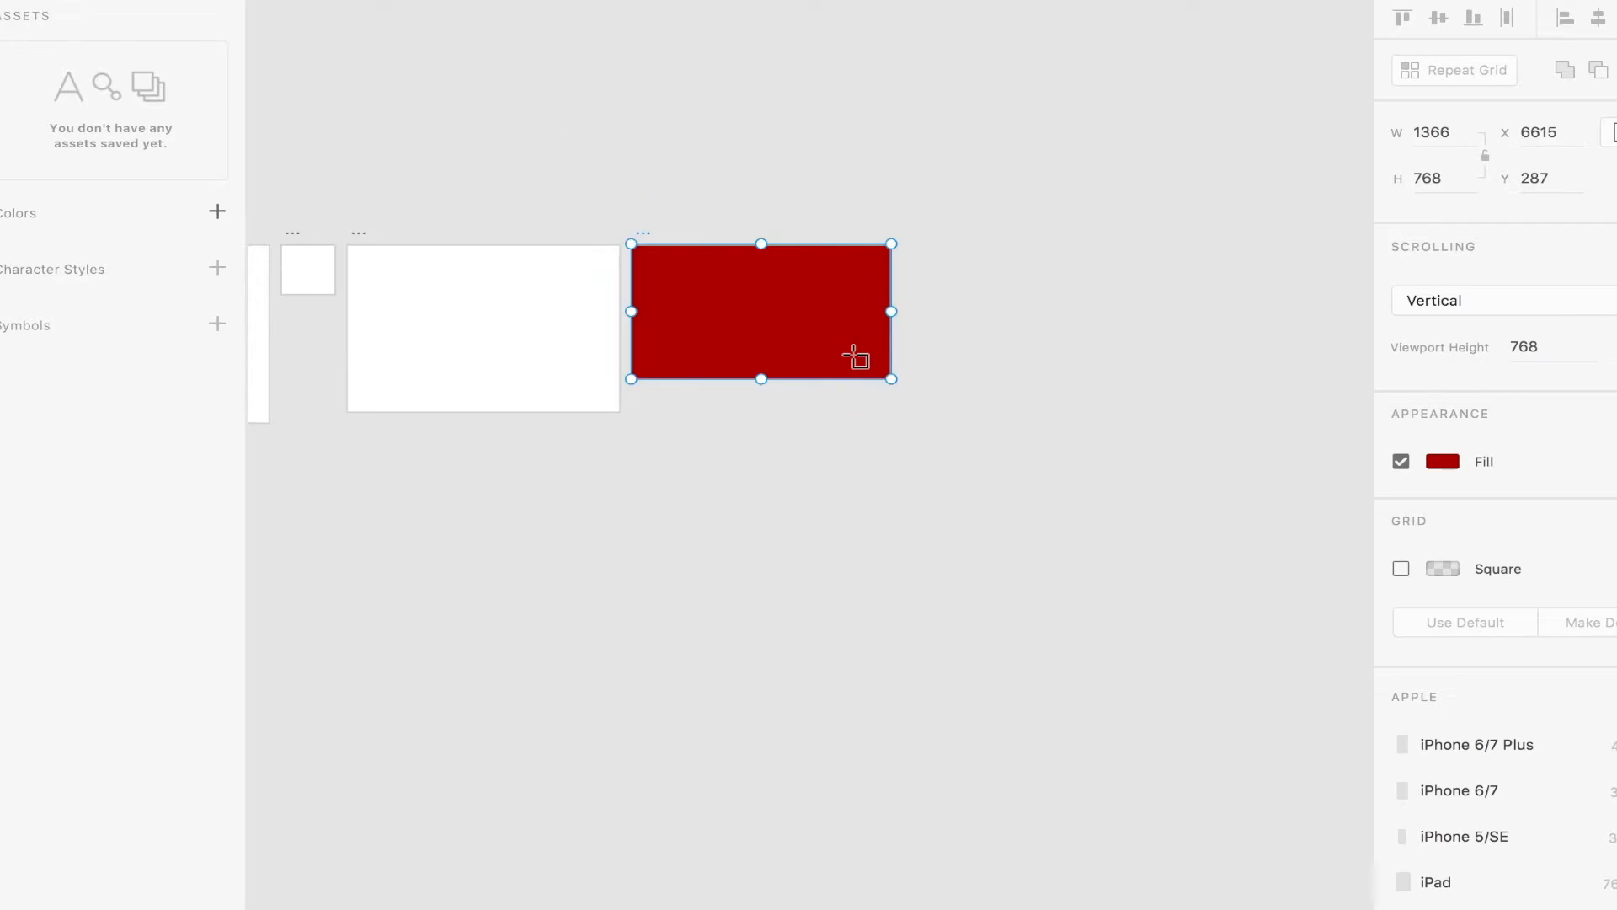
scroll(856, 358, "down", 10)
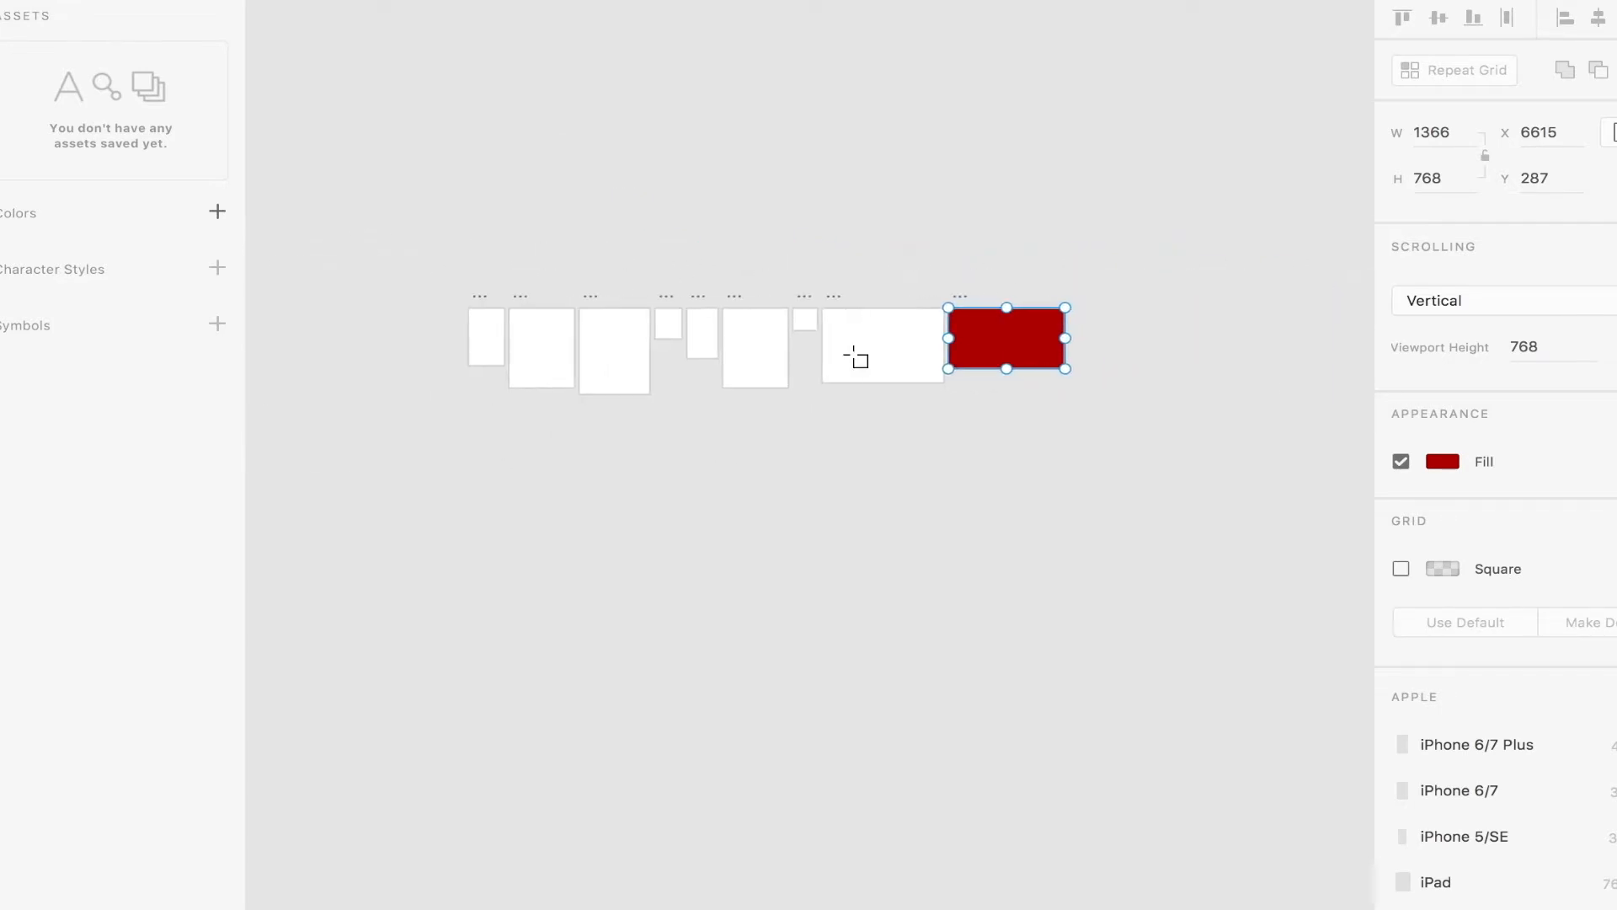
- Select all the artboards and delete them from the canvas
key("v")
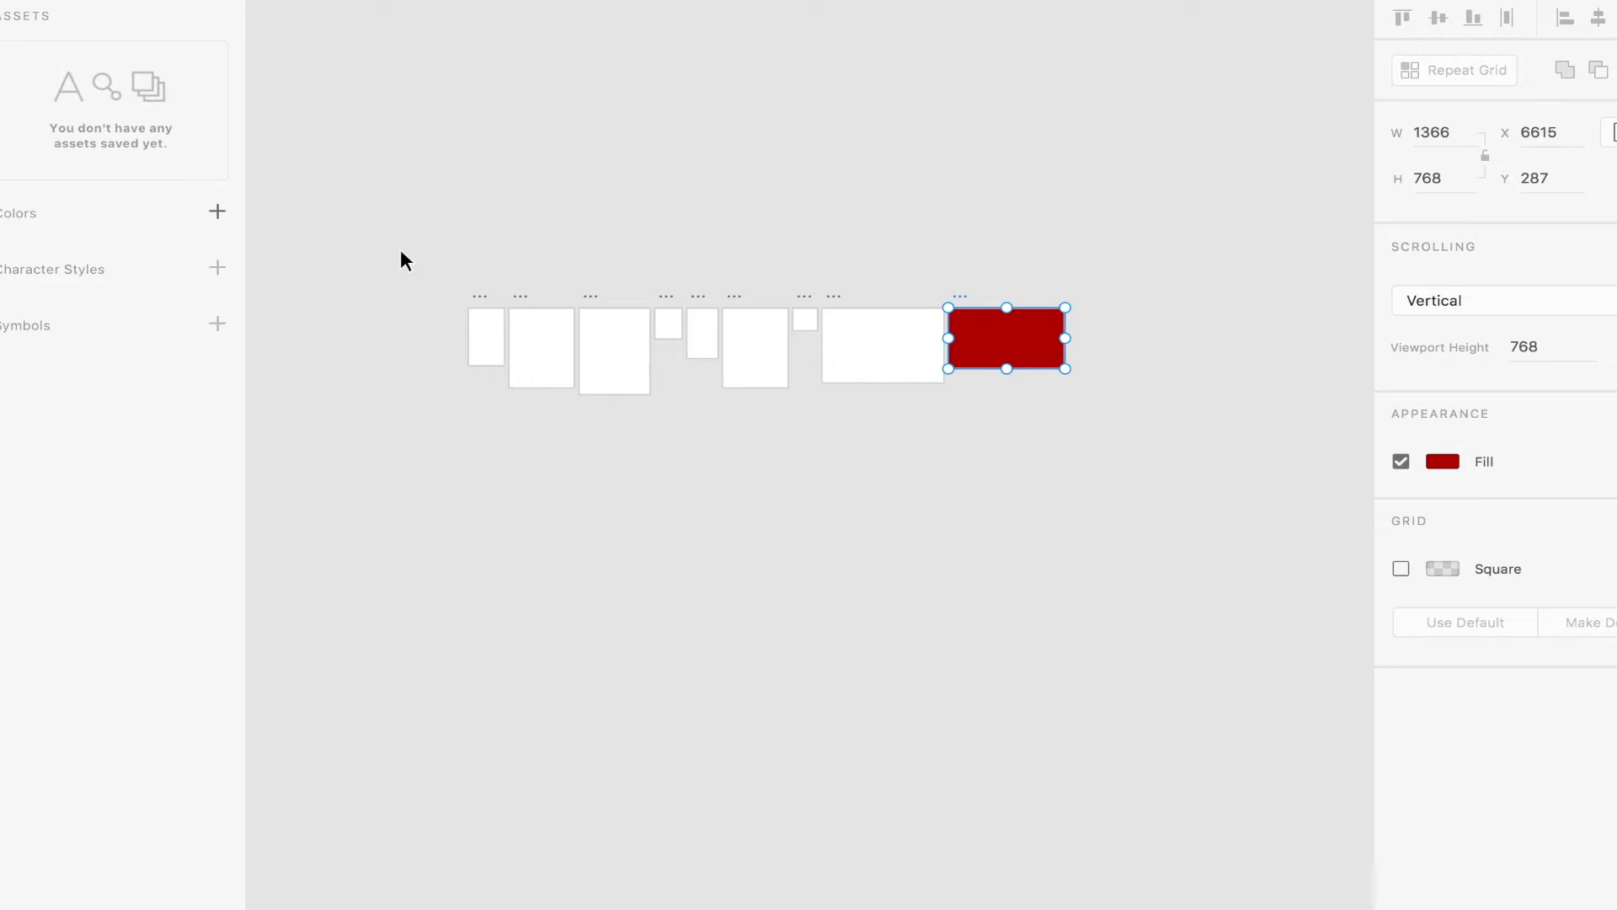
key("super+3")
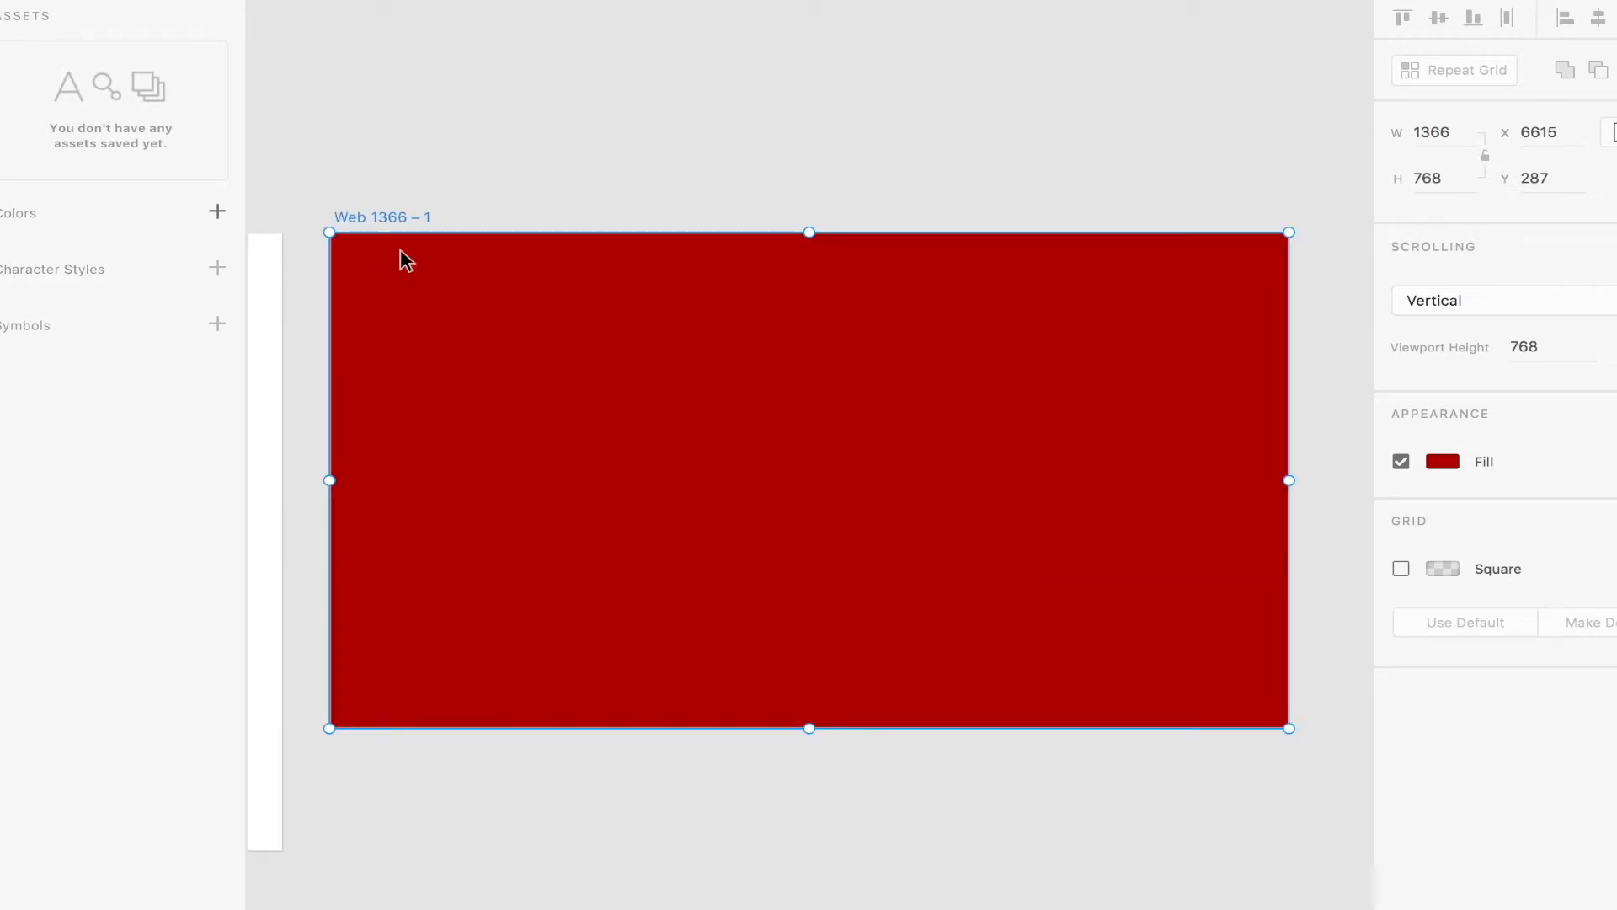
key("super+0")
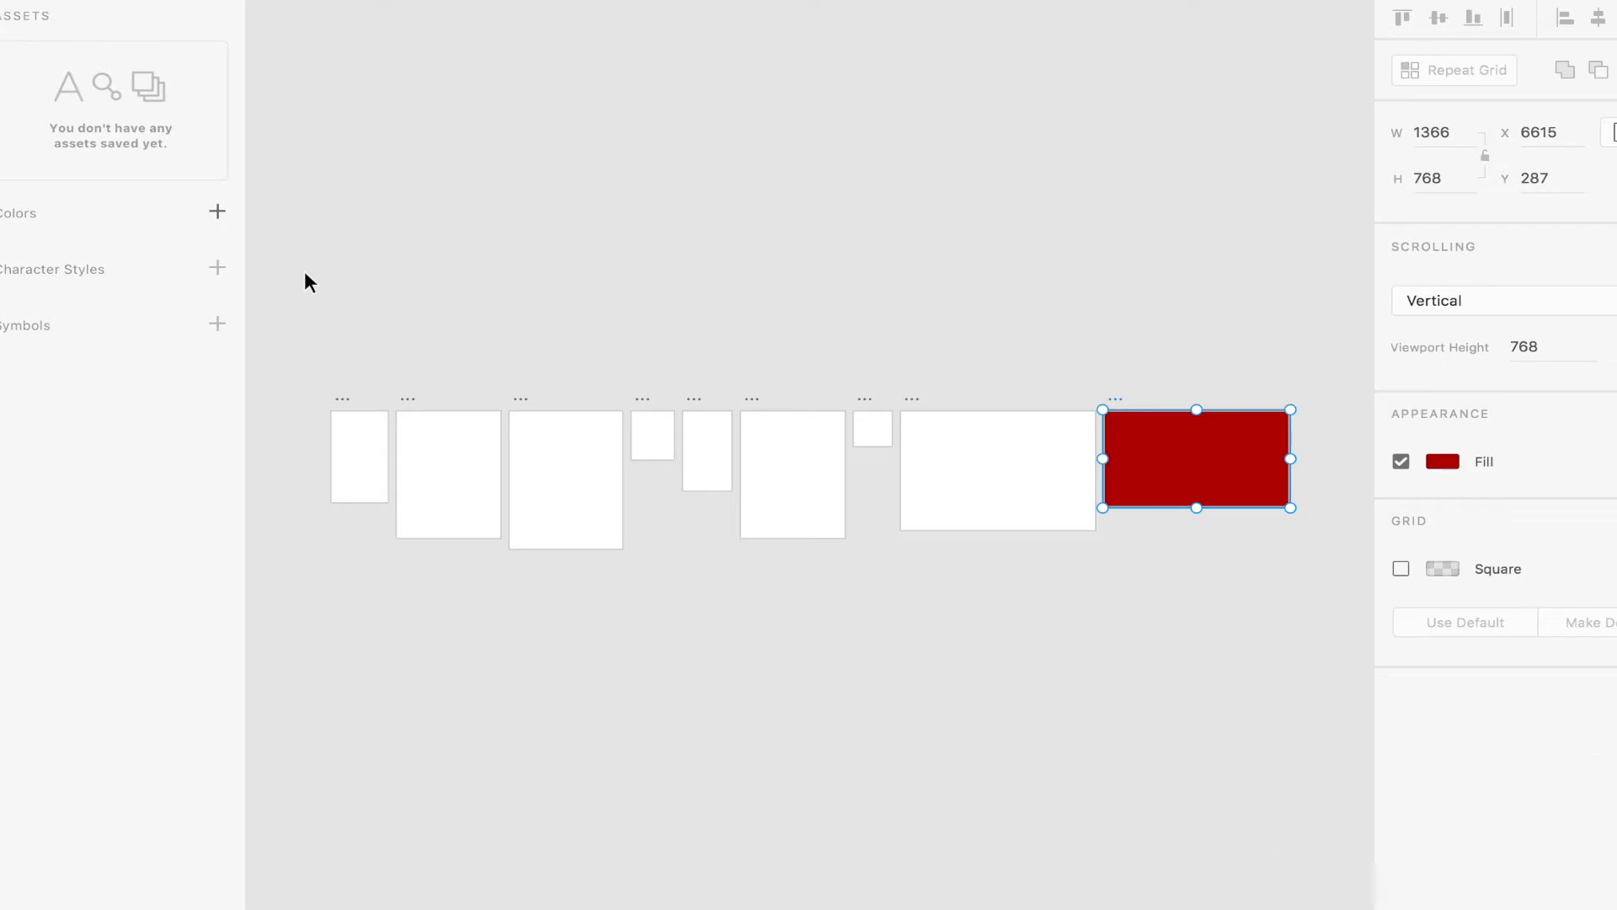
left_click_drag(308, 313, 1364, 736)
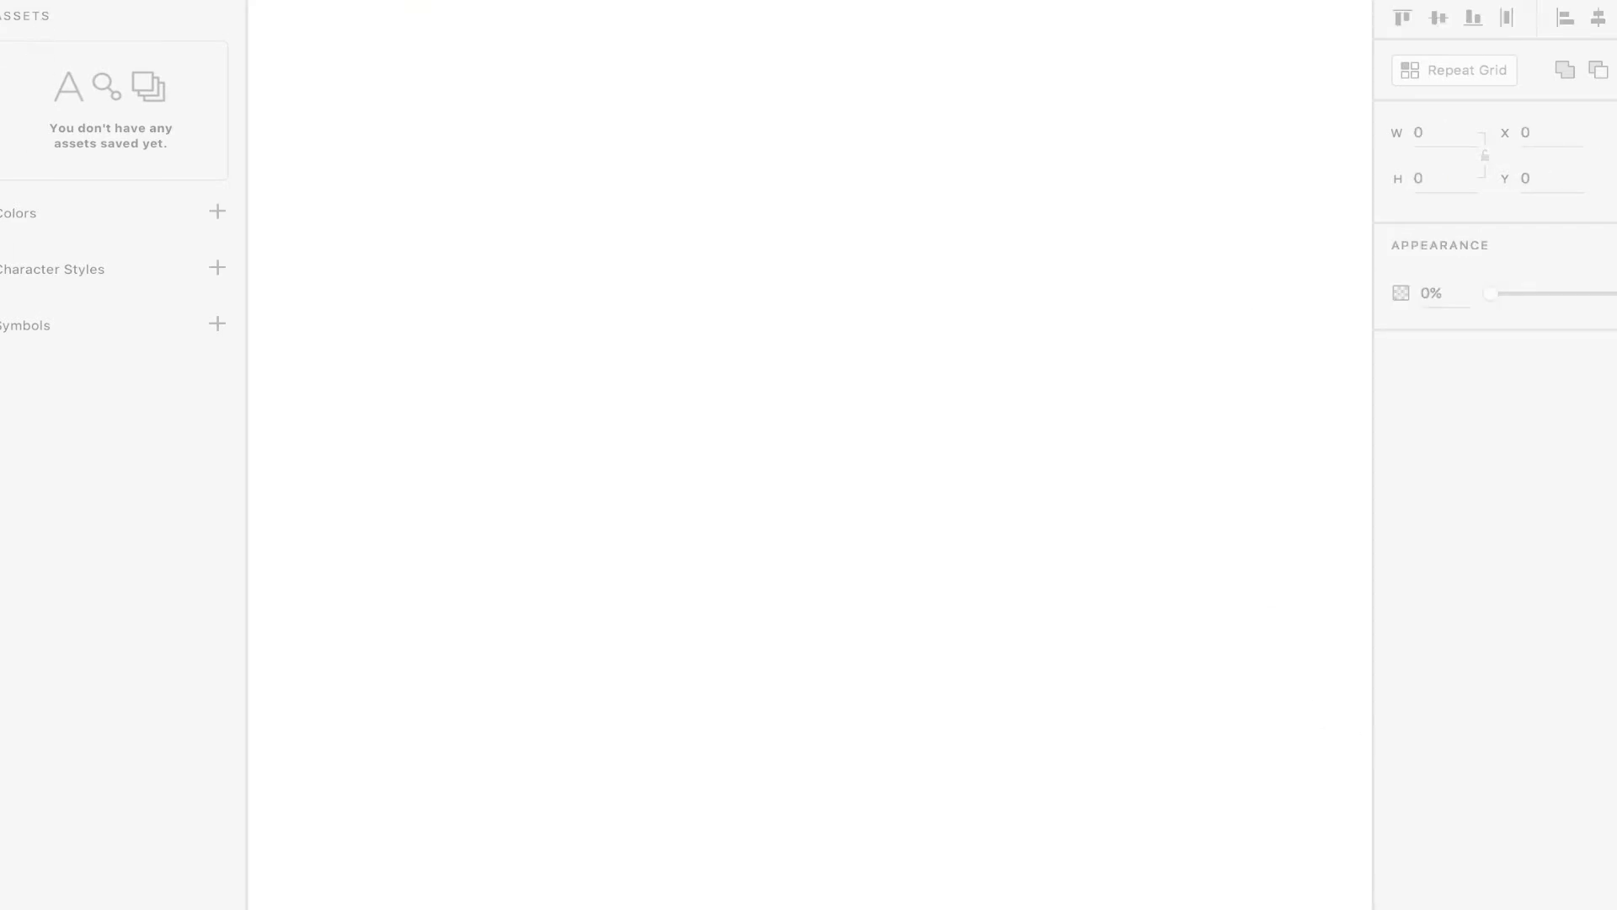
- Add a single Surface Pro 3 artboard to the empty canvas
key("a")
left_click(1508, 685)
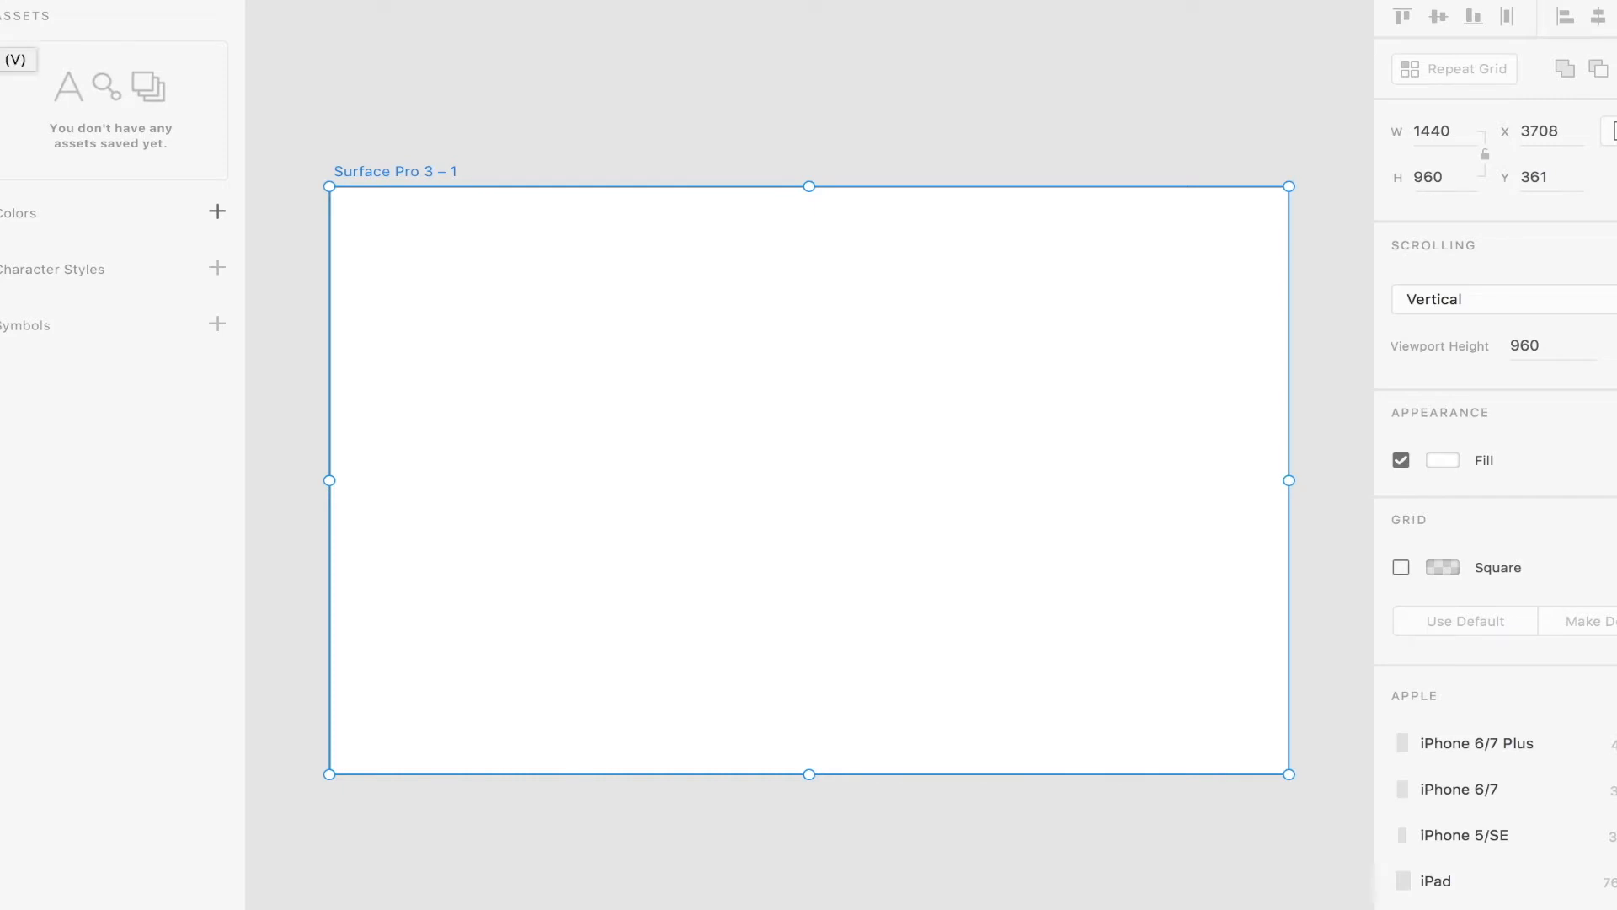
- Place a second Surface Pro 3 artboard above the first one and undo its creation
left_click(439, 92)
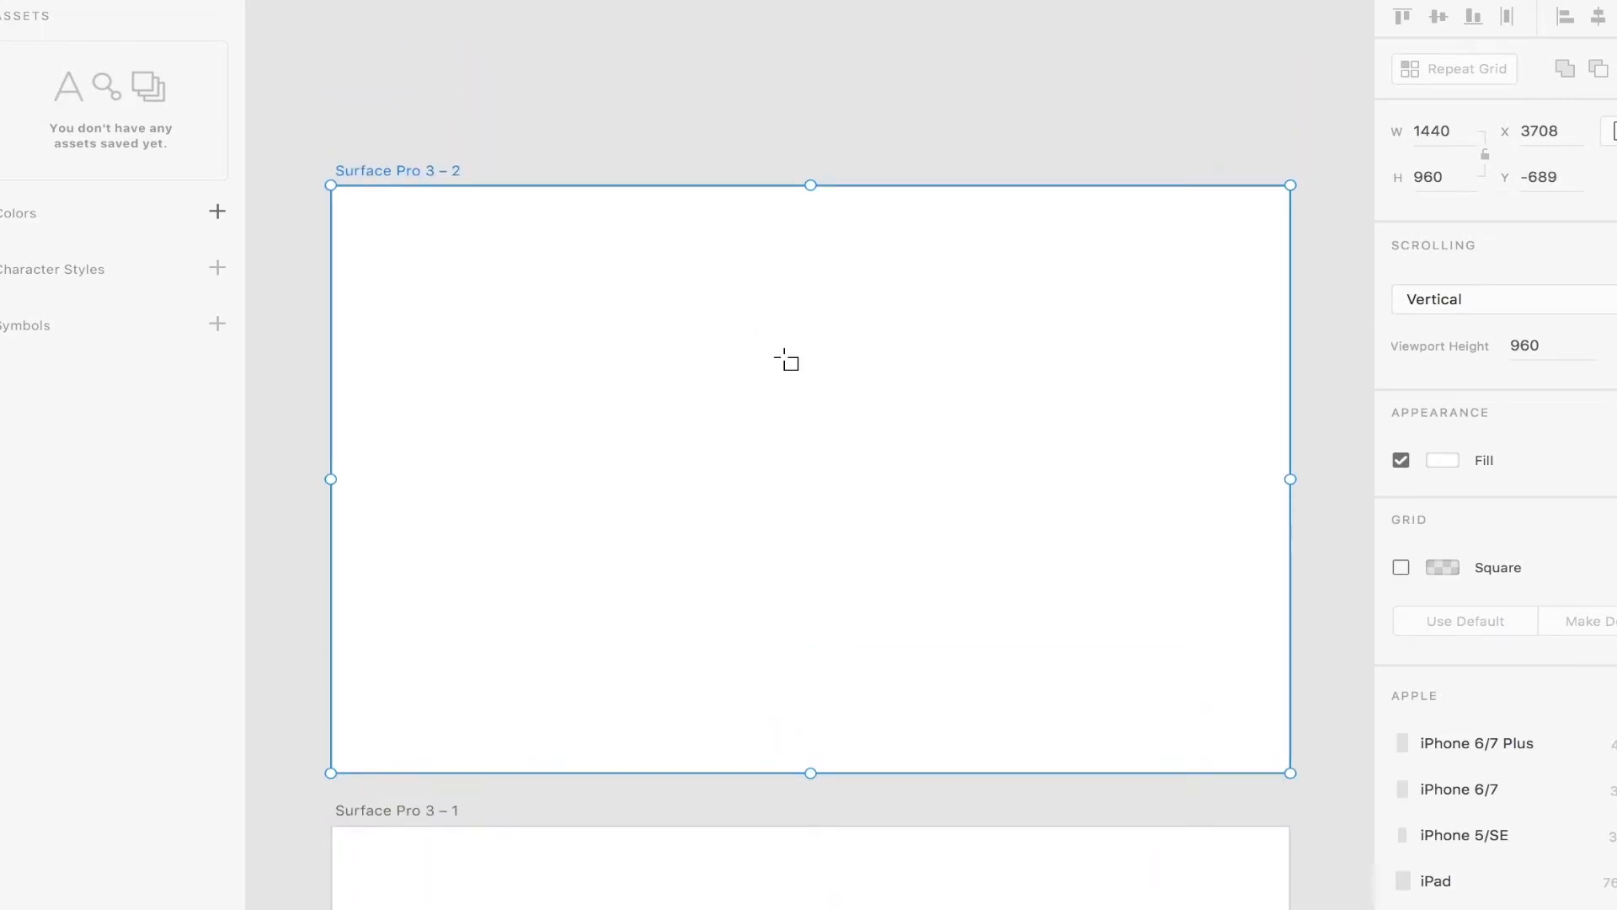
key("ctrl+z")
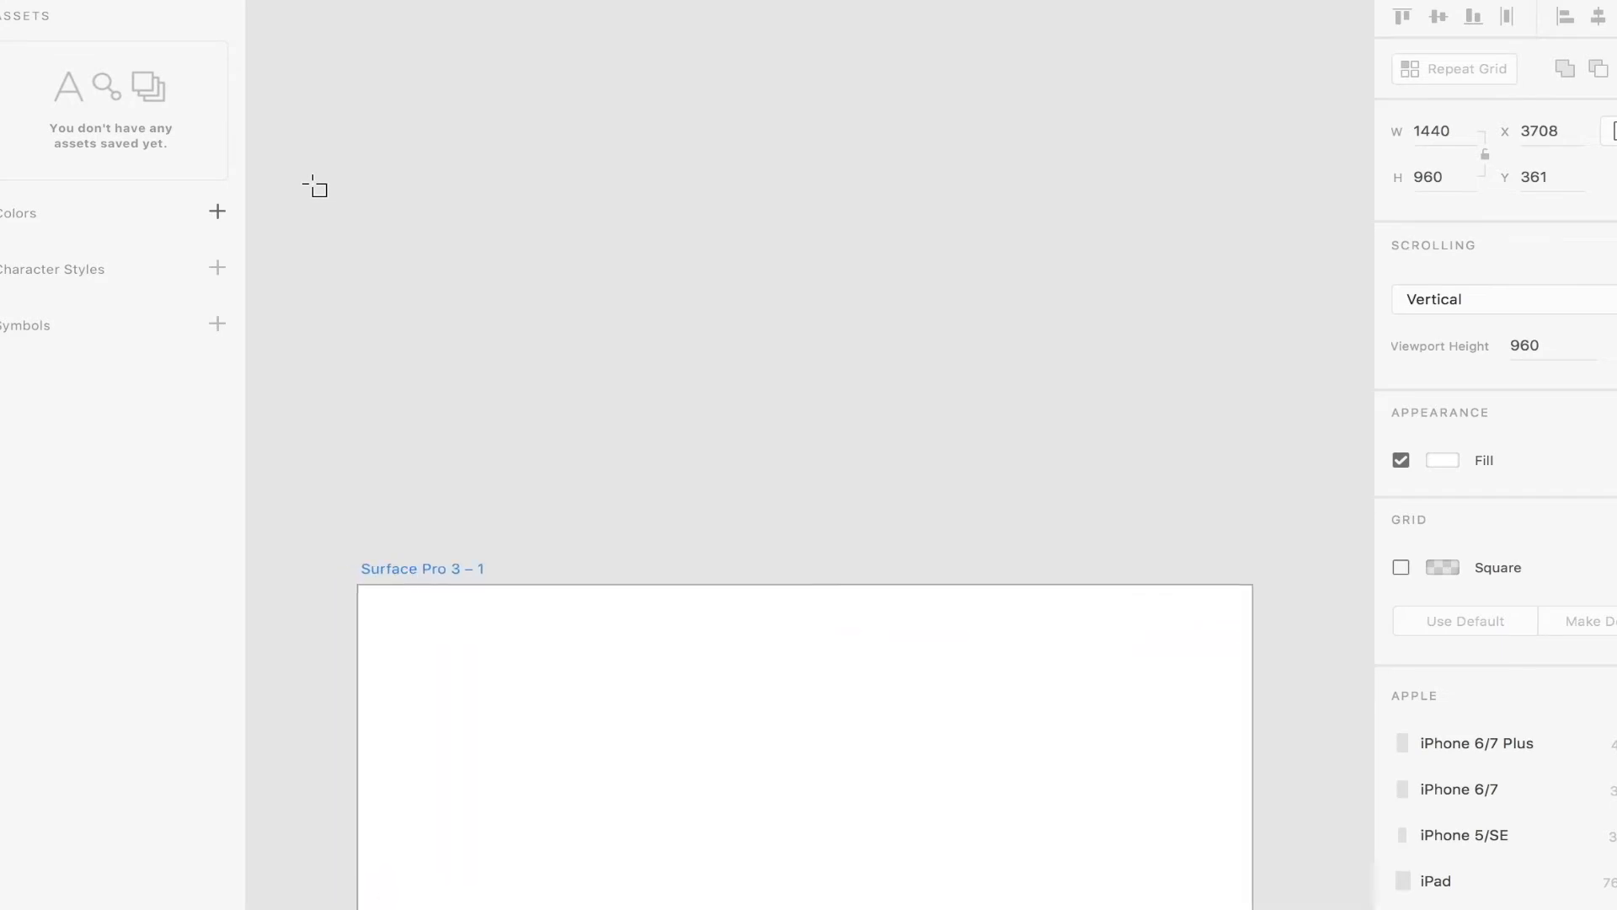
key("super+minus")
key("super+0")
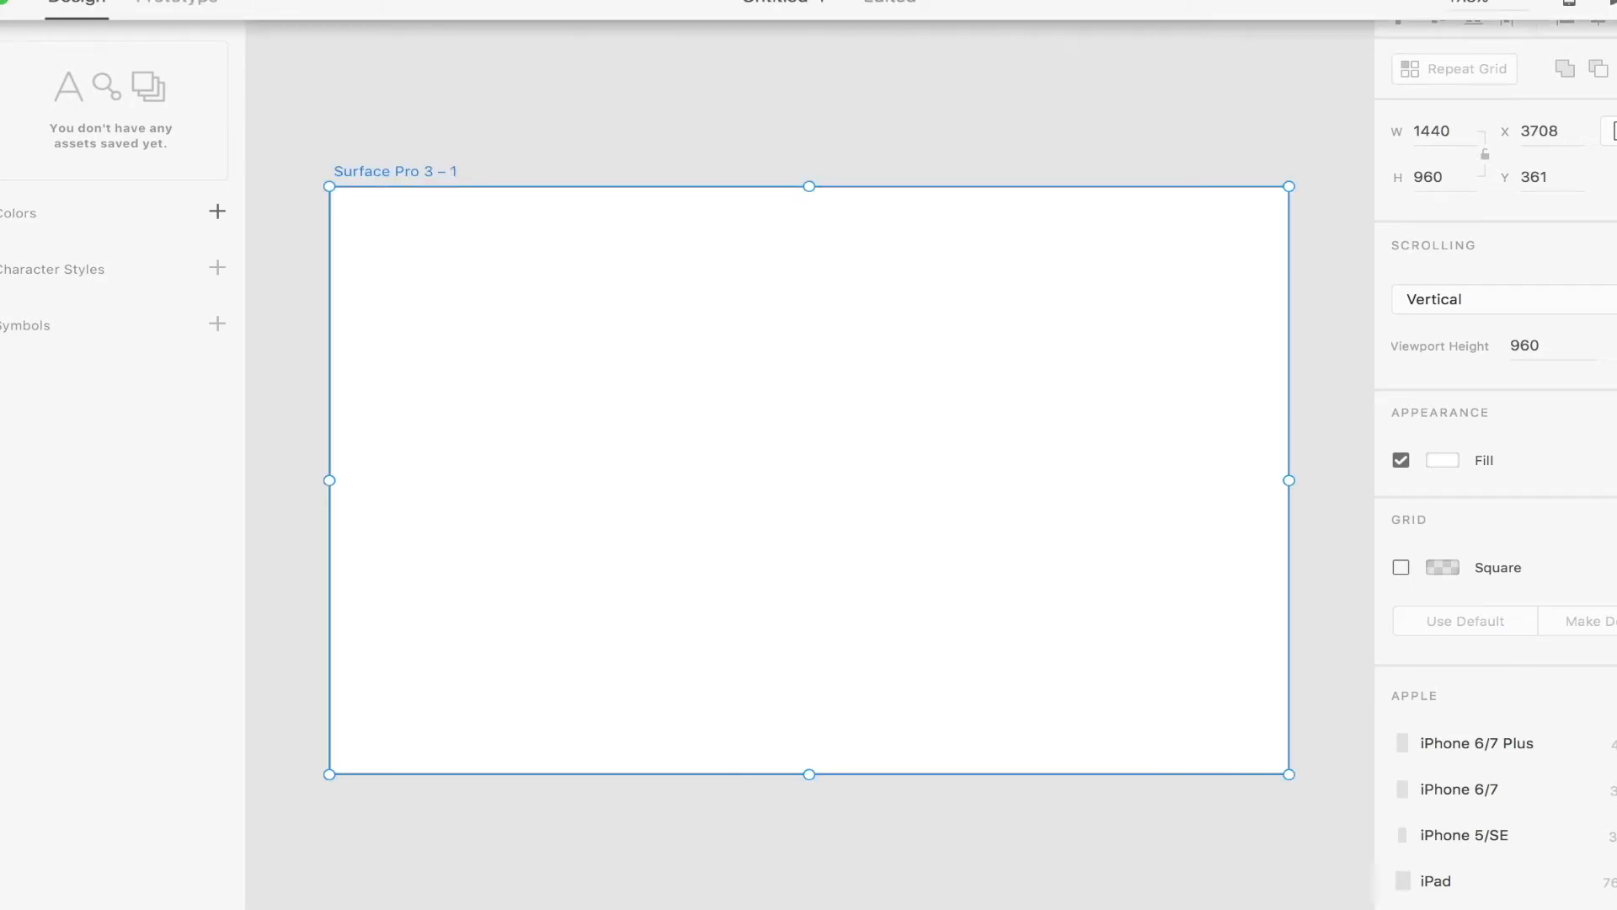
- Draw a square of about 403 by 403 in the upper-left part of the Surface Pro 3 artboard
key("v")
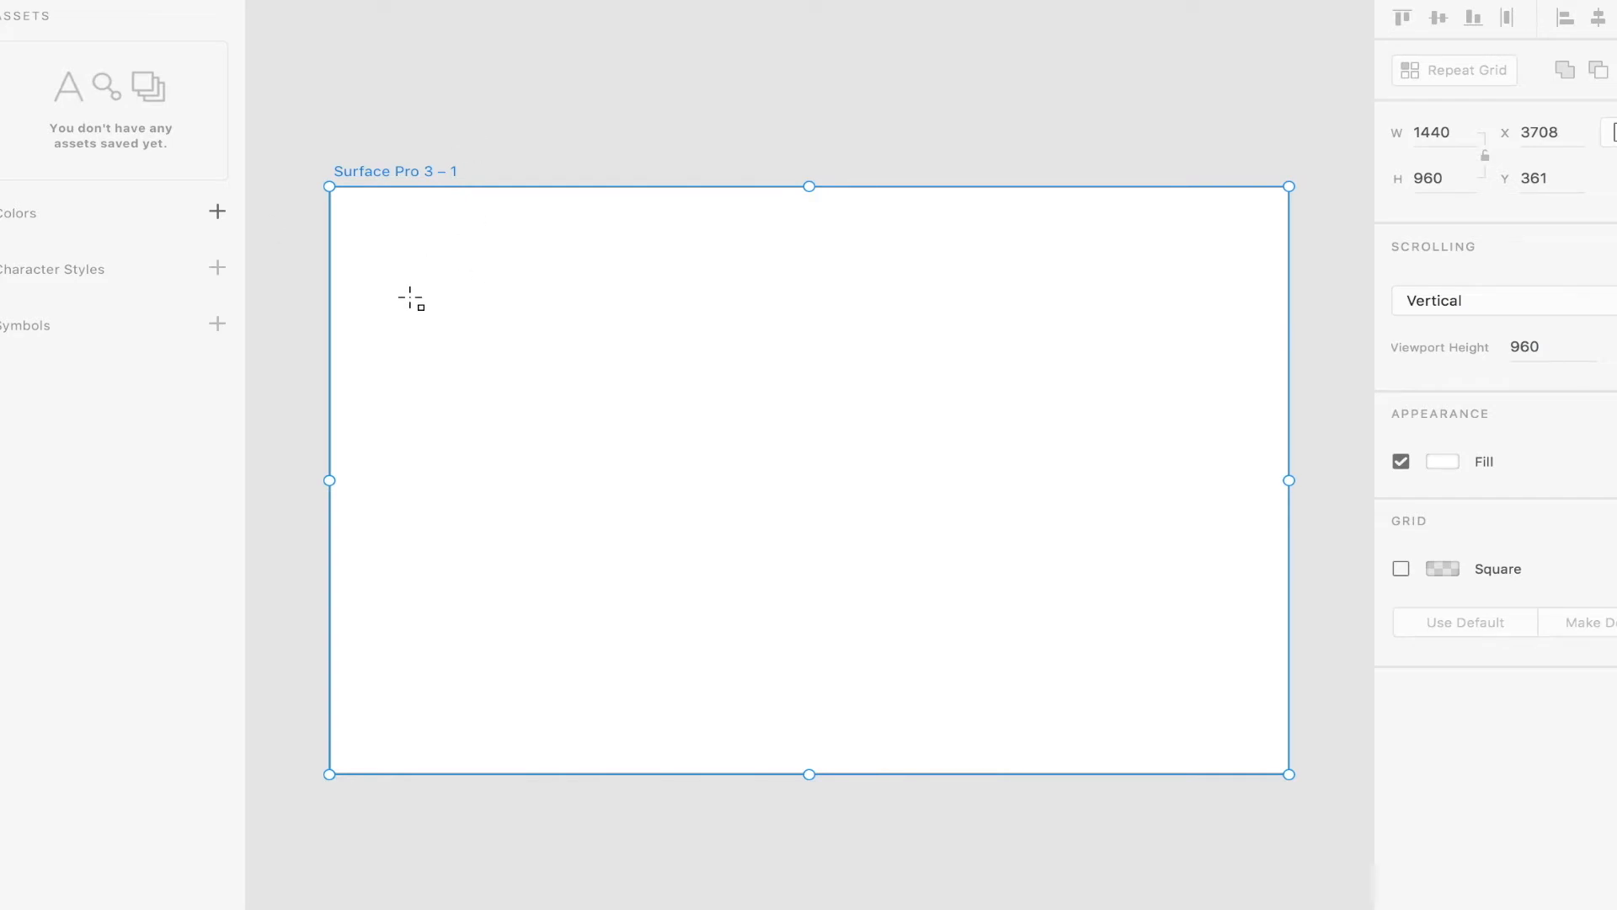
mouse_move(410, 296)
left_mouse_down()
mouse_move(730, 473)
mouse_move(759, 497)
mouse_move(750, 509)
mouse_move(805, 354)
mouse_move(1170, 440)
mouse_move(939, 491)
mouse_move(1249, 643)
mouse_move(894, 487)
mouse_move(1020, 542)
left_mouse_up()
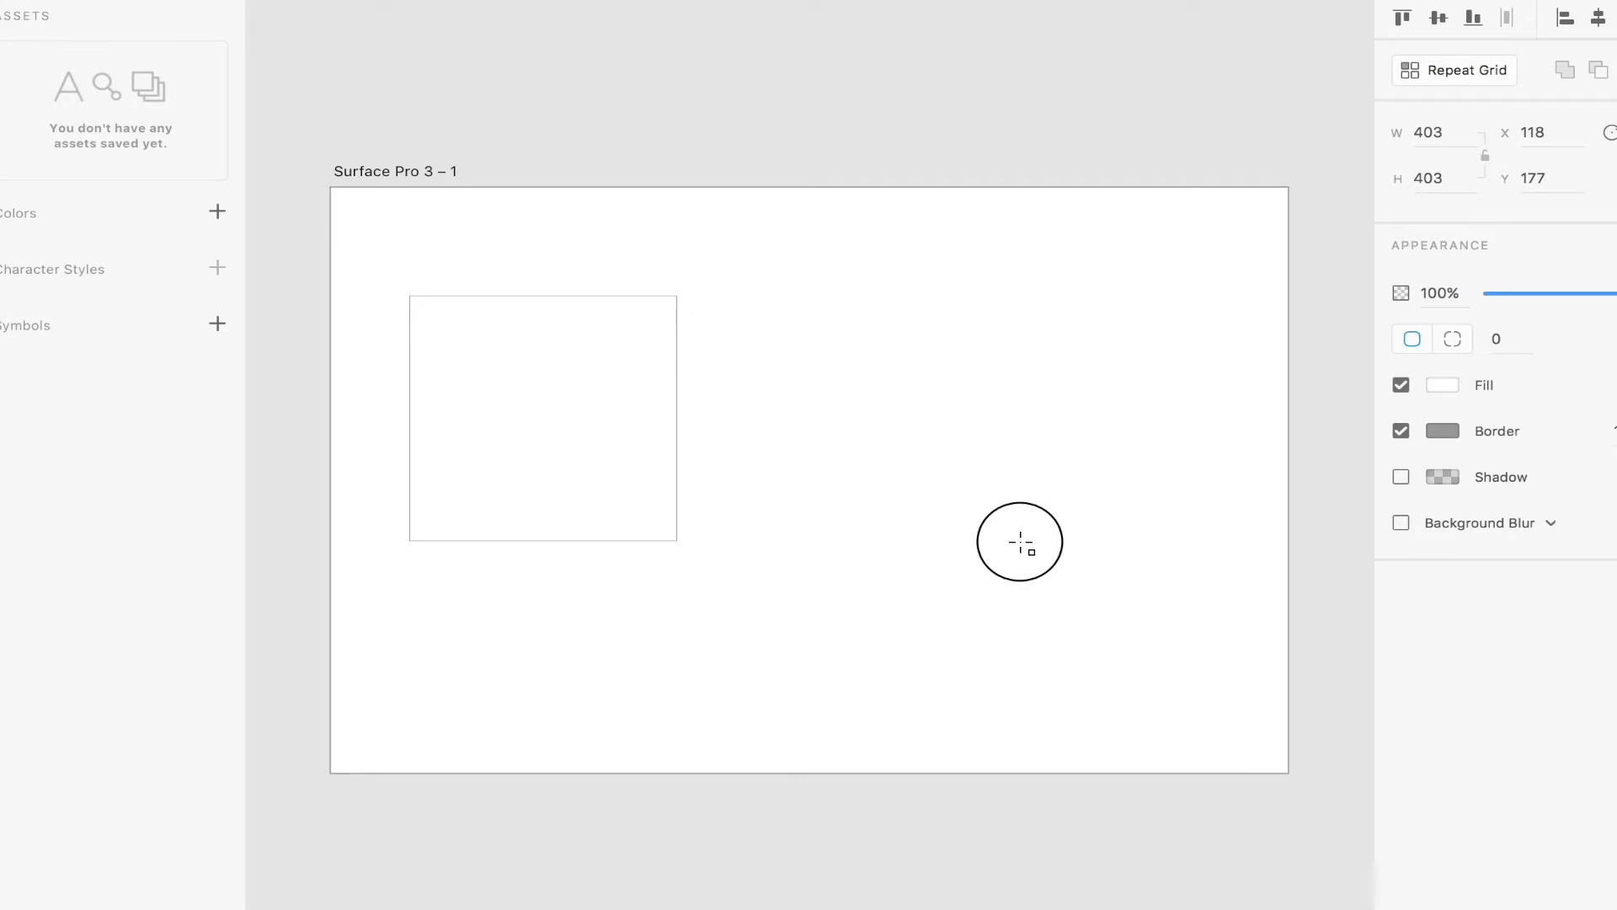
left_click_drag(1020, 542, 1020, 541)
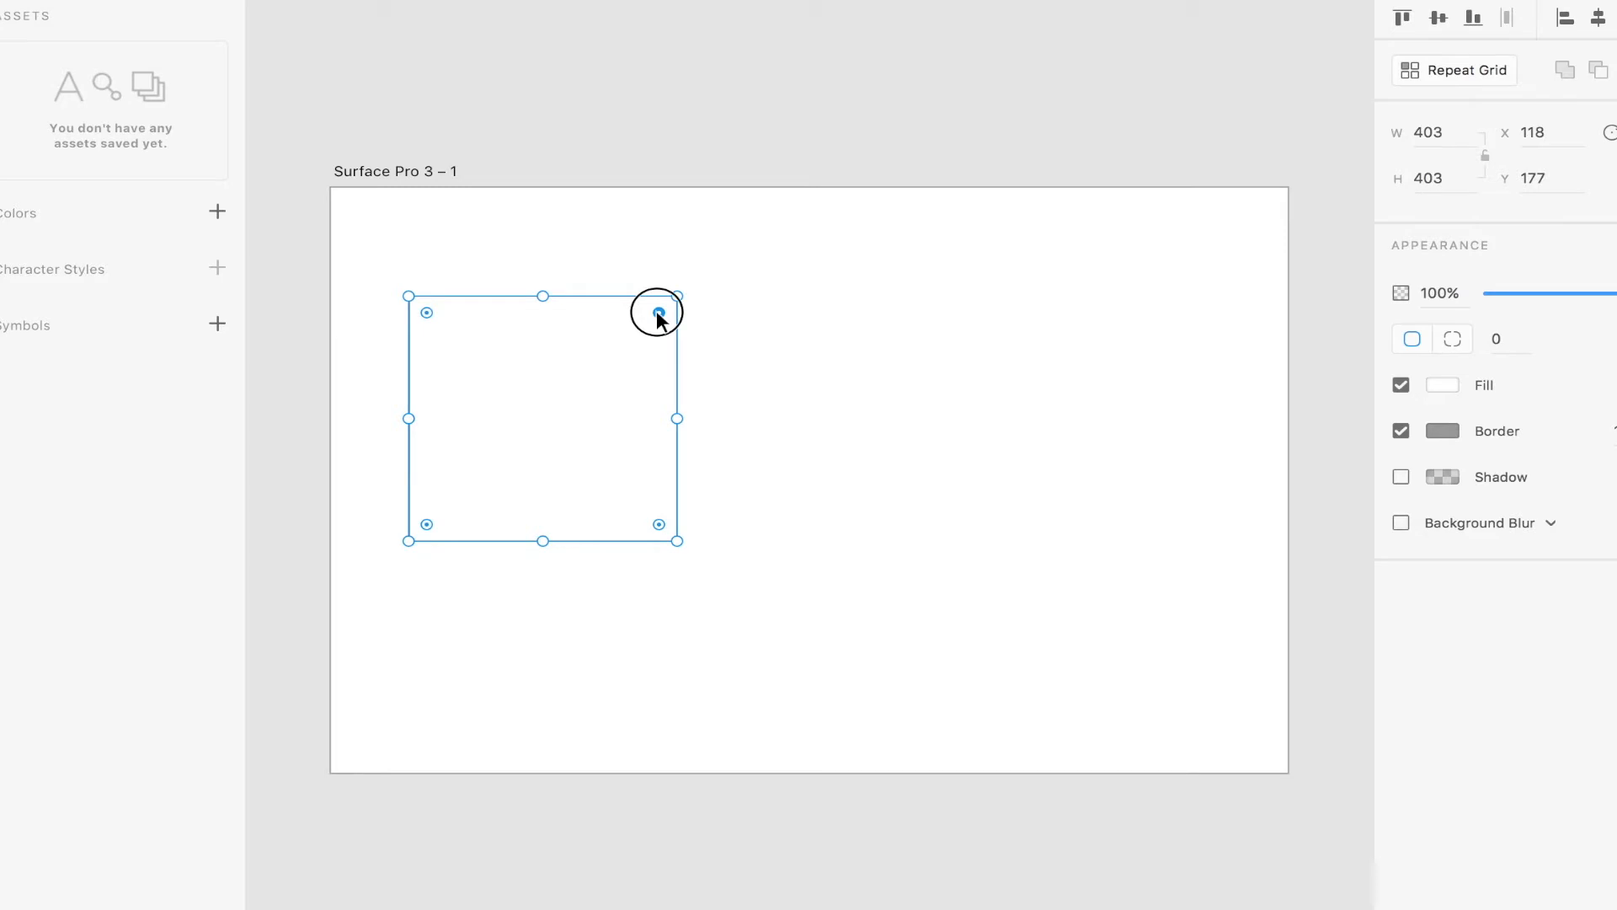
- Switch the square to individual corner radii and set its lower-right corner radius to 40
left_click_drag(658, 313, 838, 245)
left_click(1453, 335)
left_click(1605, 338)
type("40")
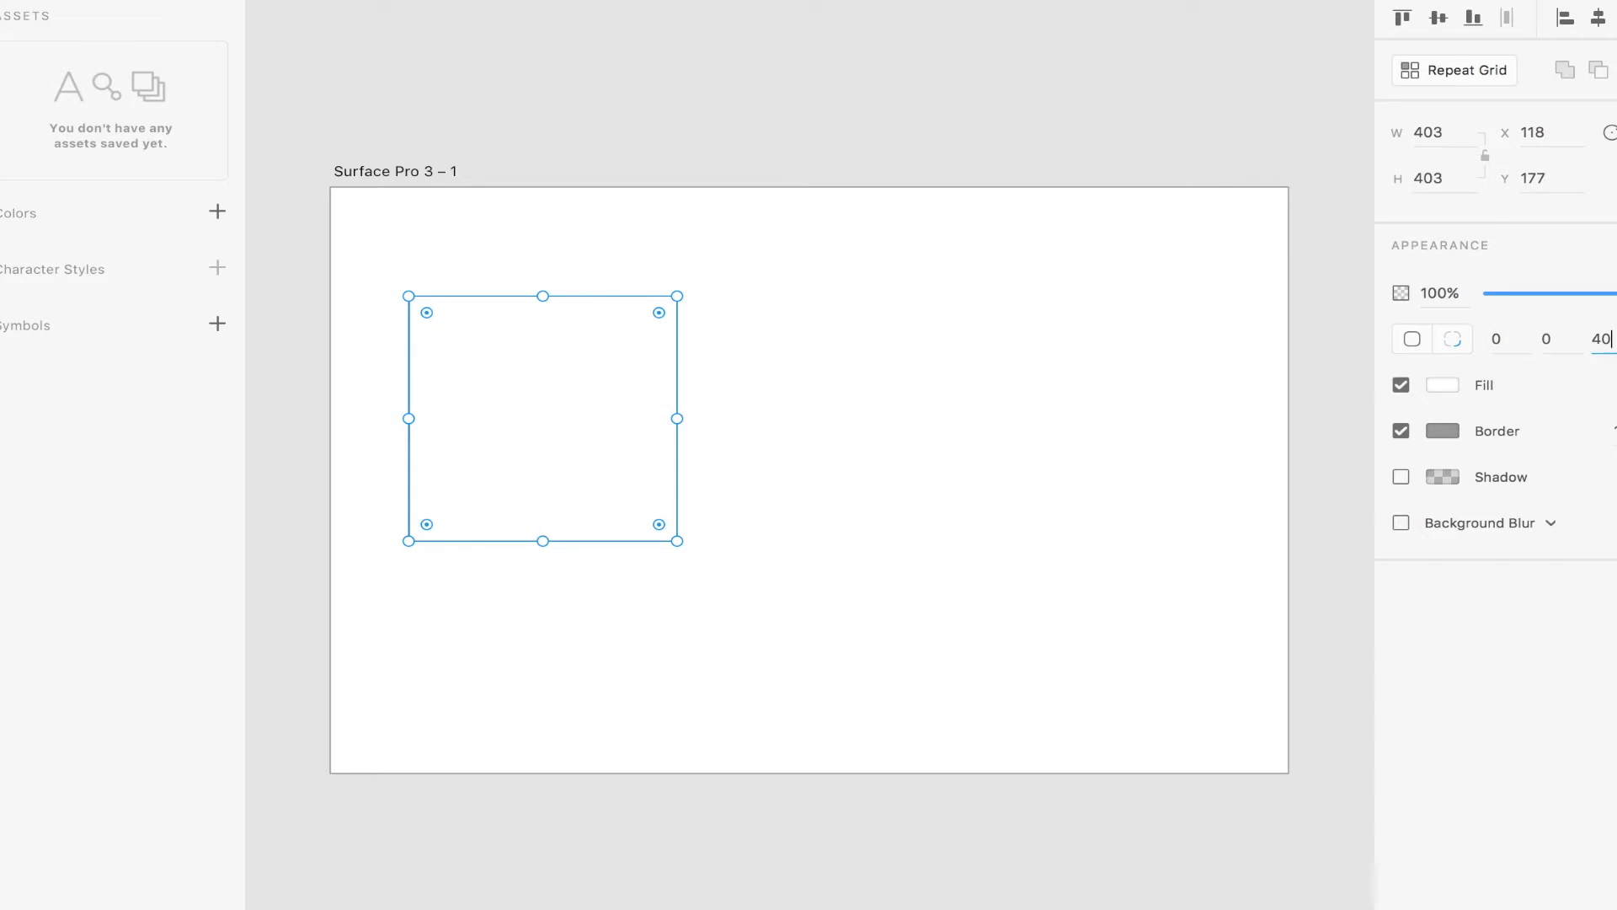
key("Return")
left_click(874, 503)
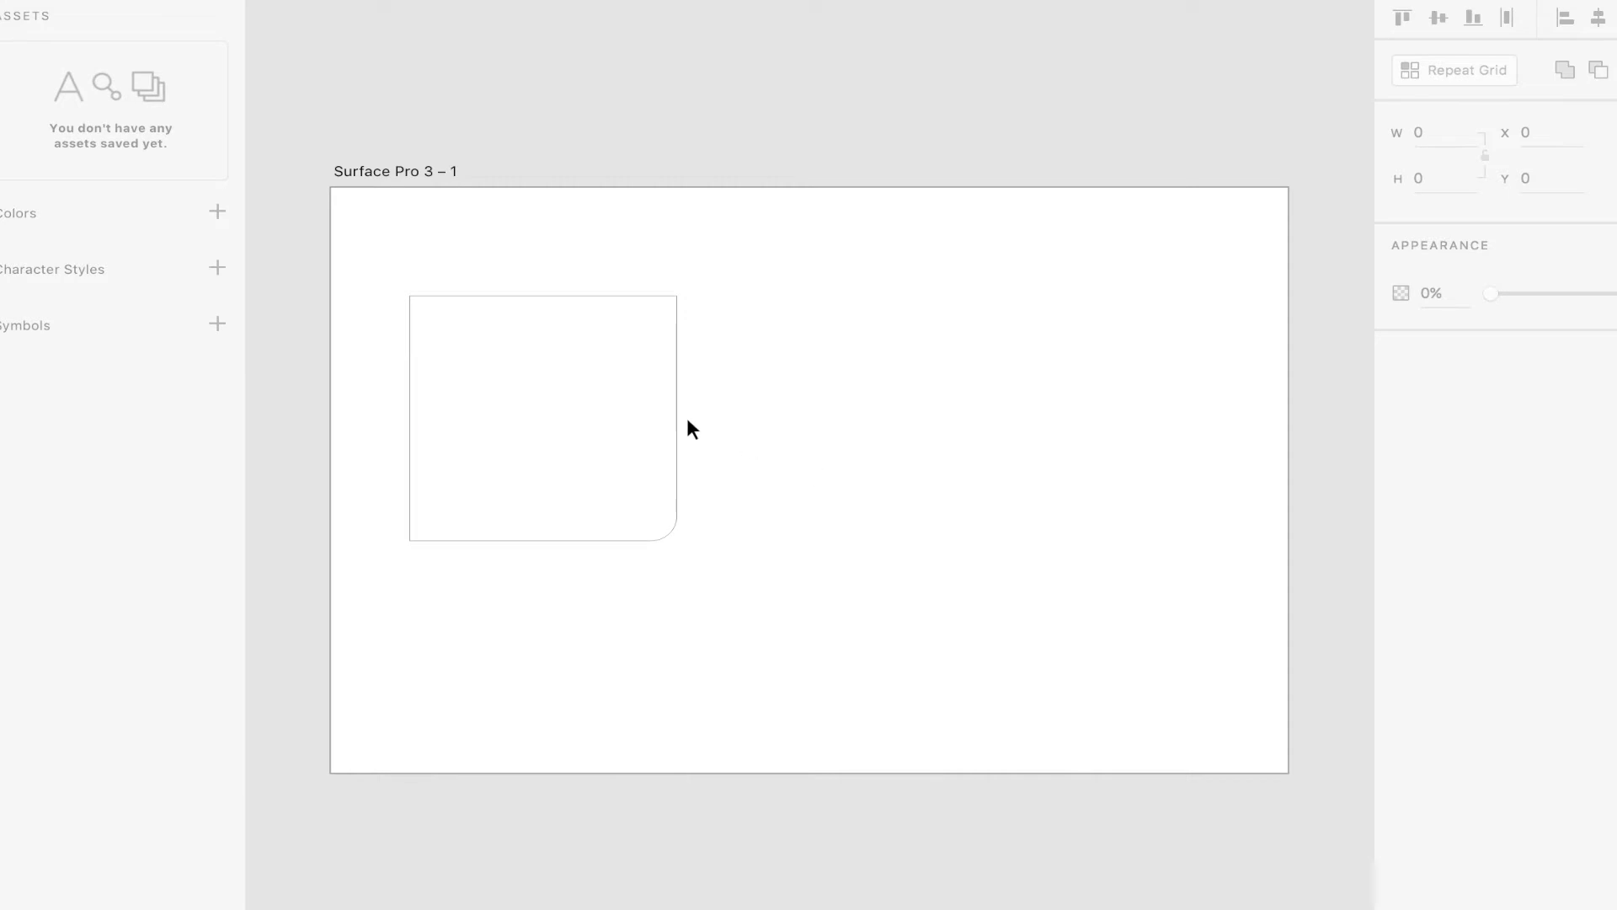
- Try a red #F43E3E fill on the square and undo it
left_click(657, 408)
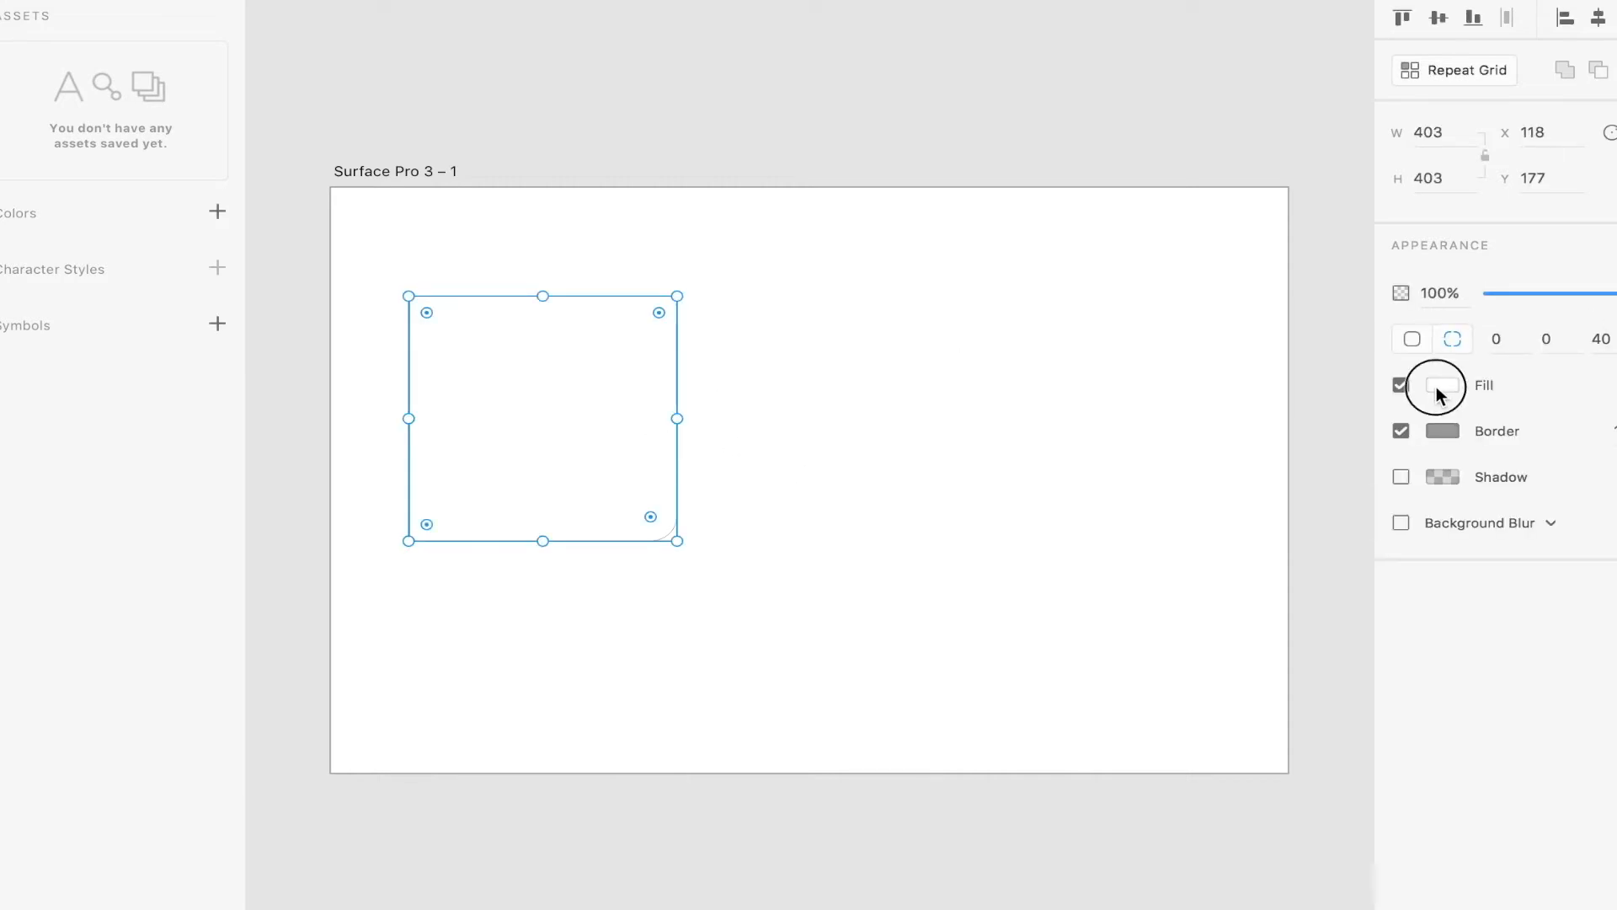
left_click(1437, 387)
left_click(1271, 246)
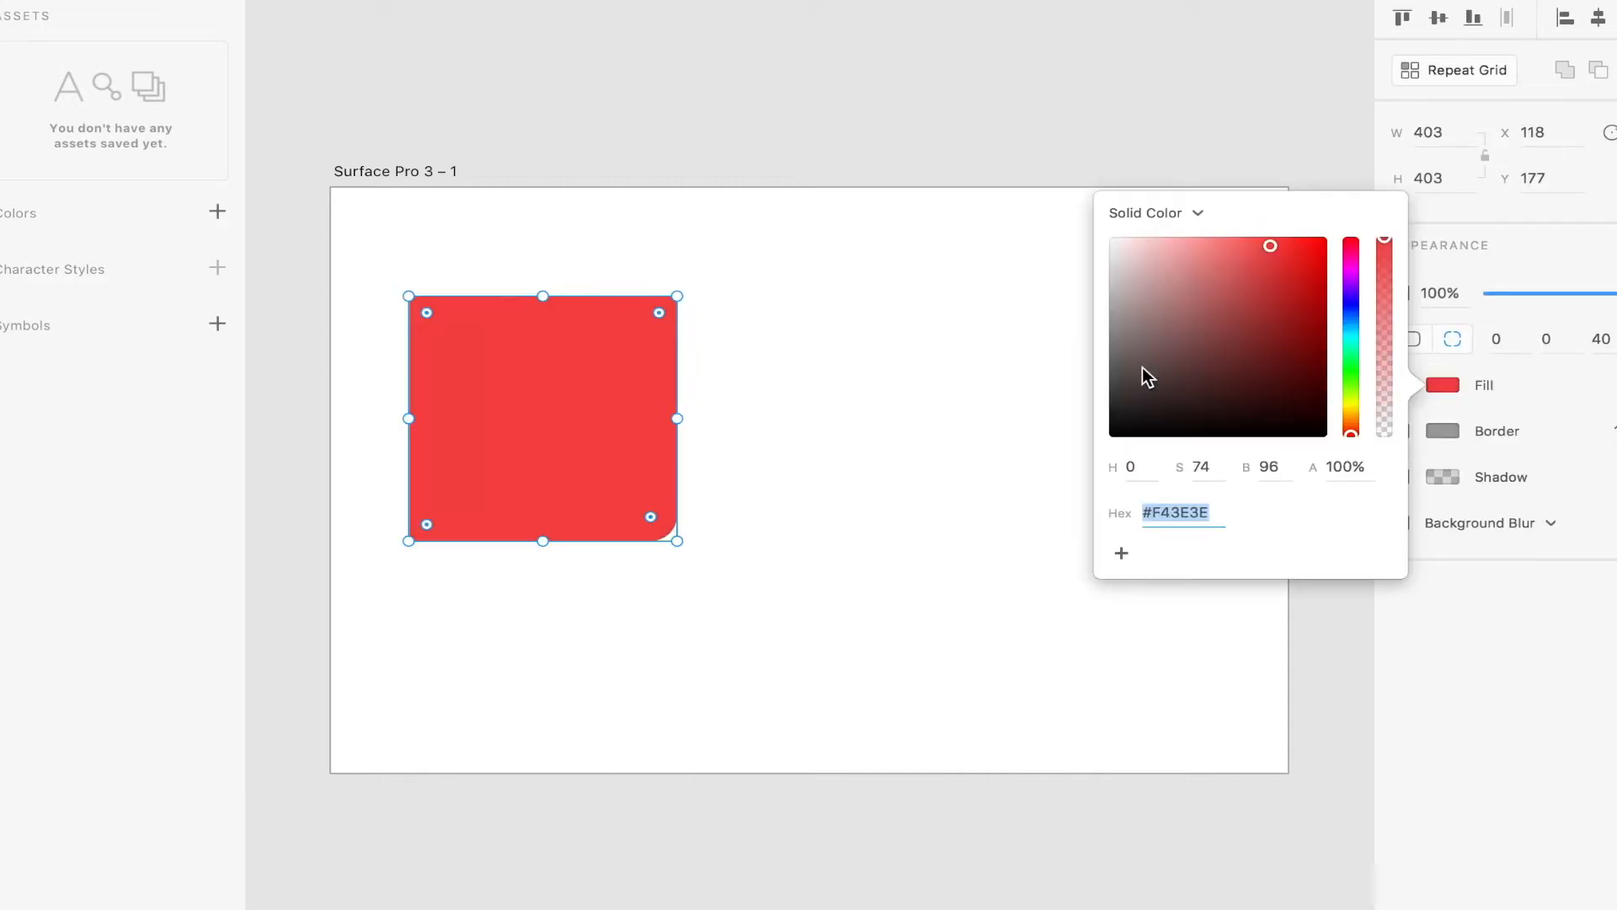
left_click(1616, 385)
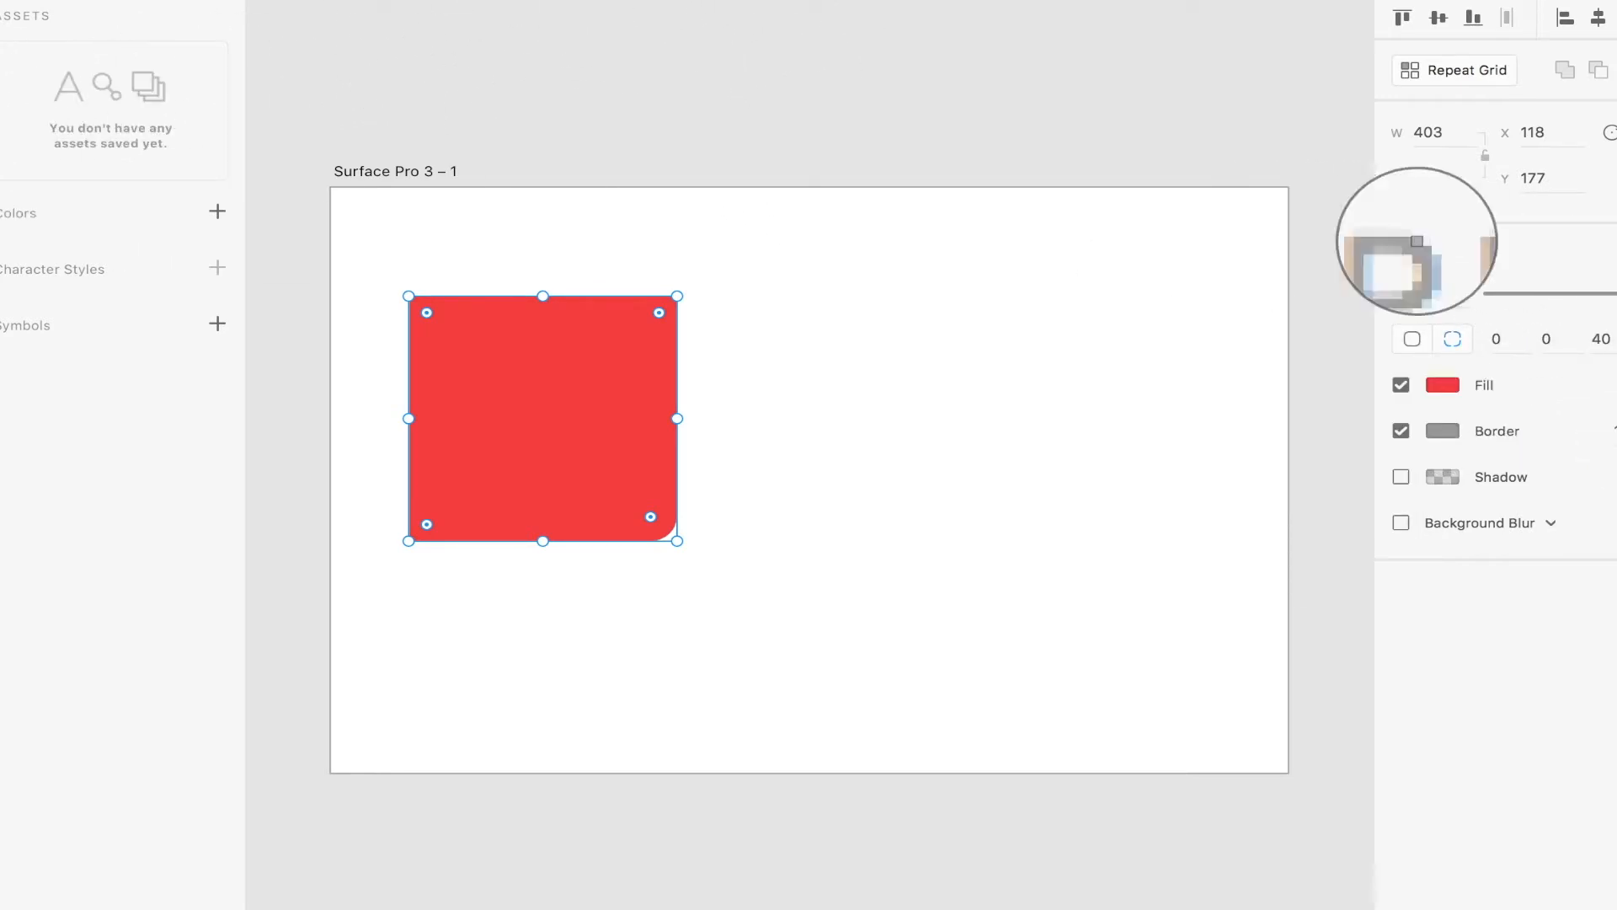
key("ctrl+z")
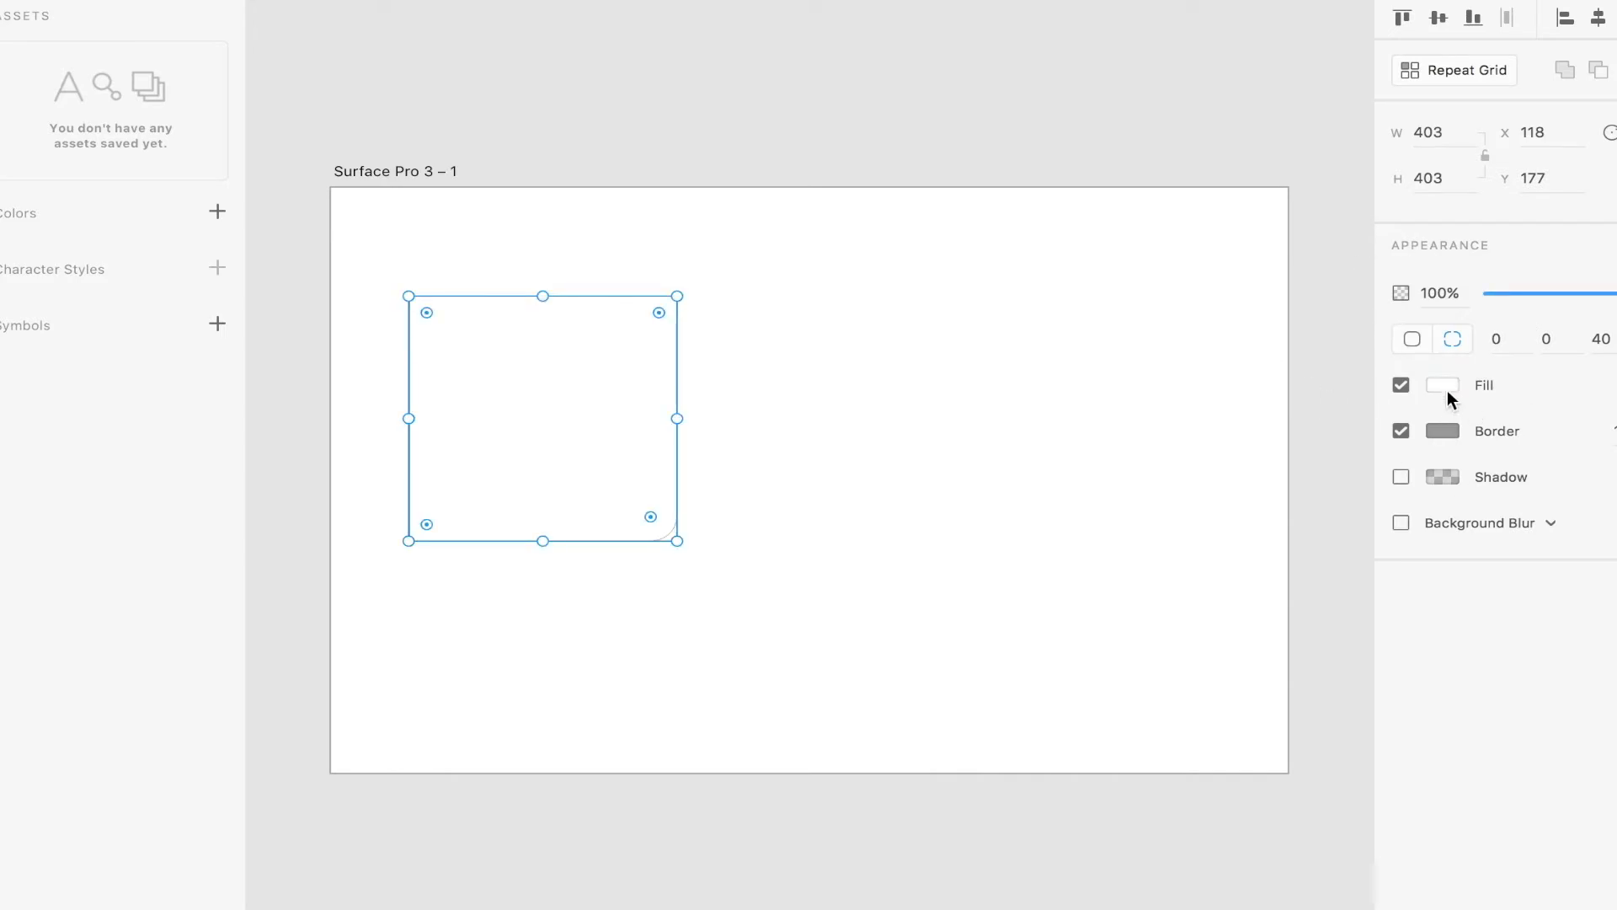
- Fill the square with solid black and lower its opacity to 21%
left_click(1448, 390)
left_click_drag(1179, 327, 1325, 433)
left_click(1581, 548)
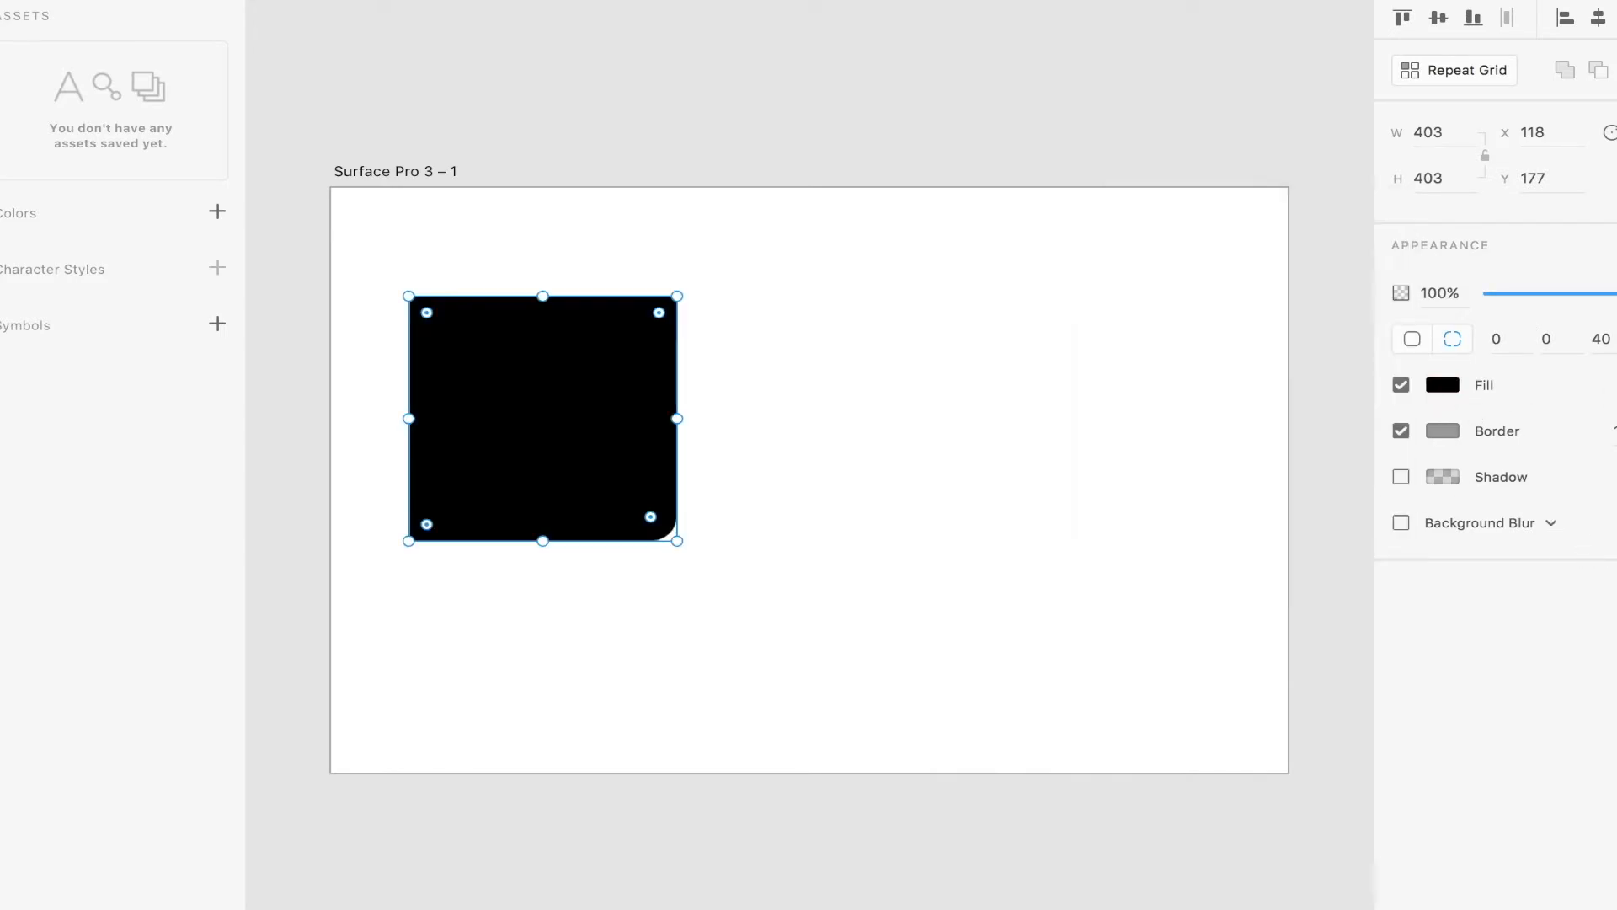
left_click_drag(1612, 293, 1528, 294)
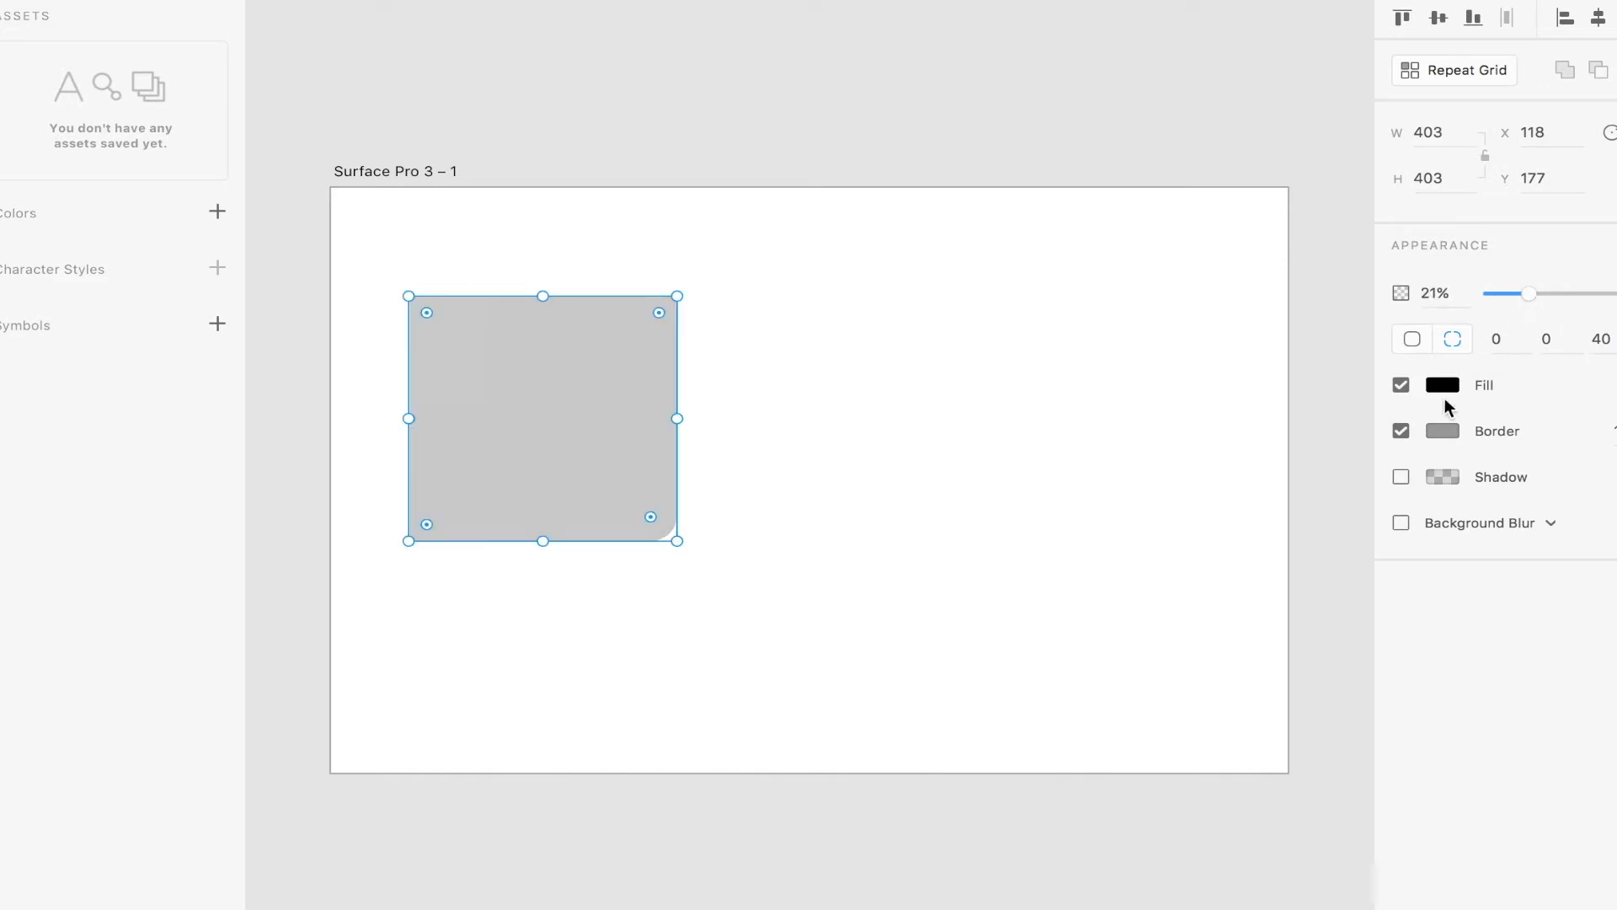
- Enable the square's shadow and set its horizontal offset to 22
left_click(1400, 477)
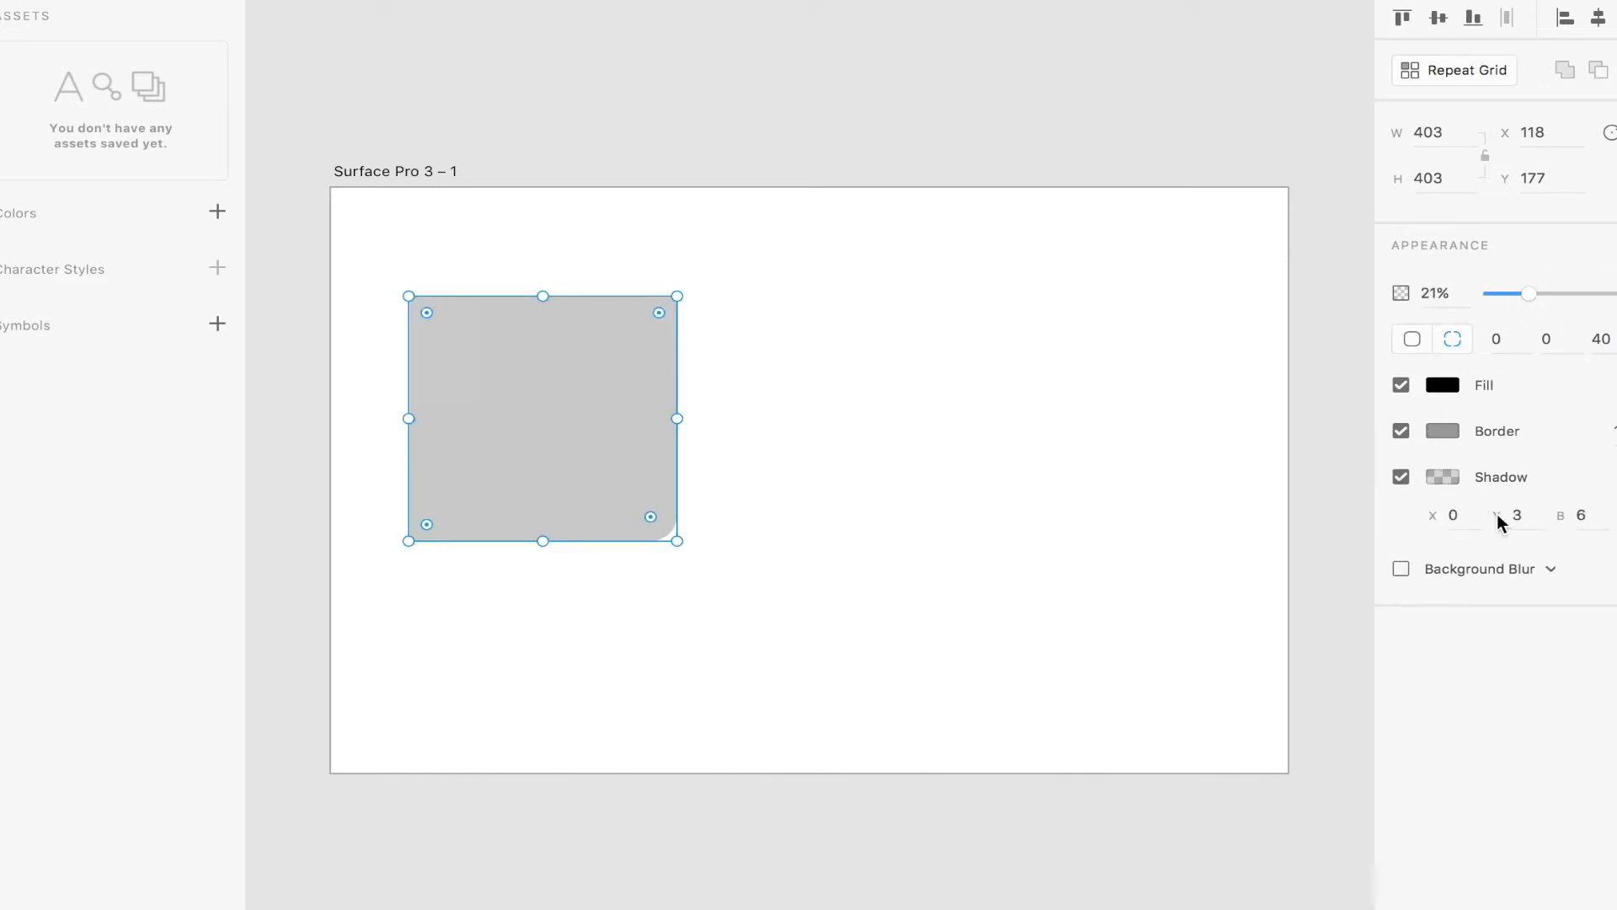
left_click(1460, 513)
type("22")
key("Return")
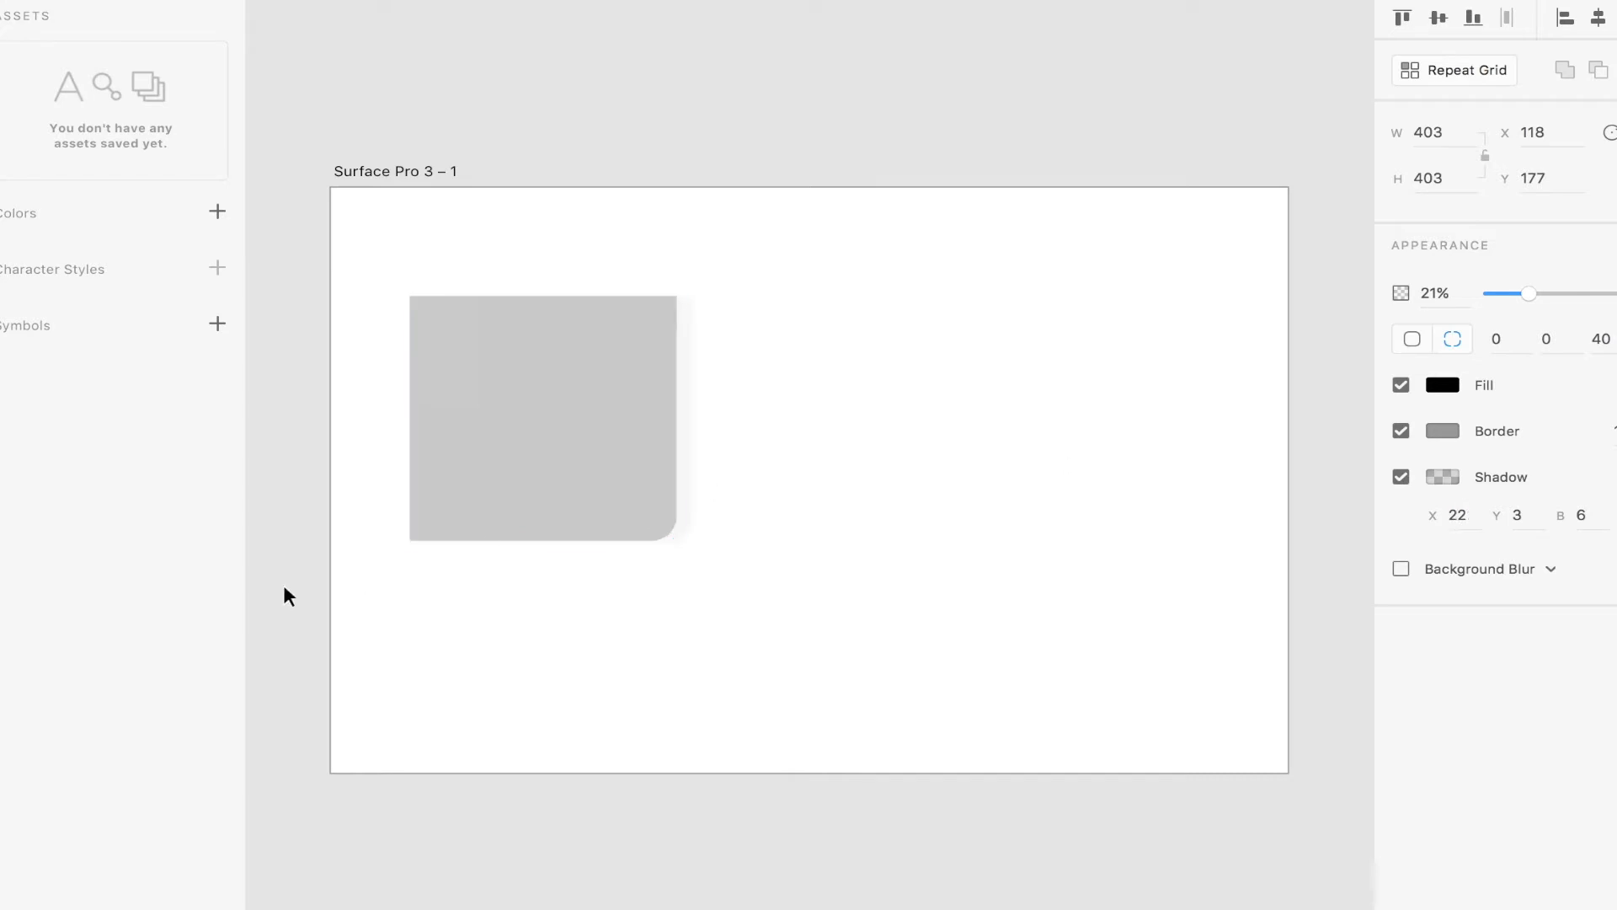
- Turn off the square's border and enable a background blur with its opacity set to 78%
left_click(1401, 431)
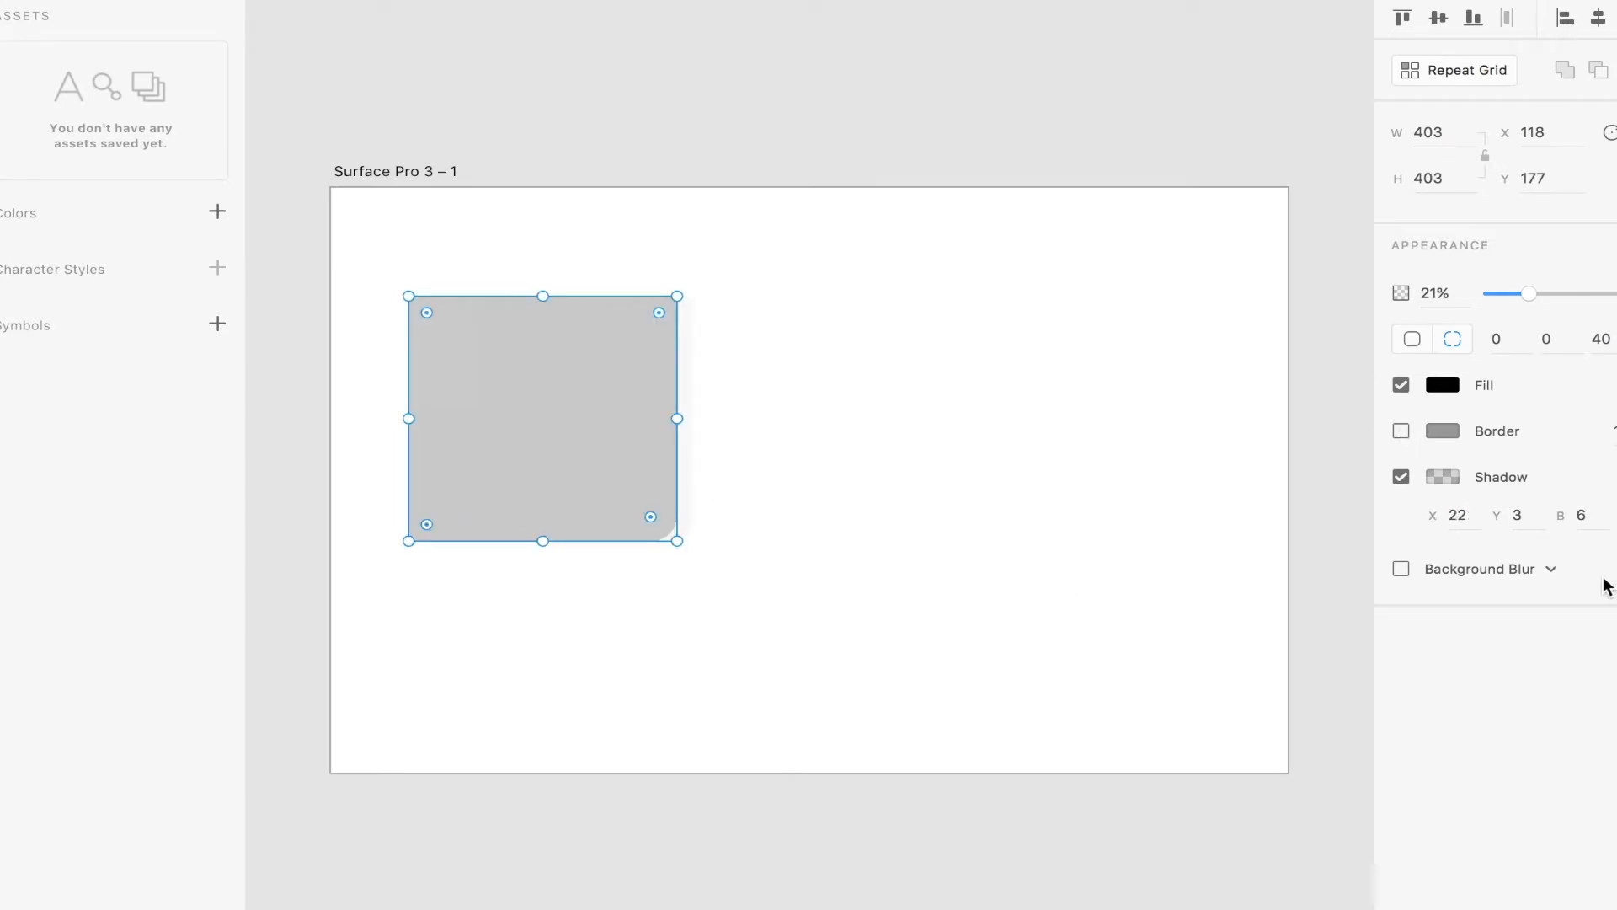
left_click(1402, 567)
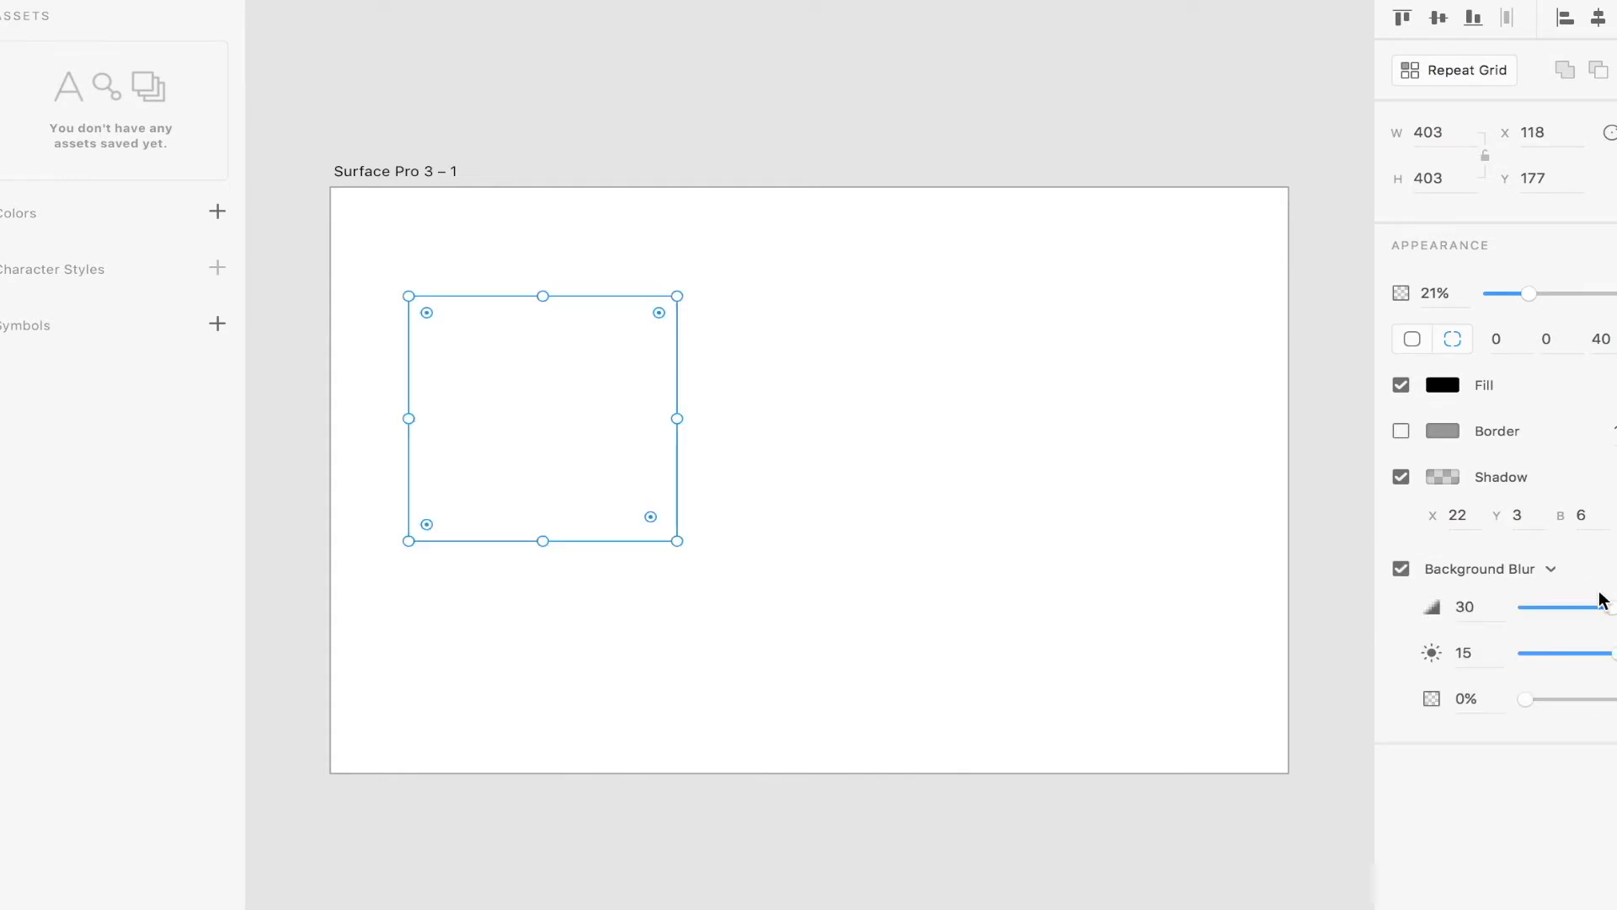
left_click_drag(1542, 704, 1613, 698)
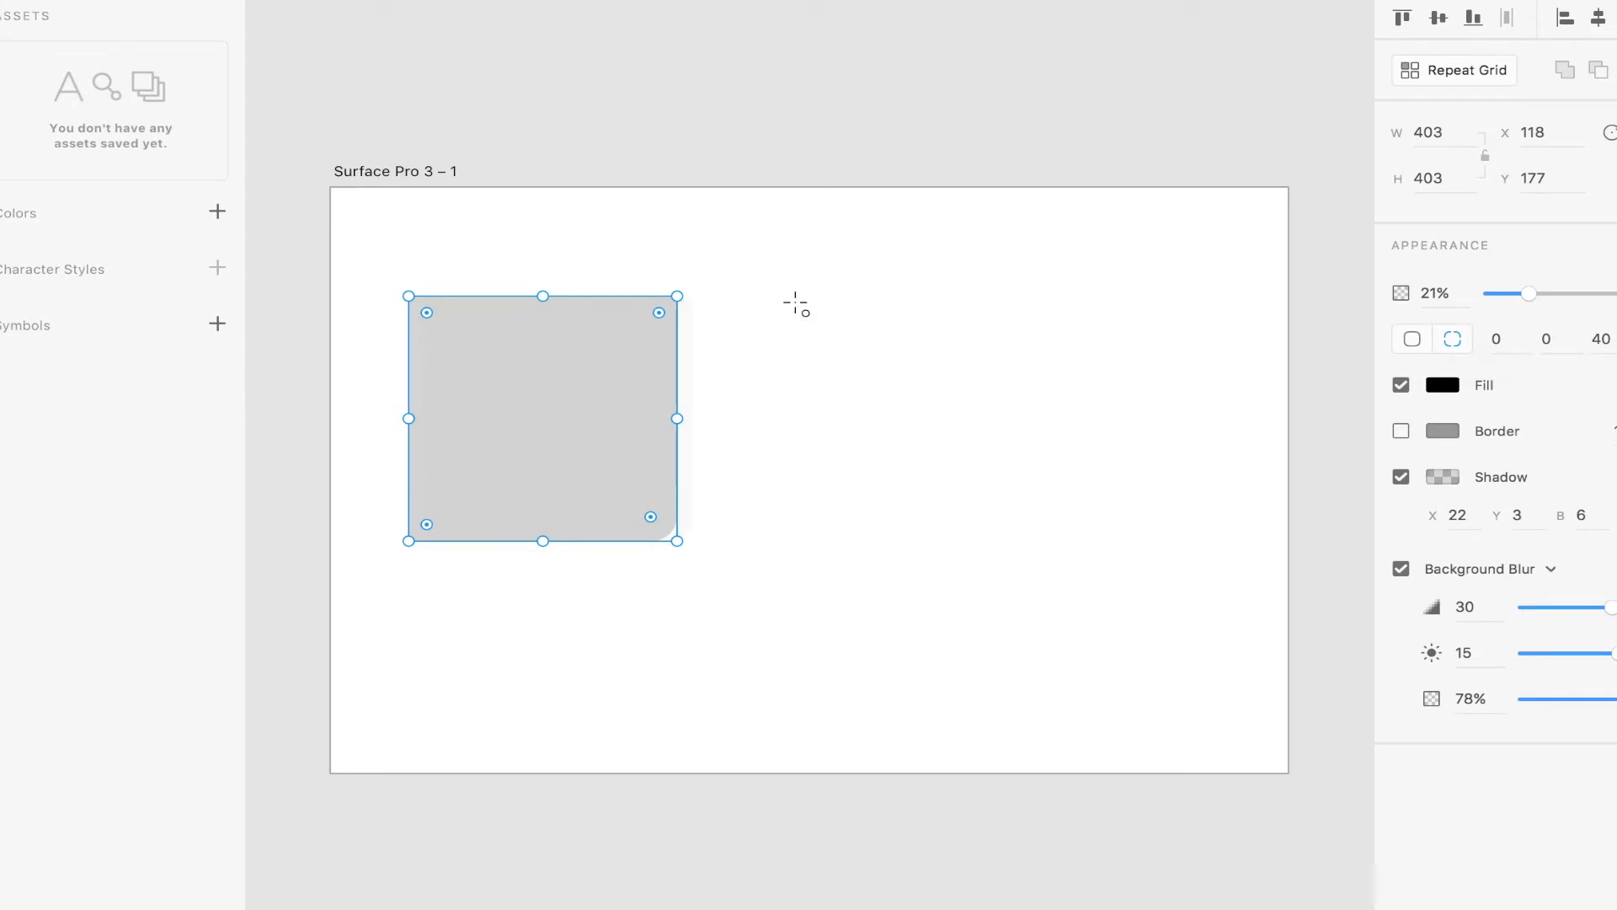
- Draw a circle of about 555 by 555 beside the square, plus a diagonal line and a horizontal line about 927 long across the artboard
left_click_drag(795, 303, 1468, 640)
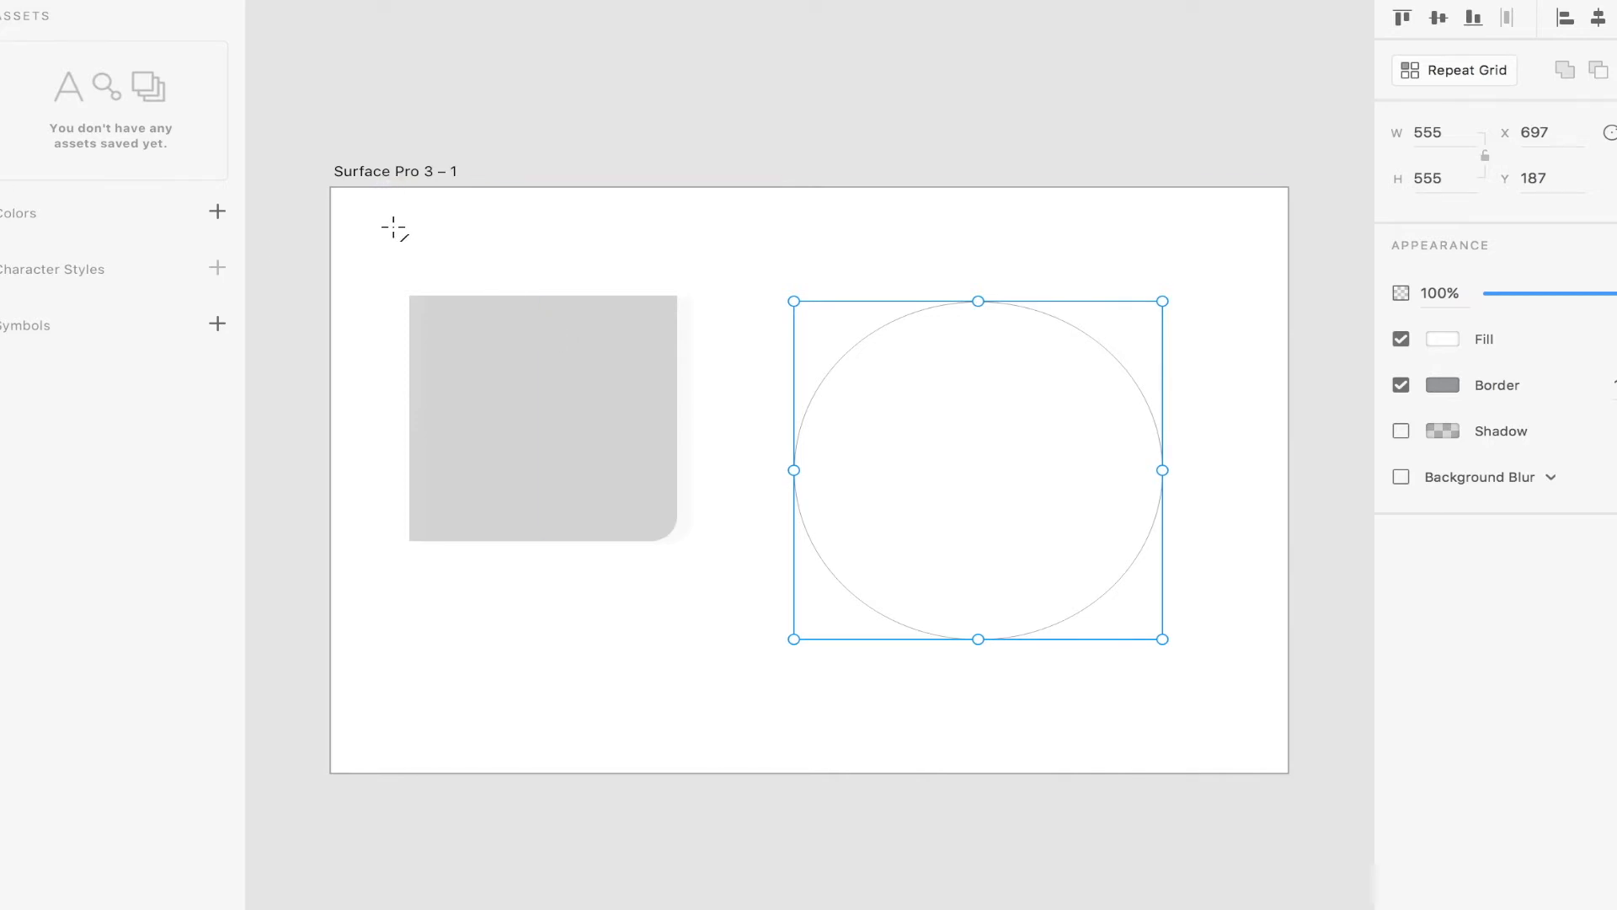
mouse_move(393, 228)
left_mouse_down()
mouse_move(1094, 256)
mouse_move(1287, 284)
mouse_move(1273, 229)
mouse_move(801, 488)
mouse_move(1165, 745)
mouse_move(1210, 711)
left_mouse_up()
left_click_drag(1046, 270, 432, 411)
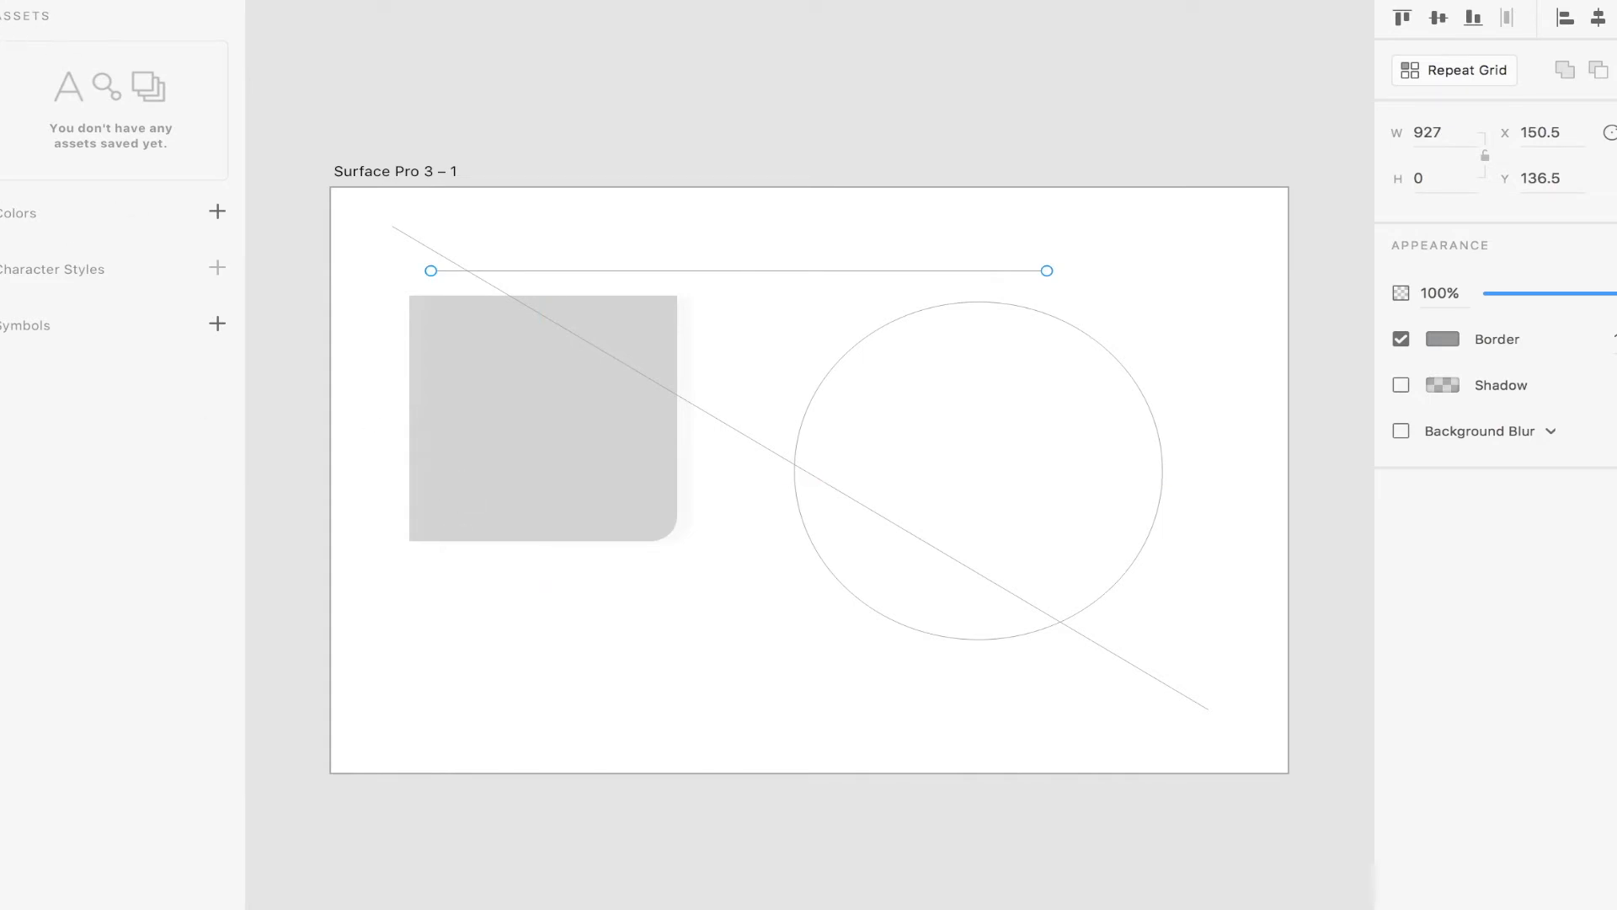
- Draw a closed five-point path with the Pen tool across the lower middle of the artboard
key("p")
left_click(501, 655)
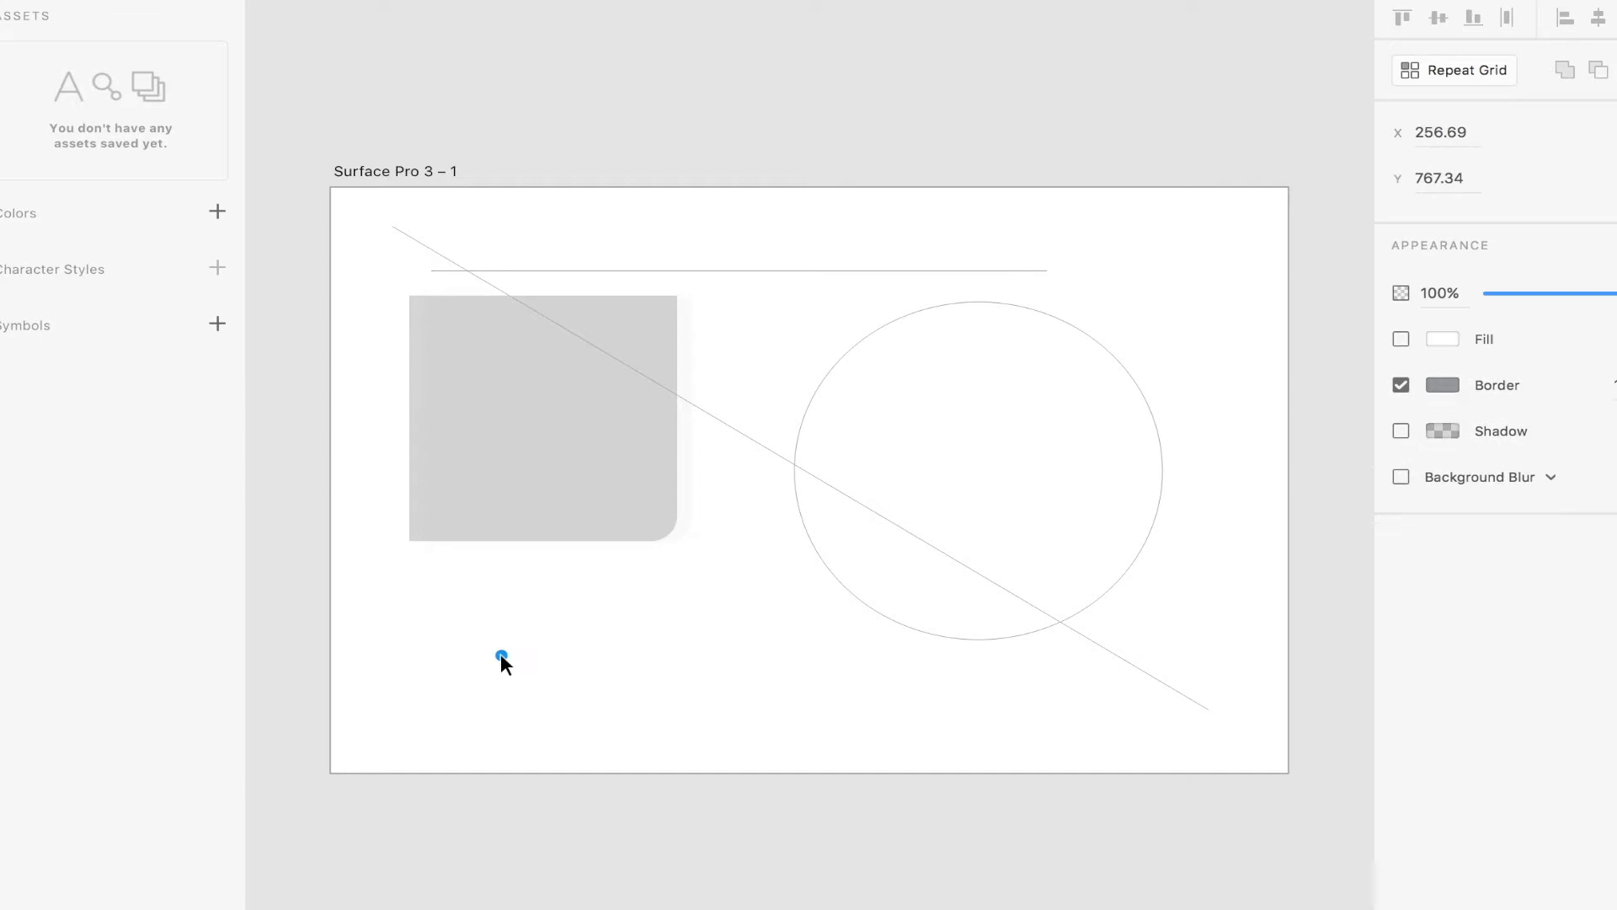
left_click(710, 434)
left_click(932, 572)
left_click(883, 740)
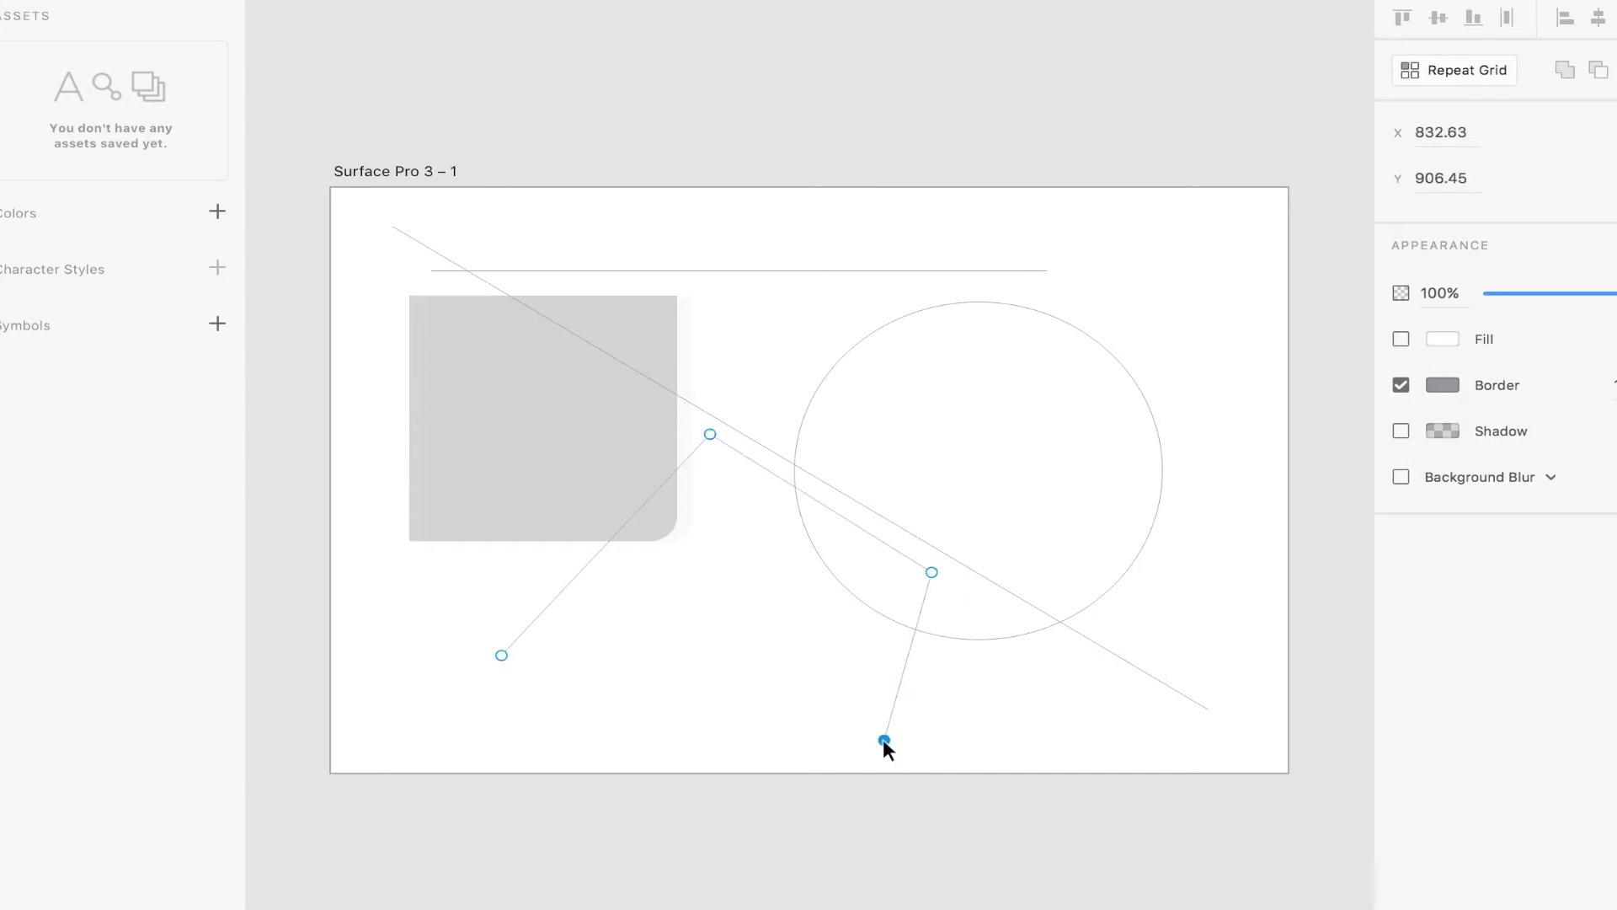
left_click(604, 671)
left_click(502, 656)
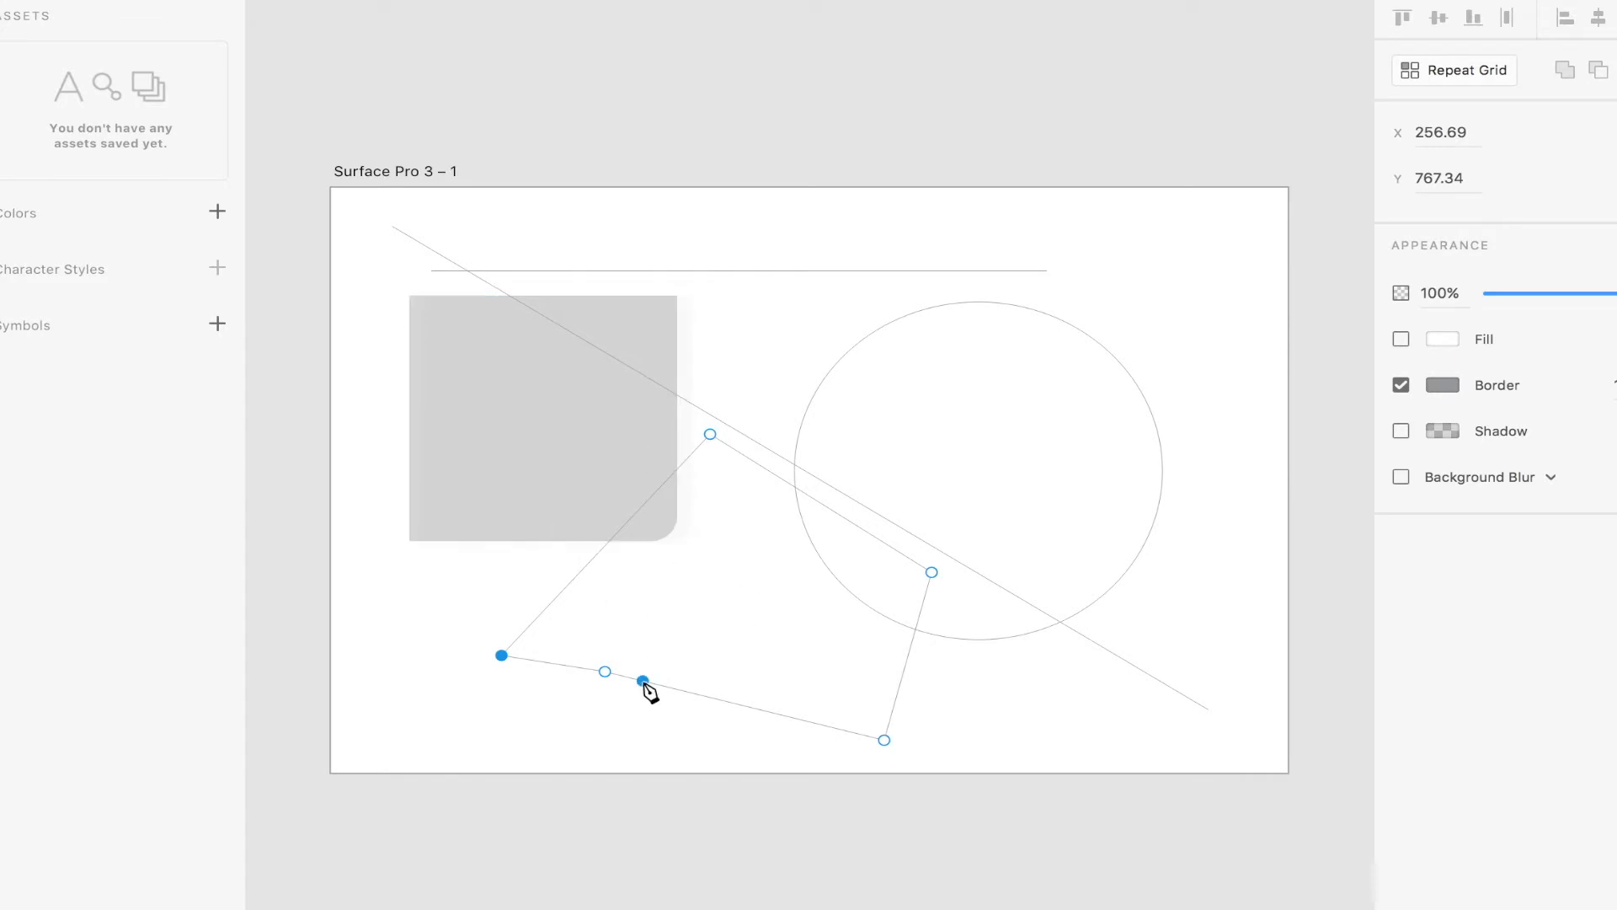
- Add three anchor points to the path's lower and outer edges and pull two of them inward to reshape it
left_click(758, 710)
left_click_drag(730, 703, 758, 594)
left_click_drag(916, 632, 793, 594)
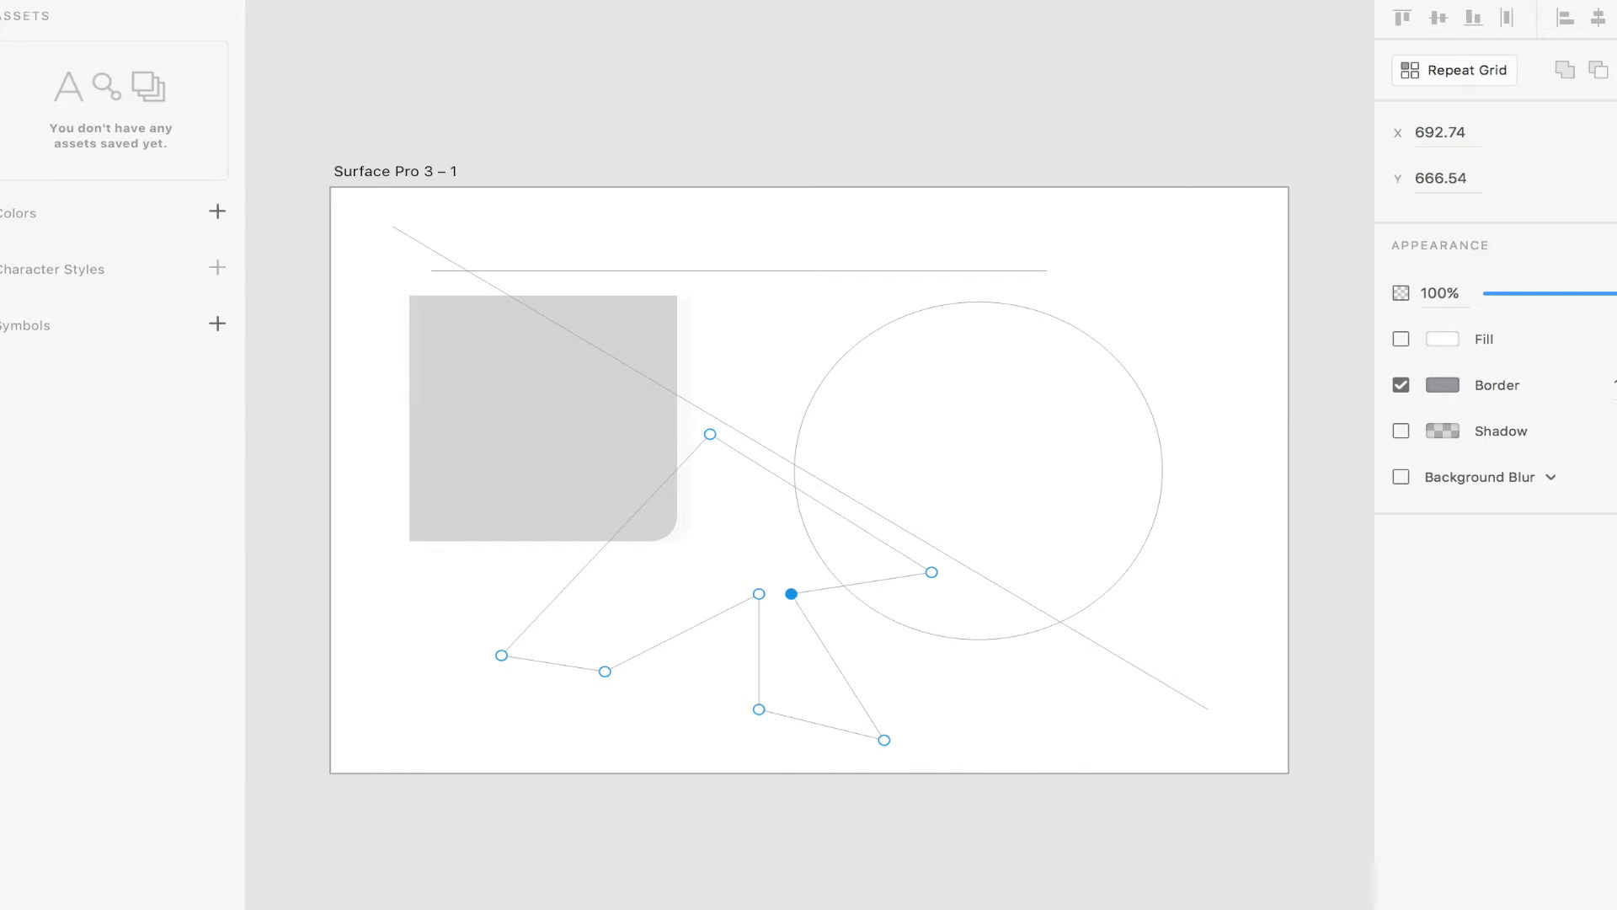
- Set the pen path's opacity to 25% and enable its shadow
left_click_drag(1609, 293, 1528, 293)
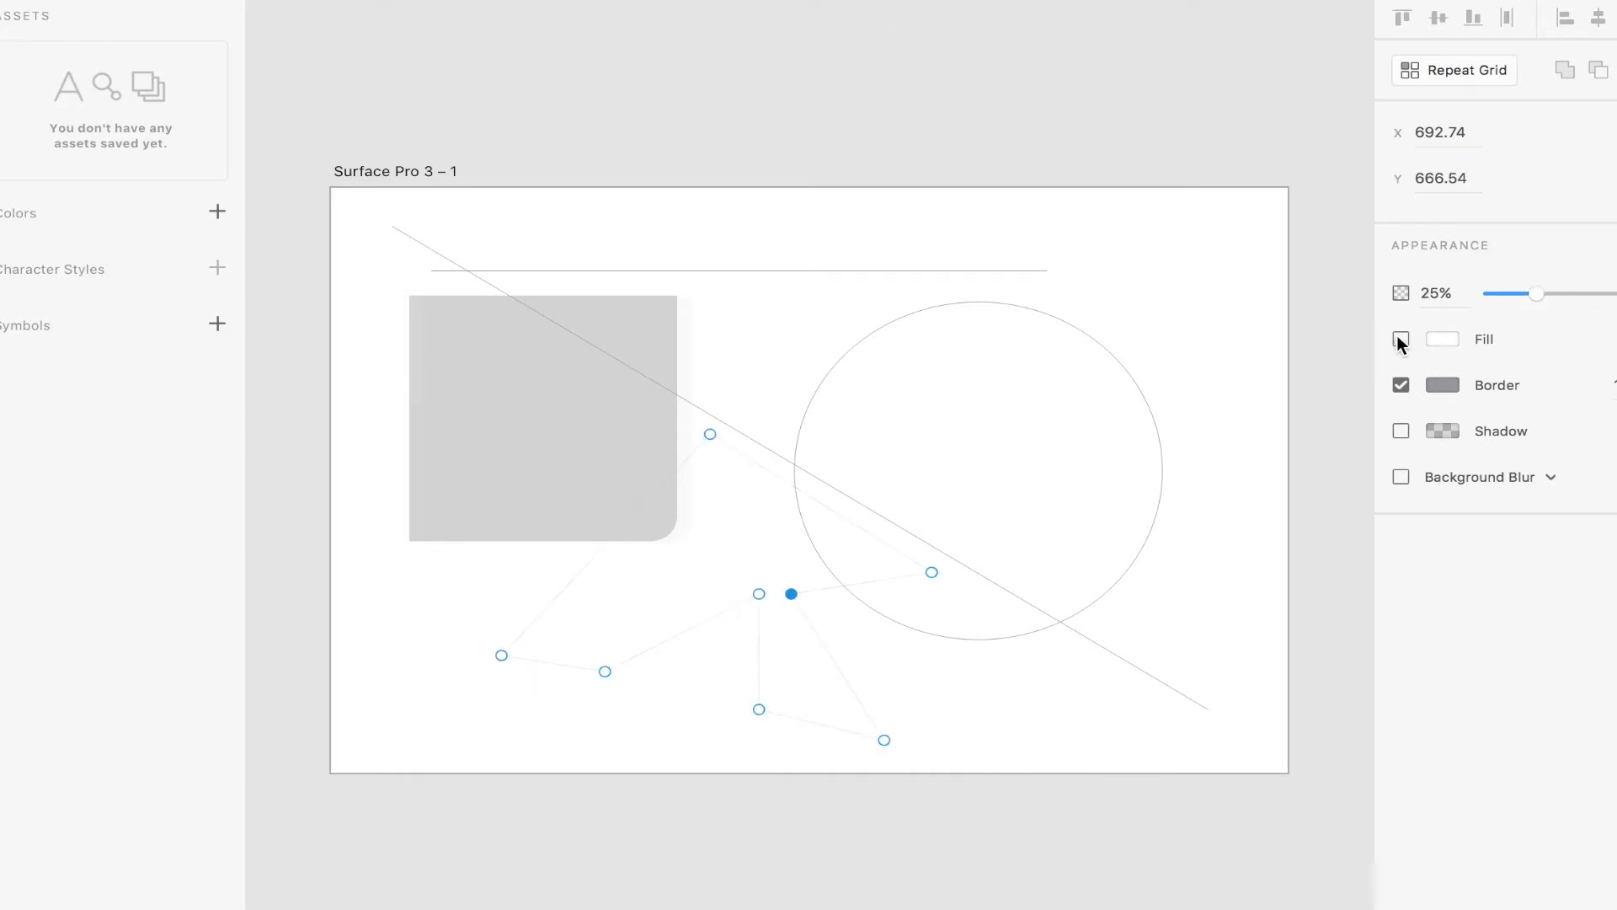
left_click(1402, 433)
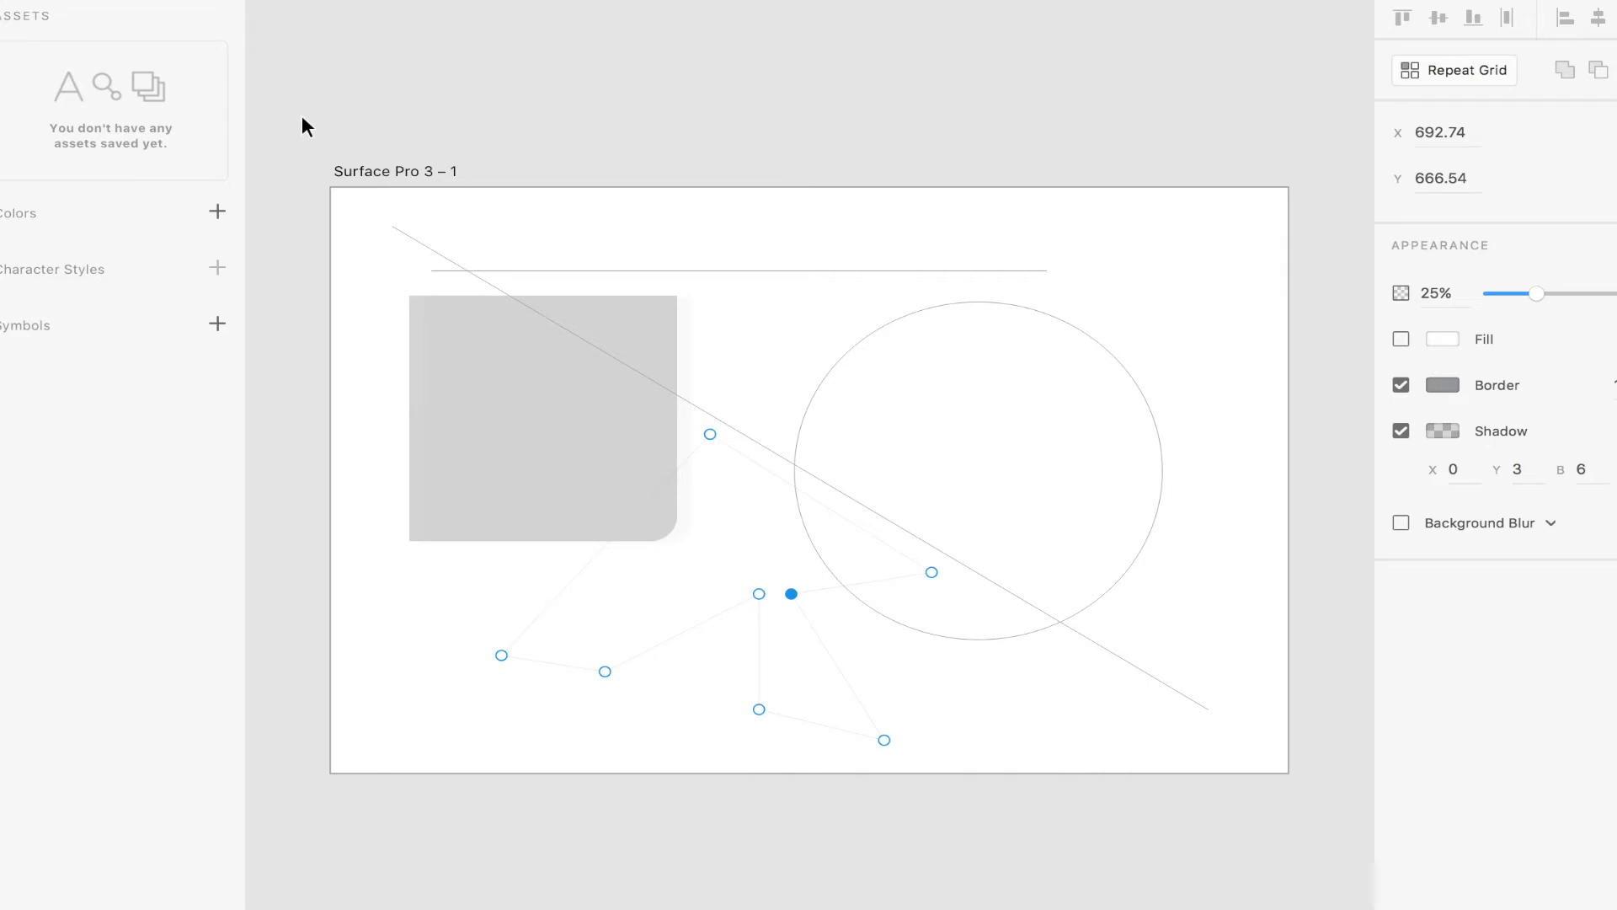
- Select all shapes on the Surface Pro 3 artboard and delete them
left_click_drag(304, 119, 1312, 813)
left_click_drag(351, 224, 1175, 638)
key("Delete")
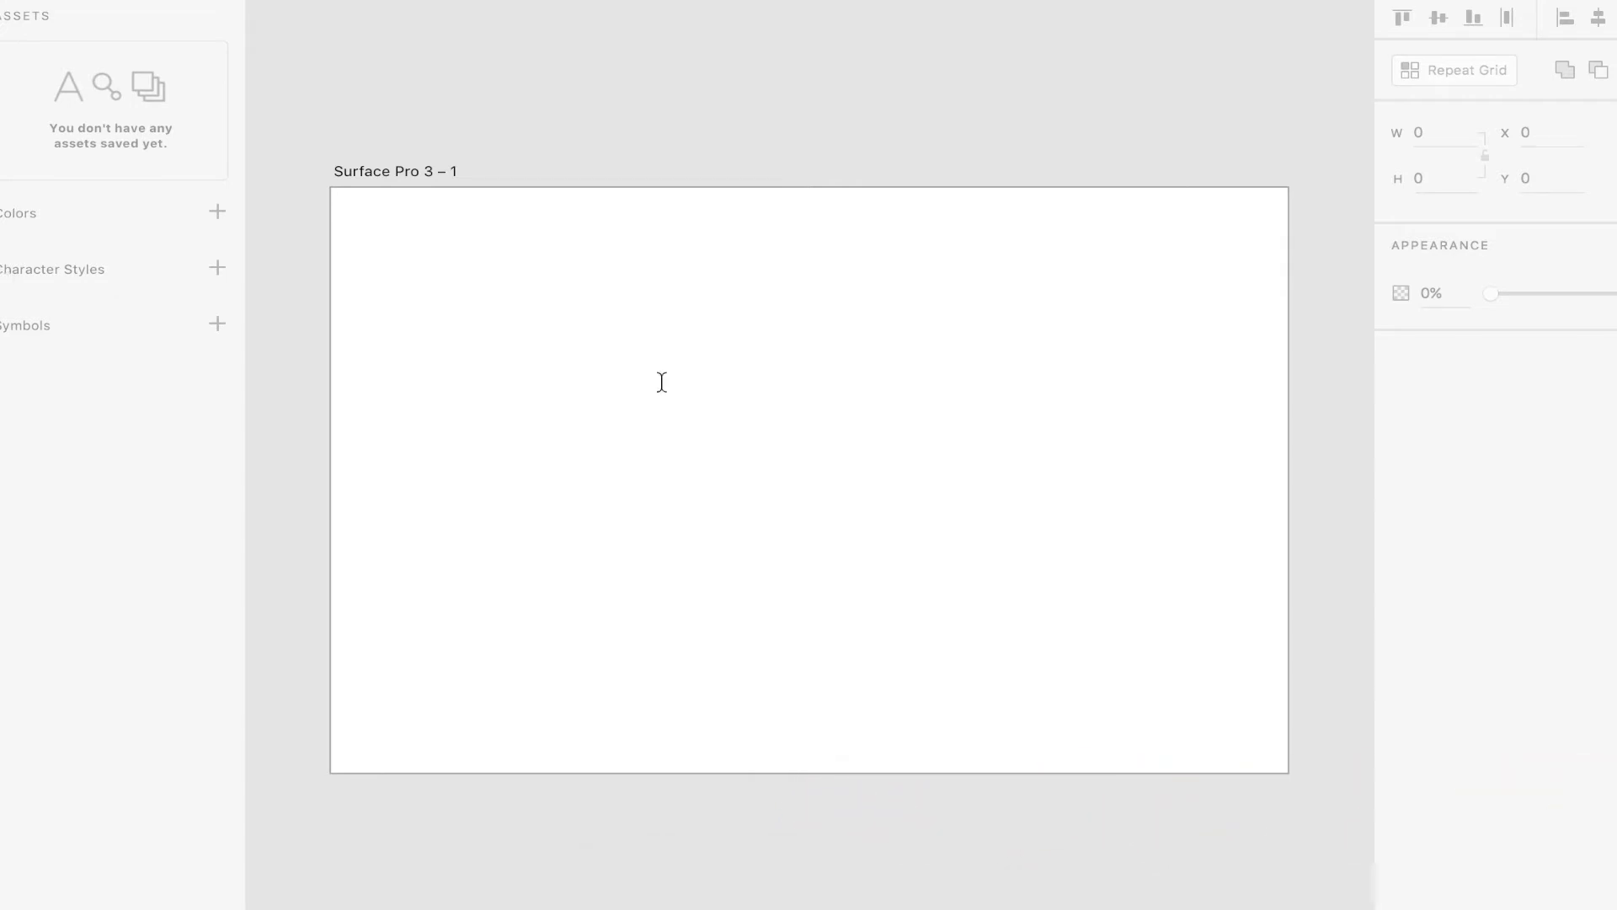
- Add the text "Hello. How are You?", enlarge it to size 65 and place it in the artboard's upper-left corner
left_click(824, 411)
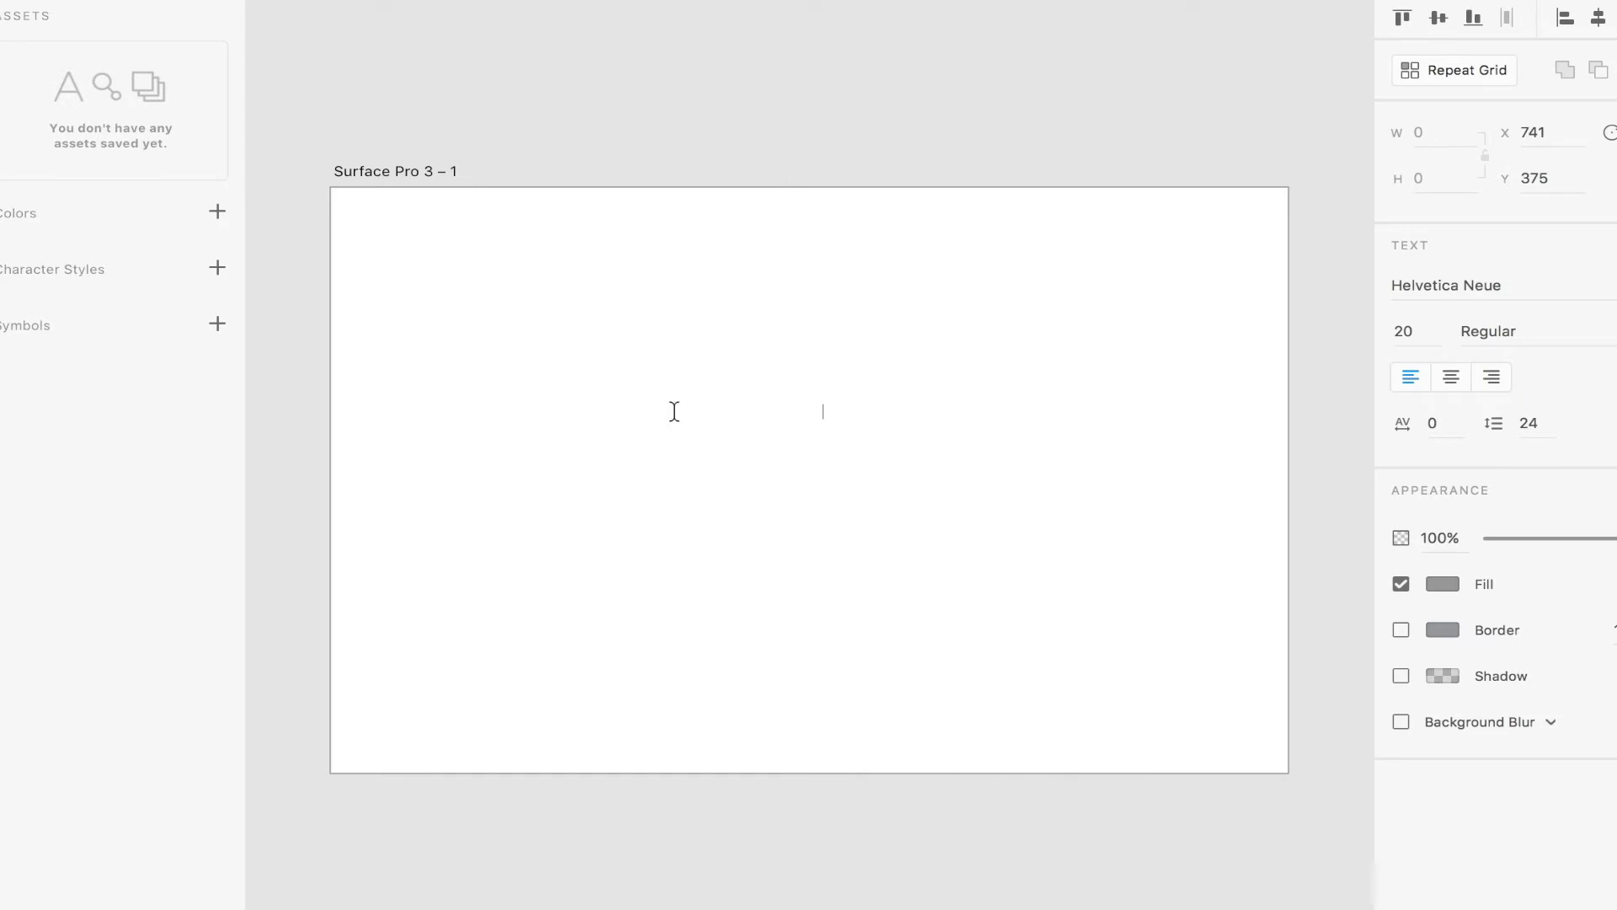
type("t")
key("BackSpace")
type("Hello. Hpw")
type("ow a")
key("Escape")
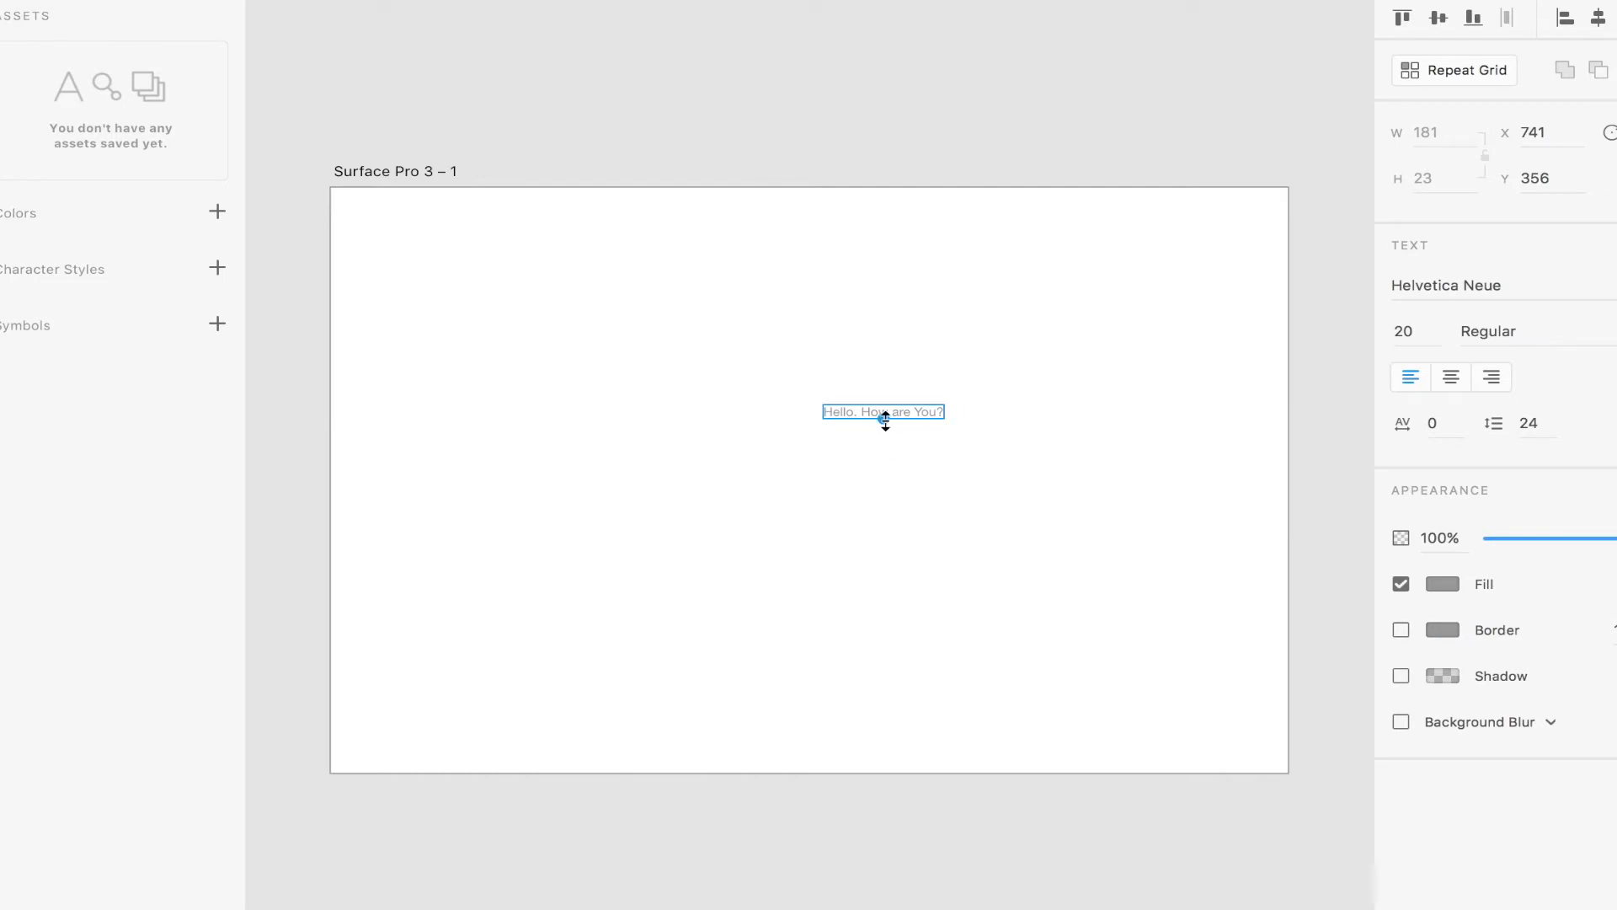
left_click_drag(885, 418, 659, 245)
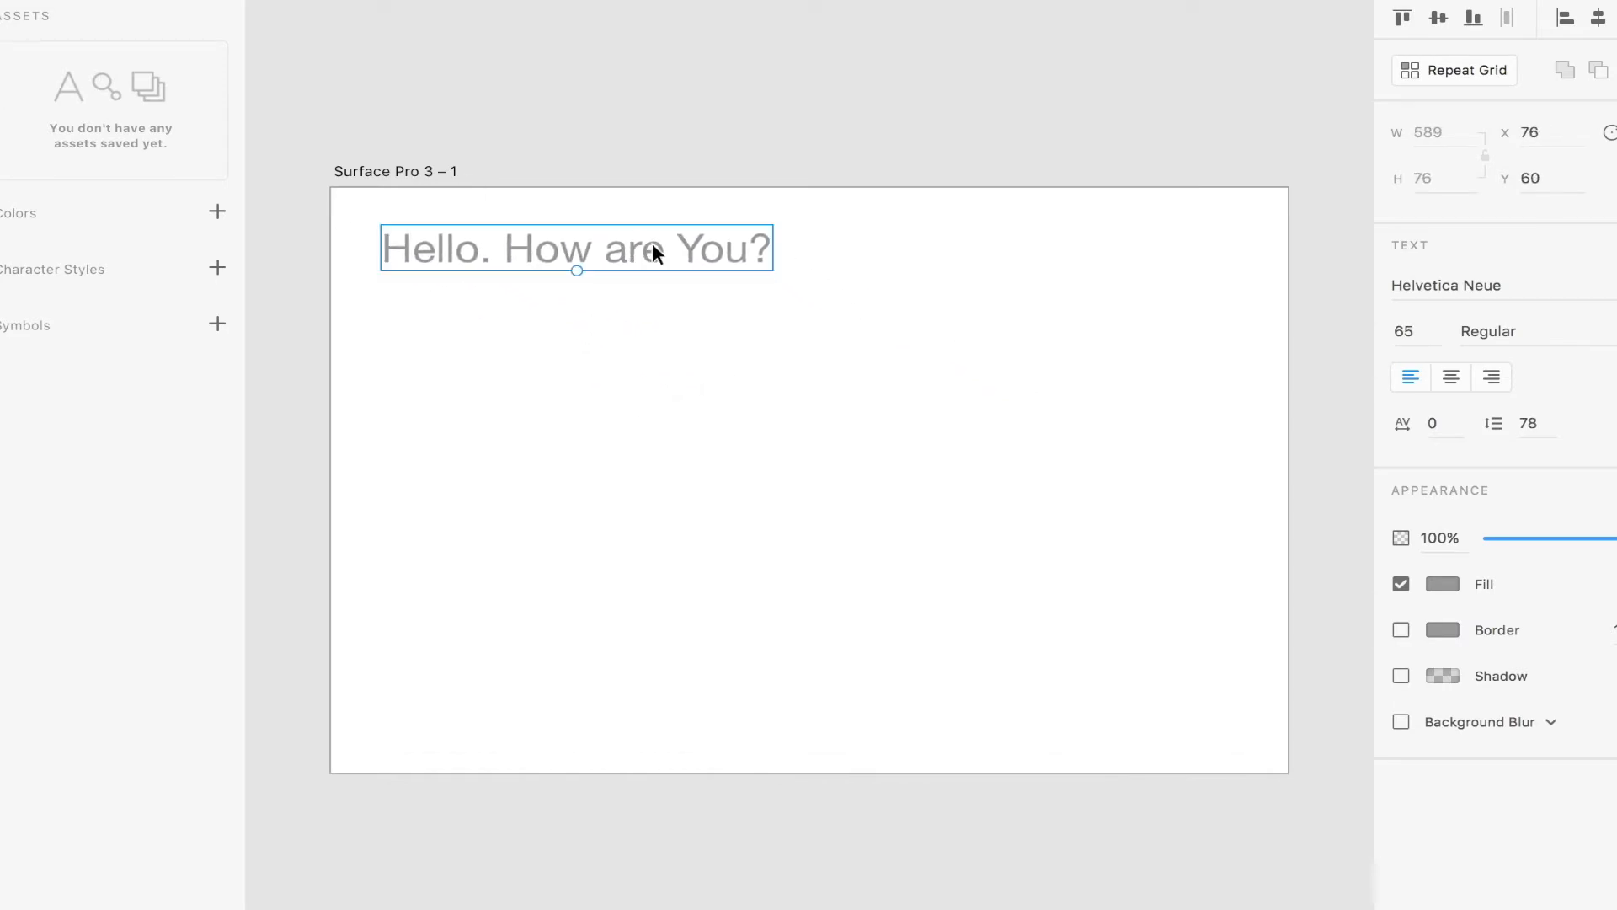
- Change the heading text's font to Hiragino Kaku Gothic StdN
left_click(1432, 331)
key("Tab")
key("Down")
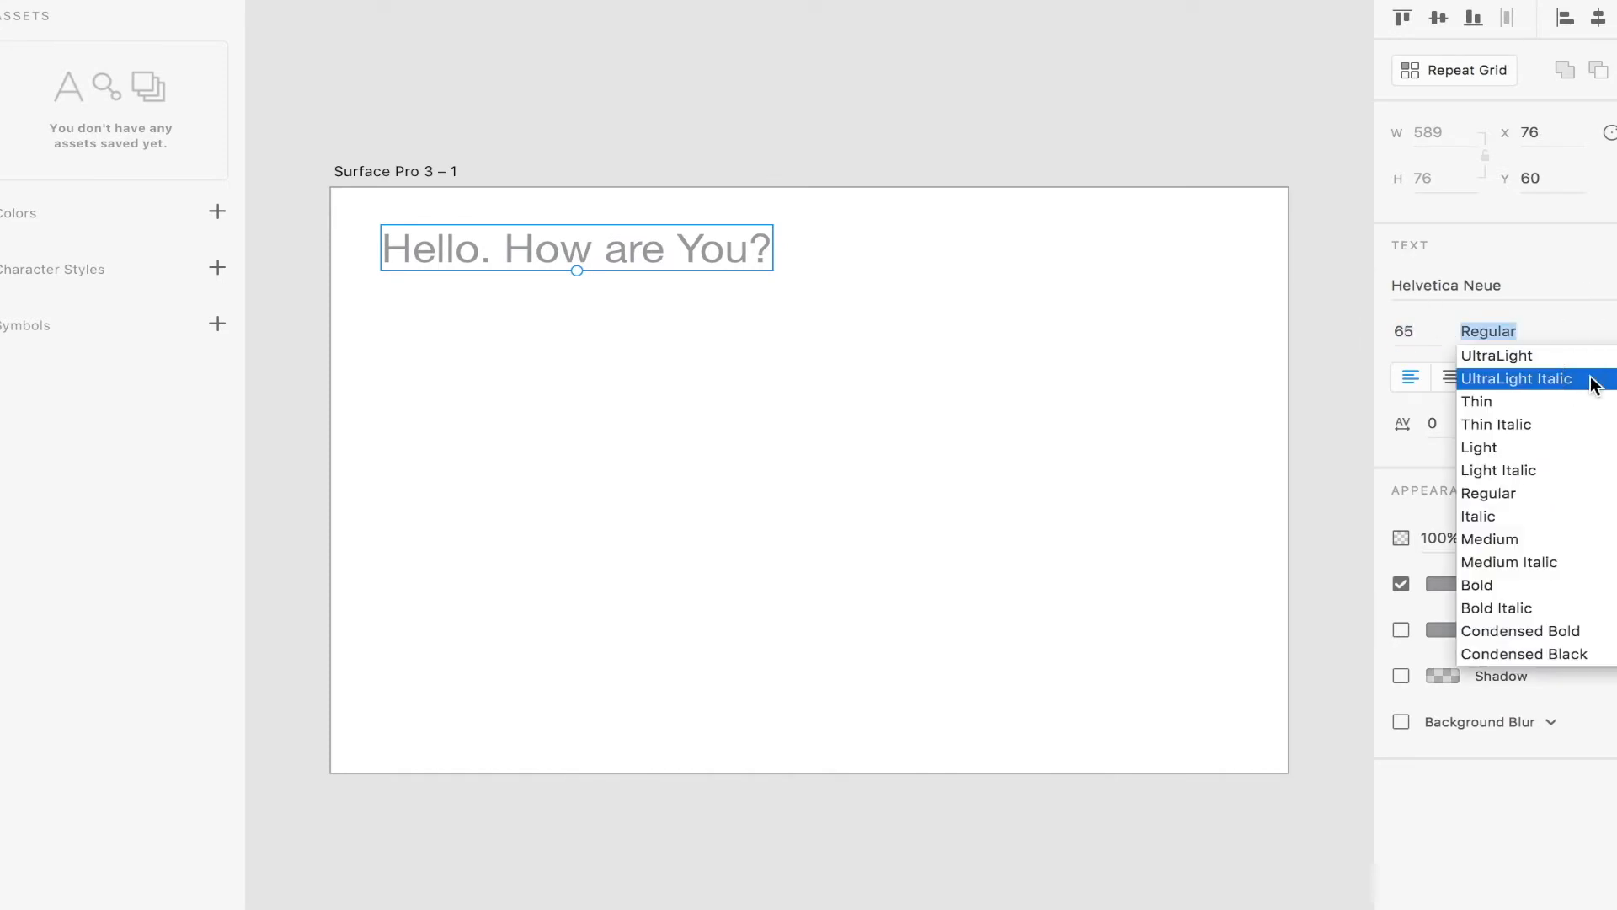
left_click(1592, 383)
left_click(1488, 285)
left_click(1549, 423)
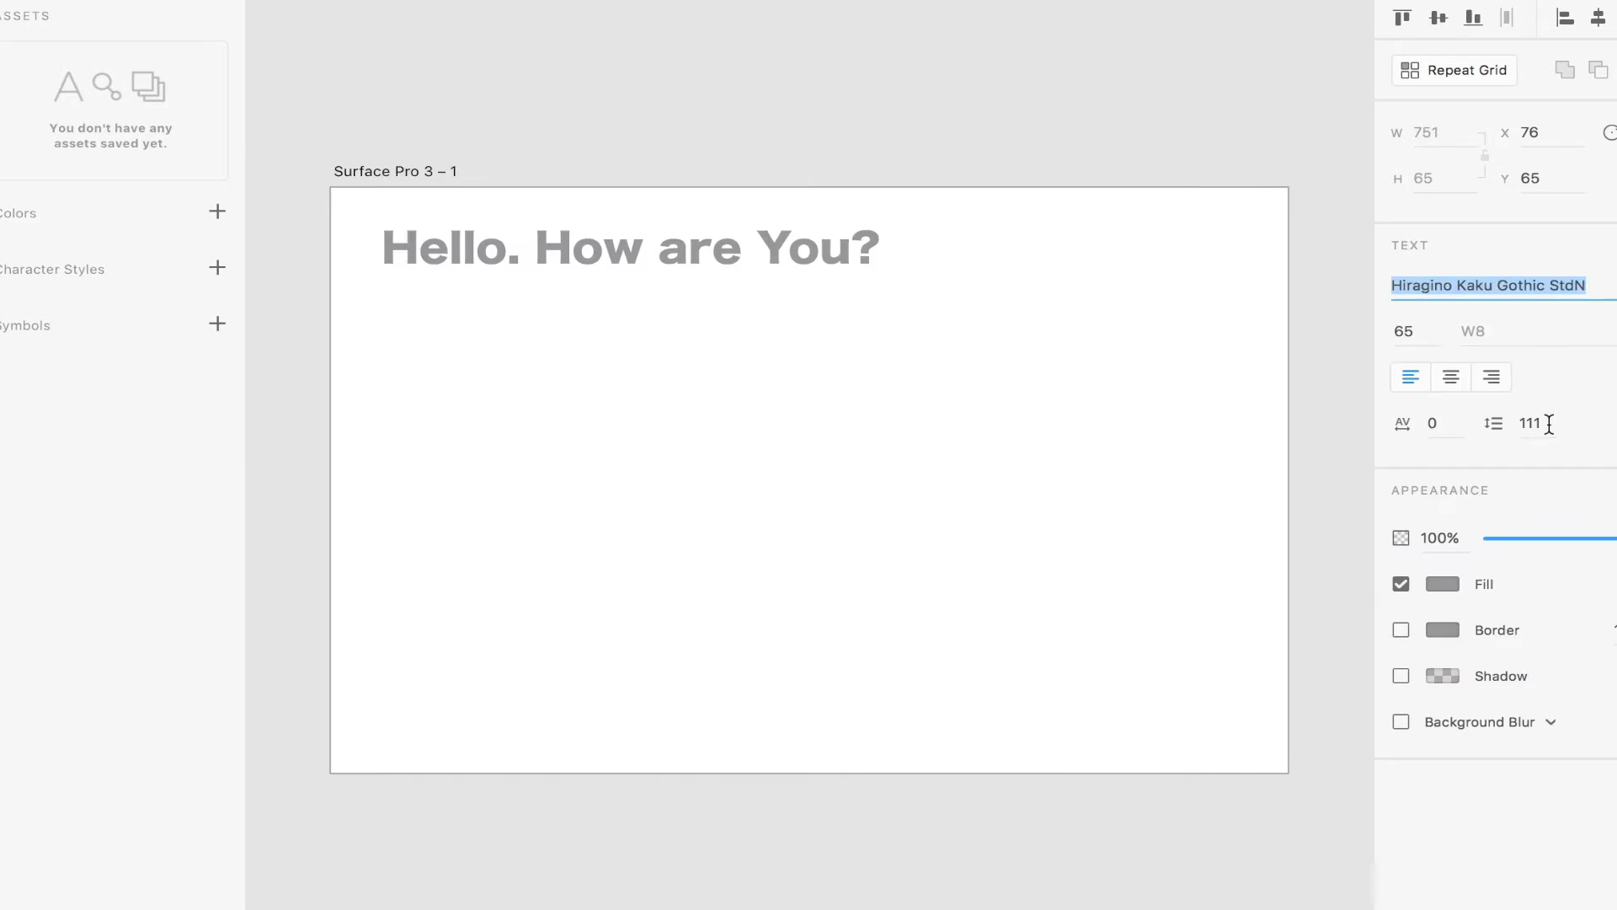
mouse_move(1616, 539)
left_mouse_down()
mouse_move(1516, 538)
mouse_move(1616, 539)
left_mouse_up()
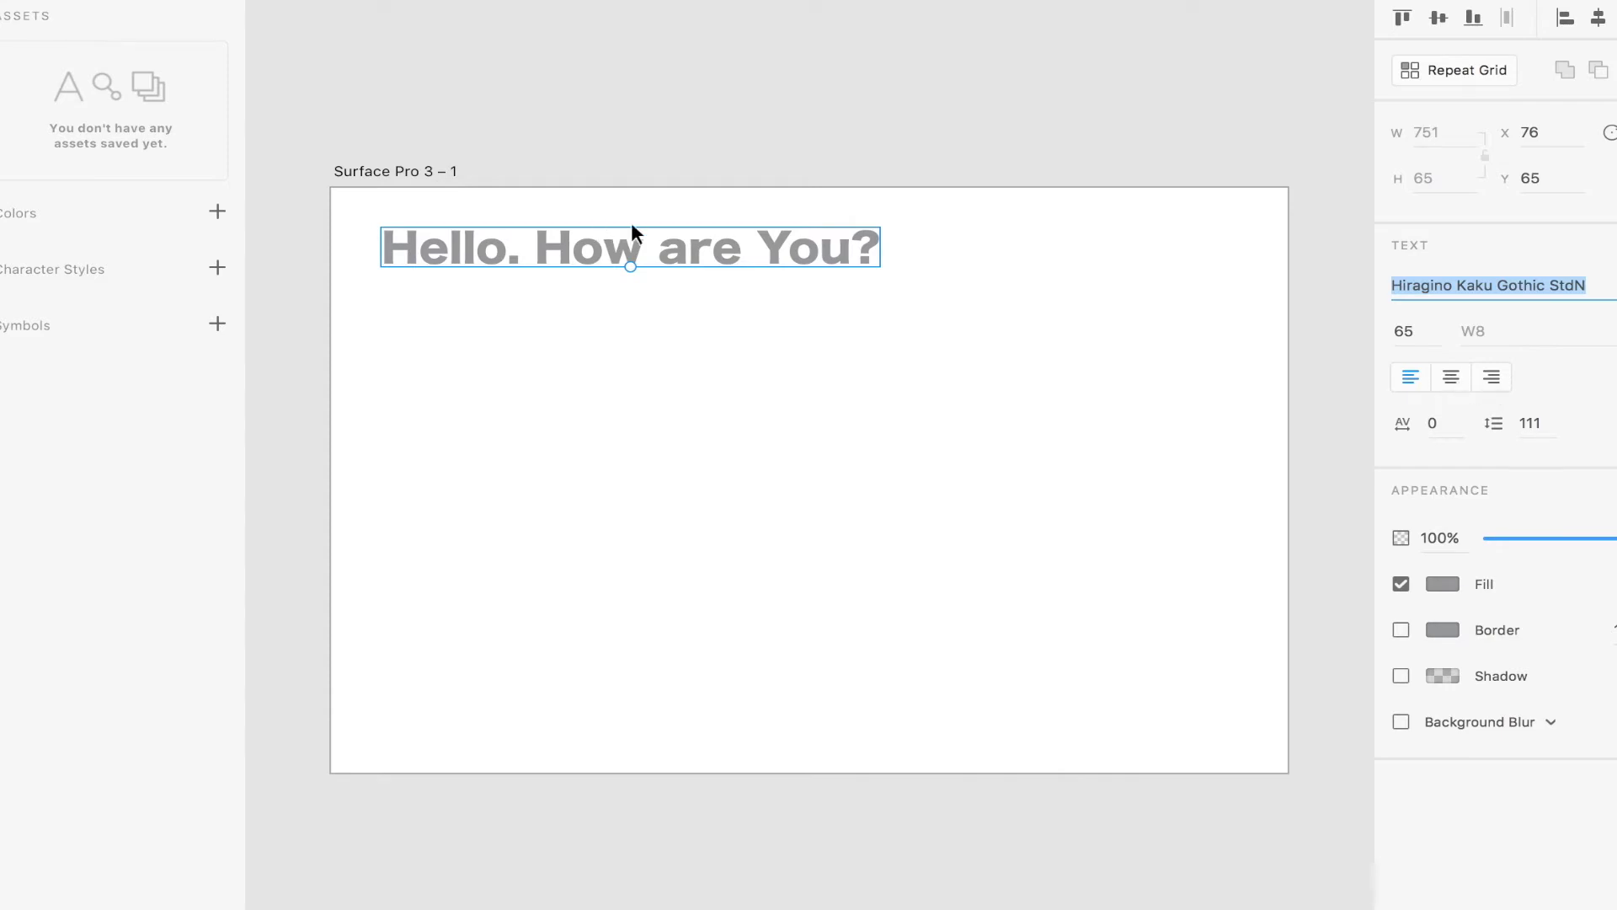
- Add a second line reading "Im fine." below the greeting in the same text object
double_click(683, 247)
key("Right")
key("Return")
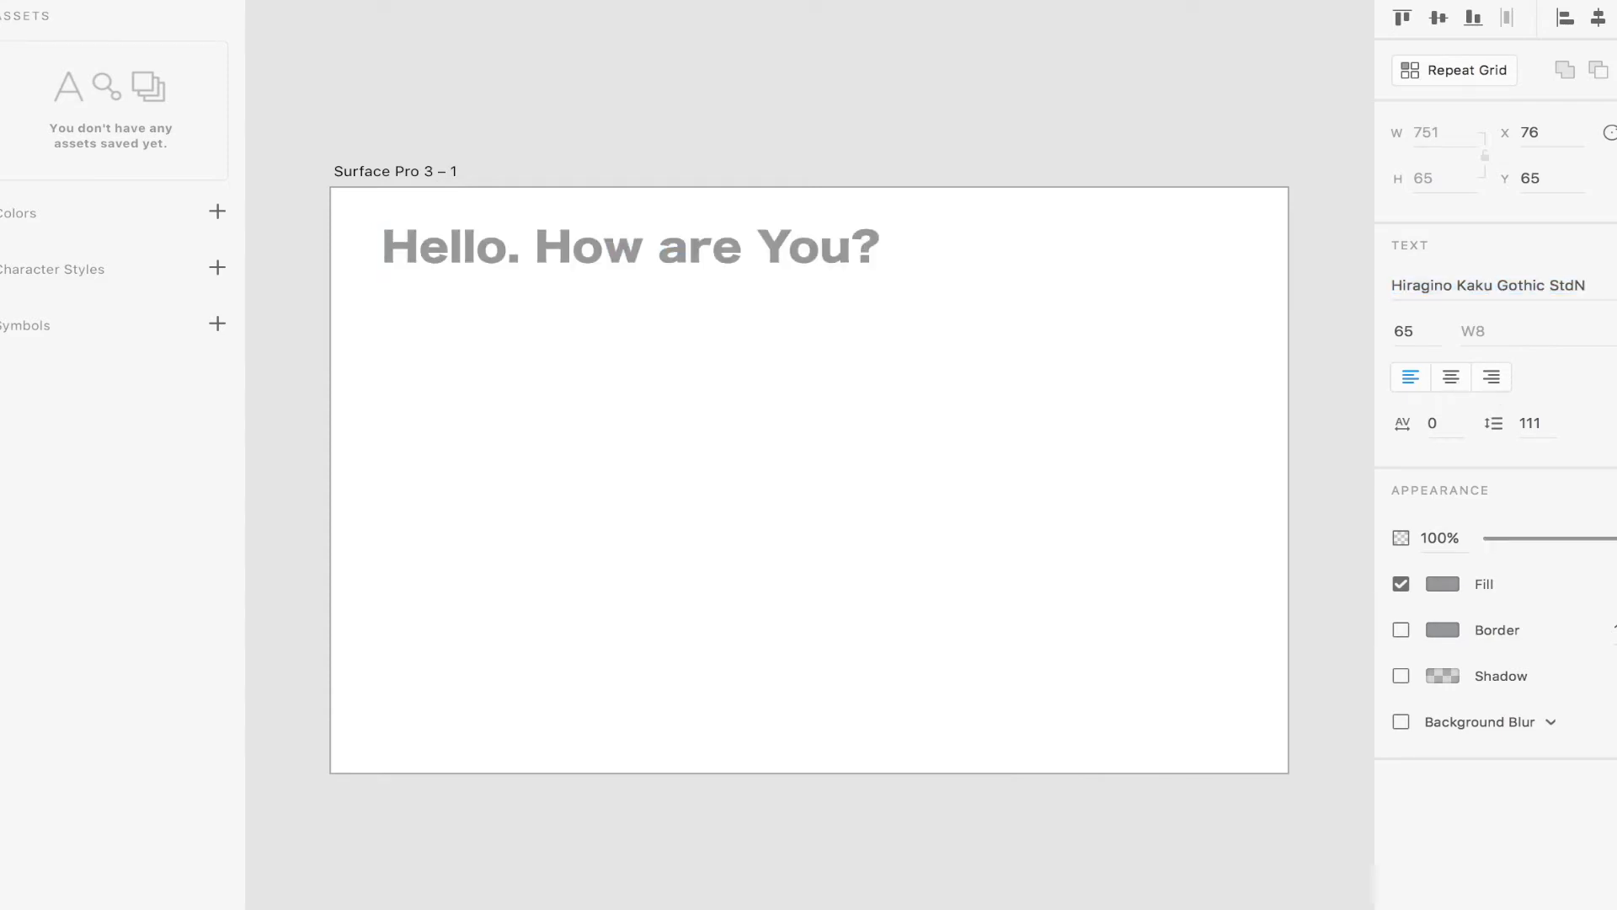
type("H")
key("BackSpace")
type("Im in")
key("BackSpace")
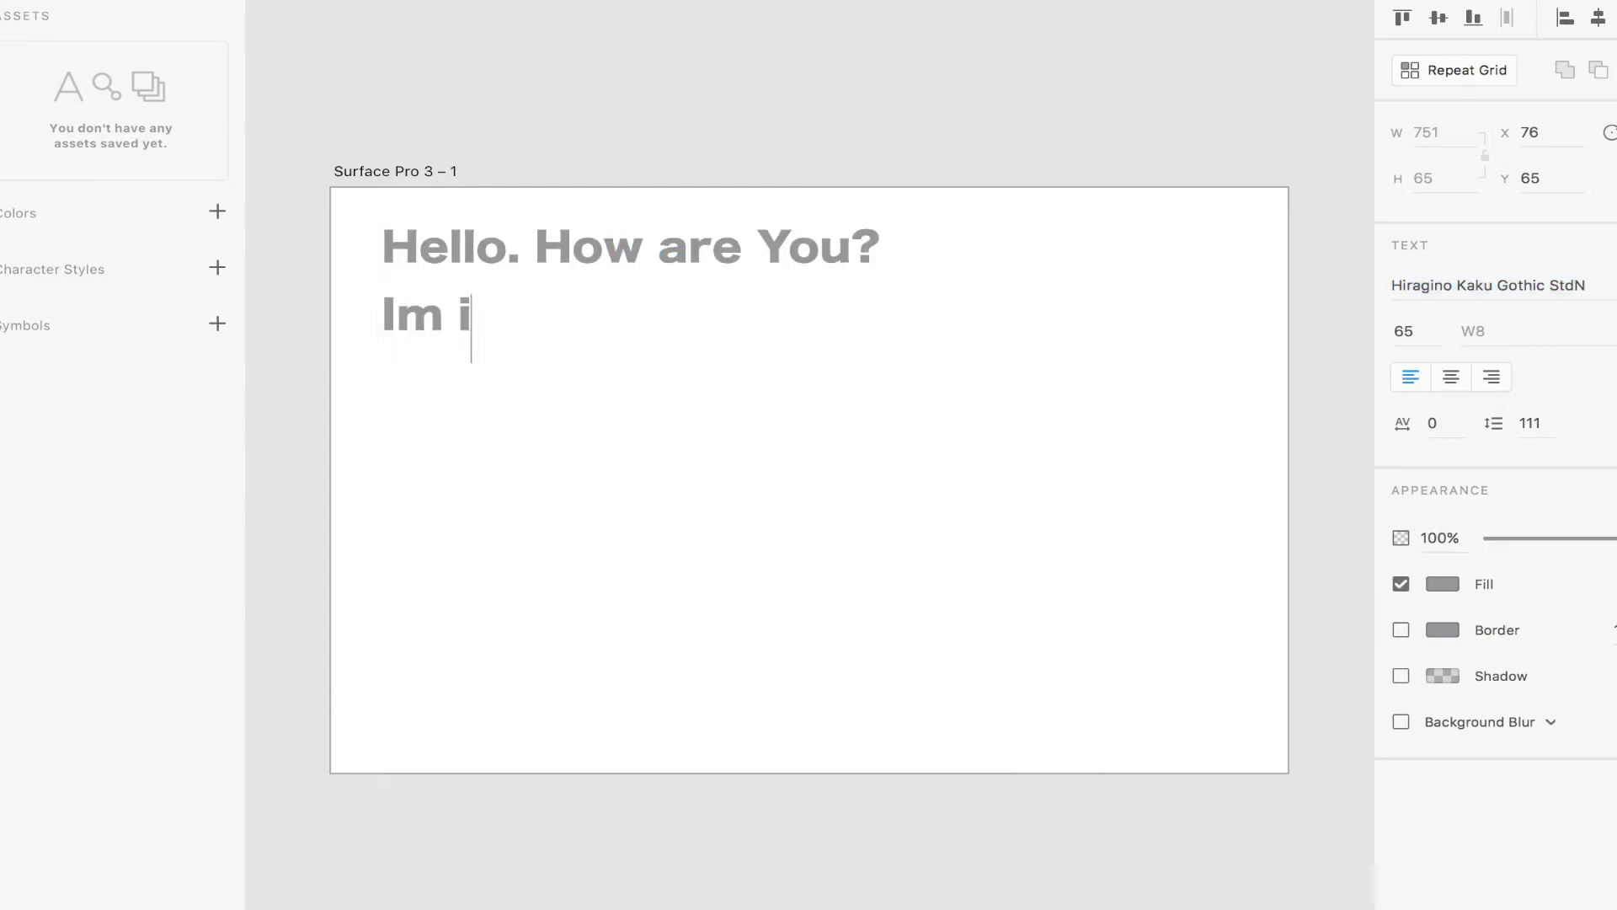
key("BackSpace")
type("fine.")
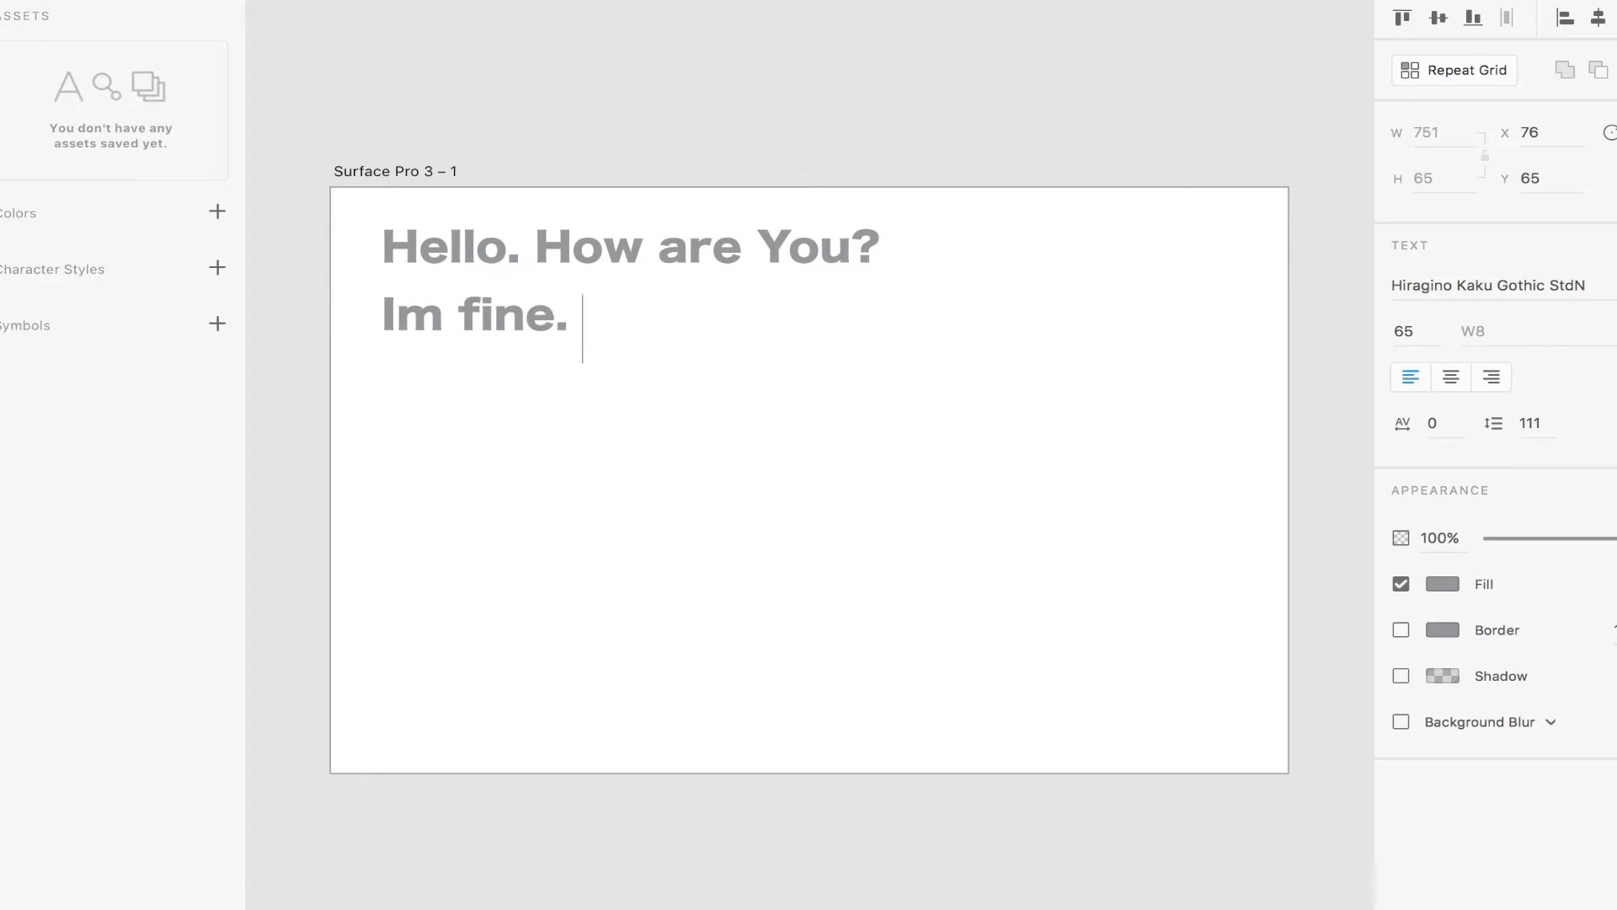
key("Escape")
- Select both lines of the text and align them to the right
double_click(503, 301)
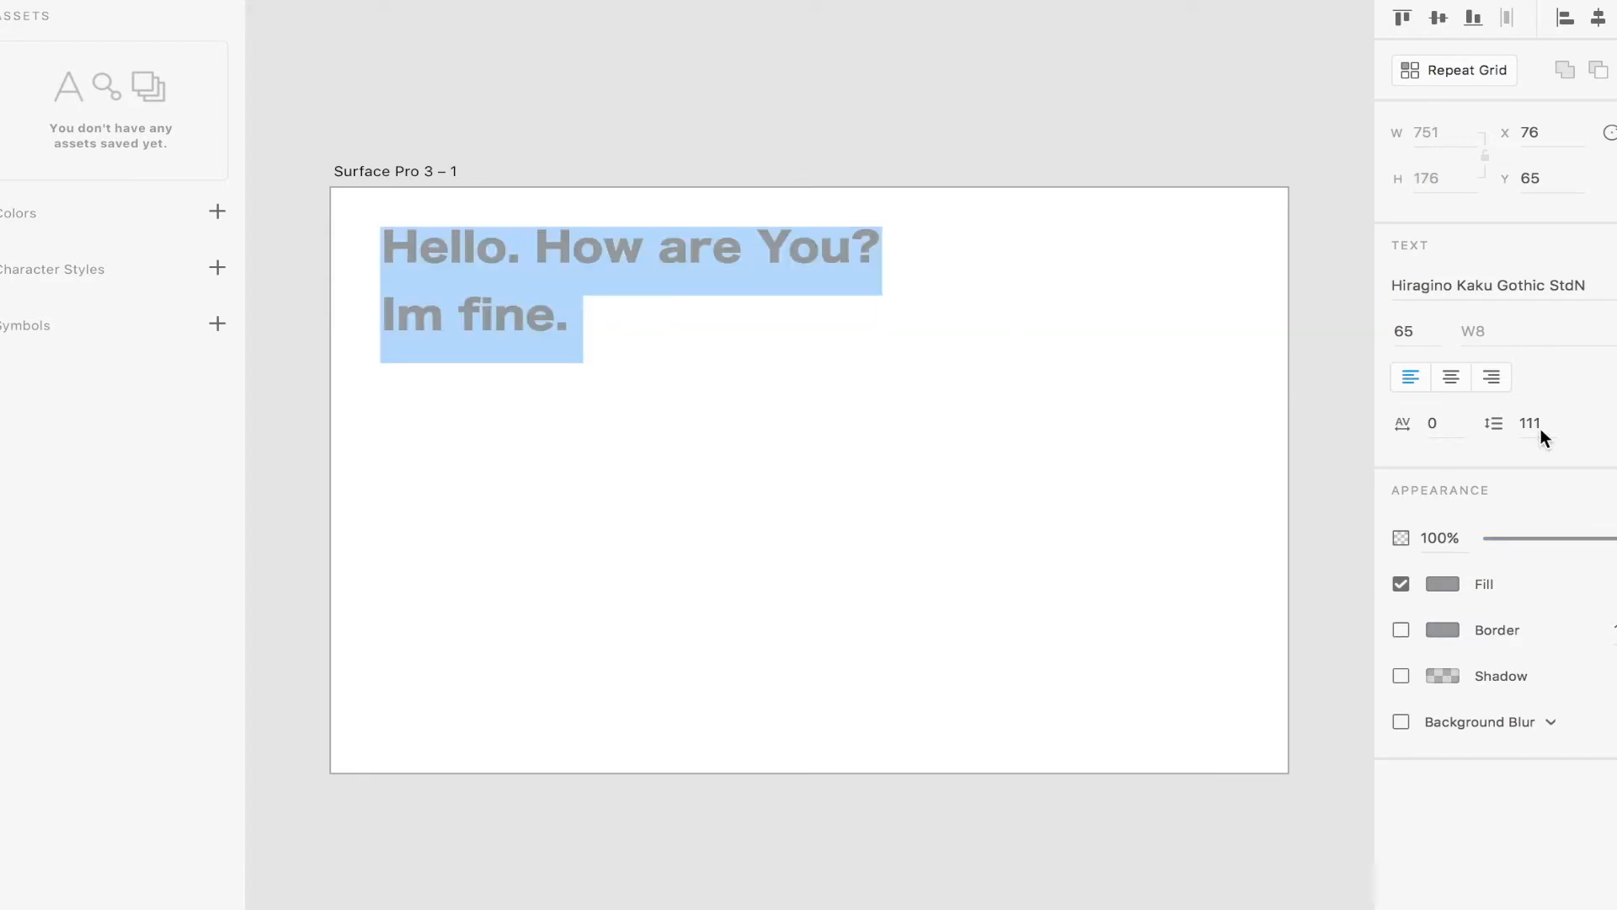
left_click(1453, 384)
left_click(1494, 378)
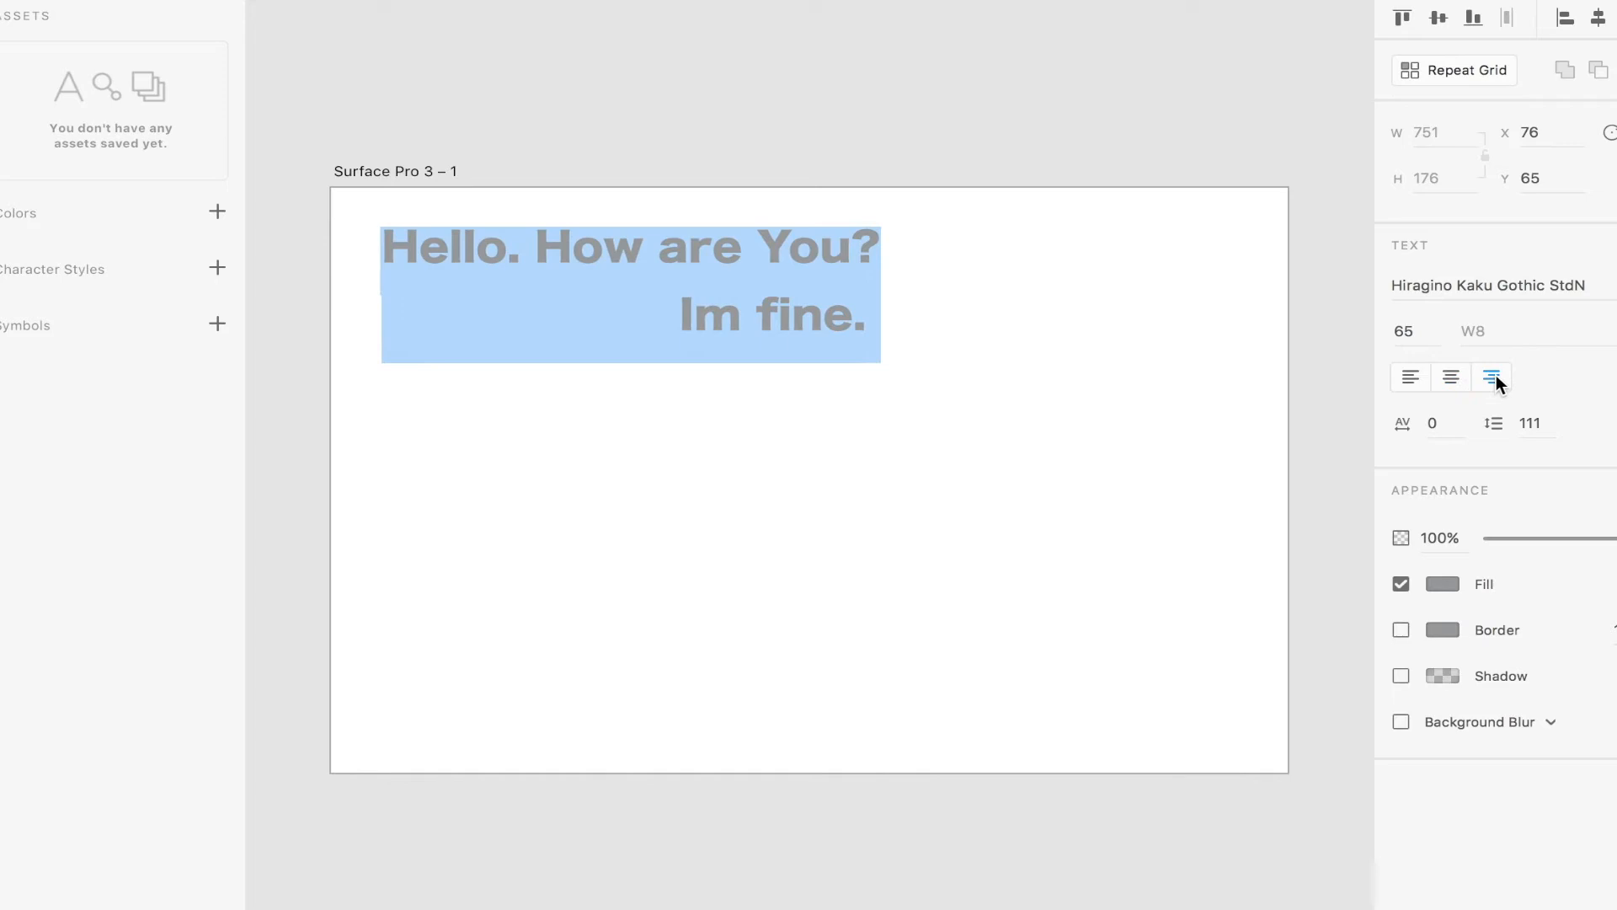
- Reduce the line spacing of the two-line text to 91
left_click(1532, 423)
key("Down")
key("Down")
key("Down")
key("Down")
key("Down")
key("Down")
key("Down")
key("Down")
key("Down")
key("Down")
key("Down")
key("Down")
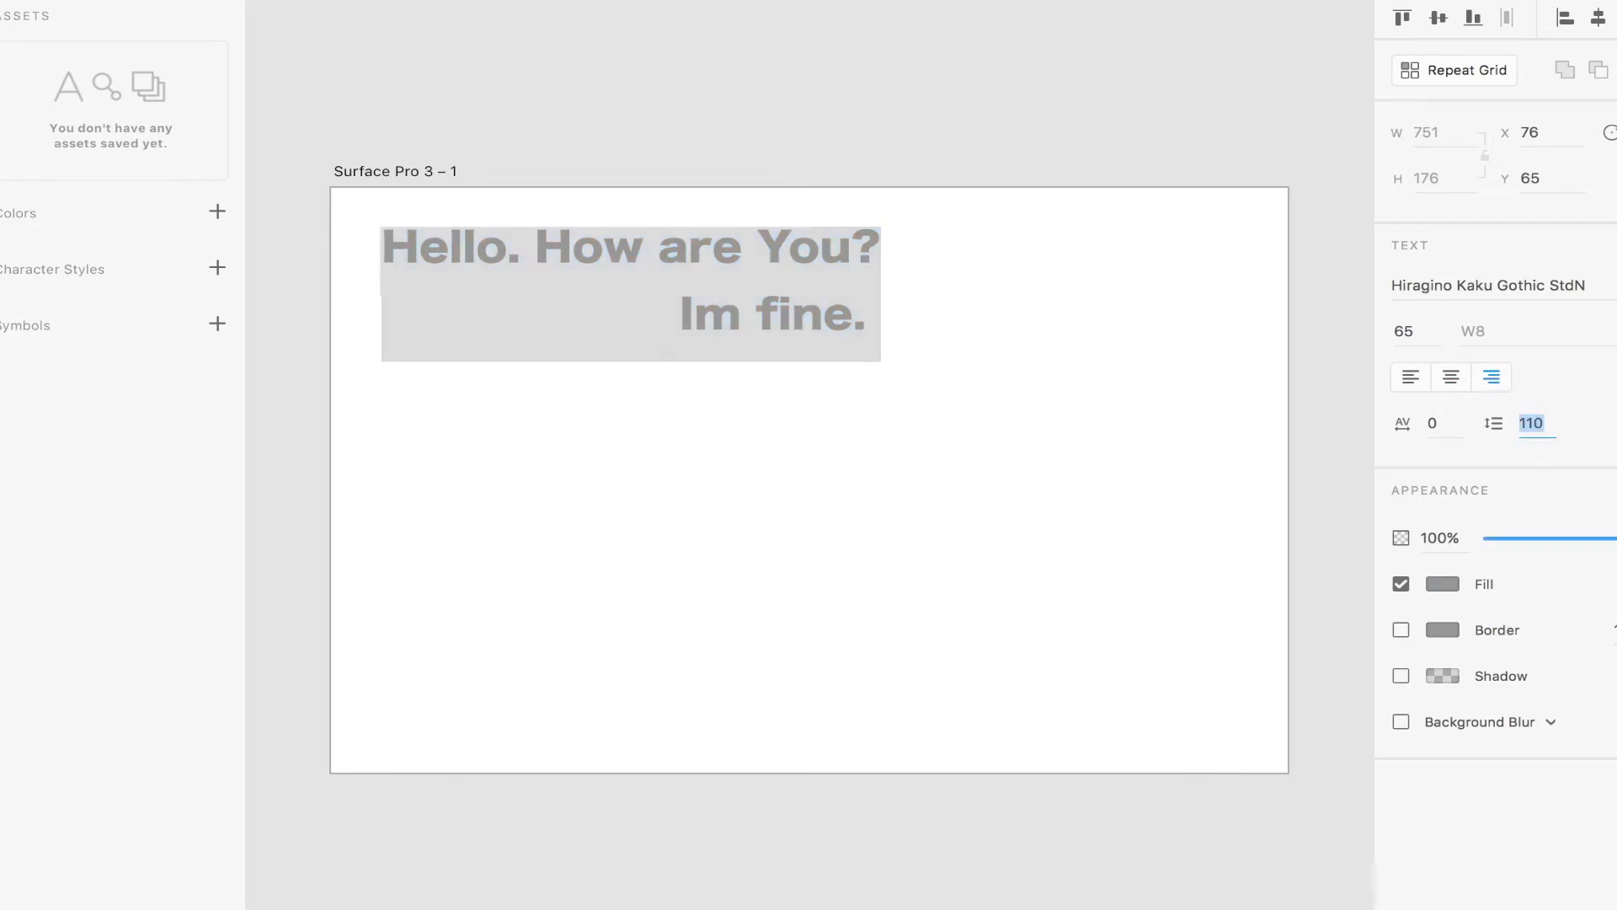
key("Down")
key("Down")
key("Down")
key("Down")
key("Down")
key("Down")
key("Down")
key("Down")
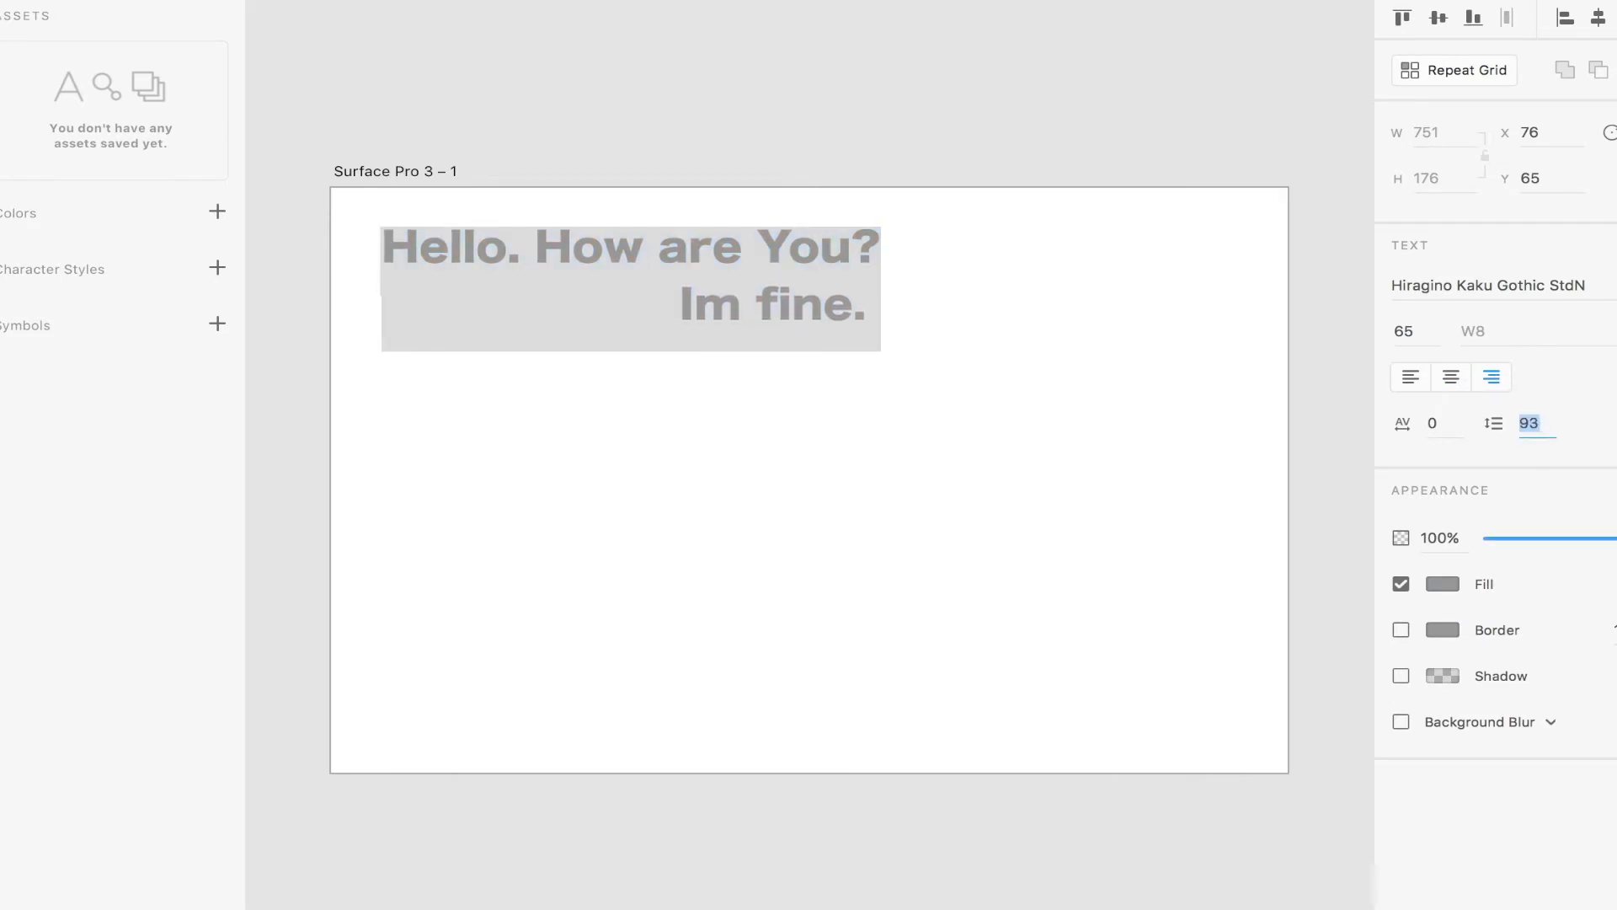
- Increase the character spacing of the two-line text to 17
left_click(1448, 419)
key("Up")
key("Up")
key("Up")
key("Up")
key("Up")
key("Up")
key("Up")
key("Up")
key("Up")
key("Up")
key("Up")
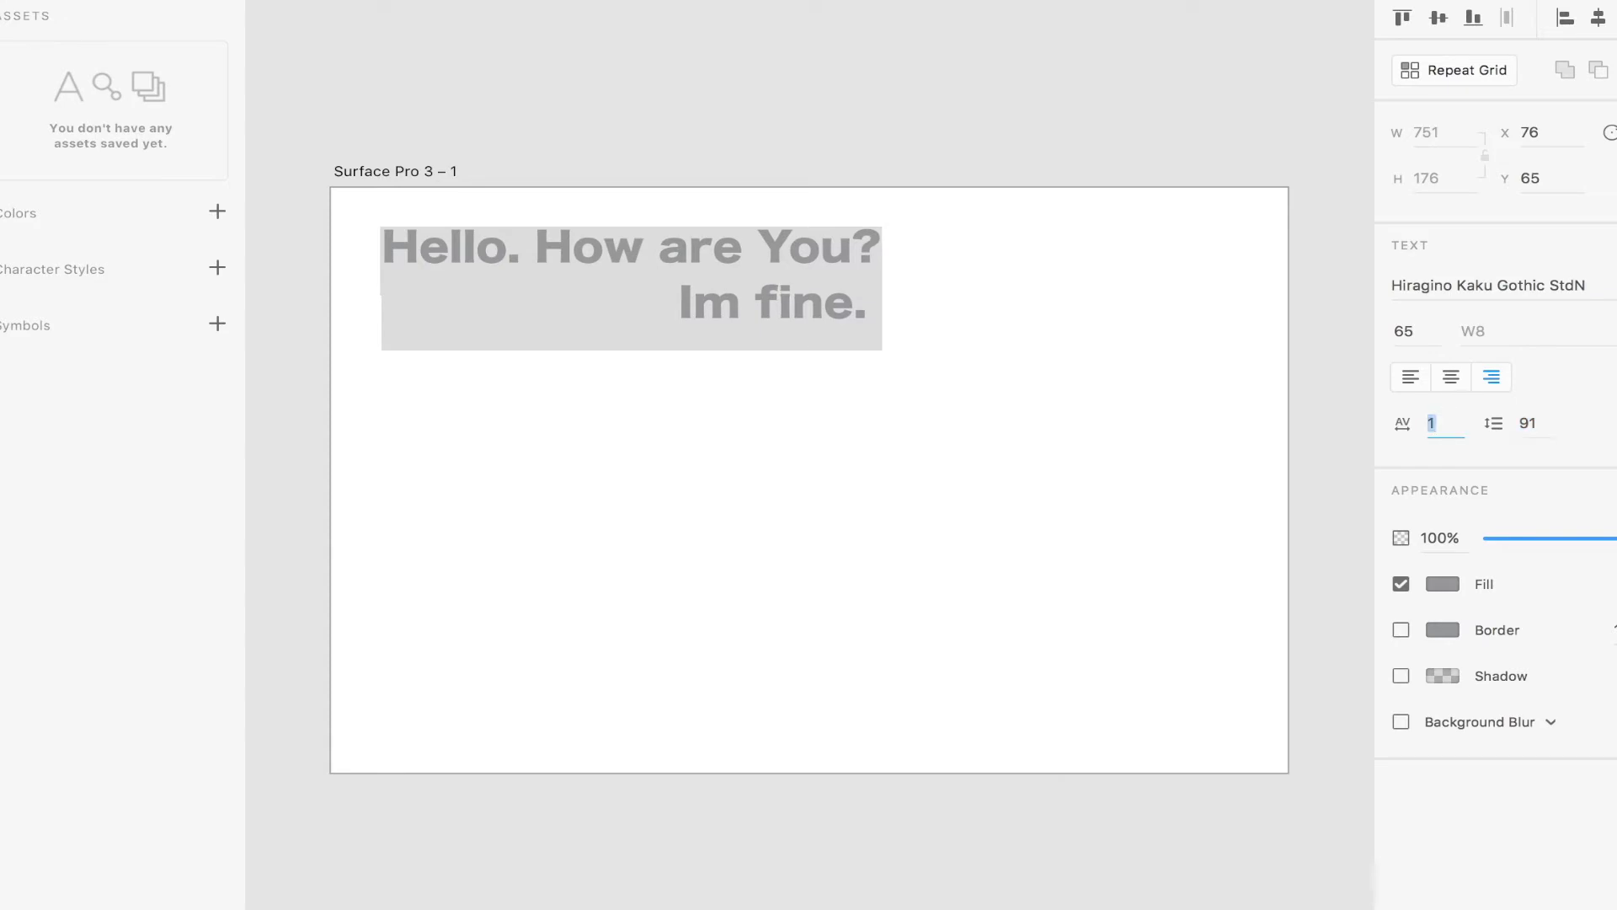
key("Up")
key("Up")
key("Up")
key("Up")
key("Up")
key("Up")
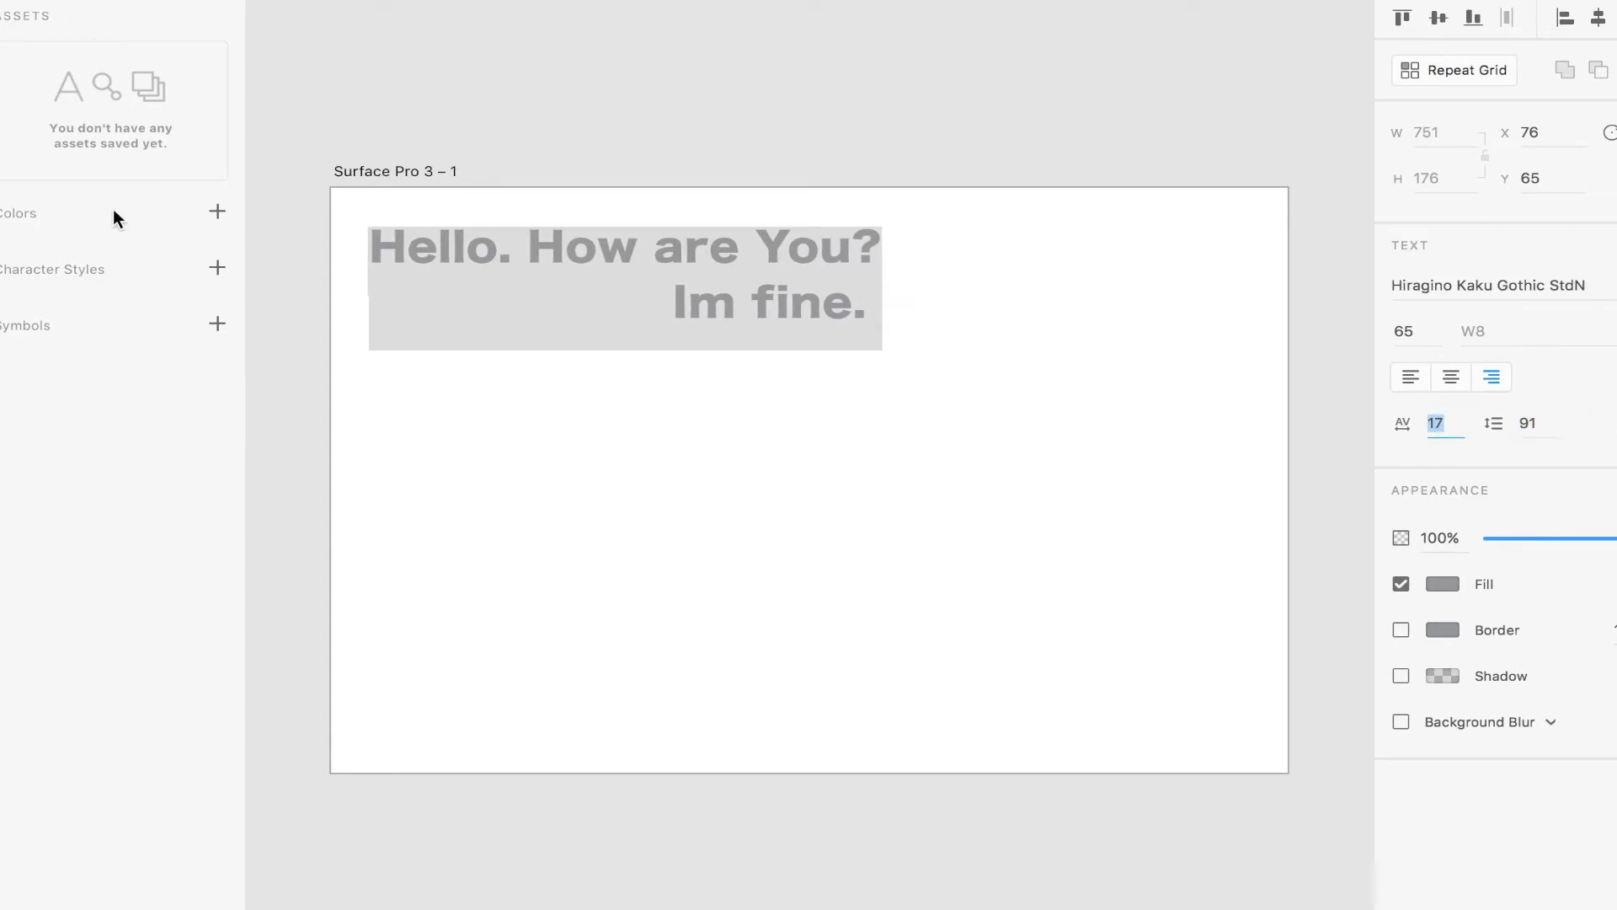
- Try rotating the two-line text clockwise on the artboard, and undo the rotation
left_click(590, 409)
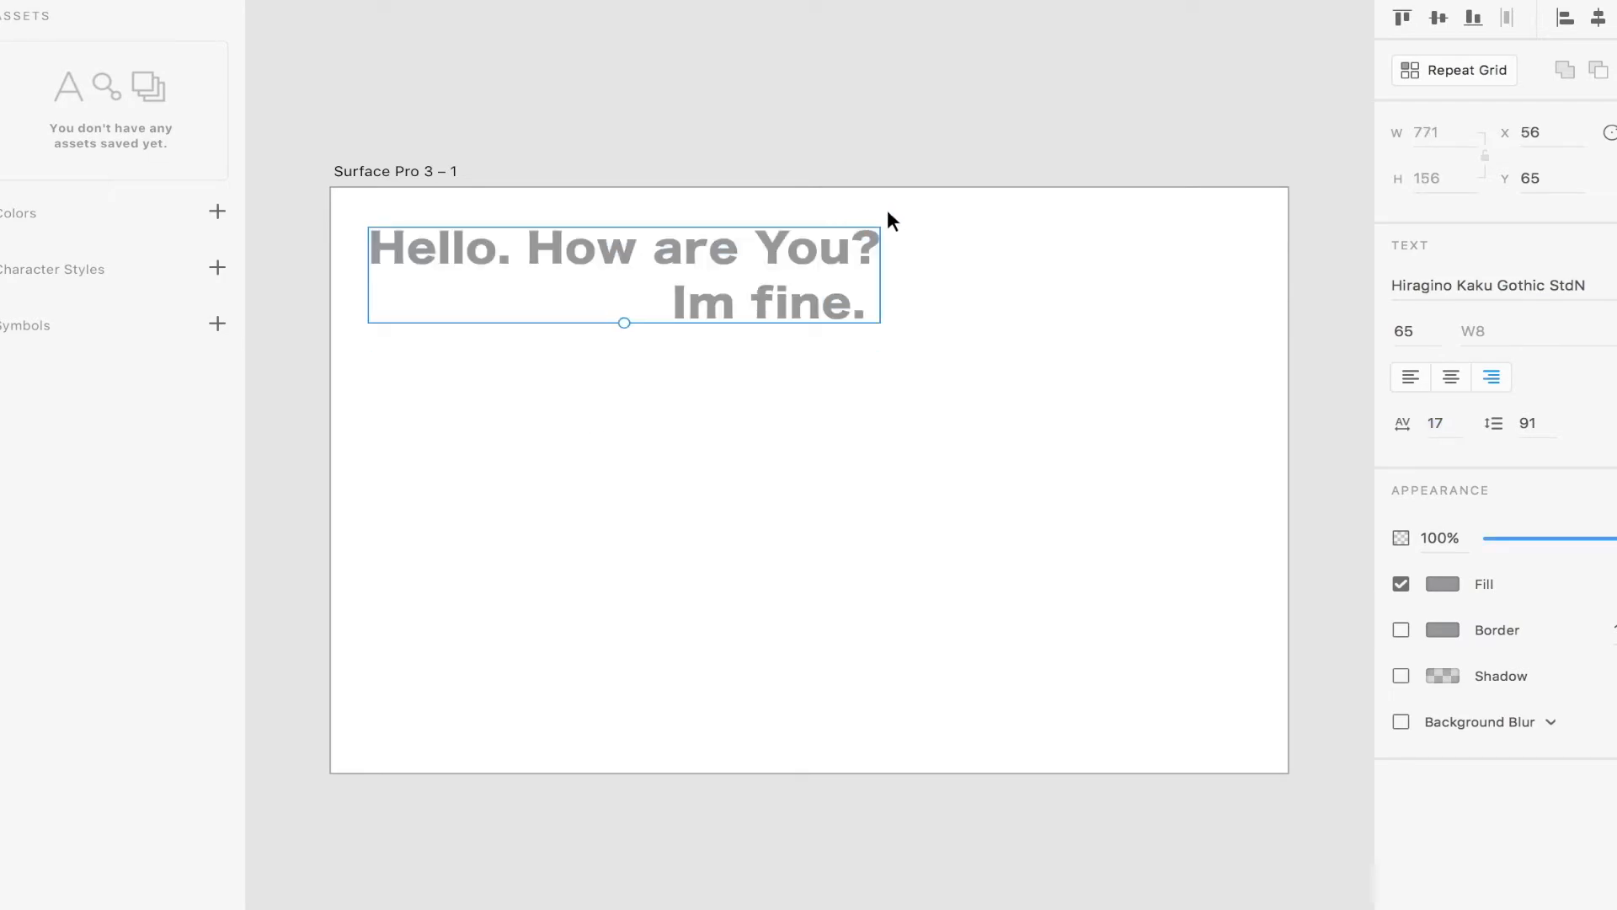
left_click(770, 371)
left_click(840, 257)
left_click_drag(886, 328, 796, 478)
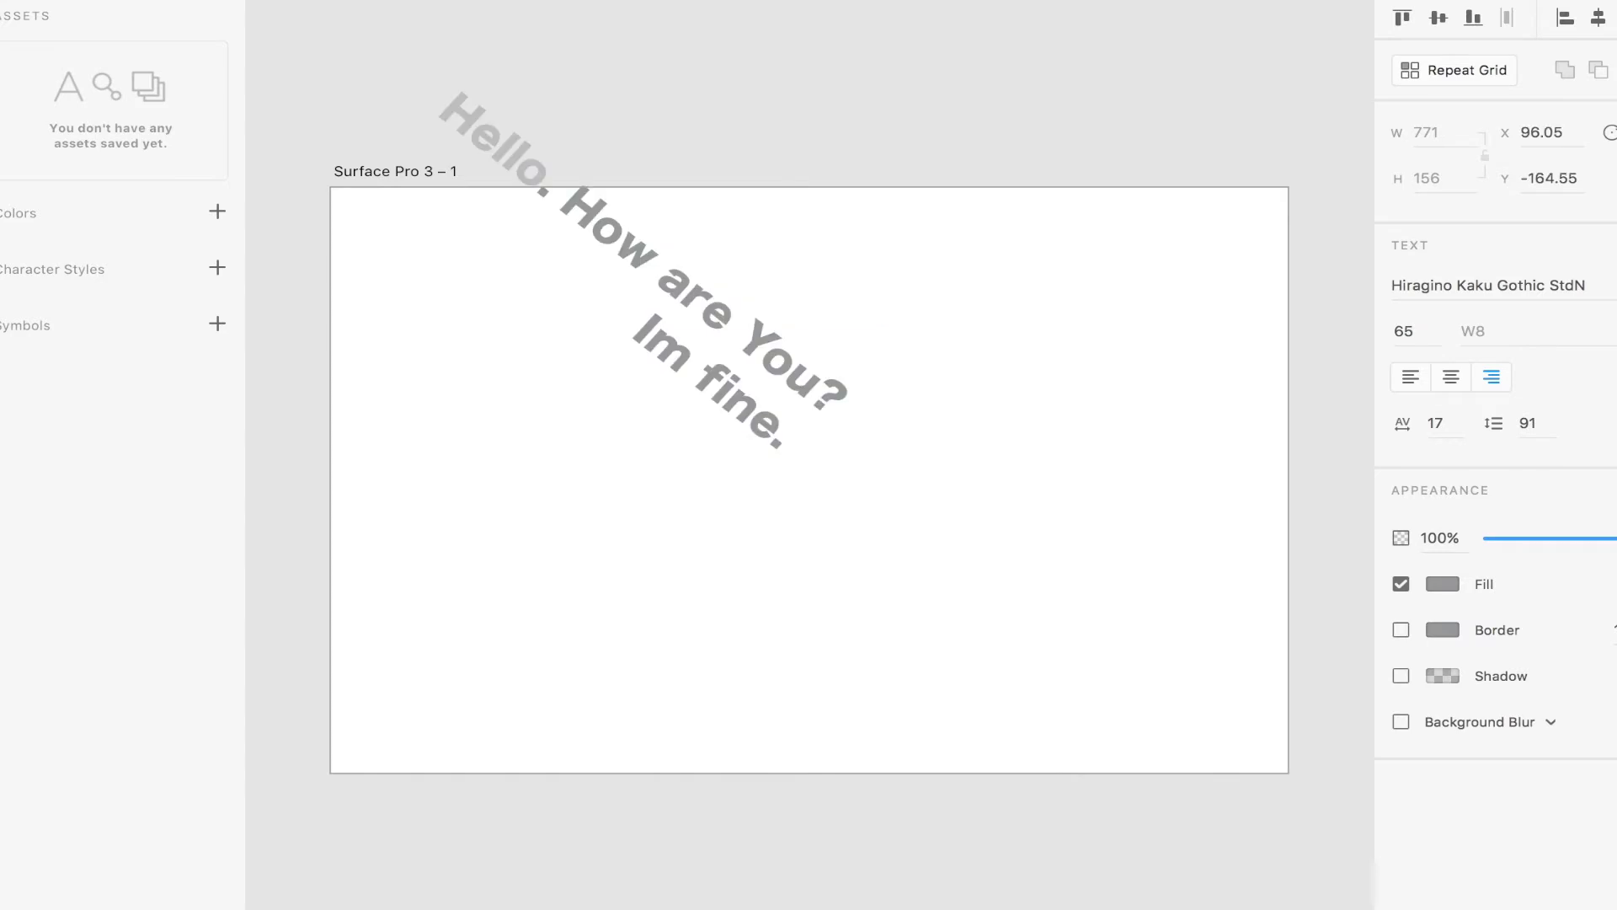
key("ctrl+z")
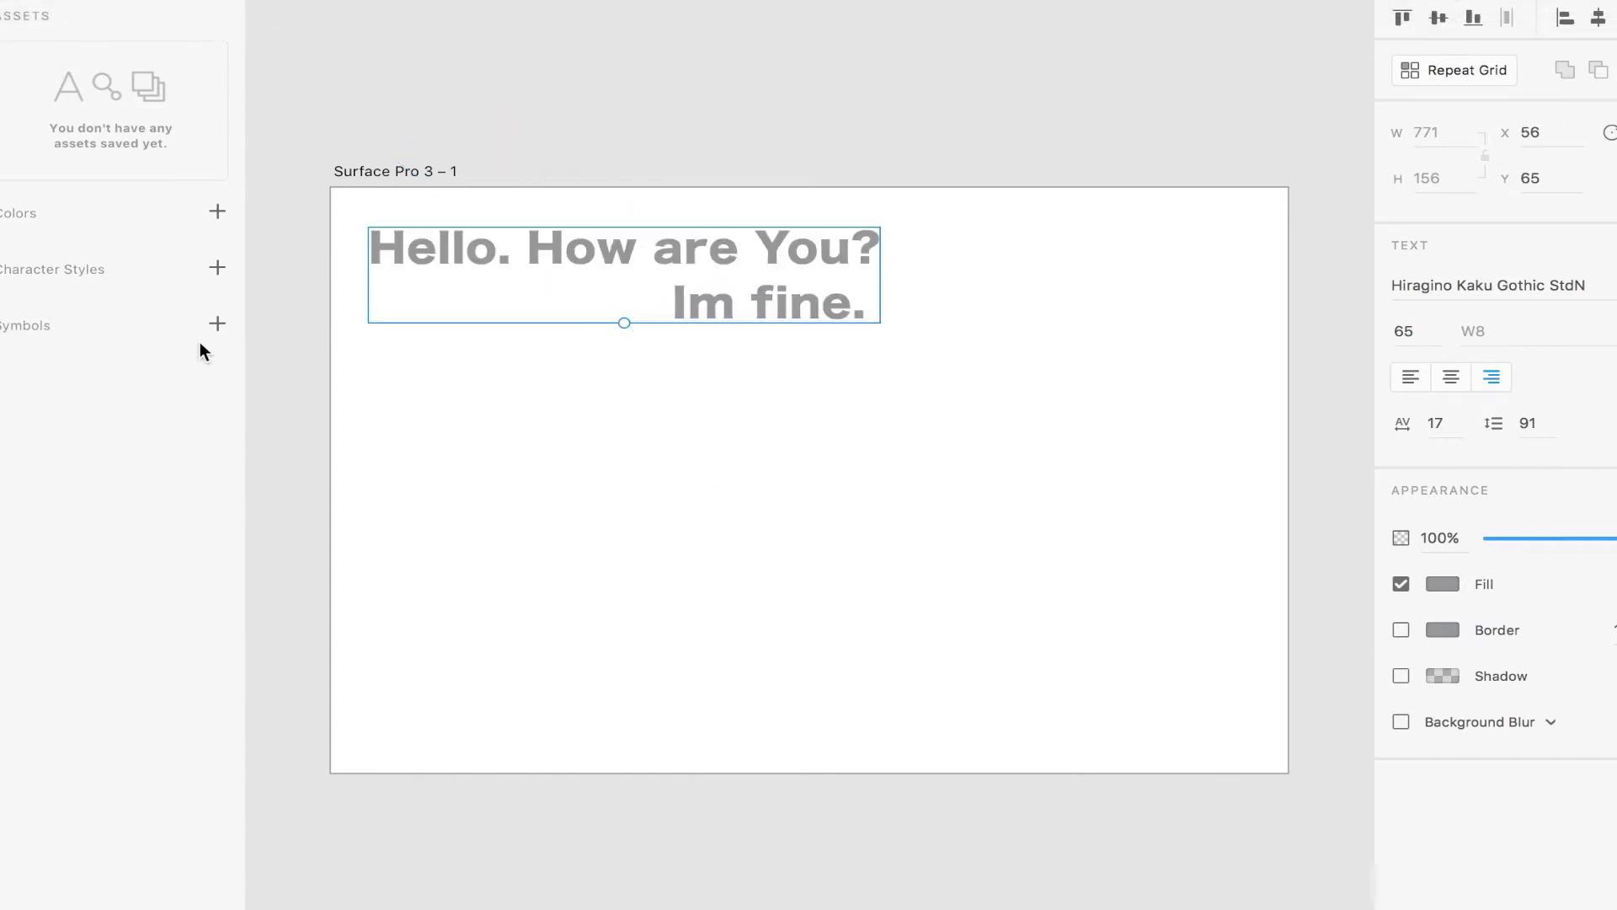
left_click(466, 419)
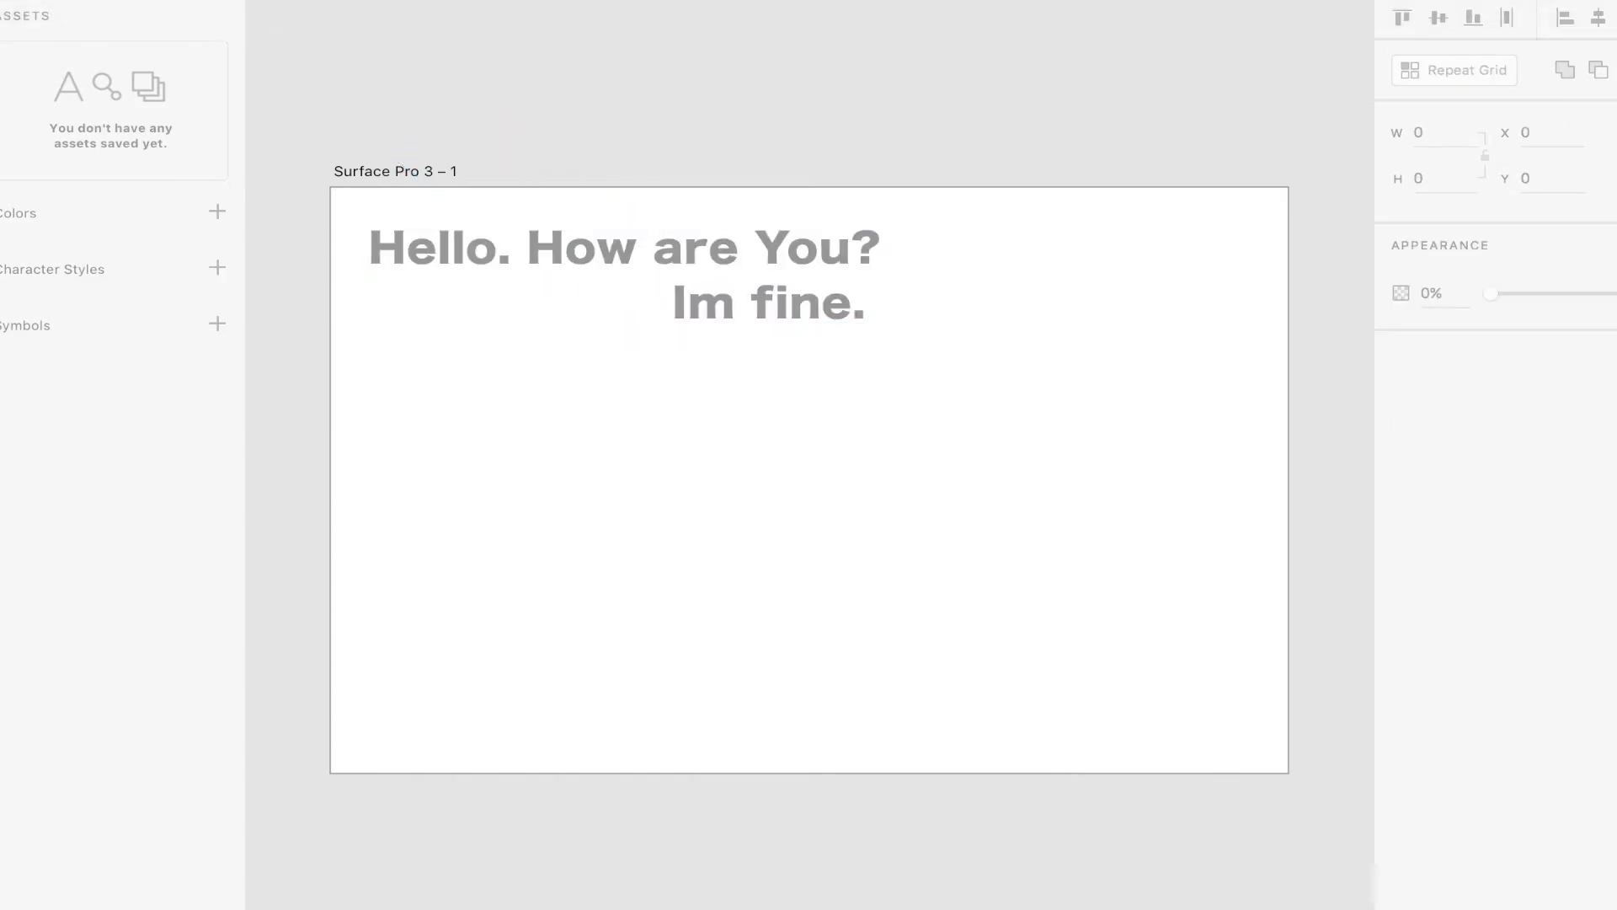
- Delete the whole content of the two-line text and leave text editing
left_click(737, 282)
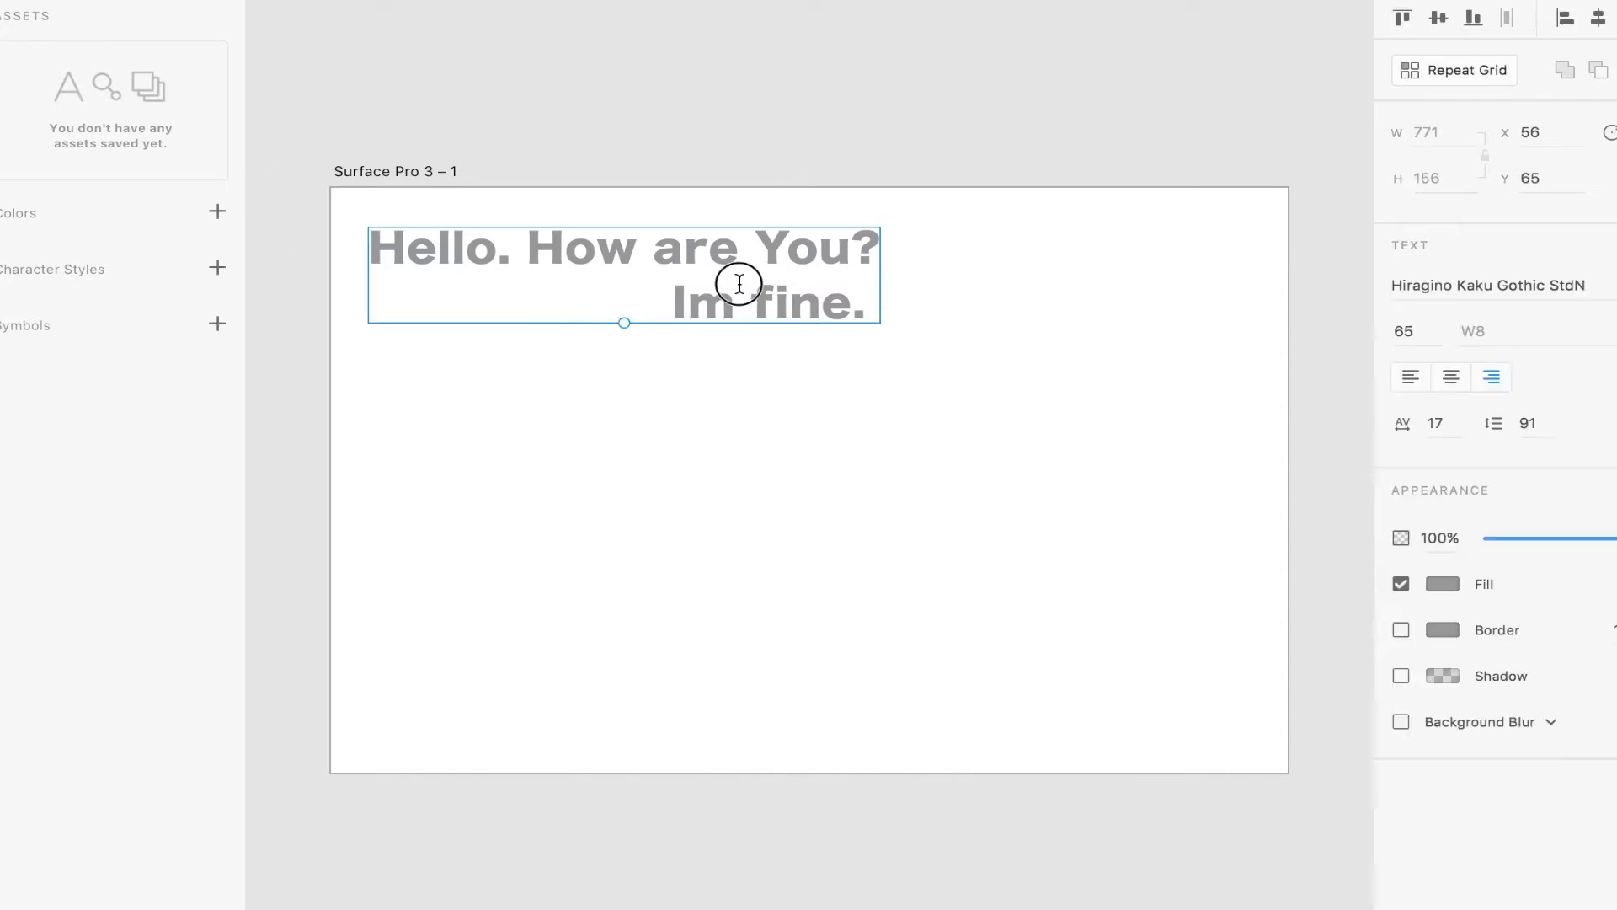
double_click(737, 282)
key("BackSpace")
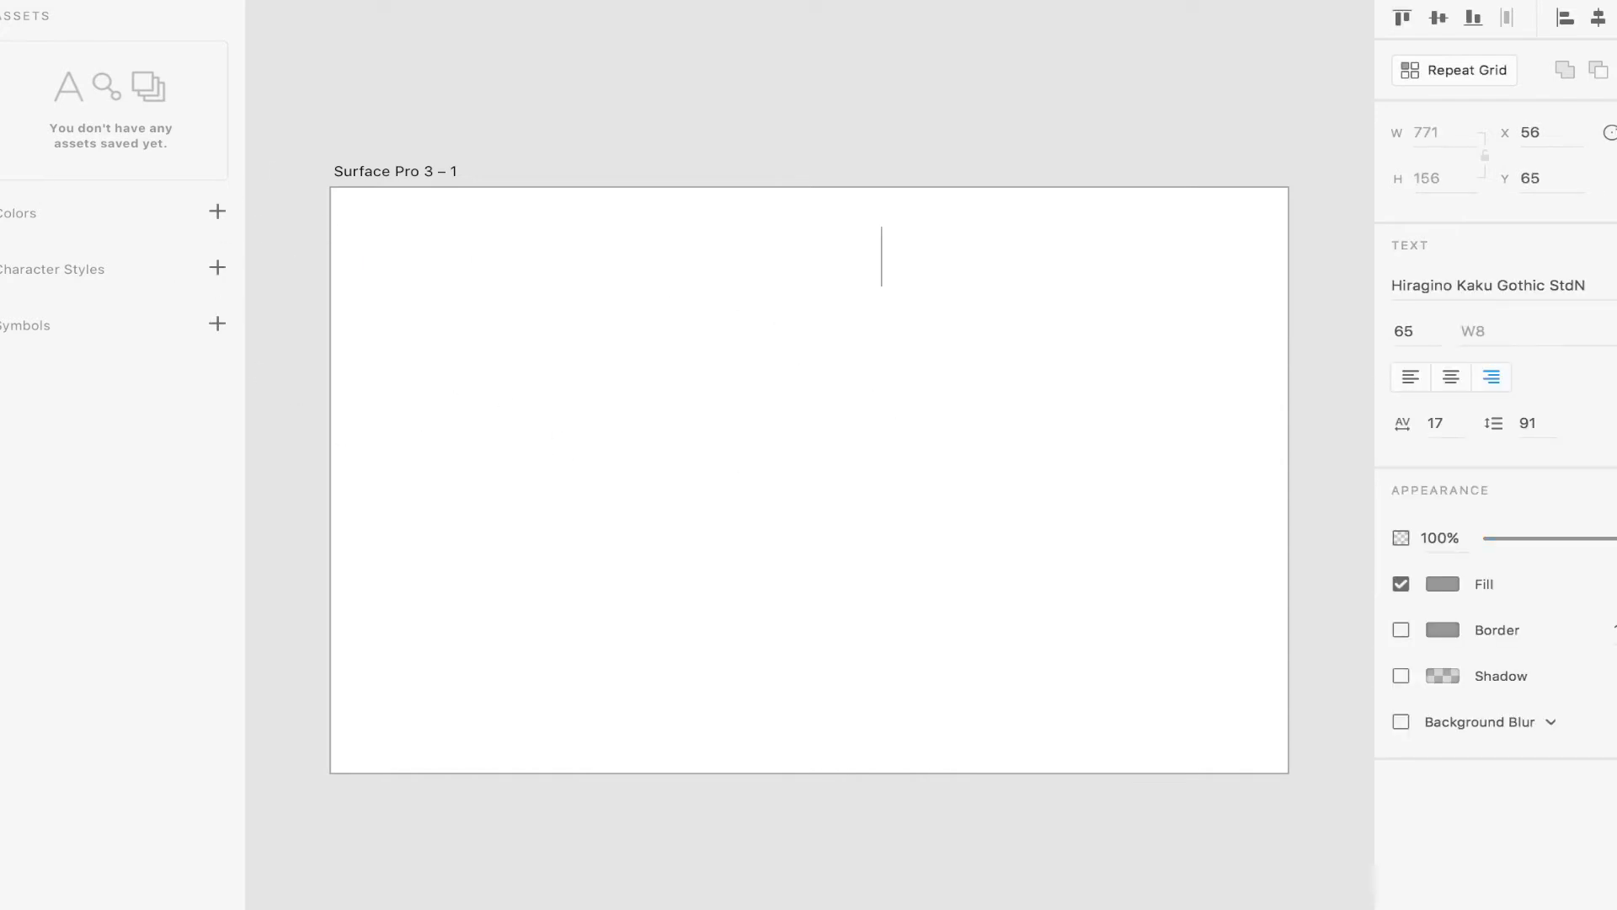
left_click(250, 227)
left_click(617, 454)
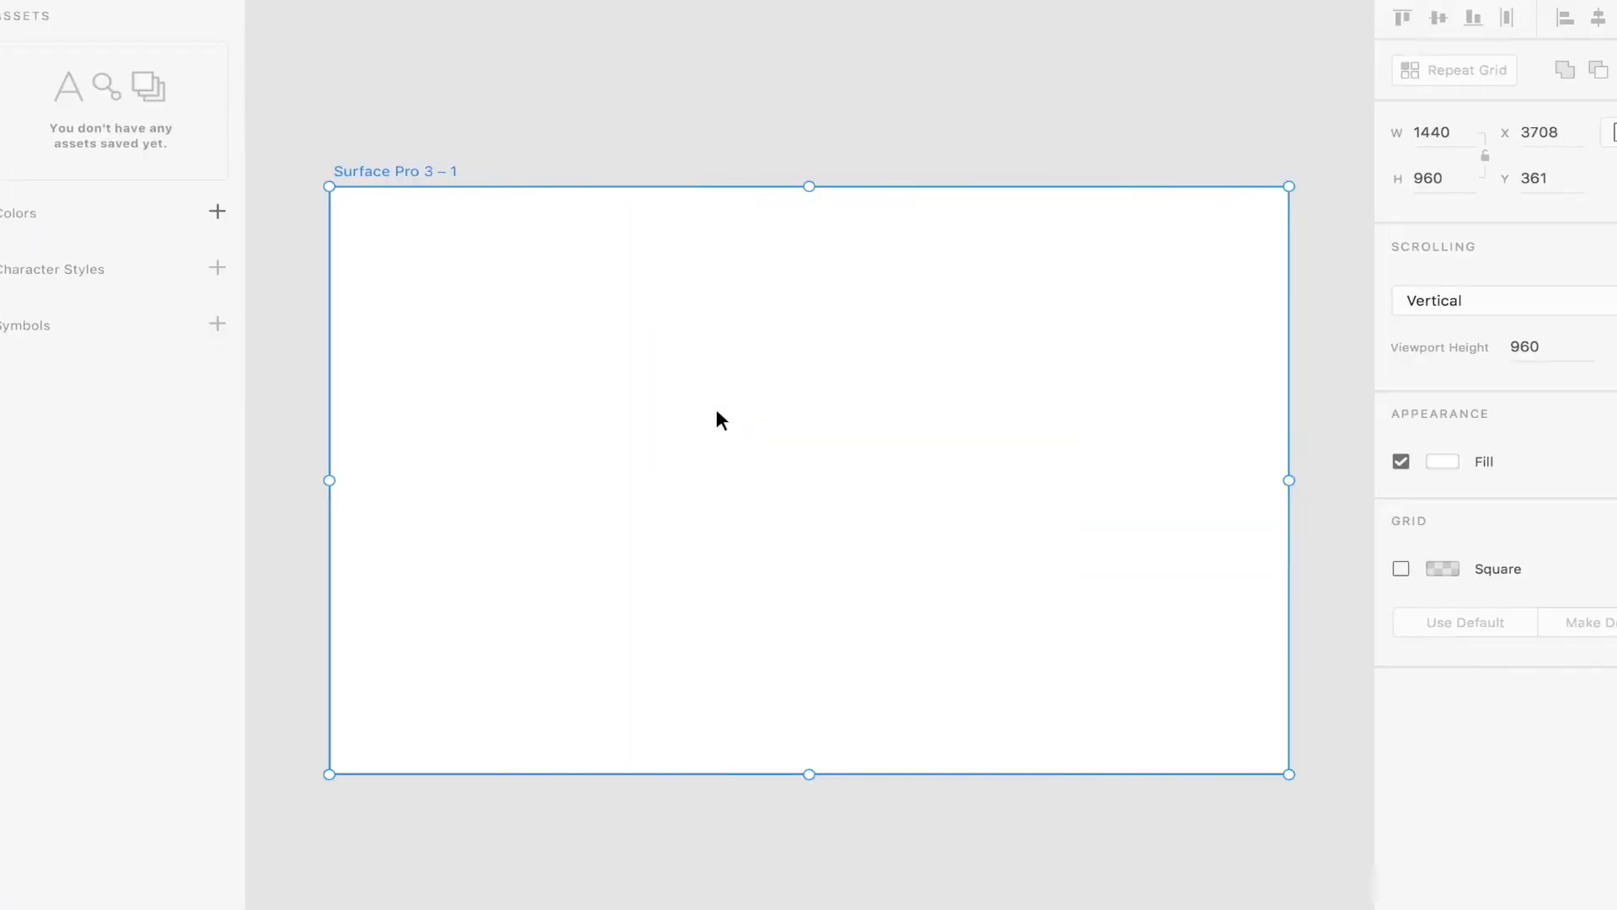
- Switch to the browser, copy the portrait definition from the "potraits" Google results, and paste it onto the artboard
key("super+Tab")
key("super+Tab")
key("super+Tab")
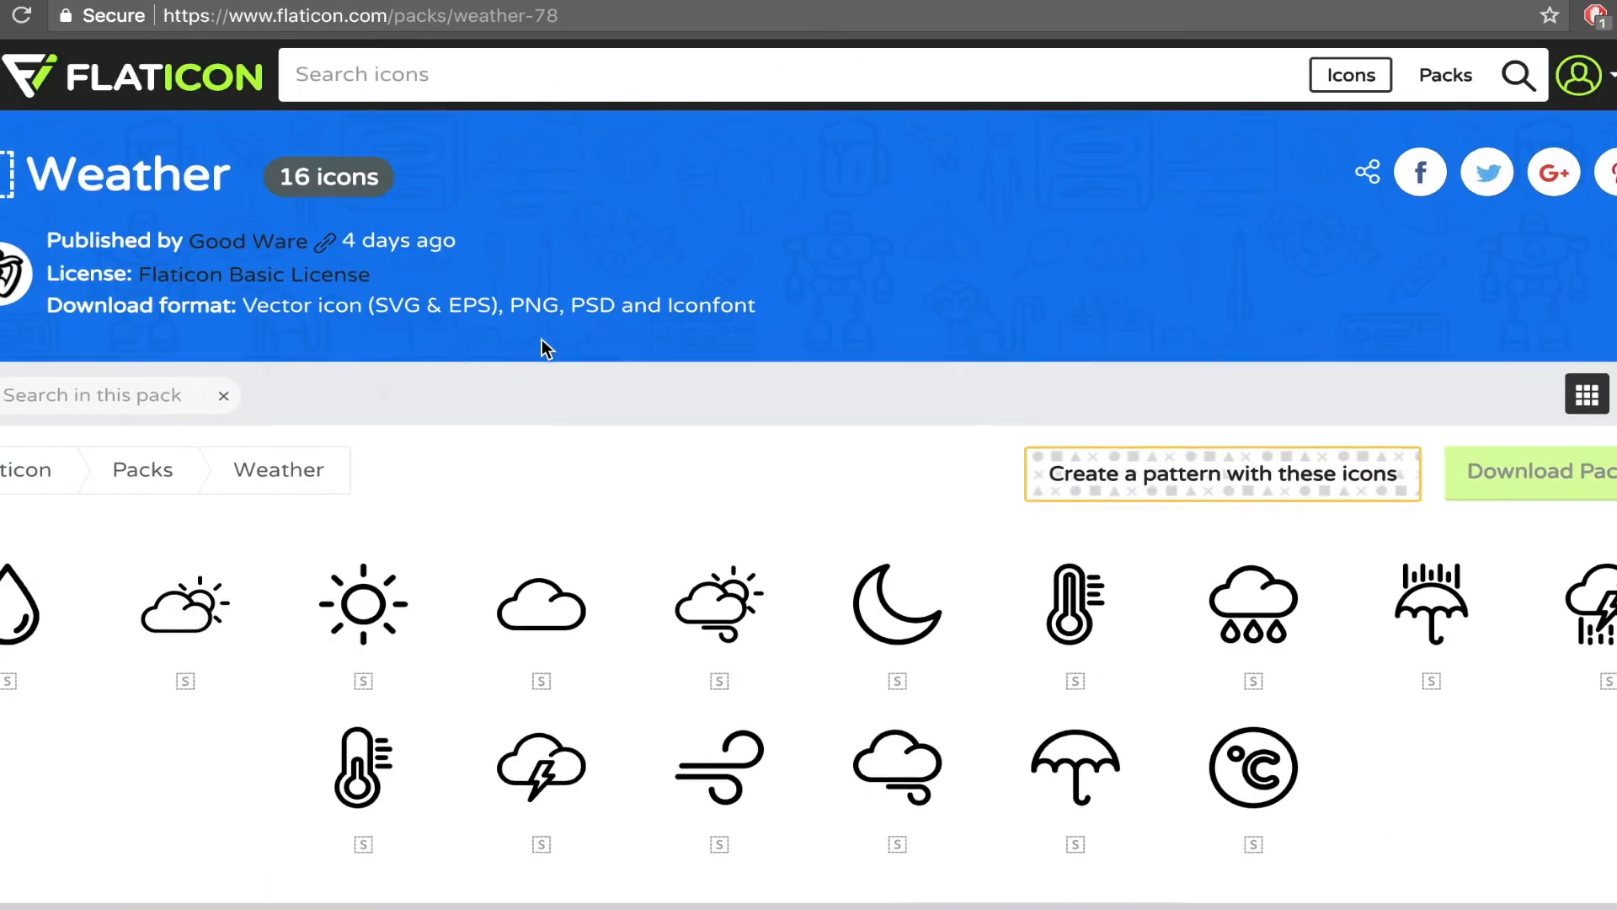
scroll(542, 350, "down", 15)
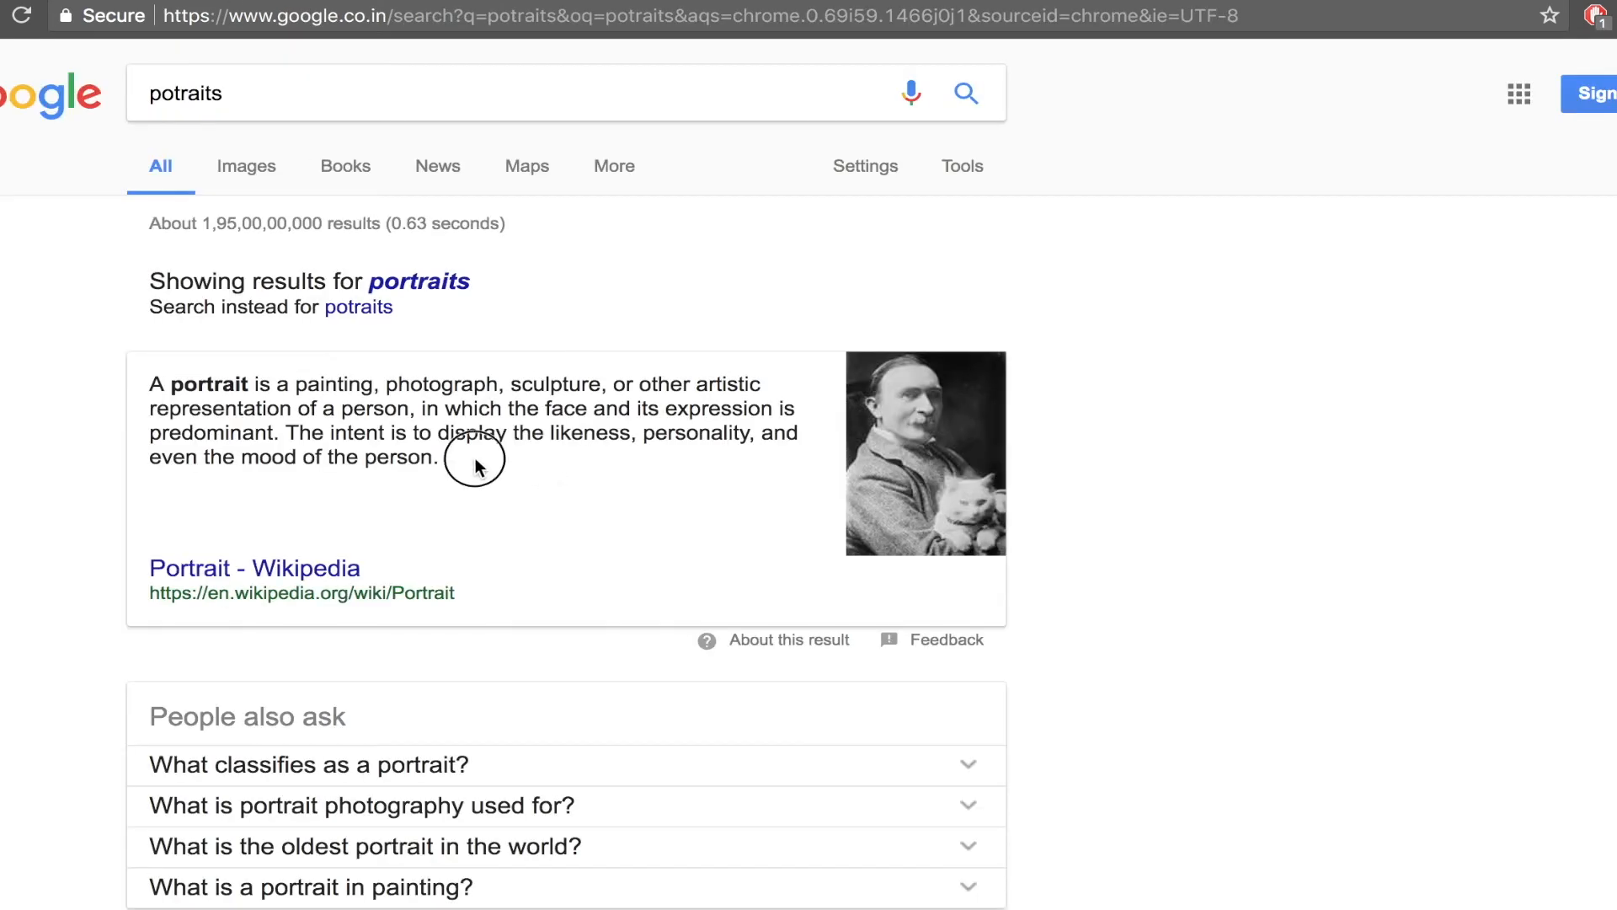
left_click_drag(476, 465, 139, 385)
key("ctrl+c")
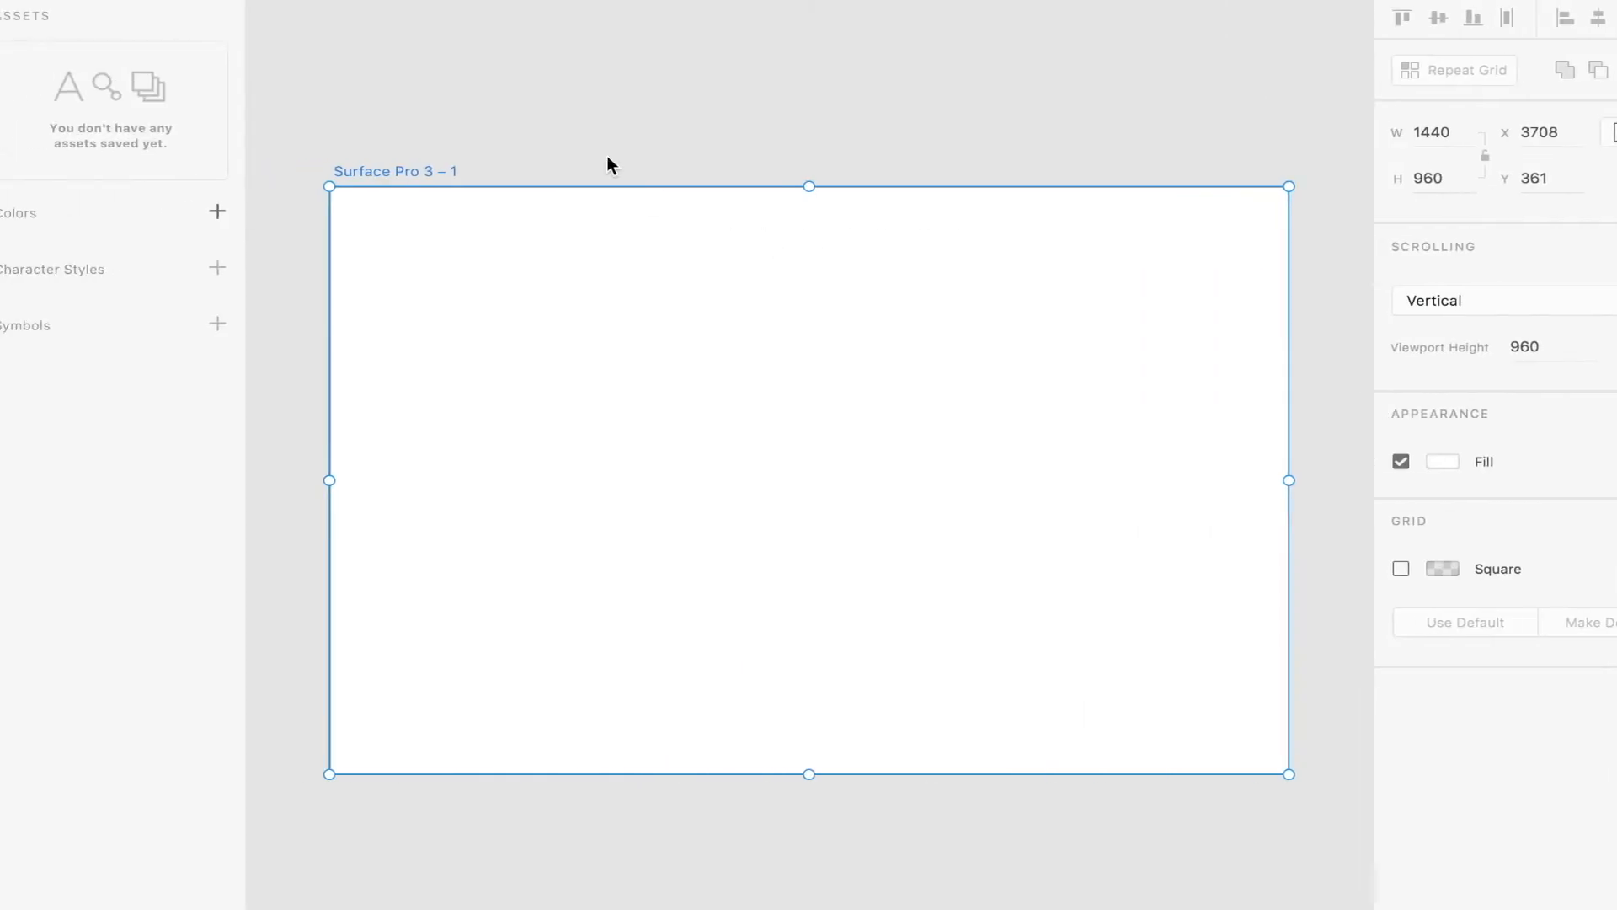
left_click(578, 144)
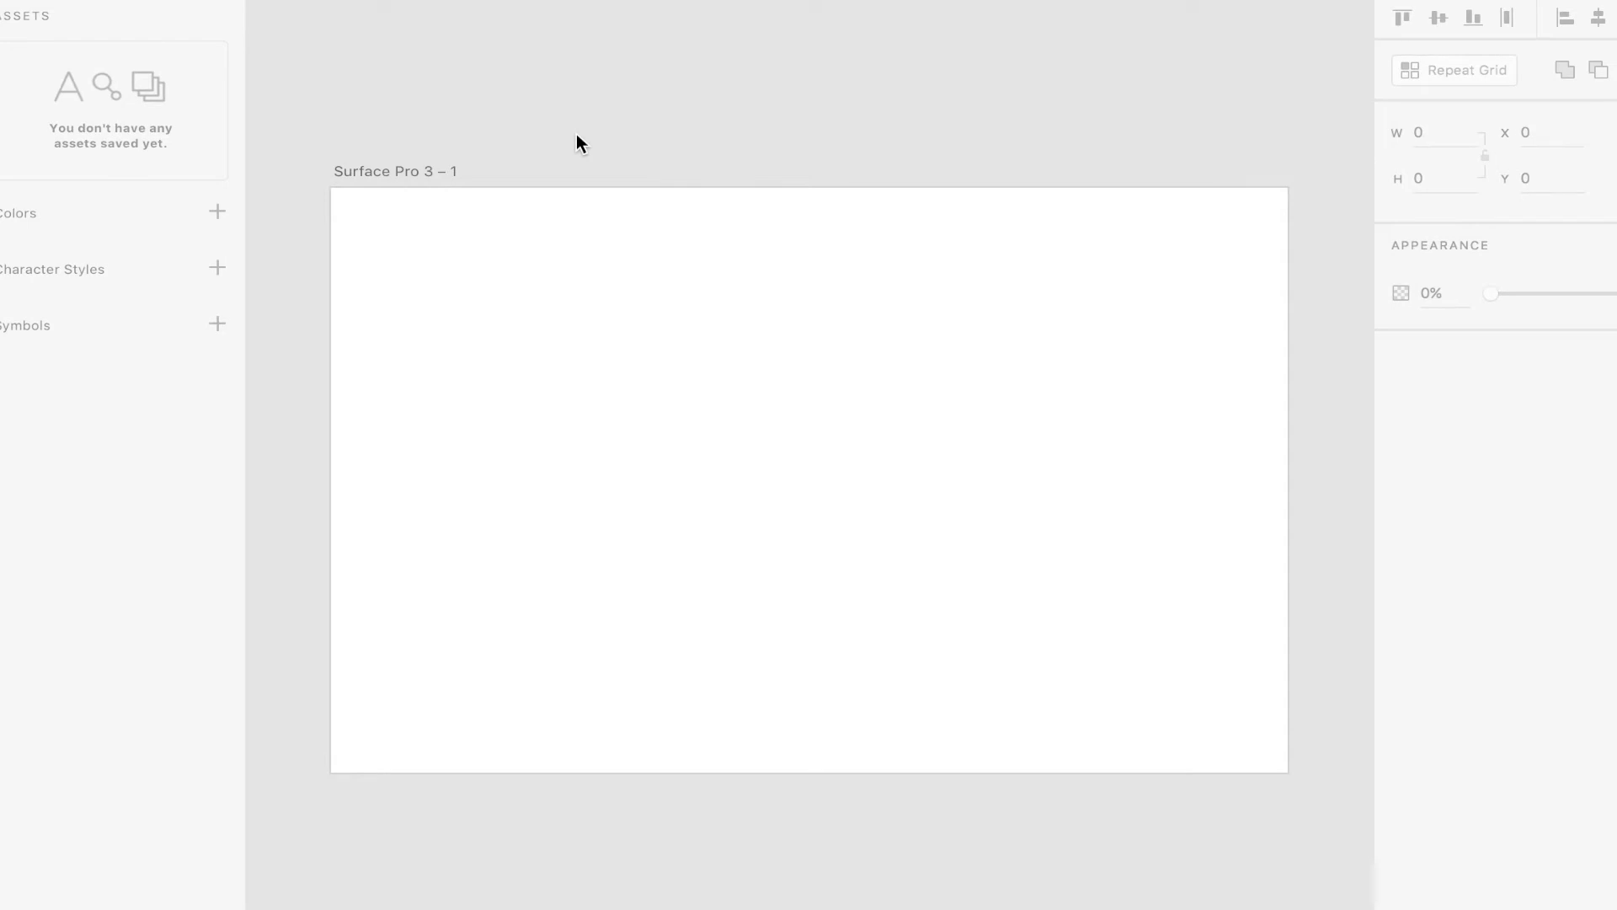
key("ctrl+v")
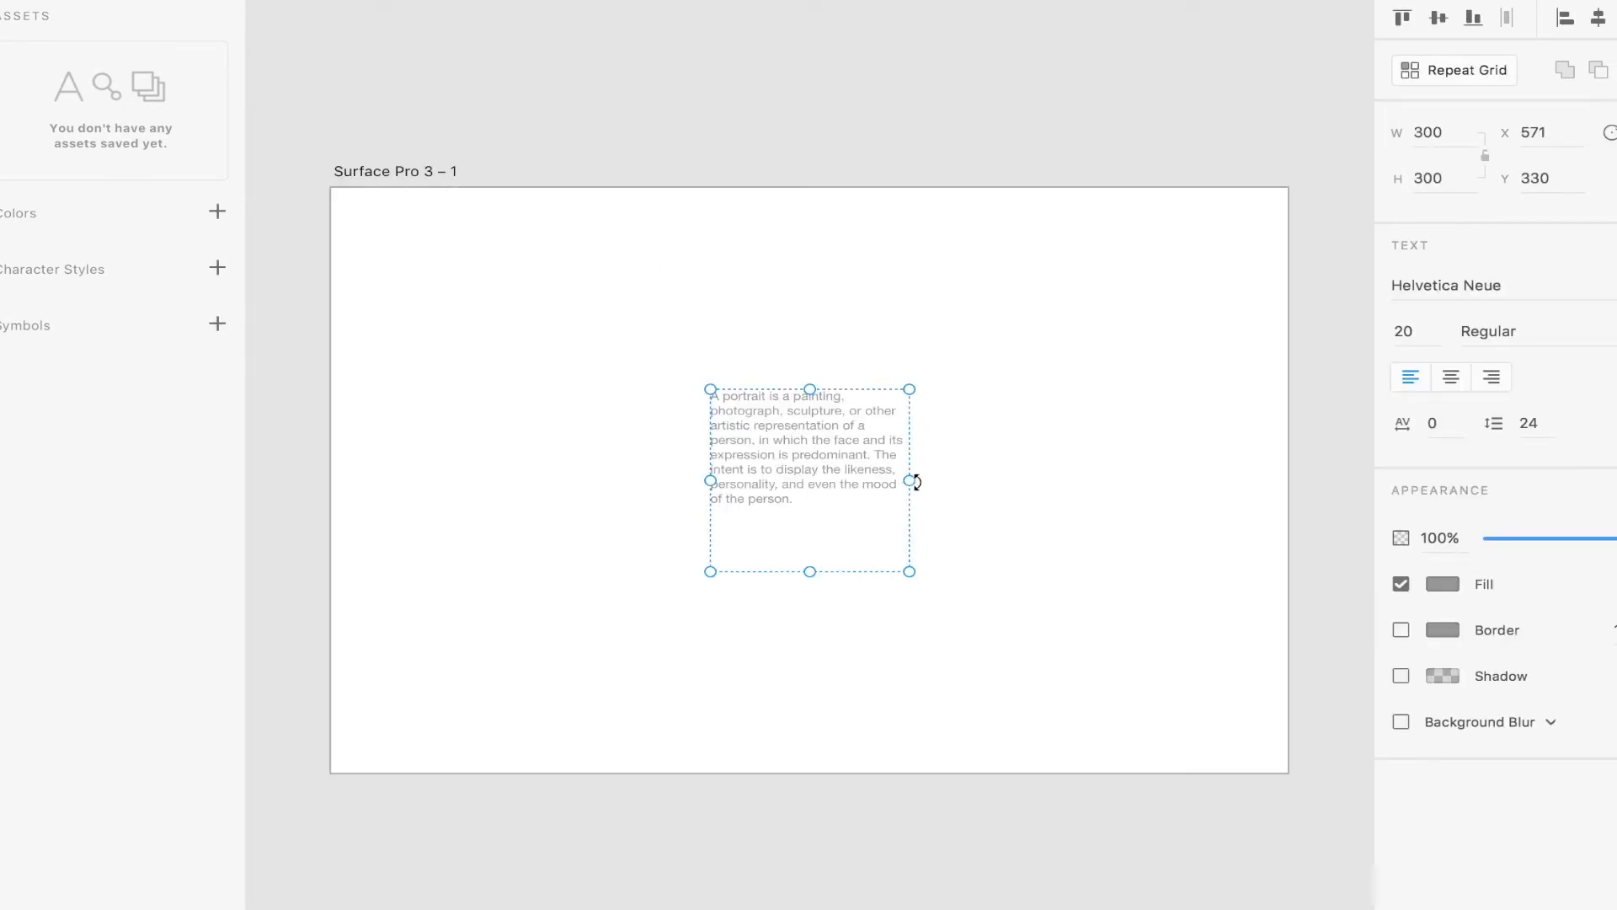
- Resize the pasted paragraph's text box to 187 wide by 446 high and move it to X 67, Y 67
left_click_drag(911, 481, 835, 488)
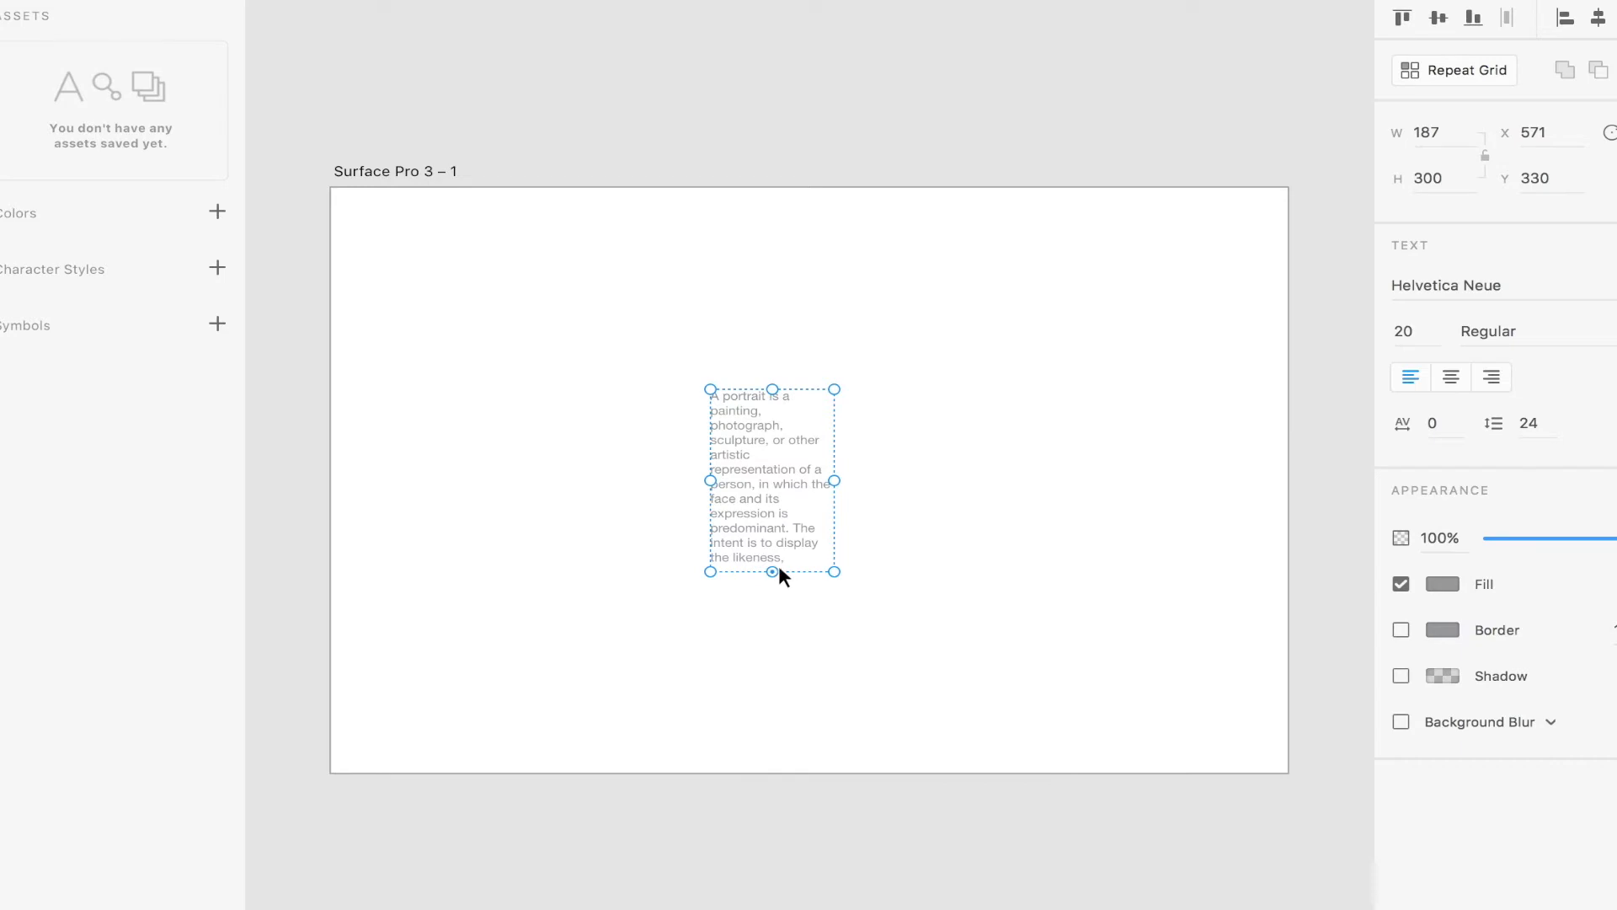
left_click_drag(775, 570, 780, 661)
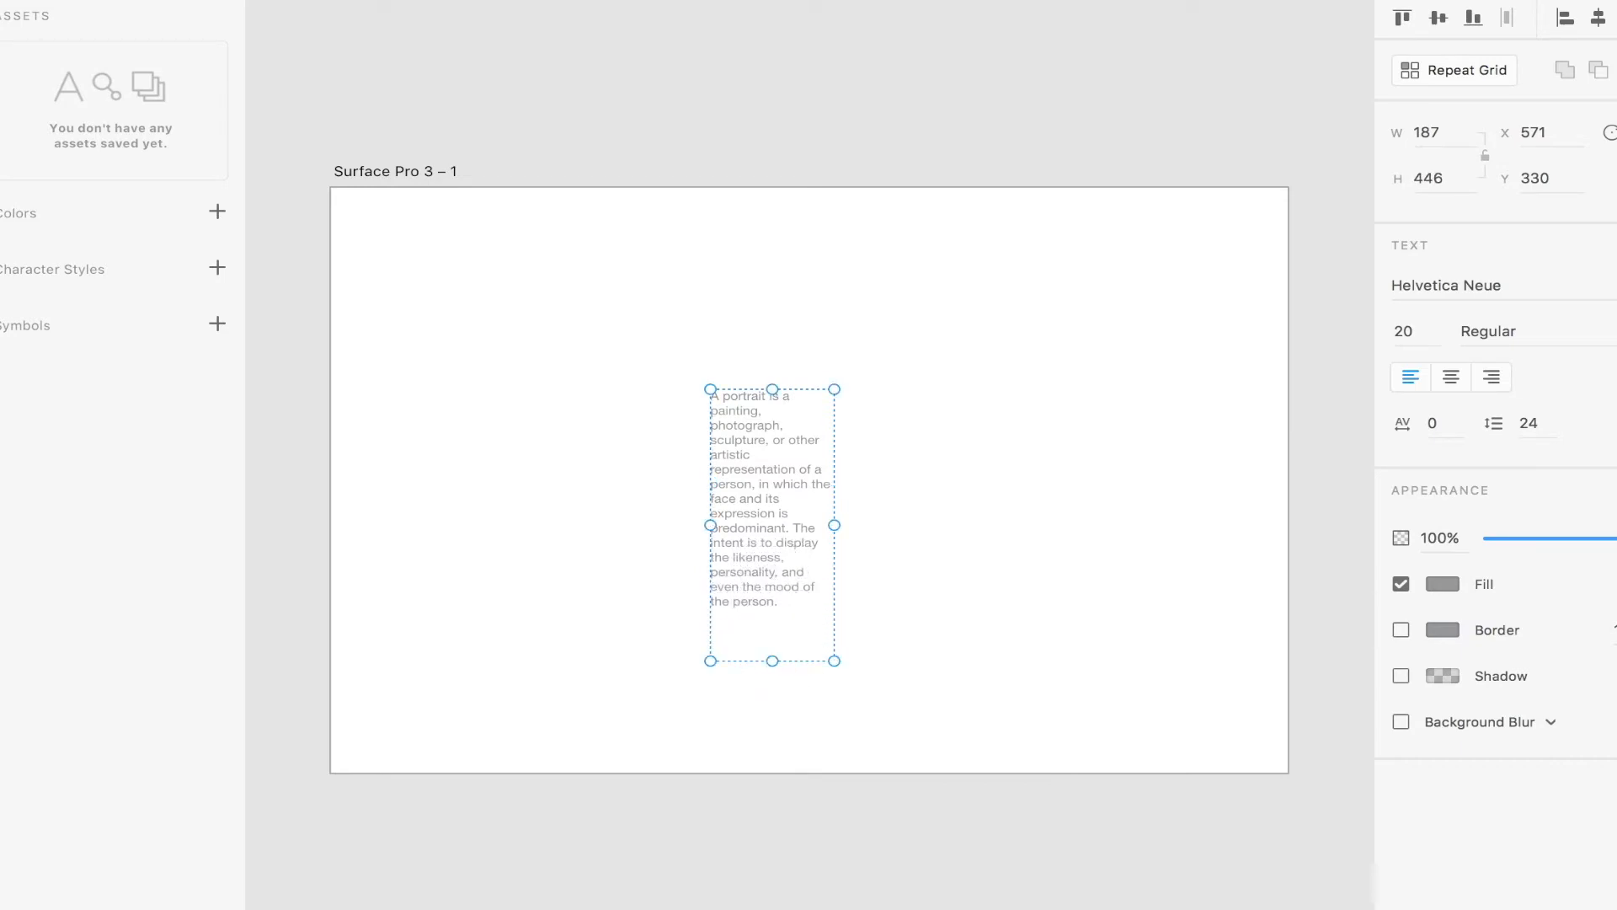
left_click_drag(776, 509, 442, 355)
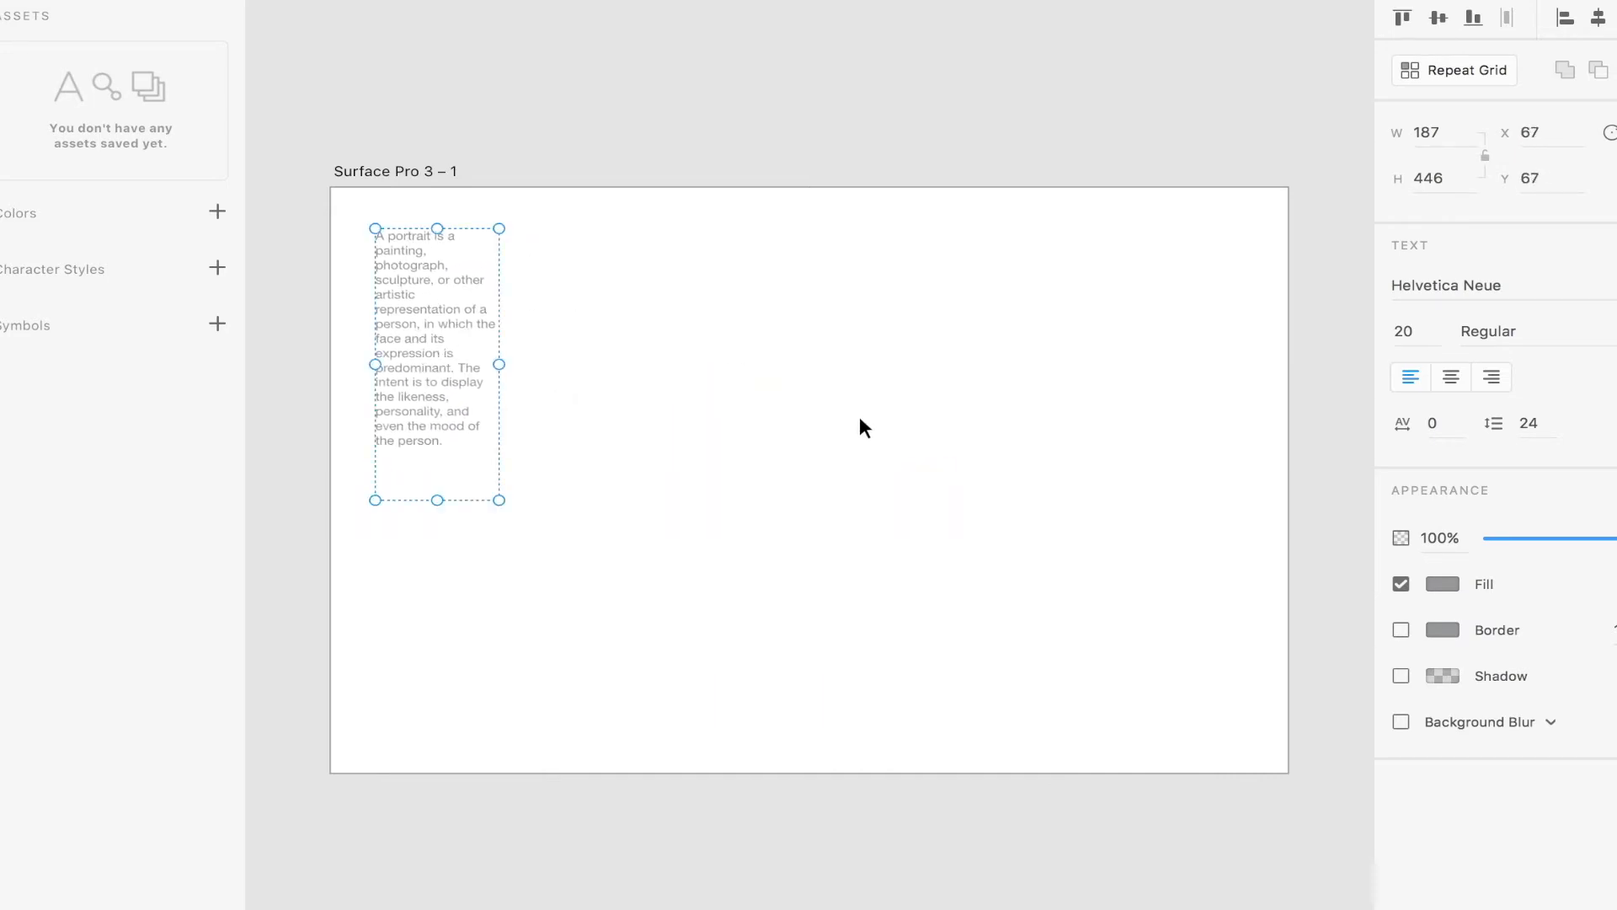
- Change the paragraph's fill colour to a fully saturated bright blue
left_click(1443, 584)
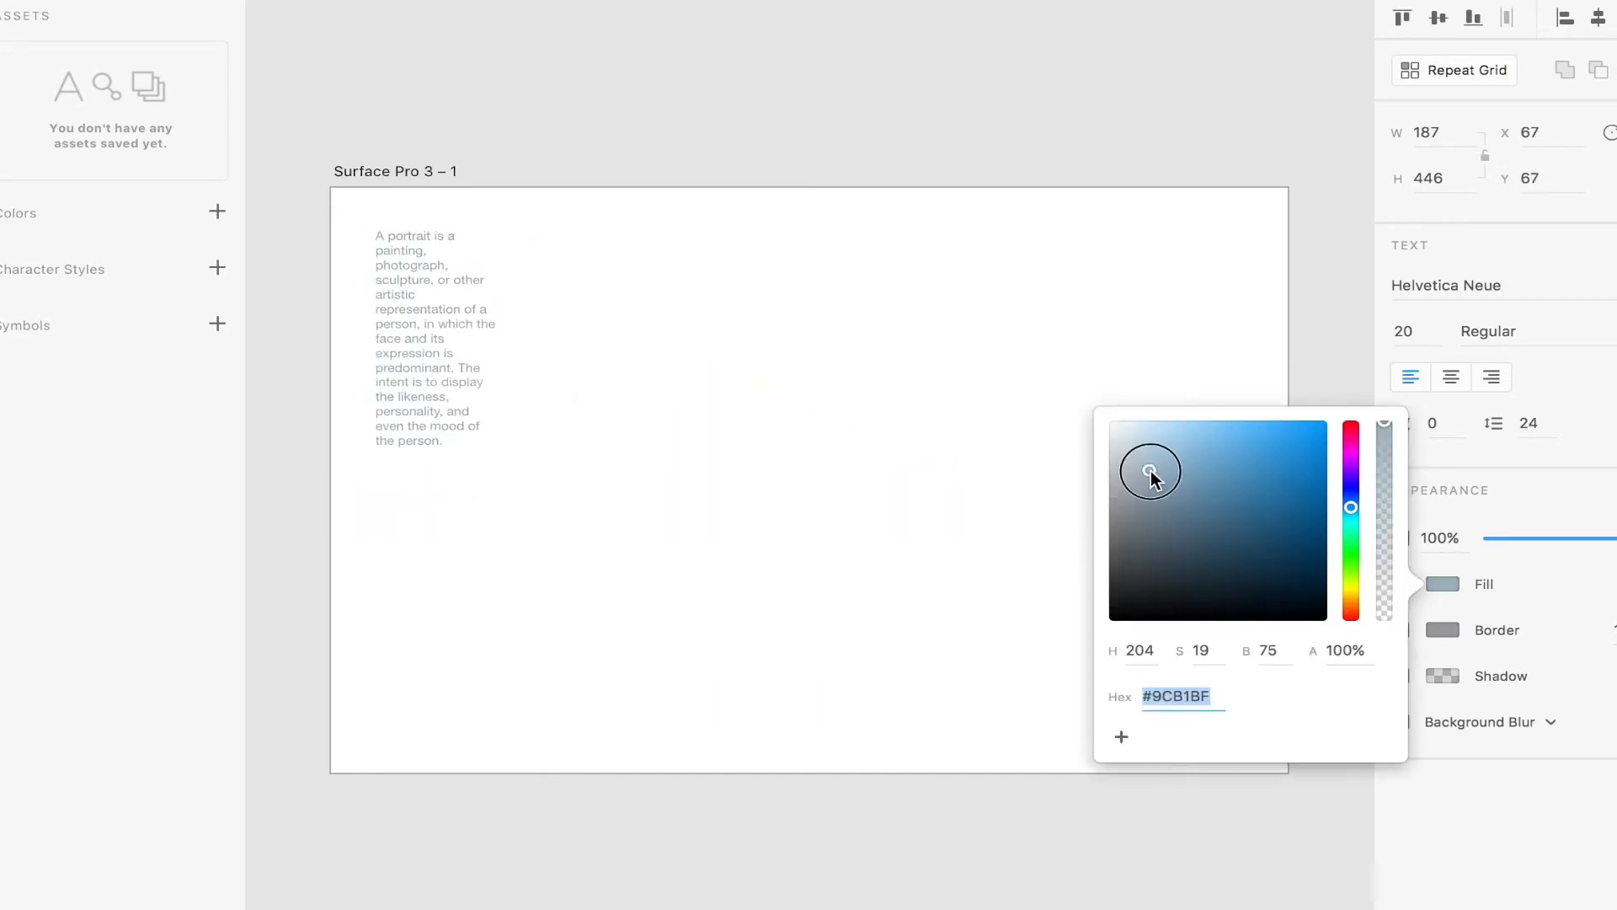
left_click_drag(1149, 469, 1326, 419)
left_click(1081, 304)
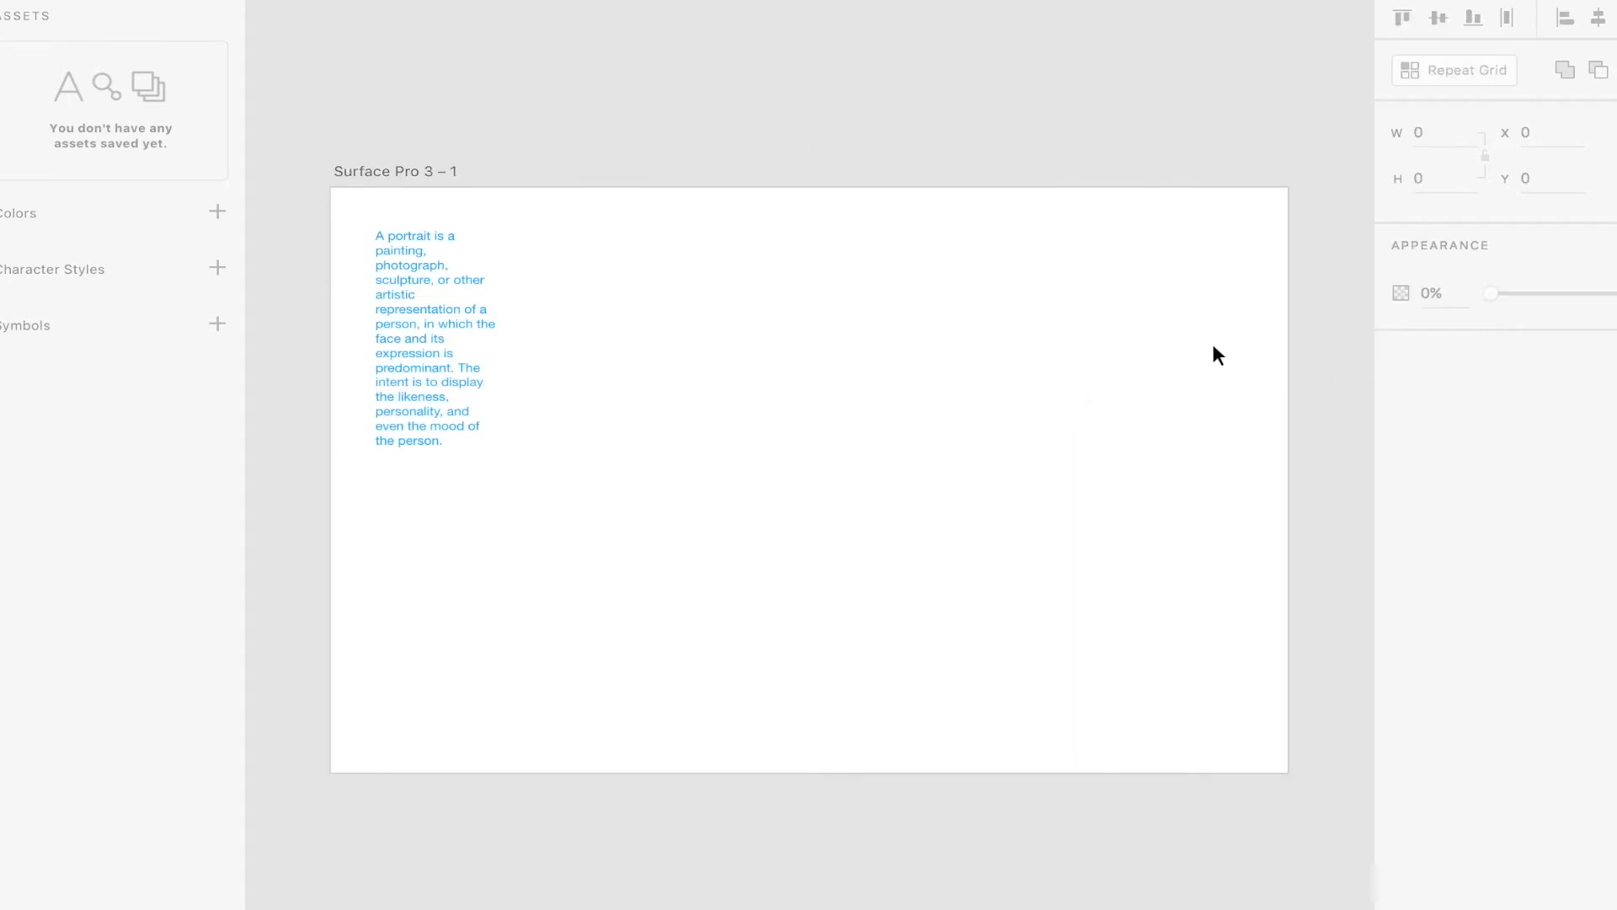
- Try centre and right alignment on the whole paragraph, and return it to left alignment
double_click(379, 361)
left_click(1452, 378)
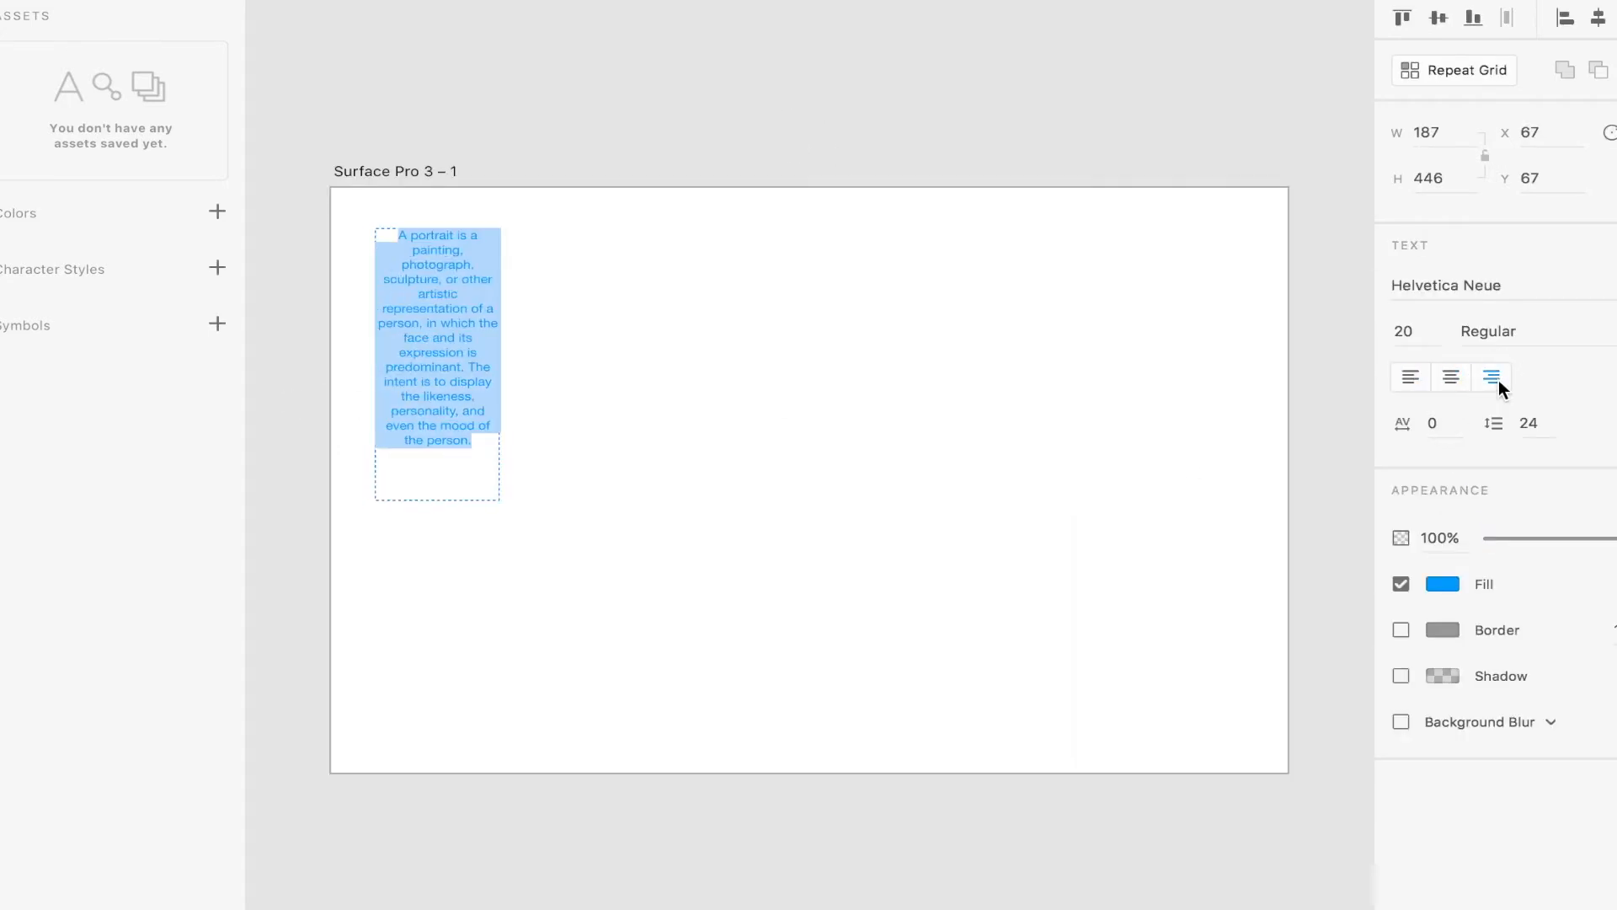
left_click(1495, 380)
left_click(1414, 381)
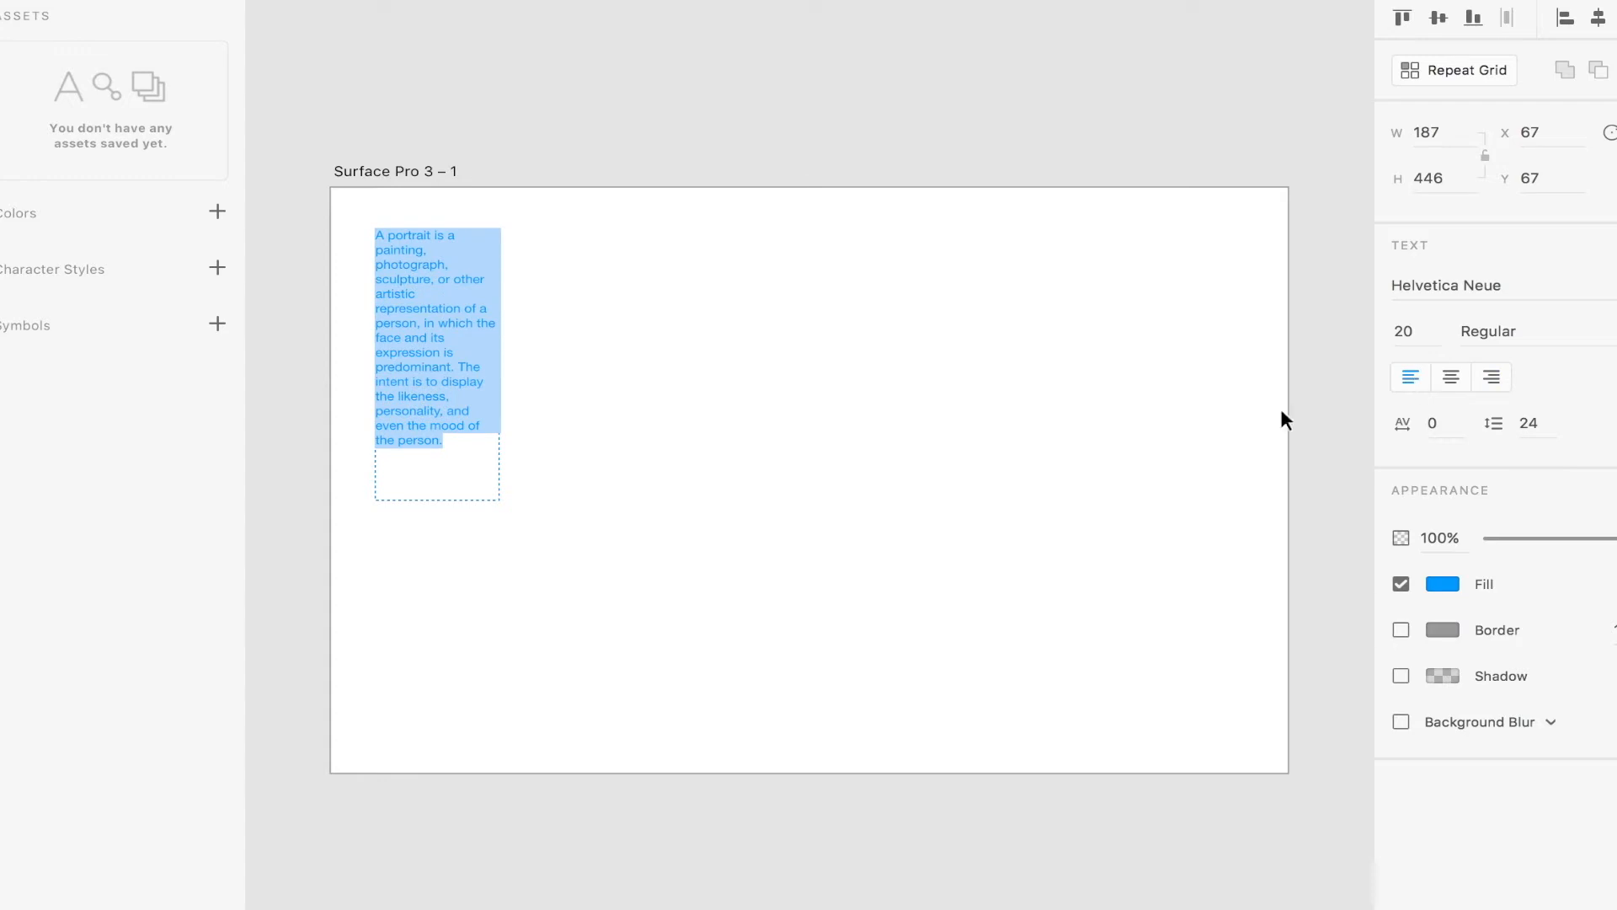
- Make the words "face and its expression is" bold within the paragraph
triple_click(395, 351)
left_click(428, 349)
left_click(463, 351)
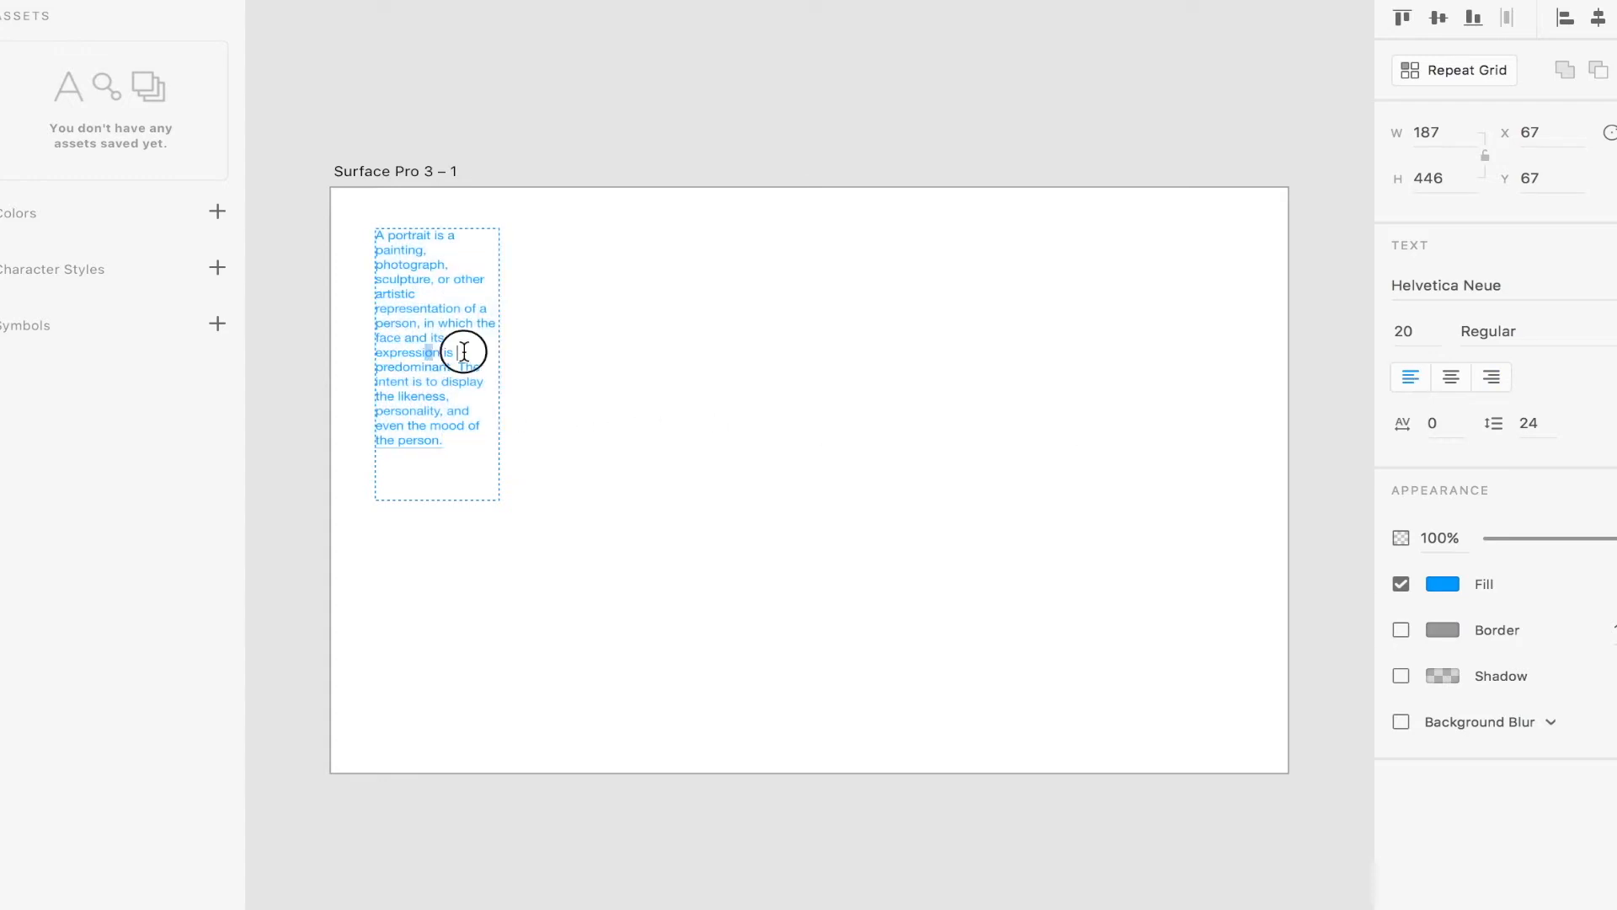
left_click_drag(464, 352, 310, 334)
key("ctrl+b")
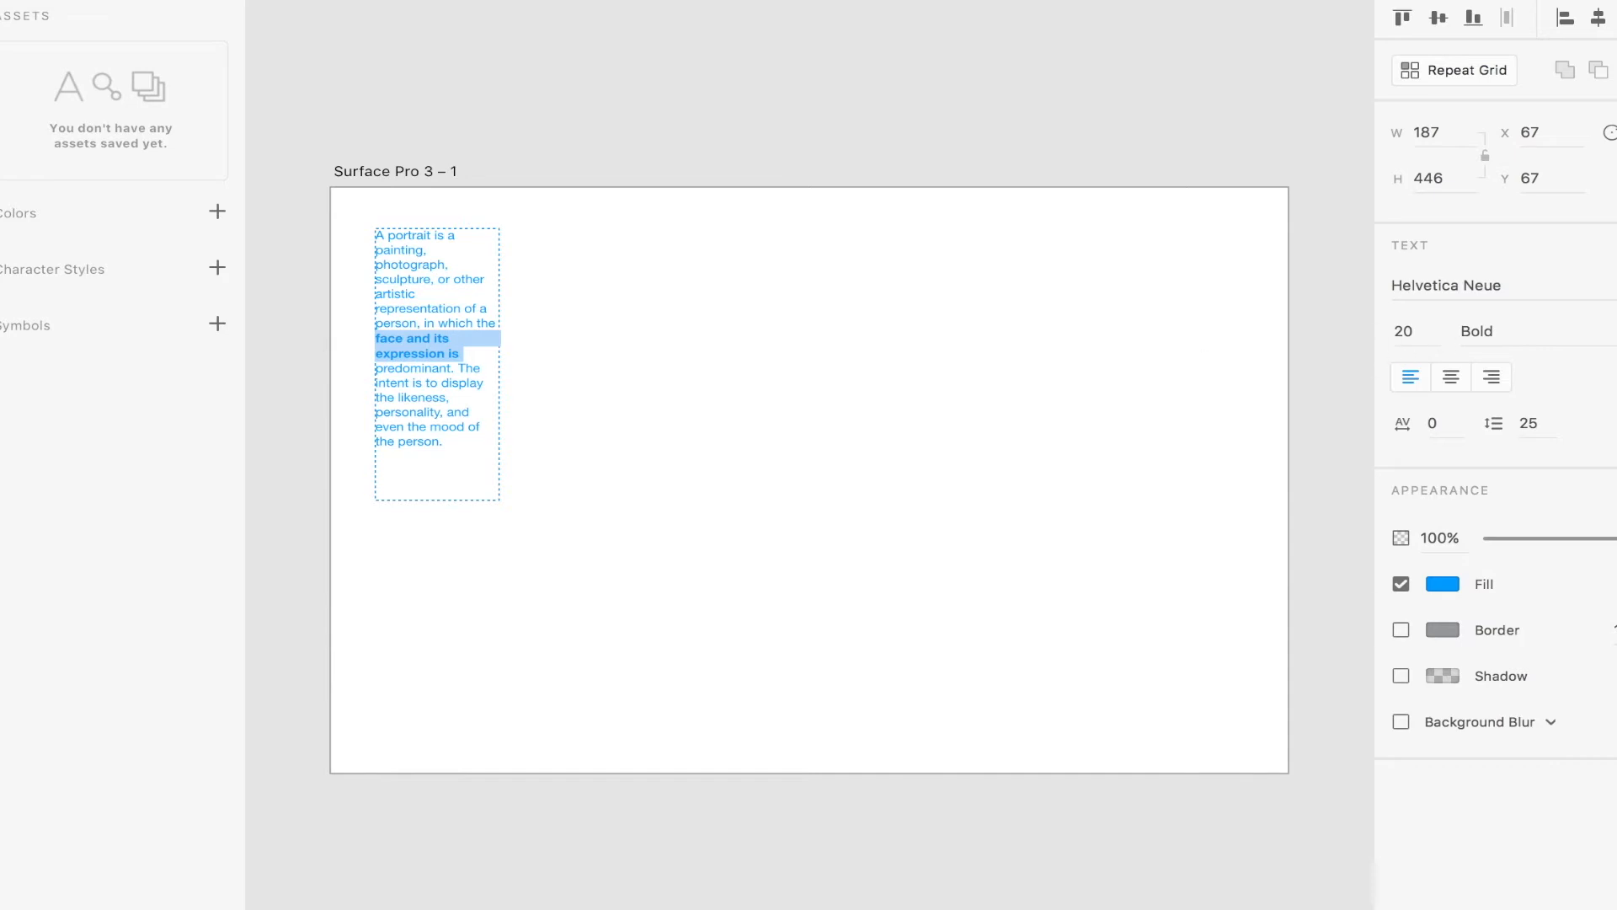
- Select the whole paragraph, return it to regular weight, and leave text editing
key("ctrl+a")
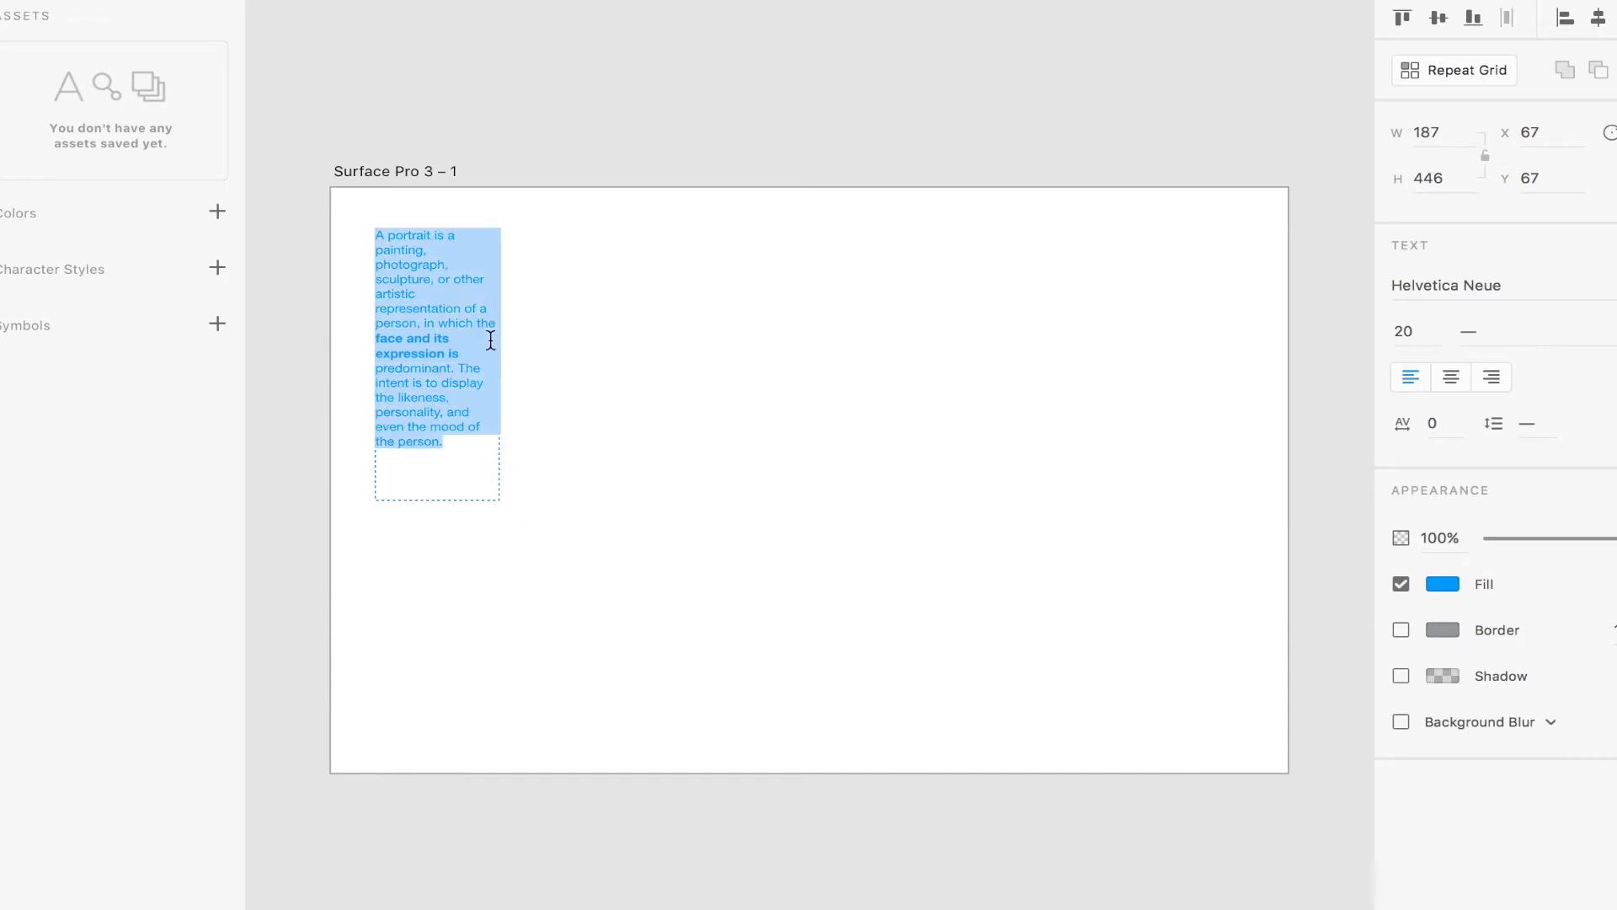
key("ctrl+b")
key("Escape")
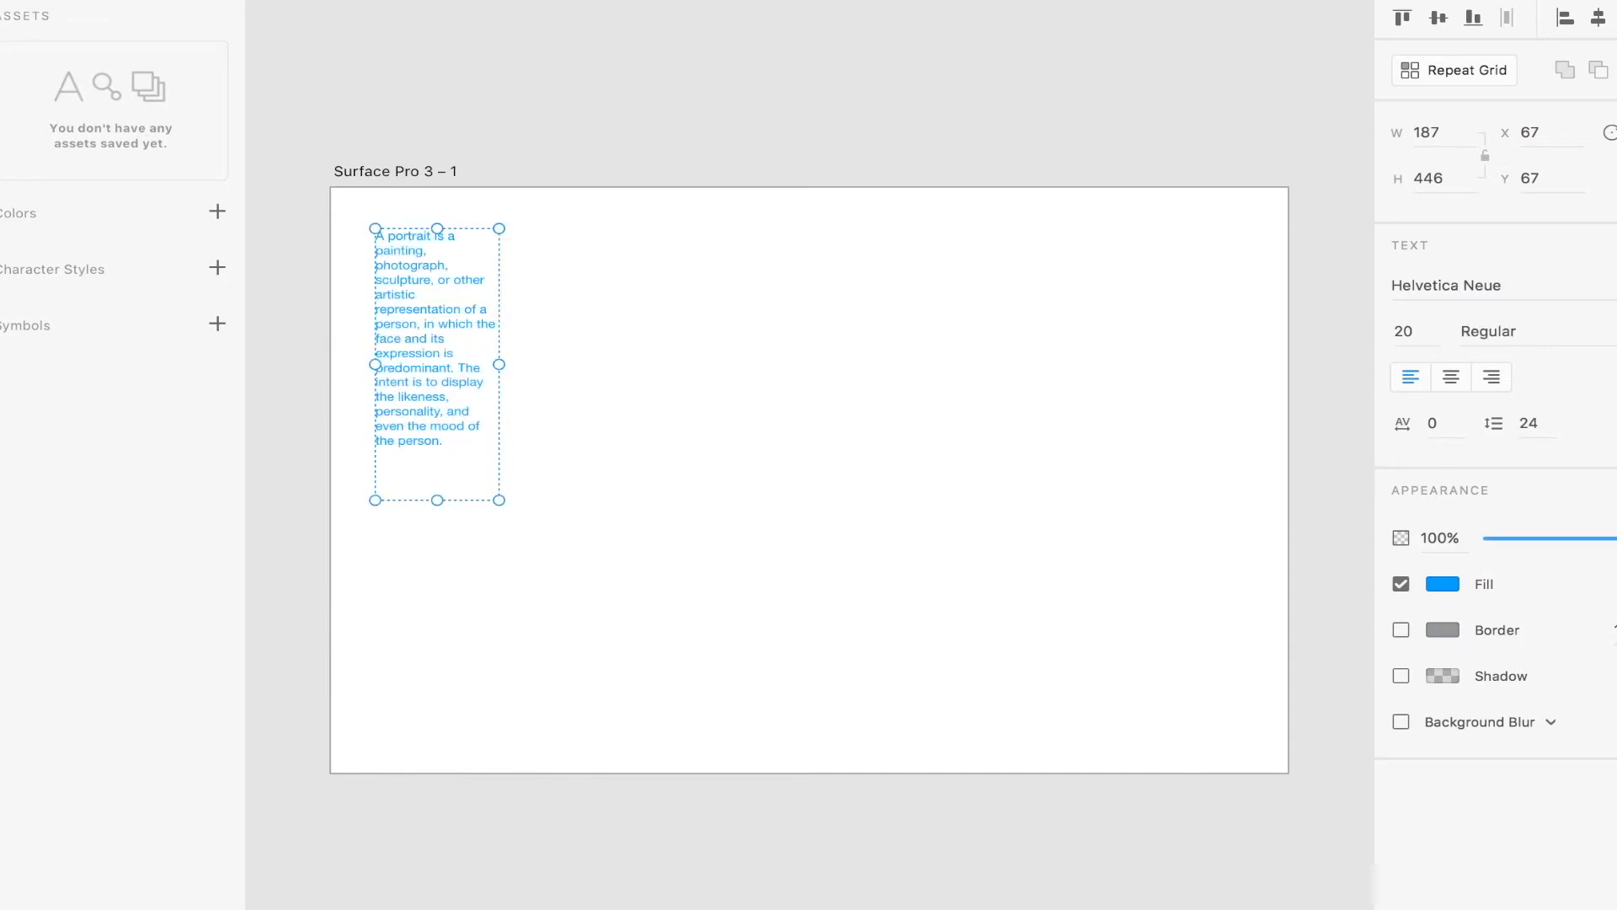
- Delete the blue paragraph text box from the artboard
left_click(786, 408)
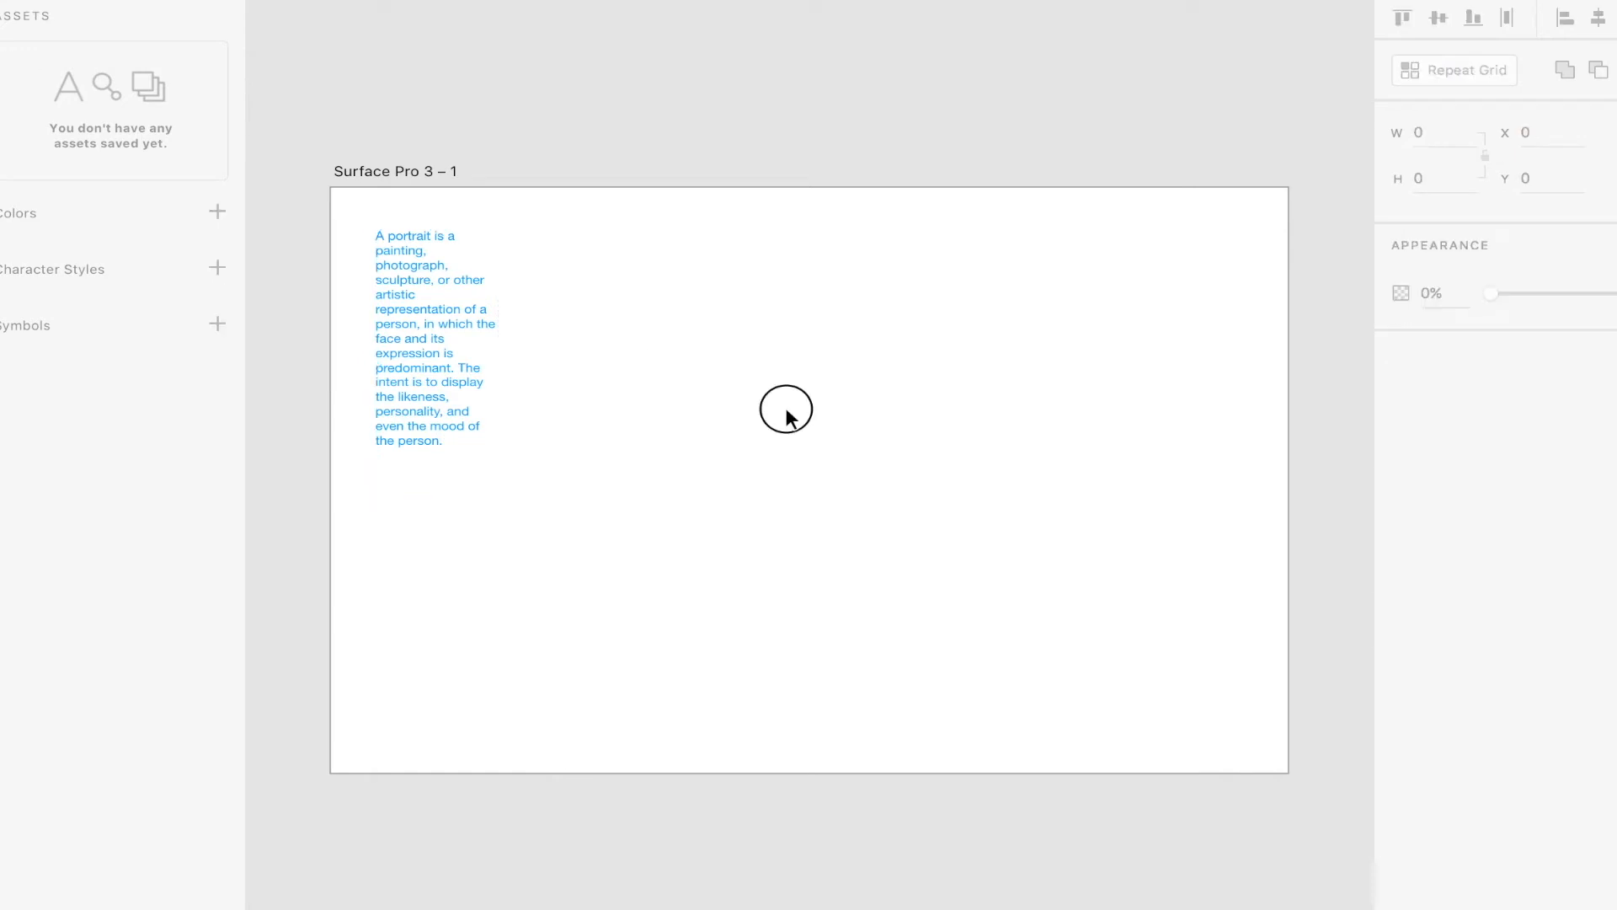
left_click(434, 299)
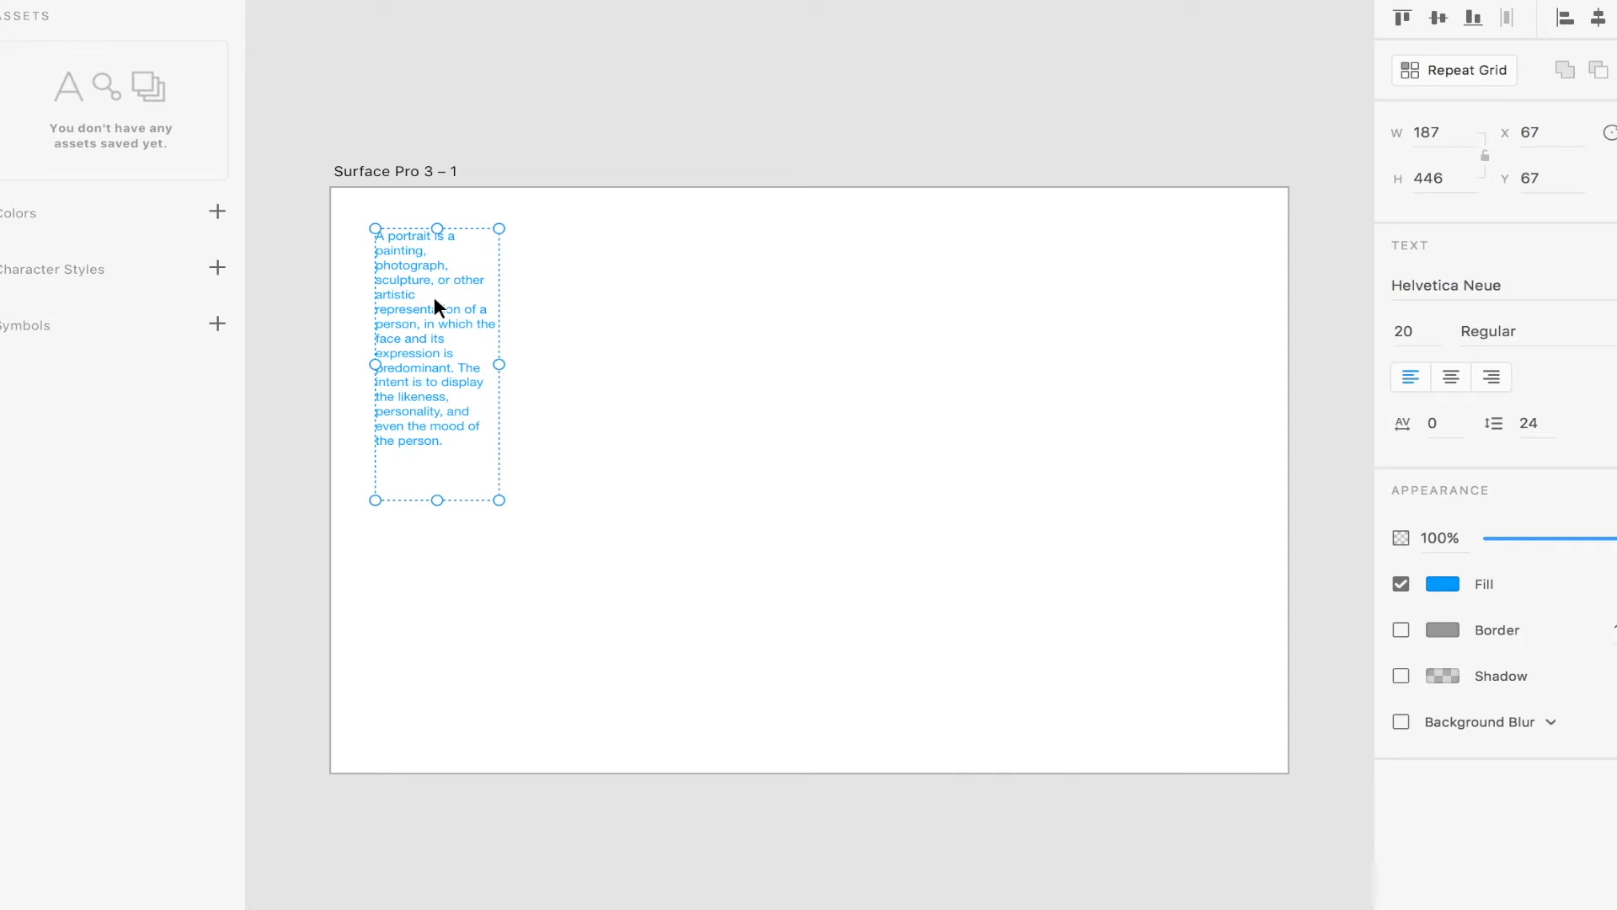
key("Delete")
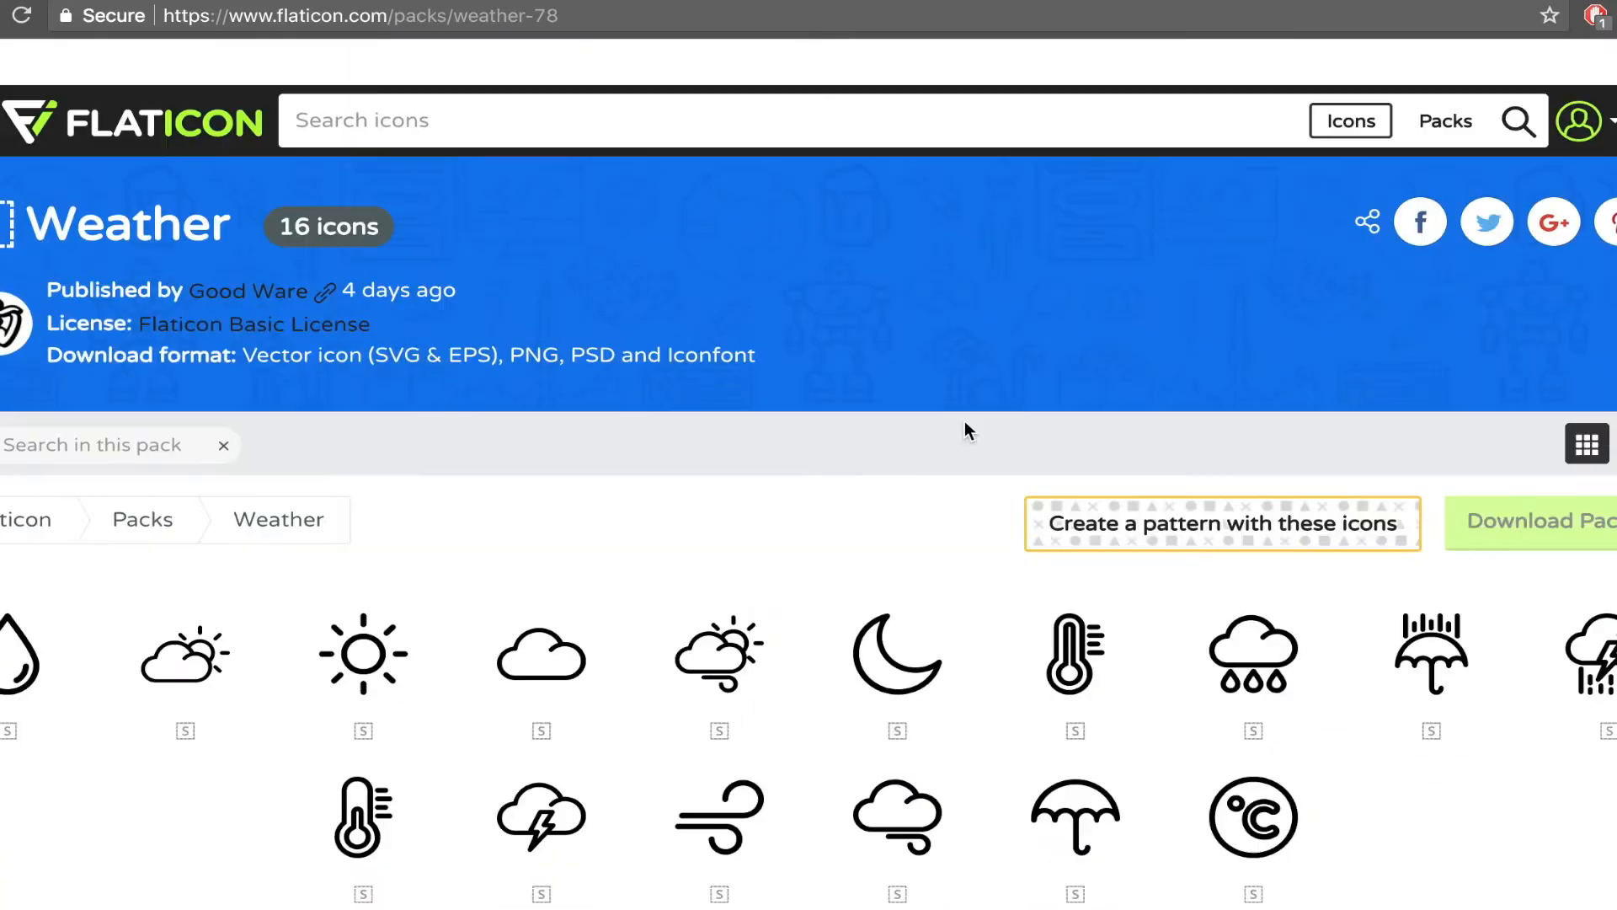
- Switch to the browser and open the drop icon from Flaticon's Weather pack
scroll(964, 421, "down", 2)
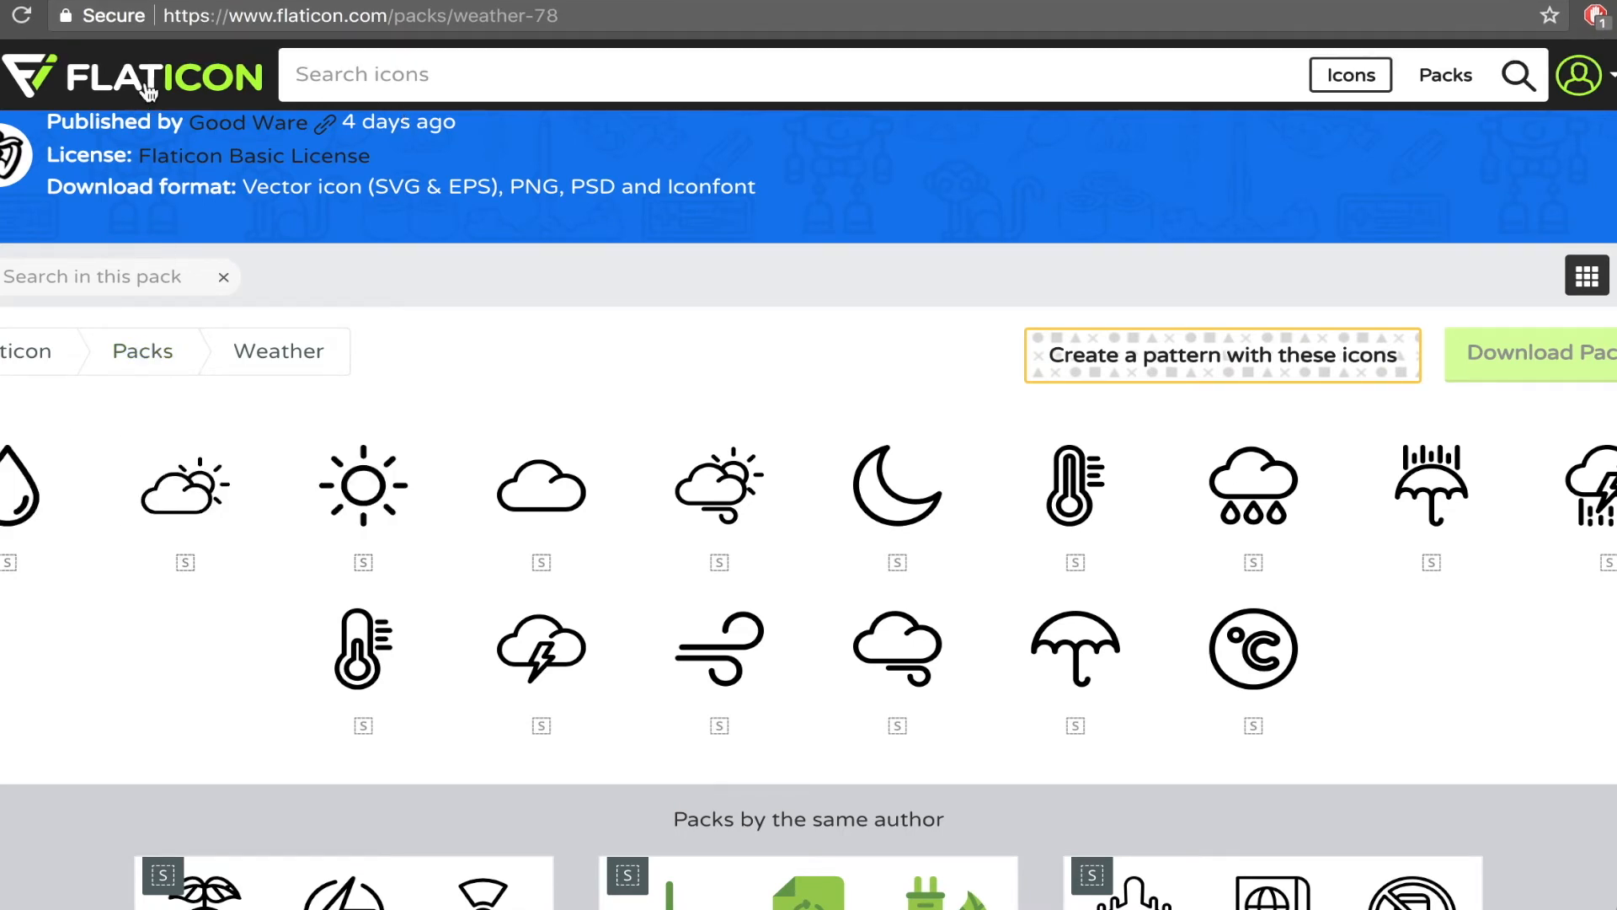
left_click(201, 4)
left_click(467, 4)
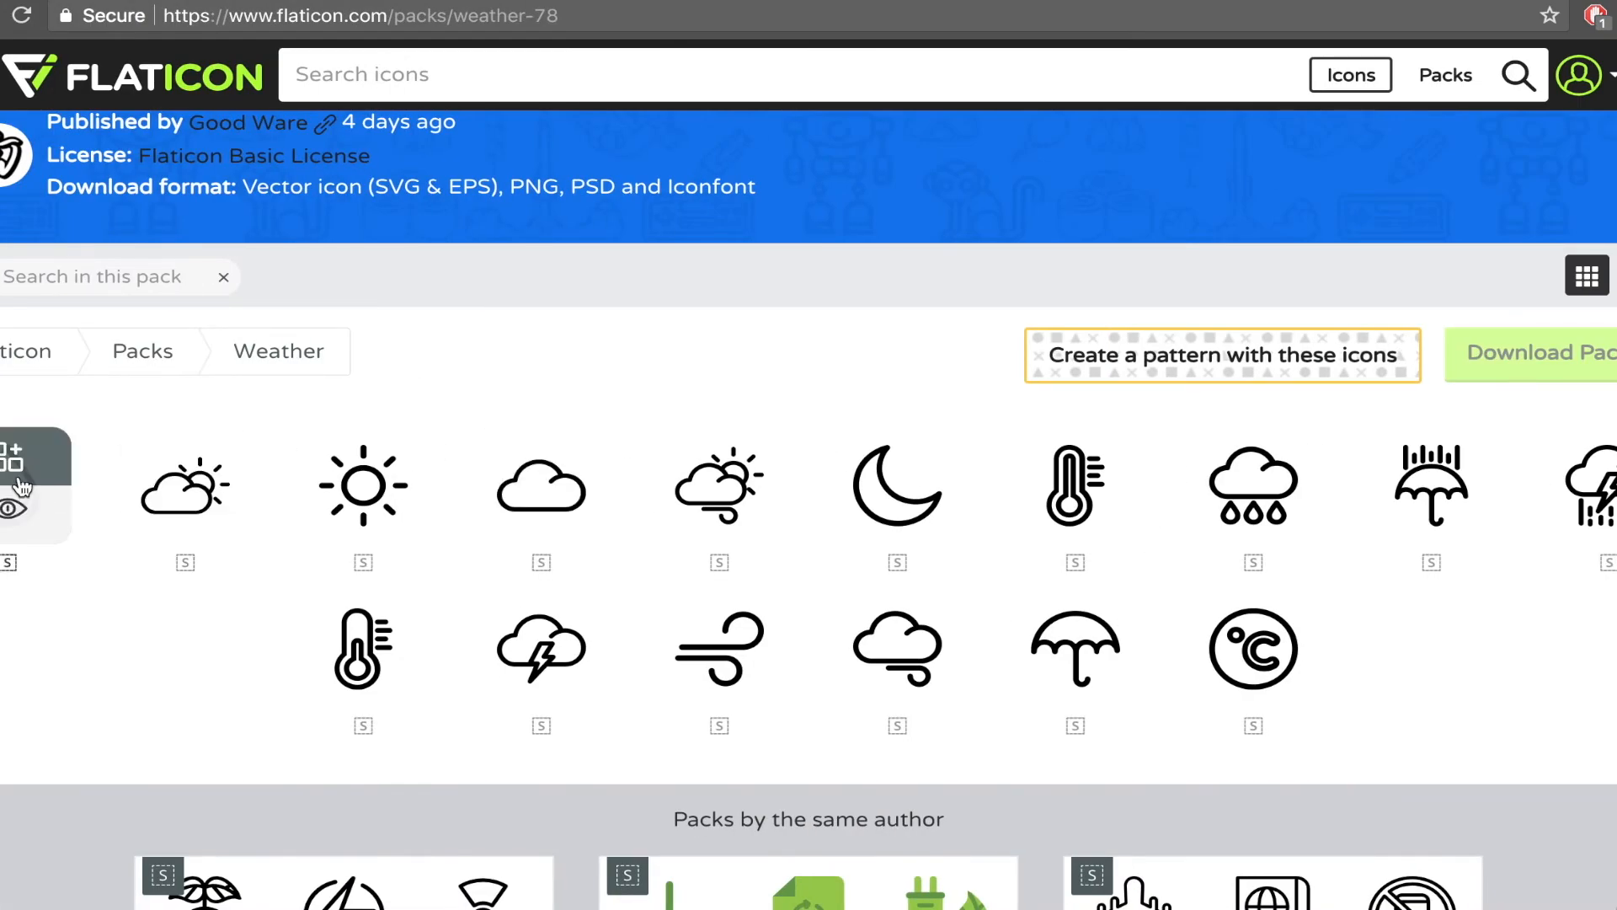
left_click(23, 487)
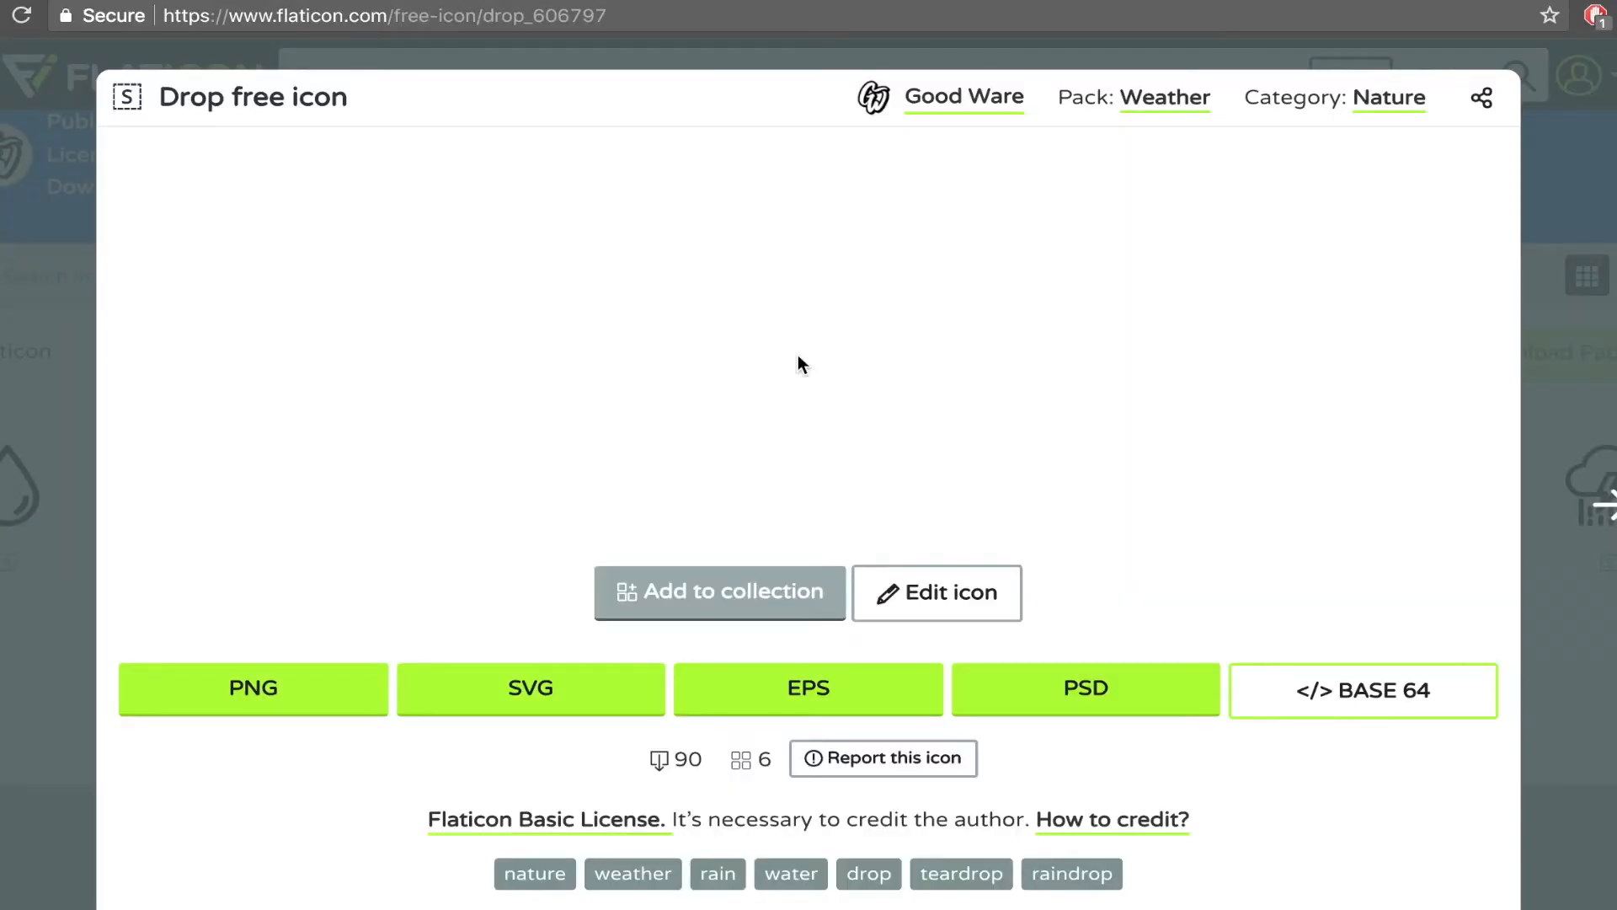
- Copy the drop icon's image, paste it onto the Surface Pro 3 artboard, and position it at X 90, Y 147
left_click_drag(736, 306, 825, 323)
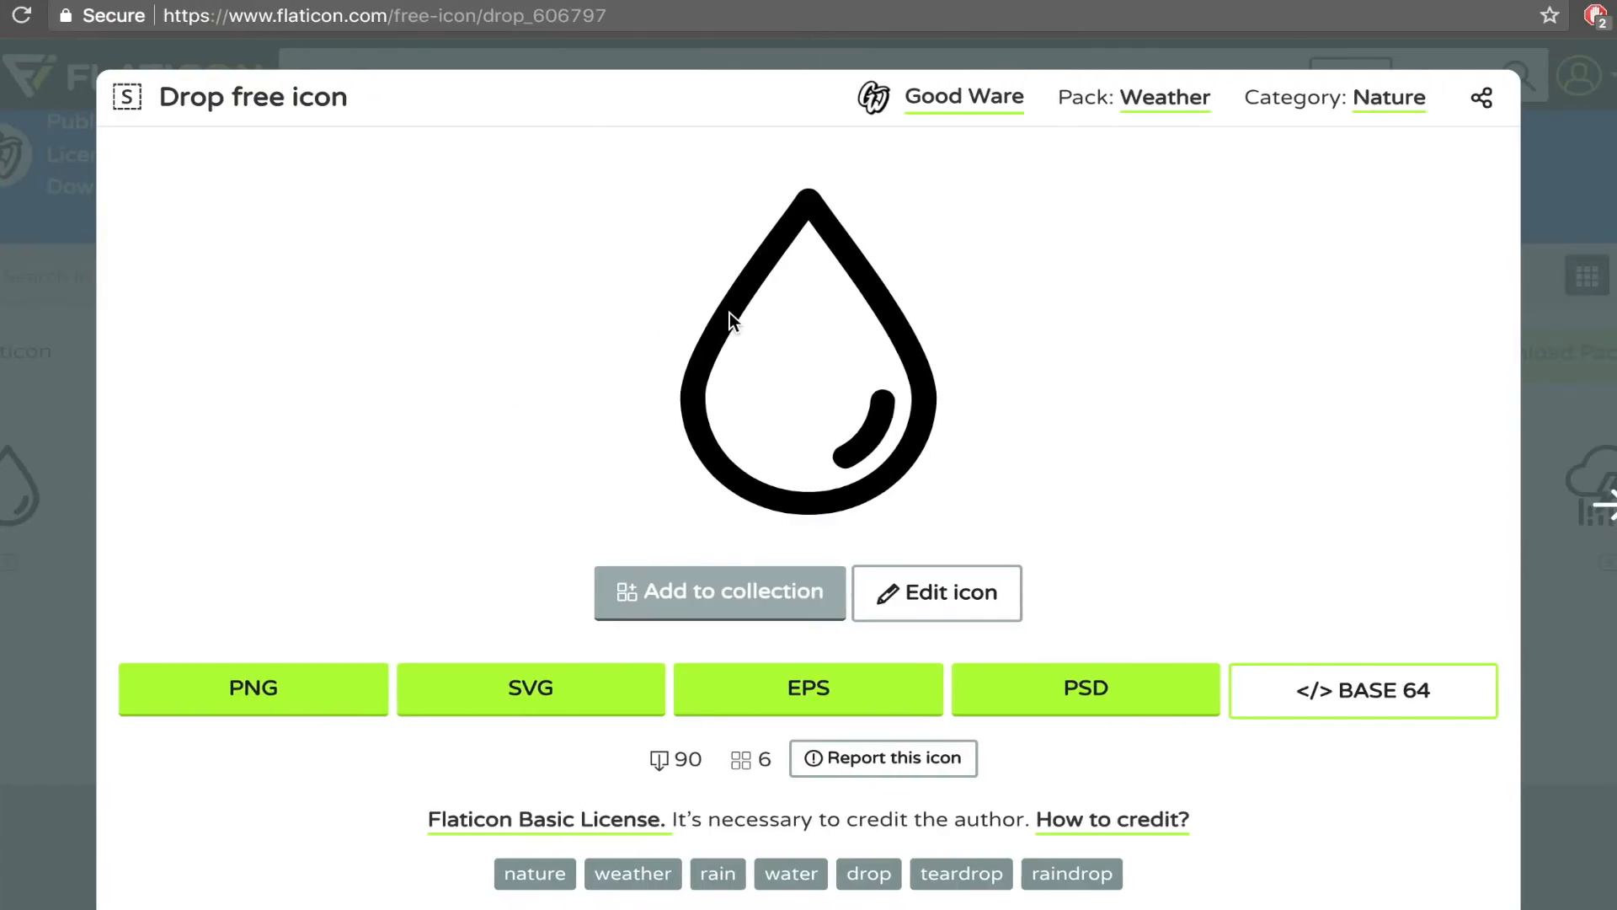
right_click(730, 311)
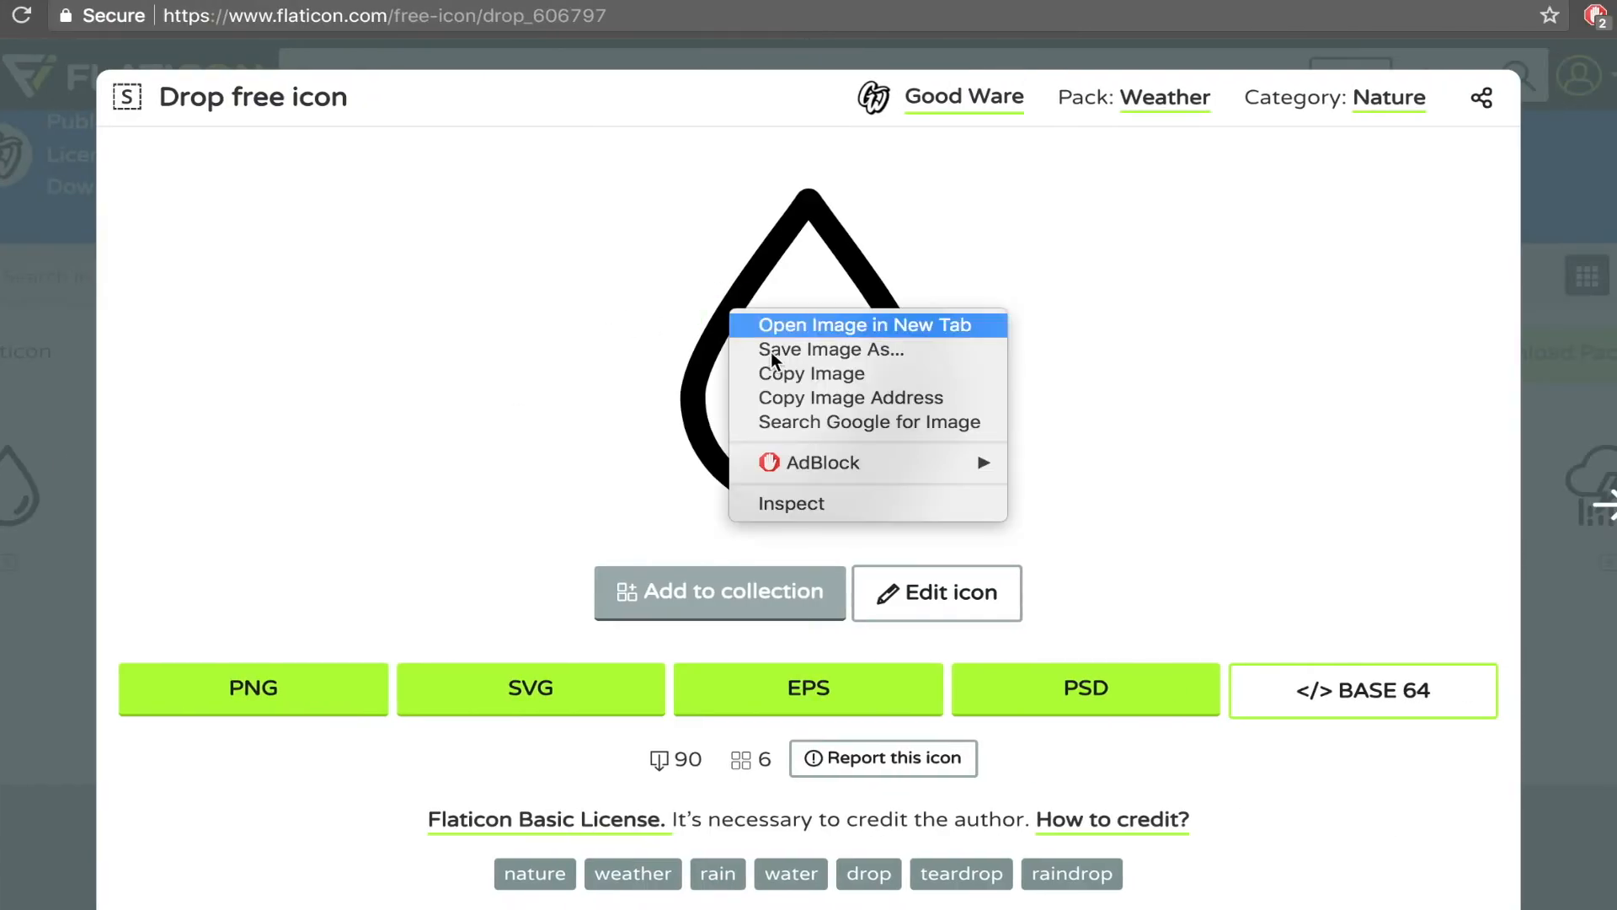
left_click(810, 373)
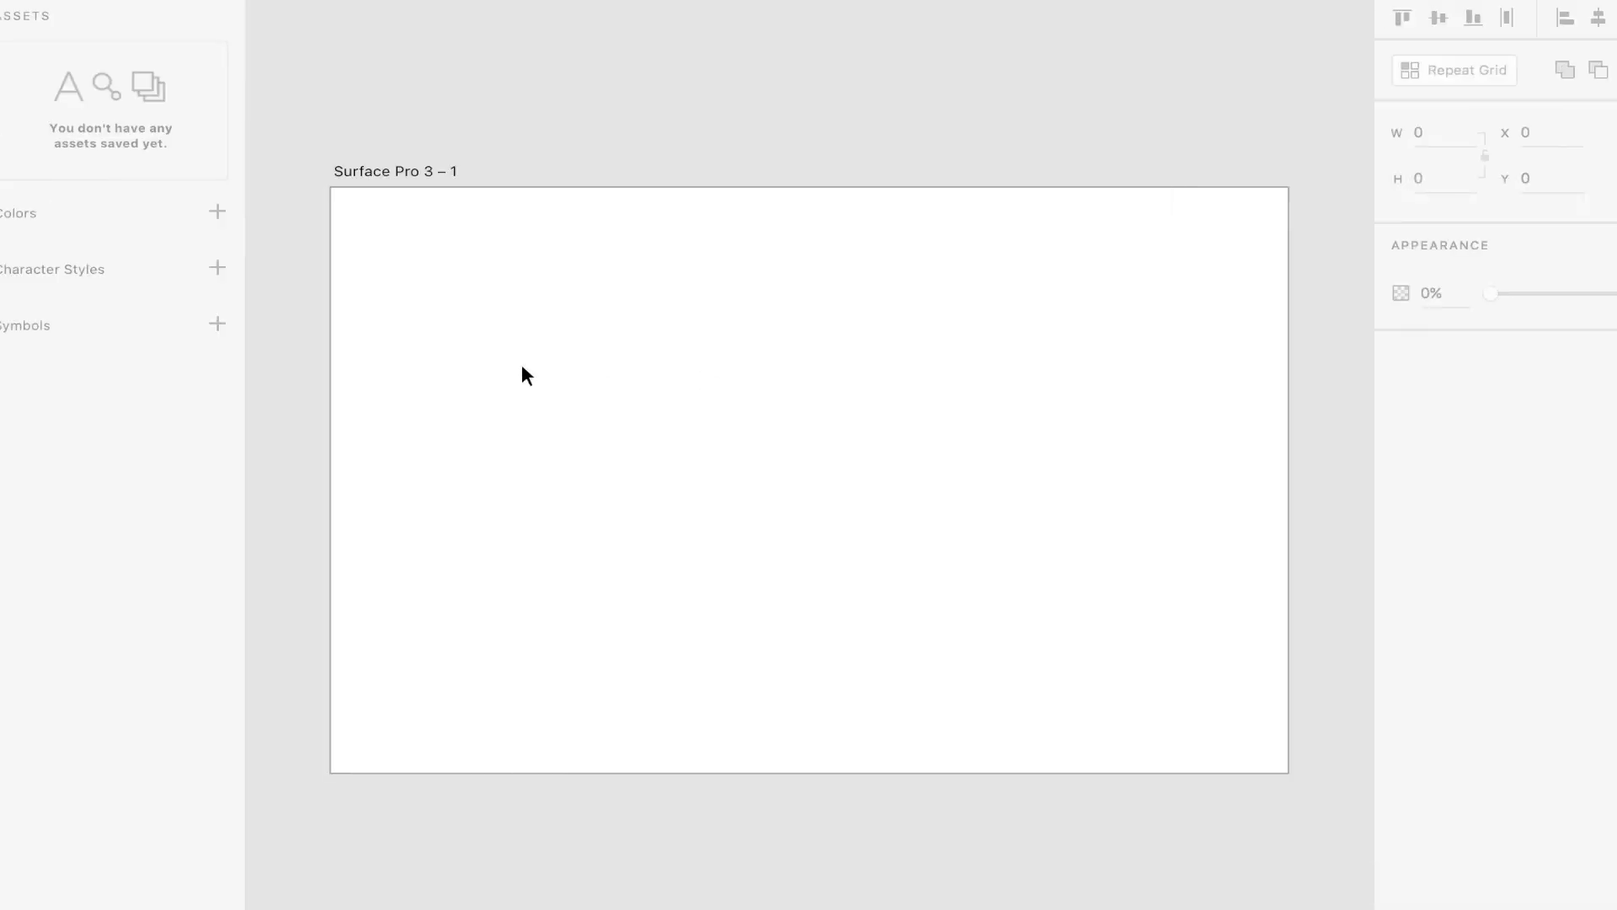
key("super+v")
left_click_drag(796, 475, 425, 320)
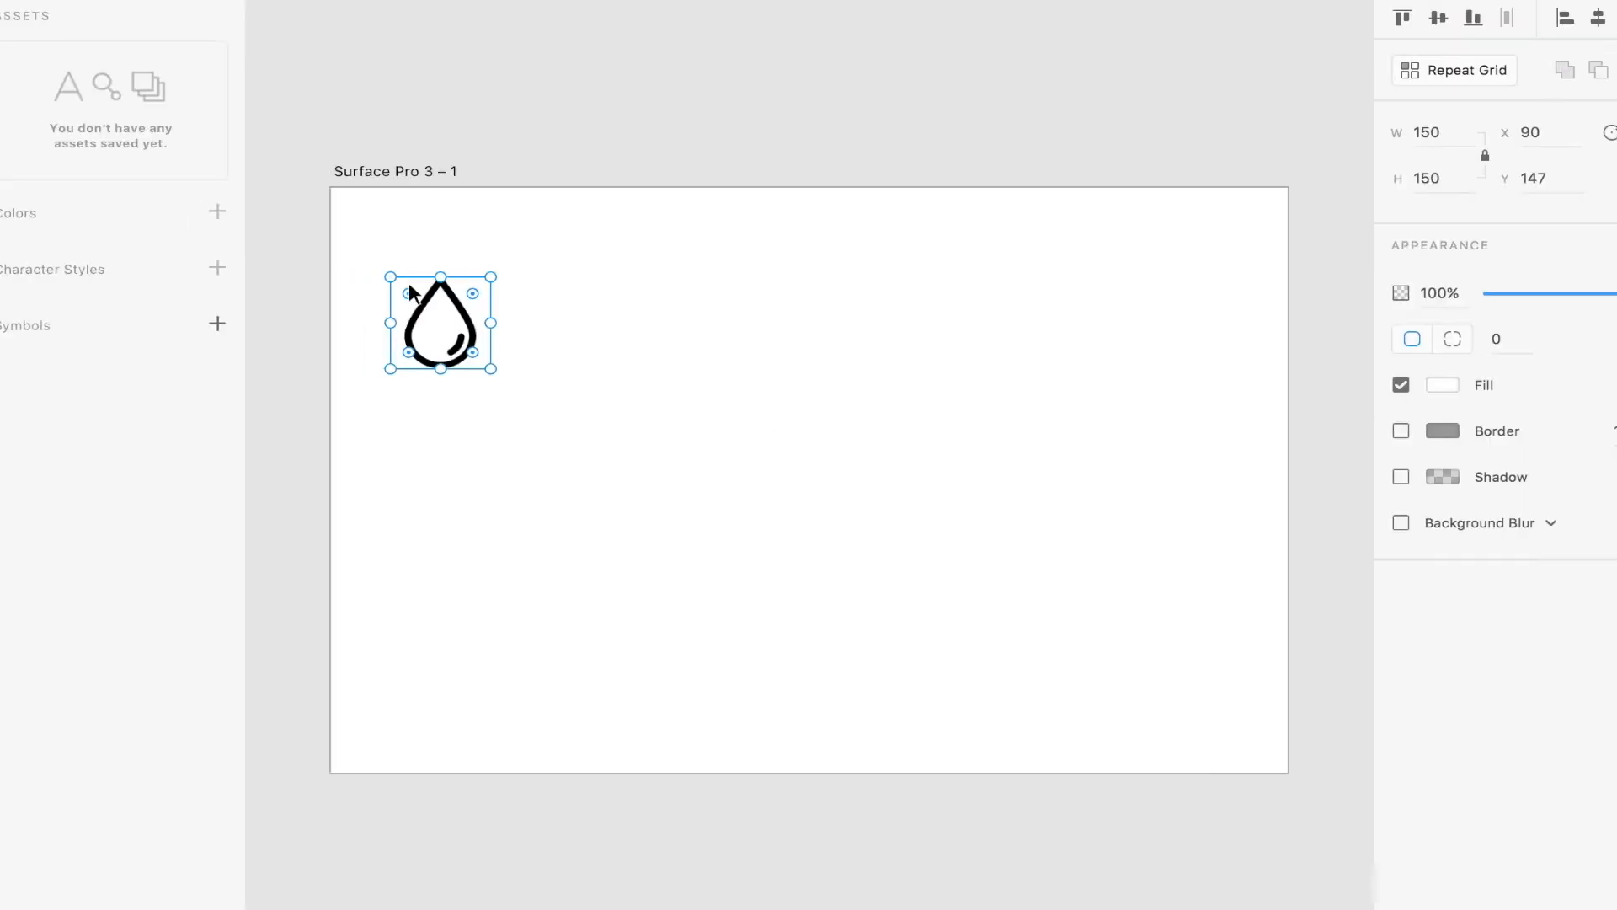
- Make the pasted drop icon a symbol
right_click(451, 291)
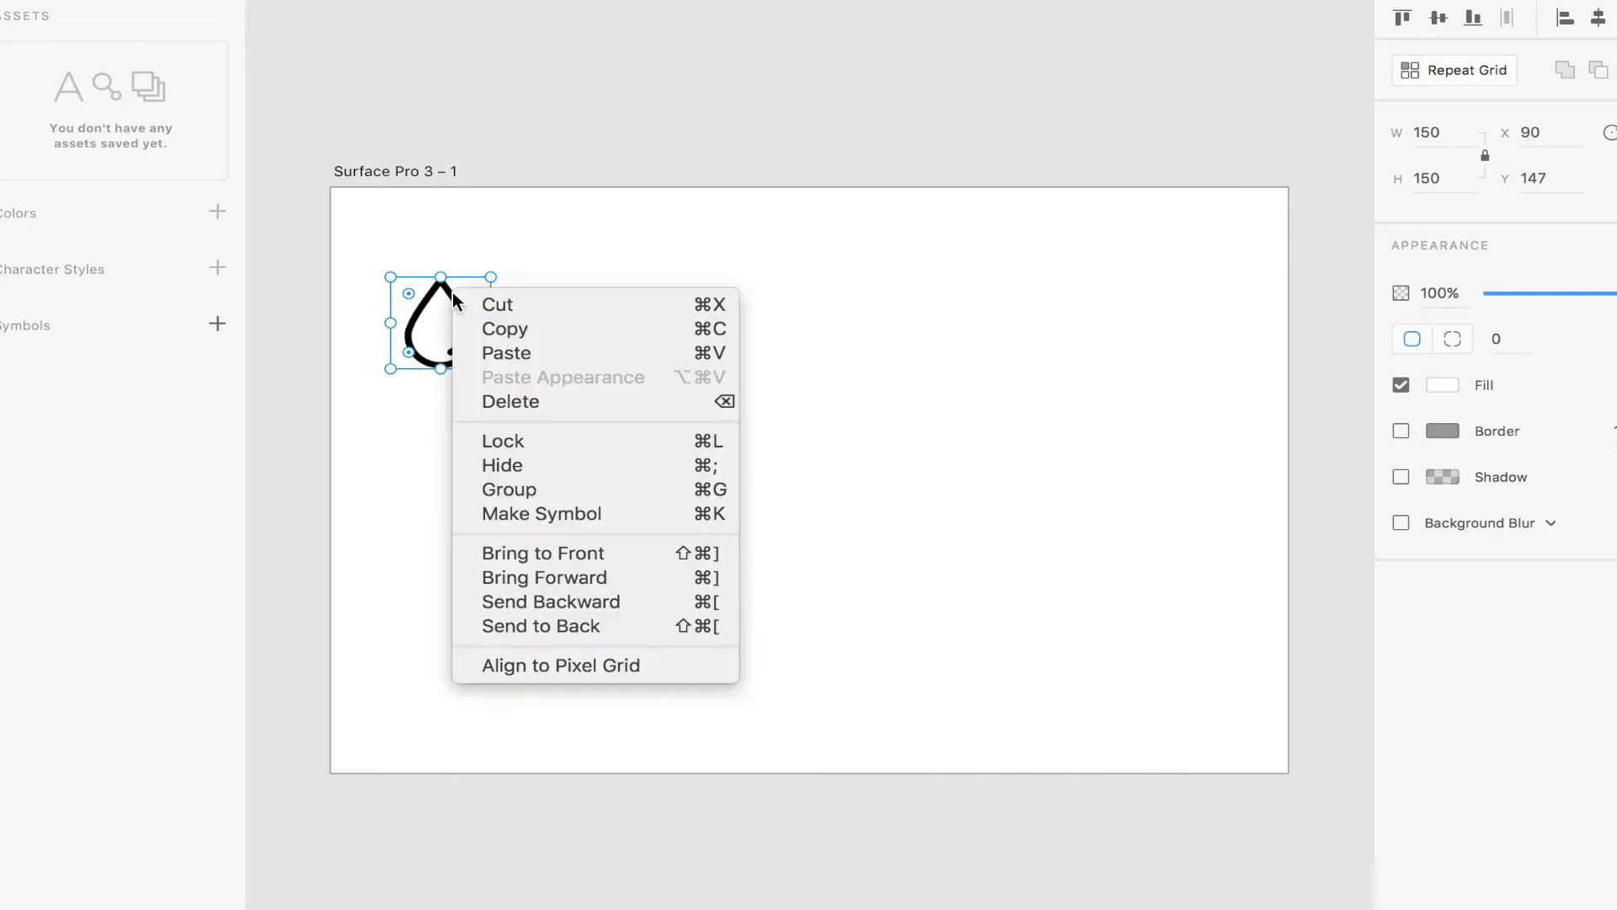
left_click(655, 512)
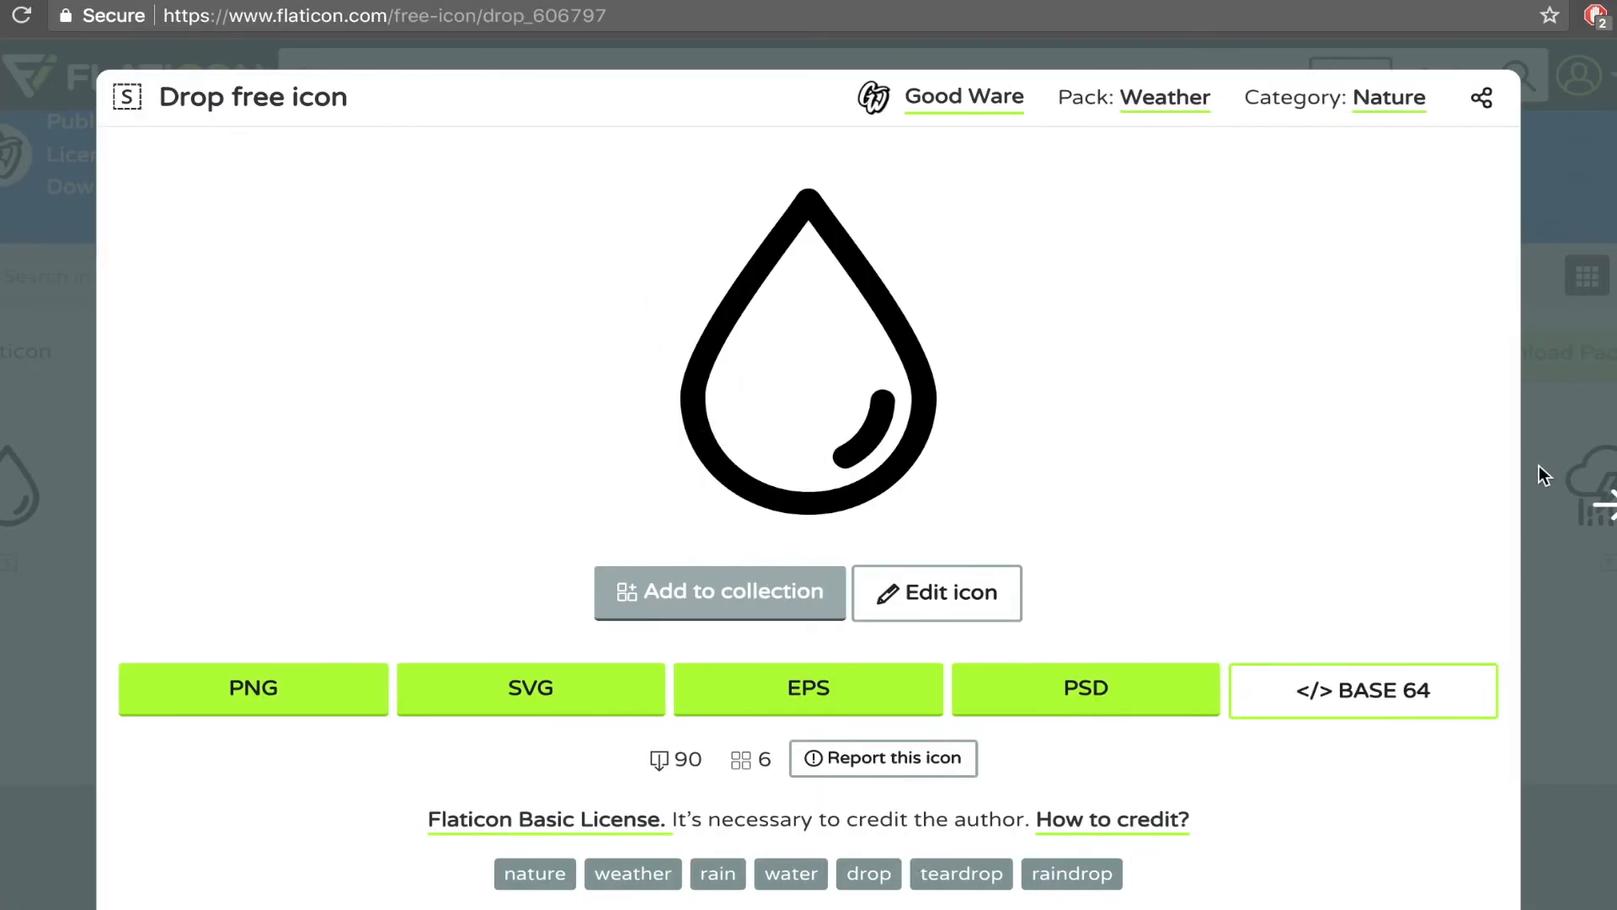
- Copy the Cloudy icon's image from Flaticon's Weather pack and paste it onto the Surface Pro 3 artboard
left_click(1600, 504)
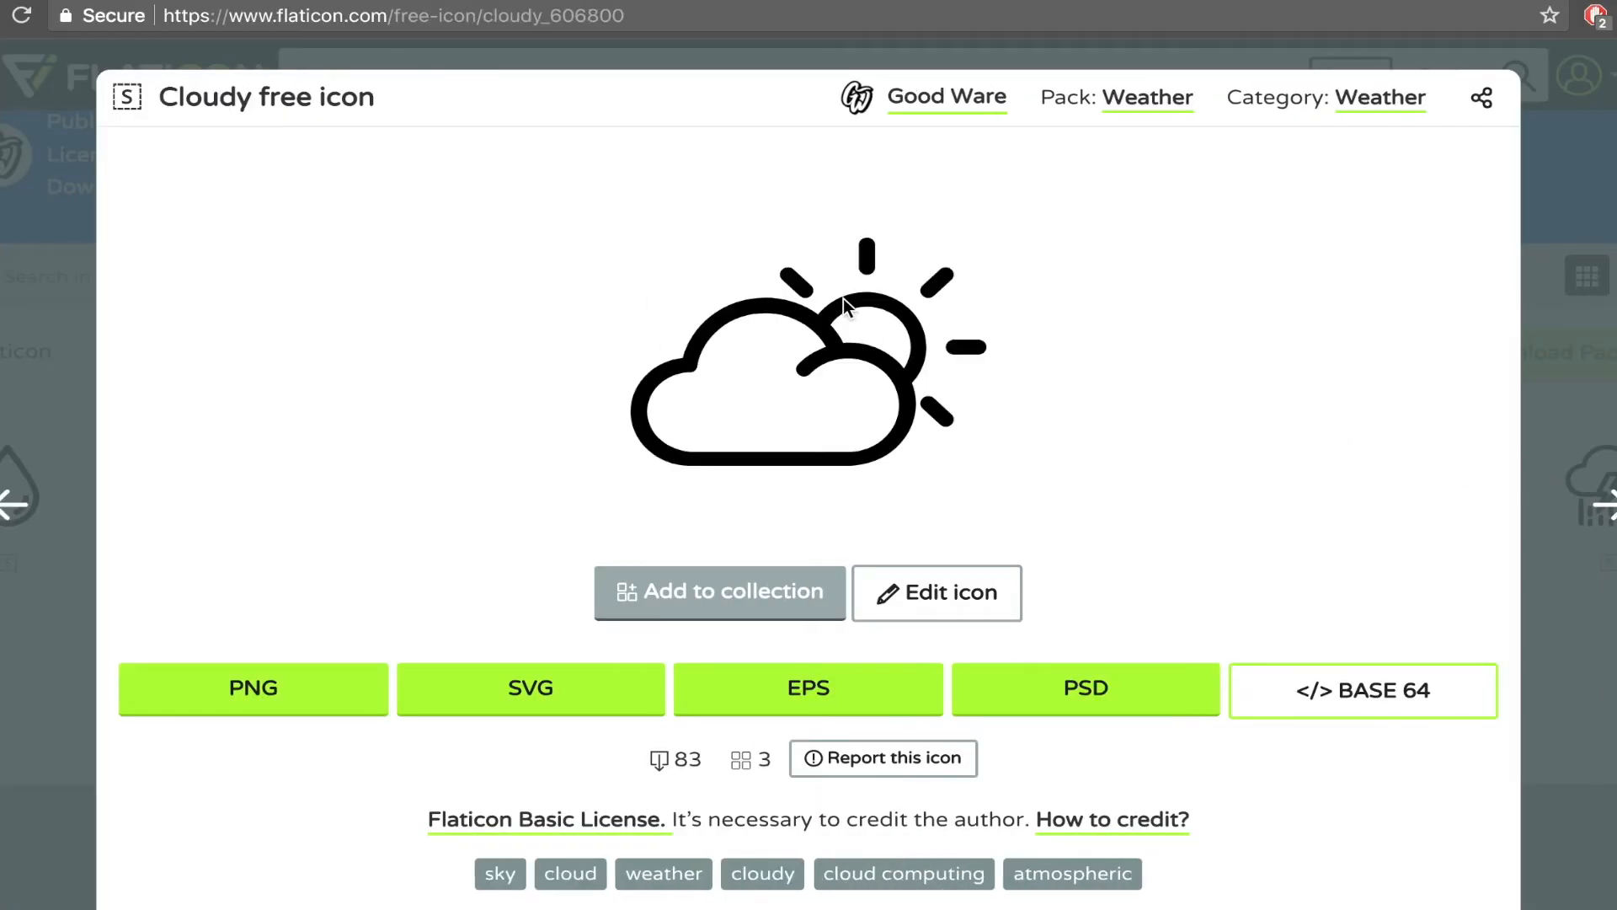
right_click(845, 300)
left_click(917, 360)
key("ctrl+Left")
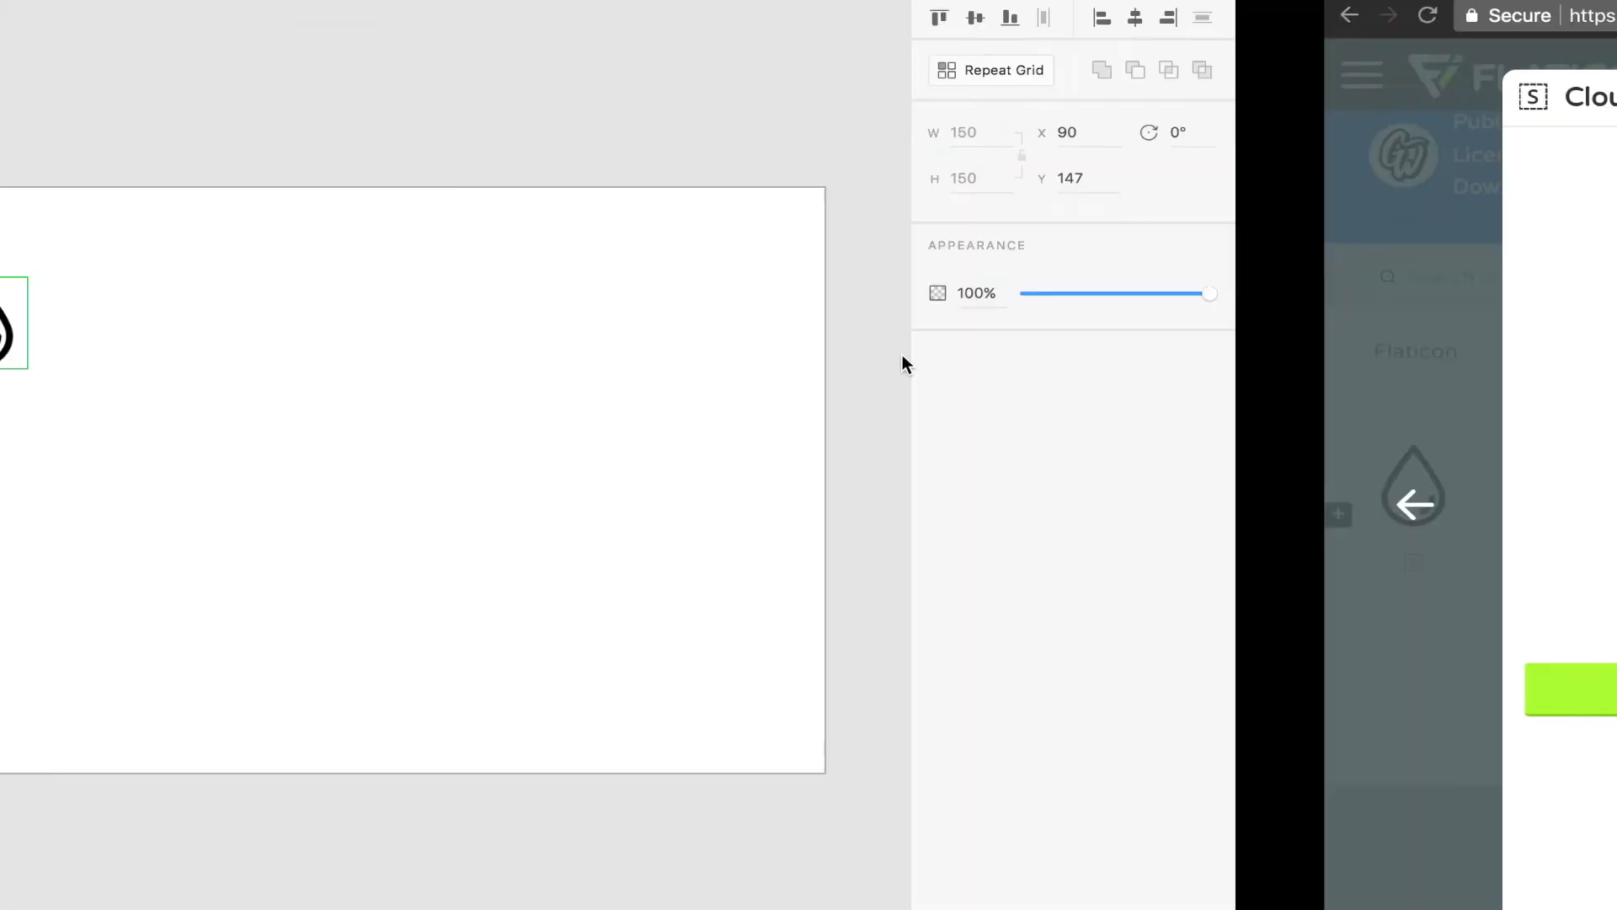
left_click(792, 425)
key("ctrl+v")
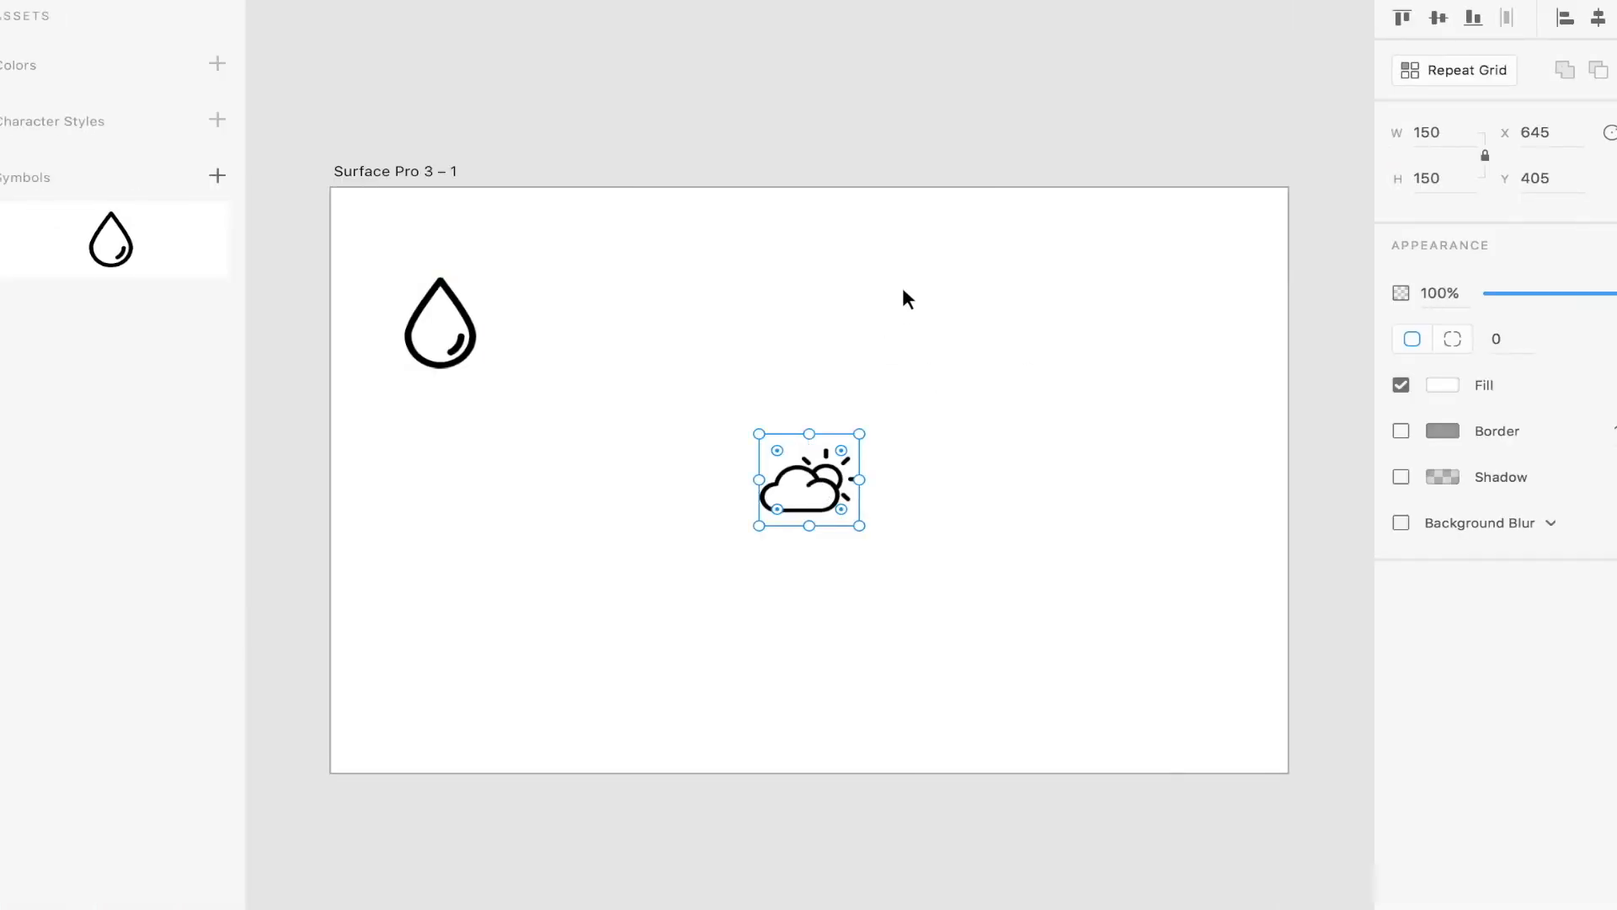
left_click(905, 299)
- Copy the Cloud icon's image from the Weather pack, paste it onto the artboard, and move it to X 958, Y 222
key("ctrl+Right")
left_click(1601, 504)
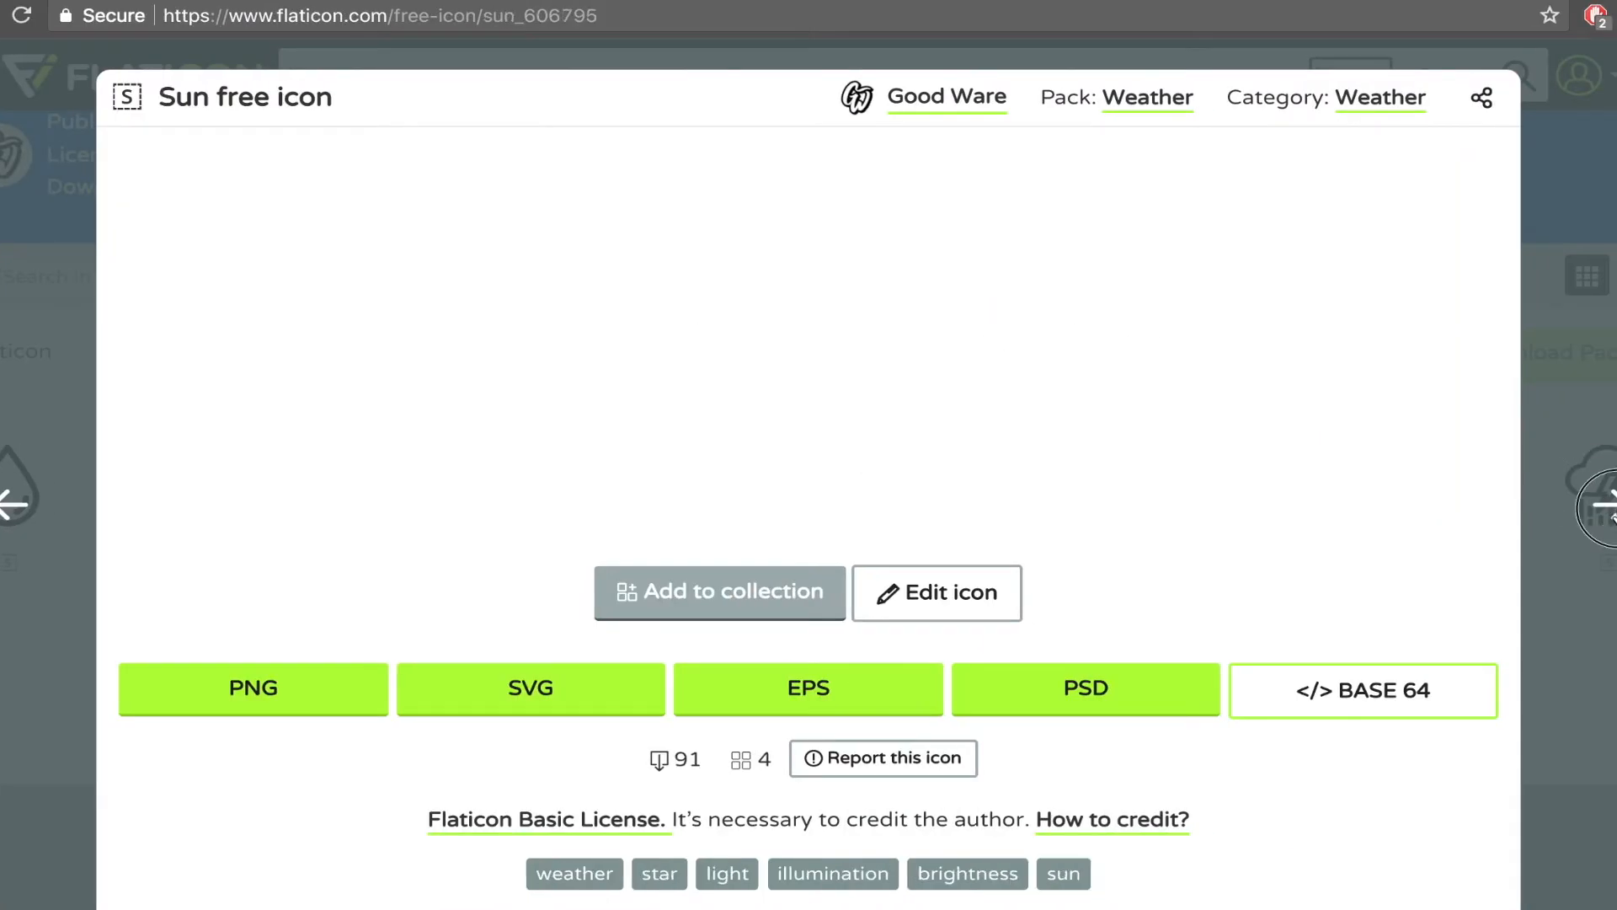
left_click(1607, 509)
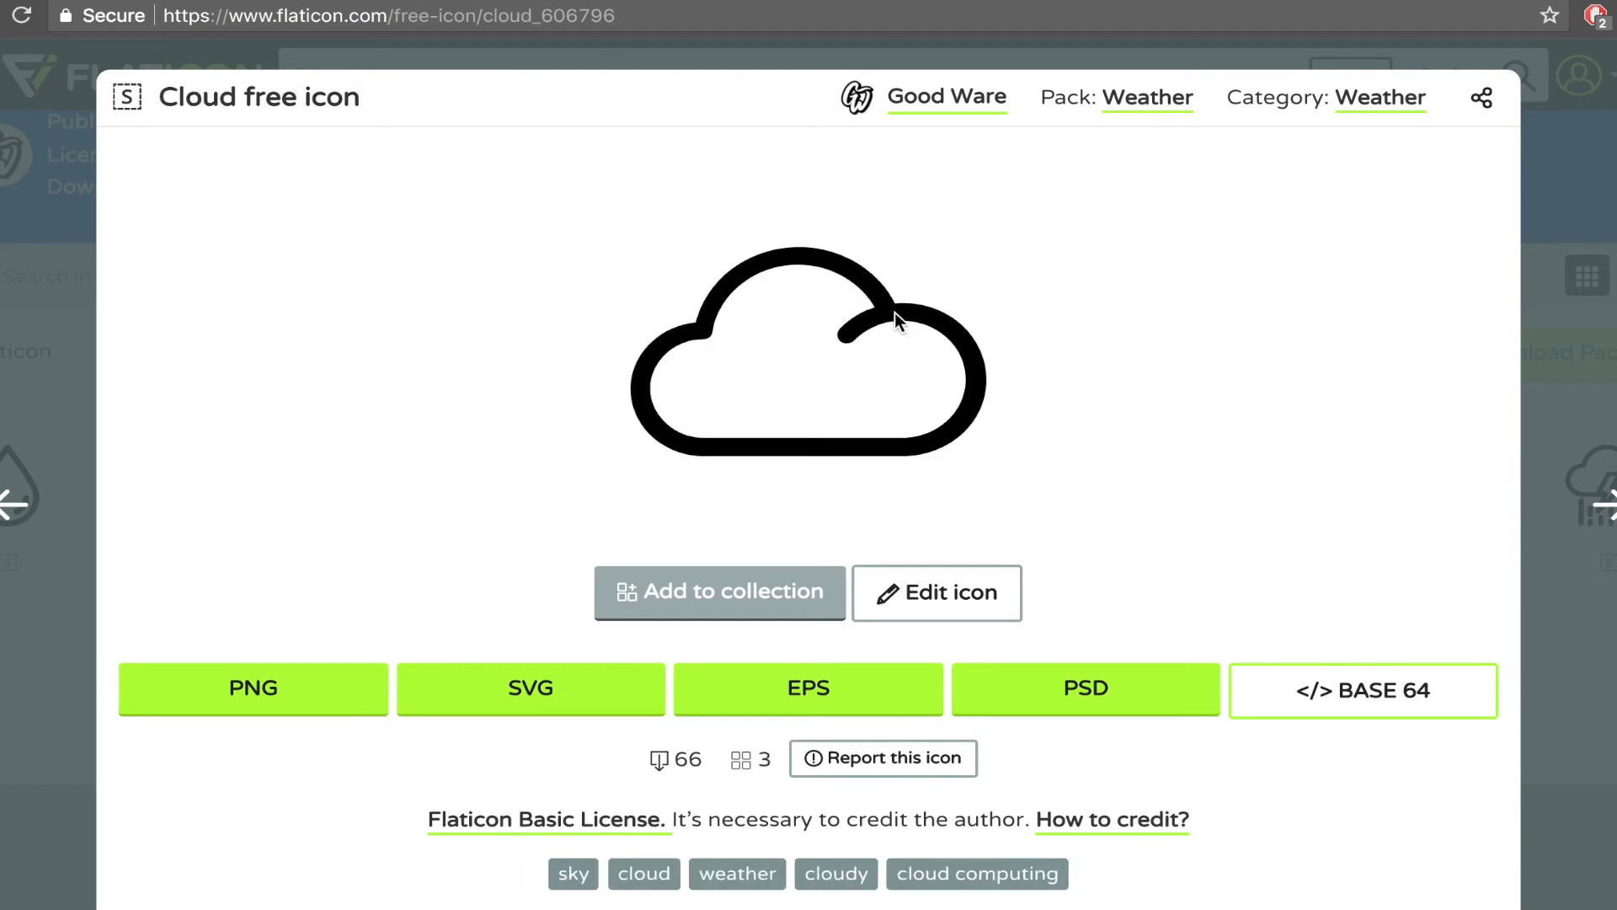
right_click(937, 318)
left_click(1002, 385)
key("ctrl+Left")
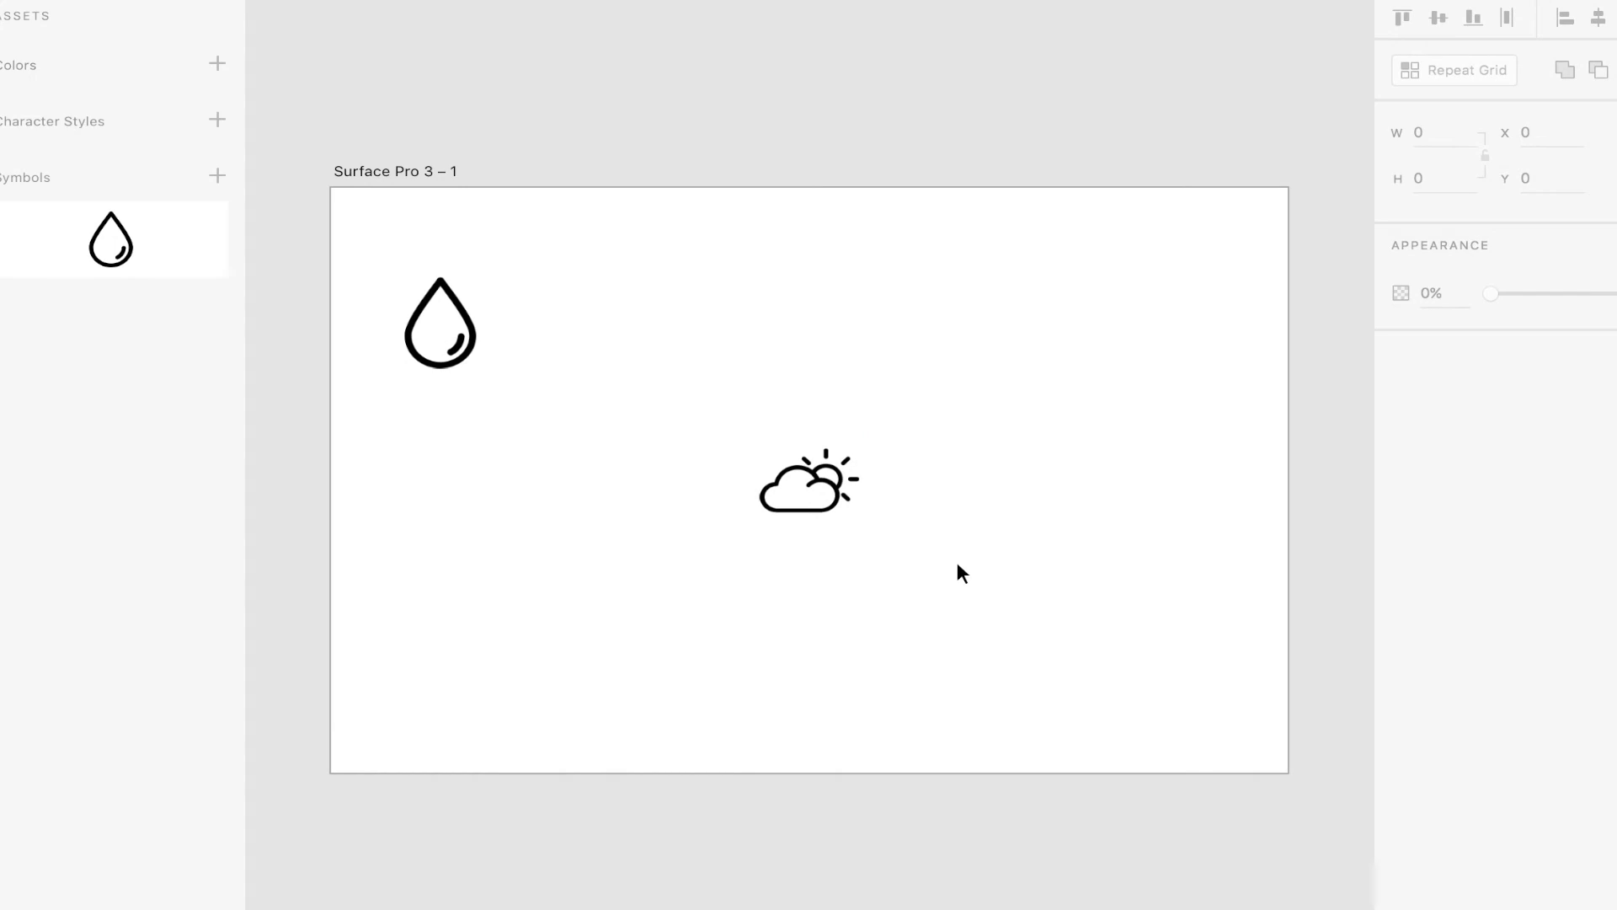
key("ctrl+v")
left_click(814, 455)
left_click_drag(817, 461, 1026, 349)
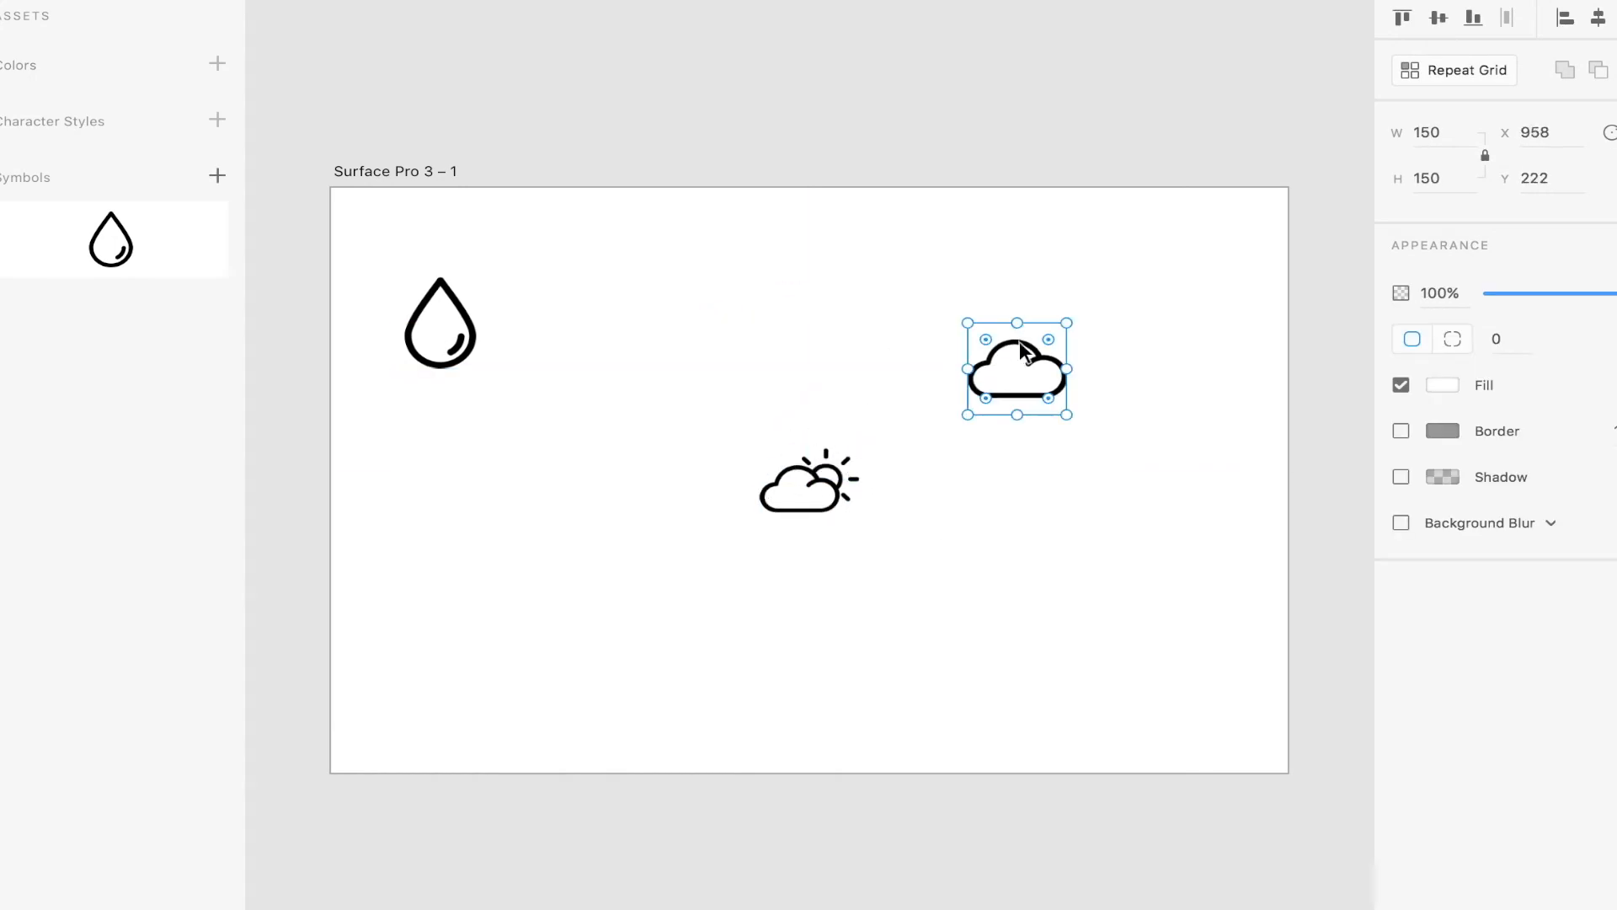
- Make the cloud-and-sun icon and the plain cloud icon into separate symbols
left_click(817, 477)
right_click(822, 478)
left_click(944, 698)
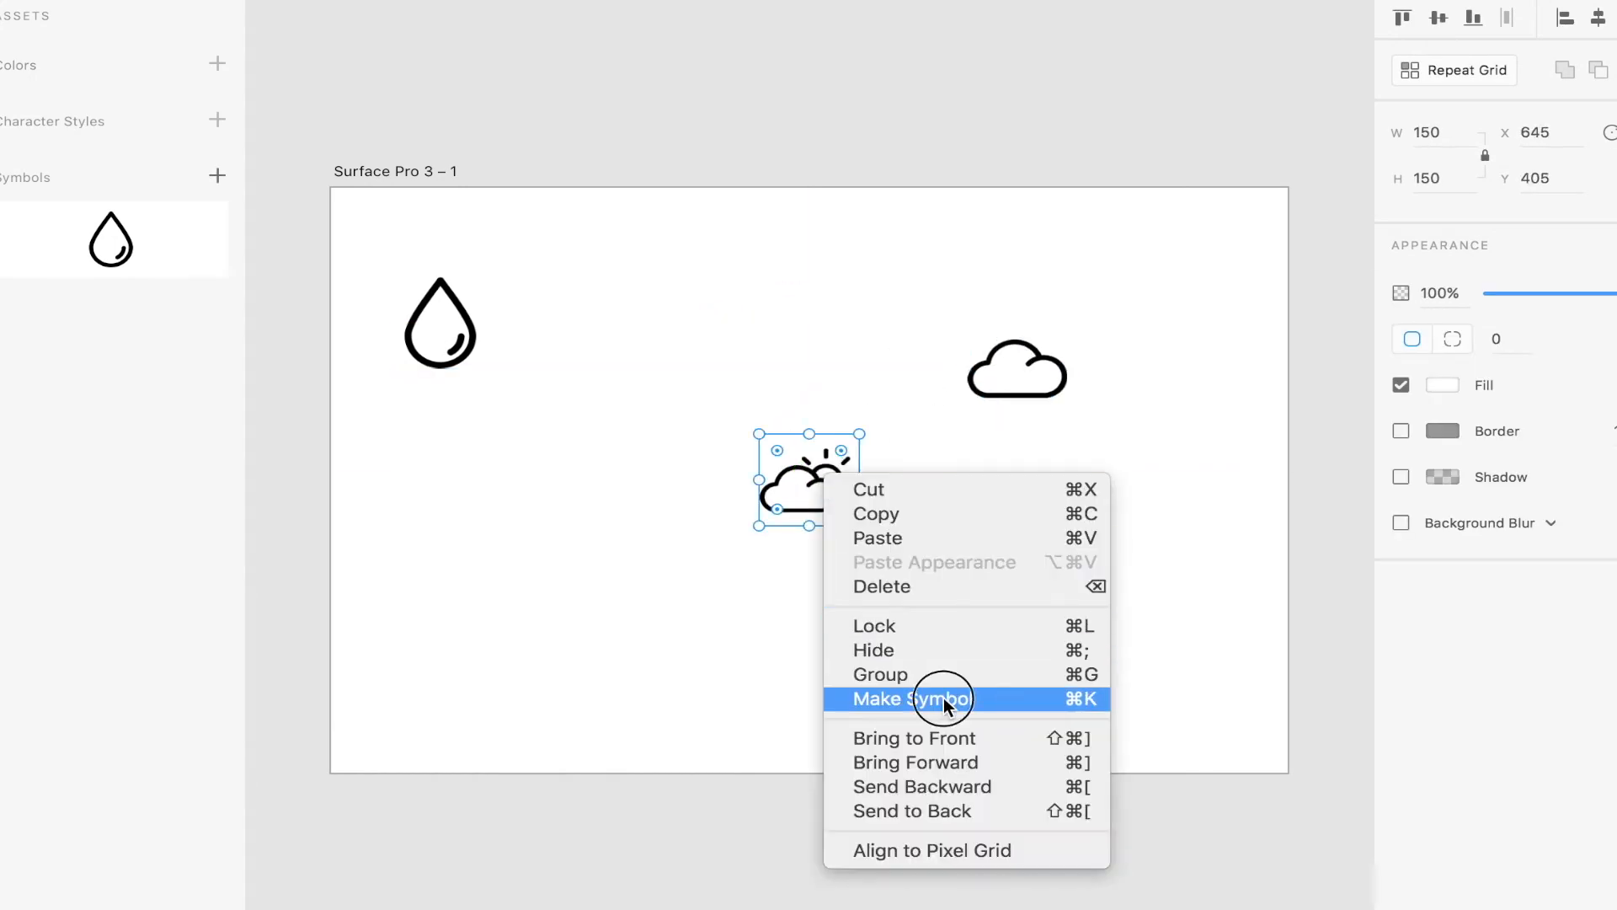
left_click(1004, 389)
right_click(1004, 393)
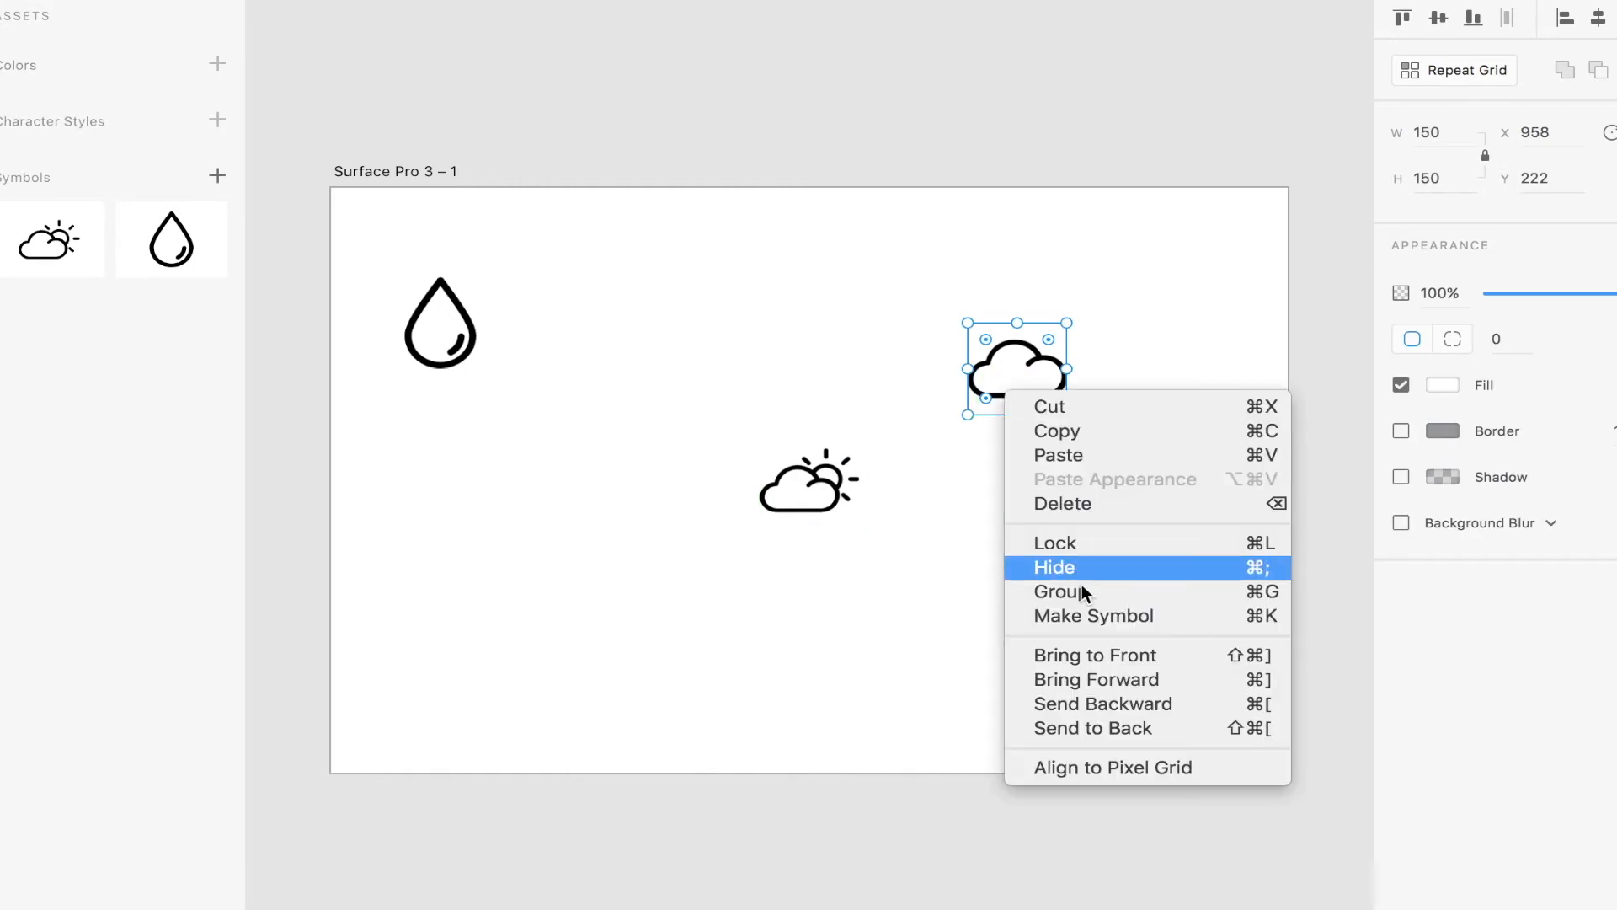
left_click(1083, 614)
- Delete all three weather icons from the Surface Pro 3 artboard
left_click(451, 191)
key("ctrl+a")
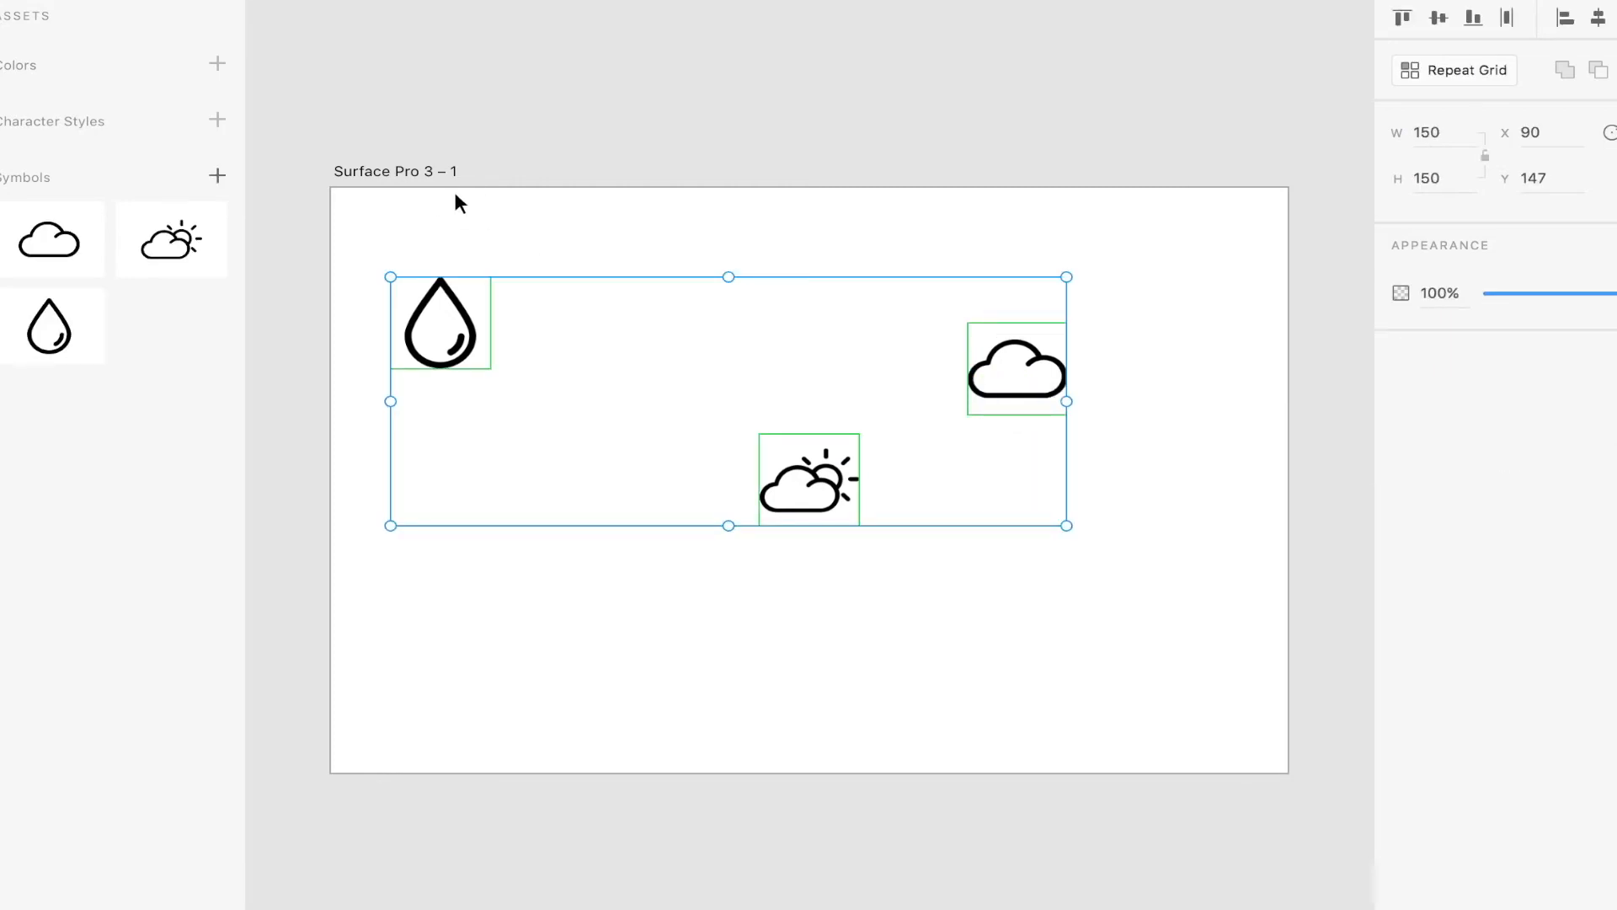
key("Delete")
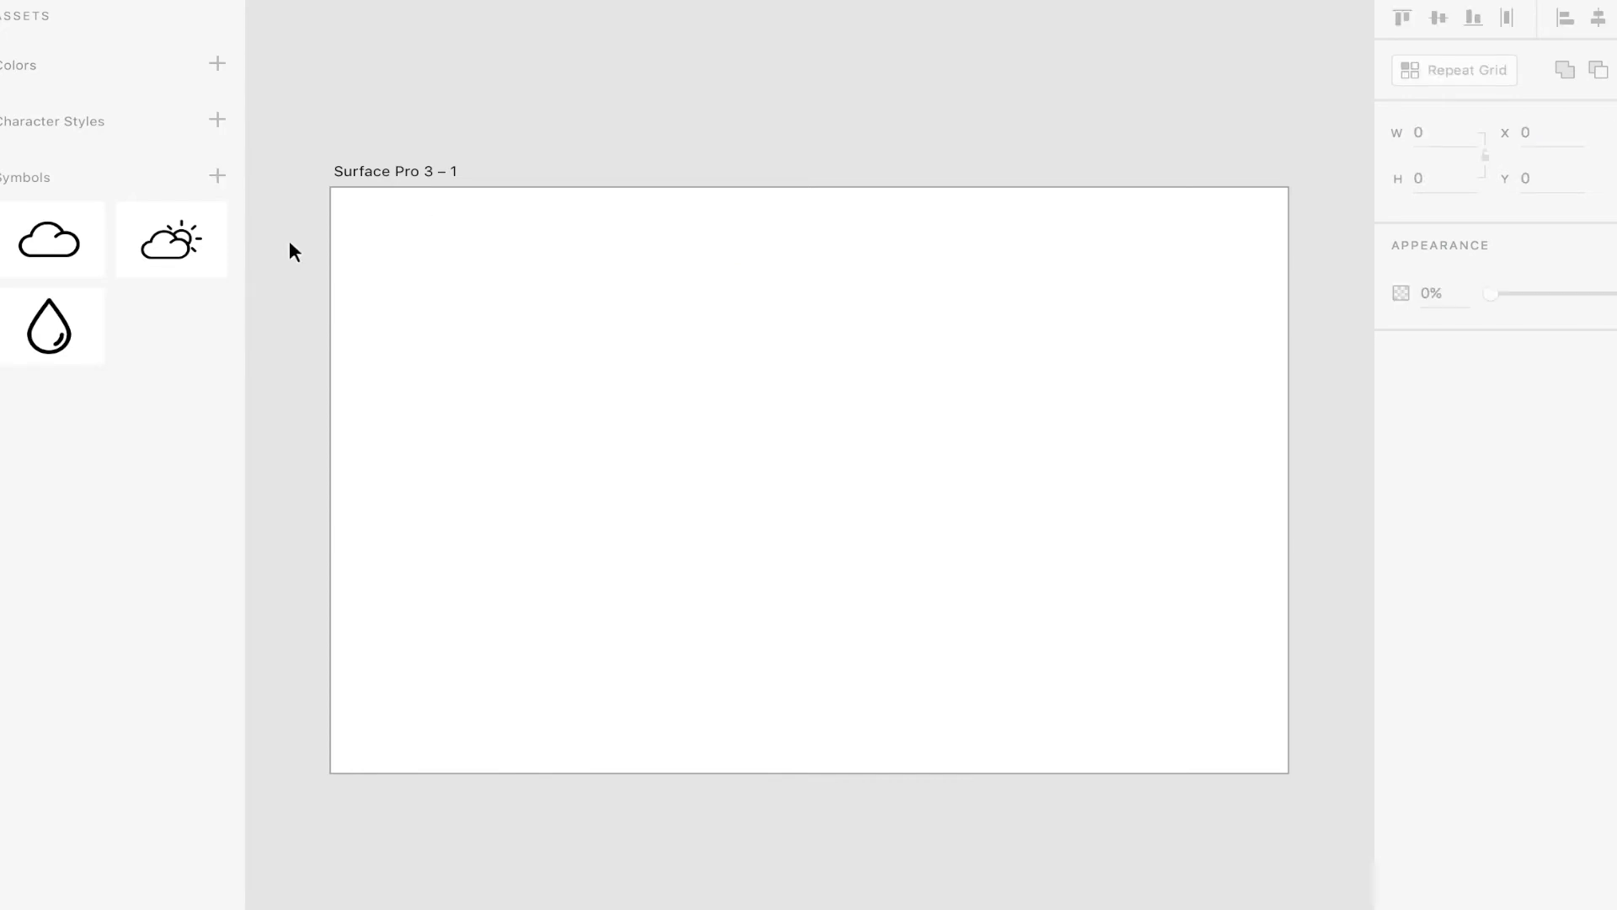
- Add an iPad Pro 10.5in artboard beside the Surface Pro 3 artboard and two more of that size above
scroll(1162, 296, "down", 3)
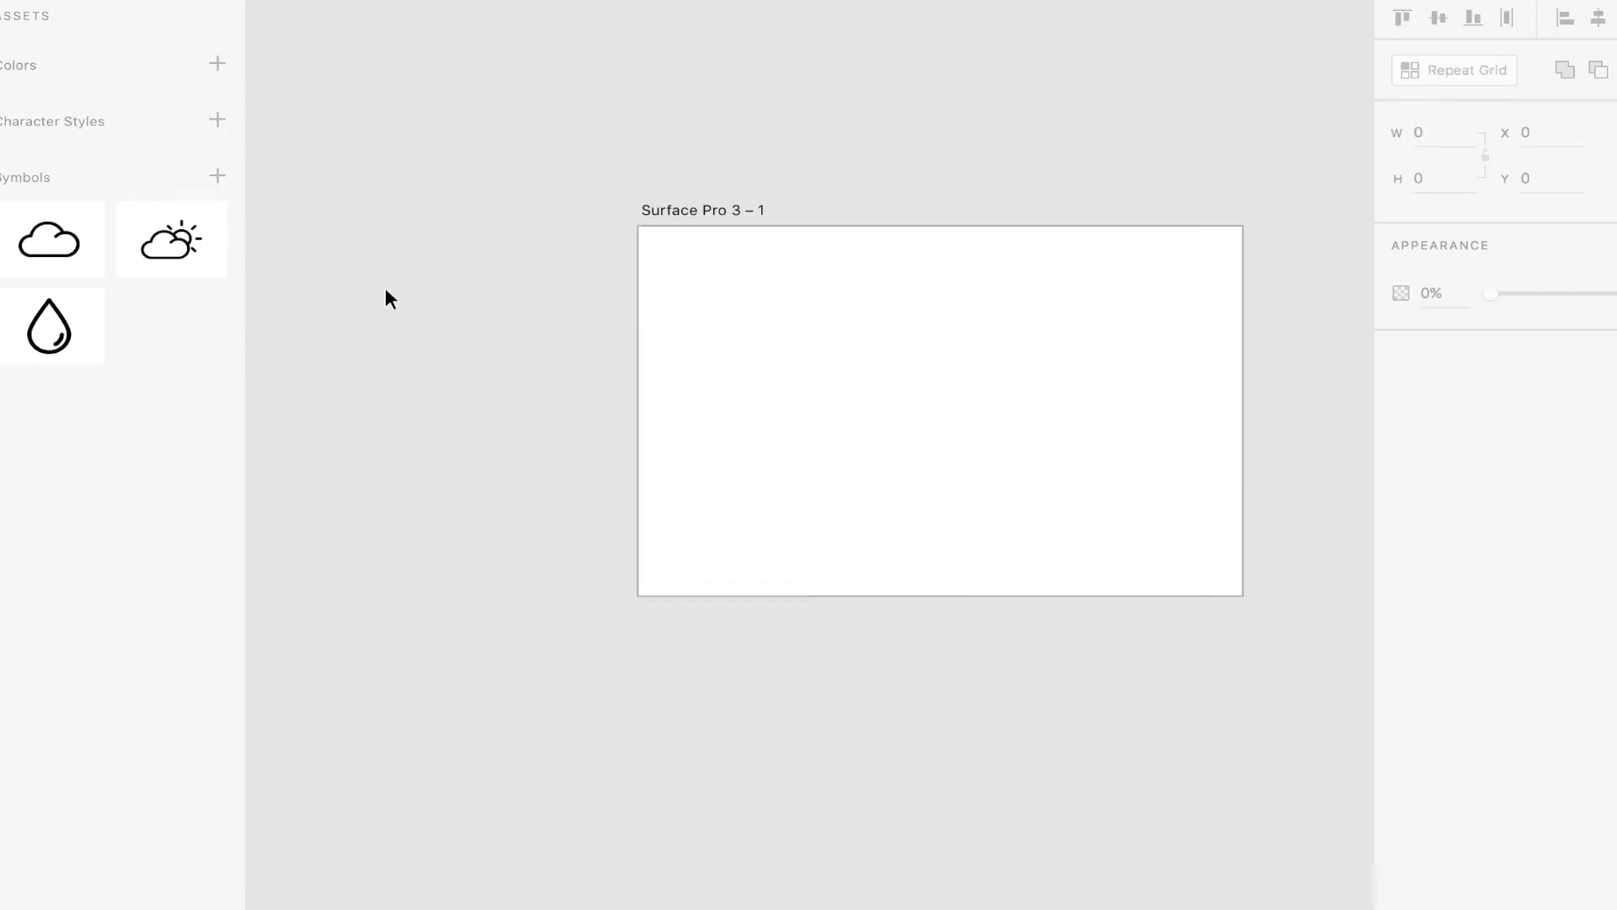
key("a")
scroll(1034, 457, "right", 5)
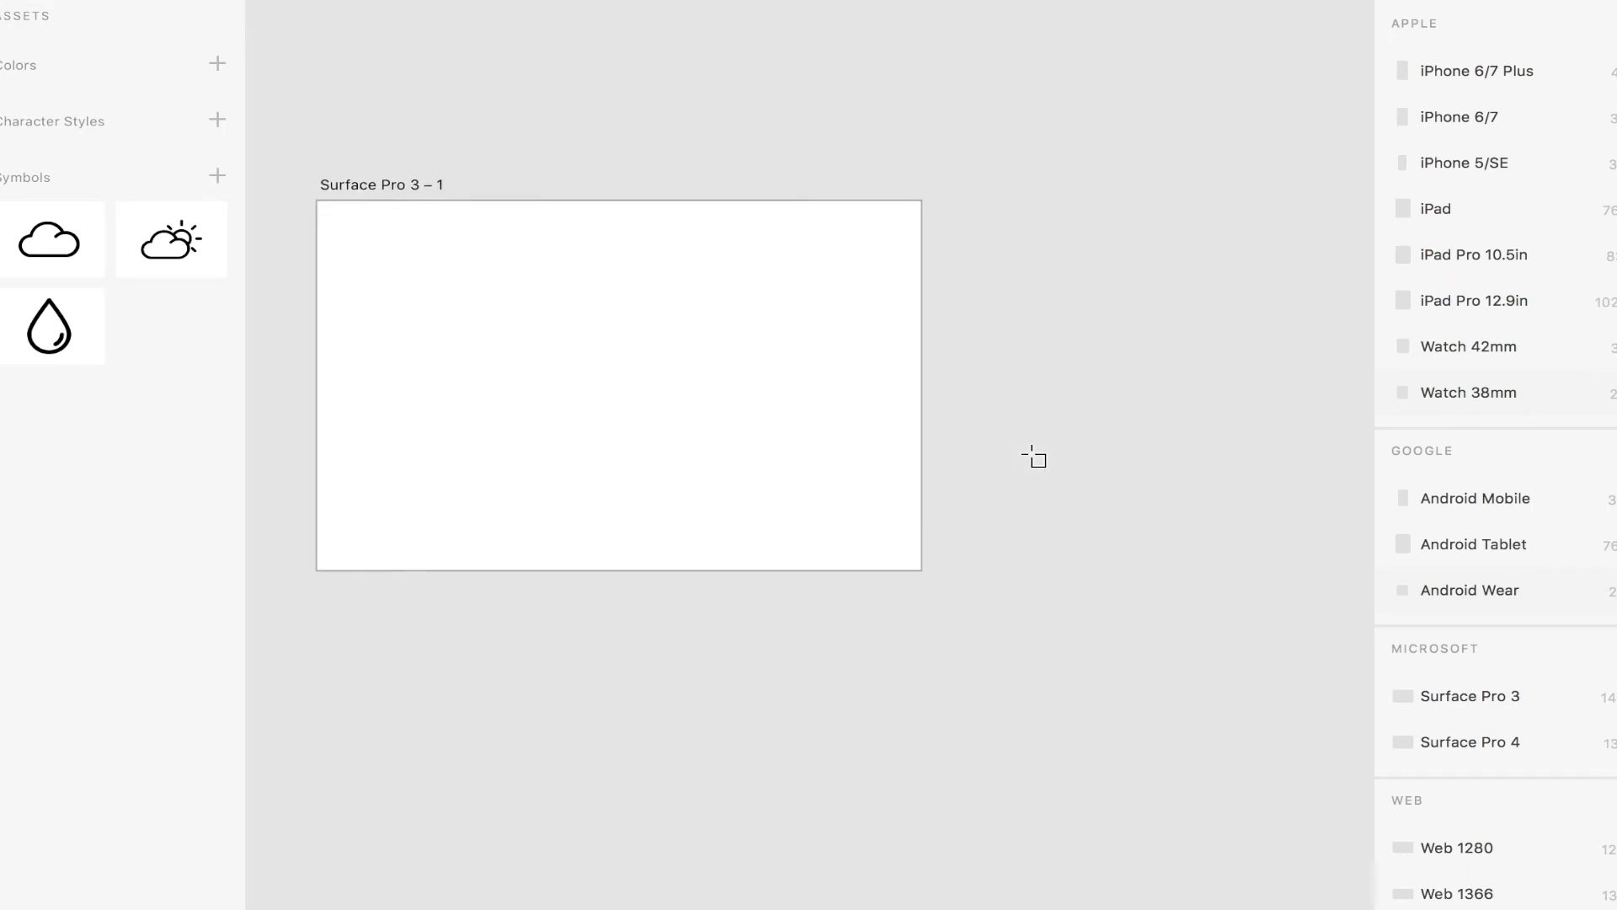
left_click(1472, 257)
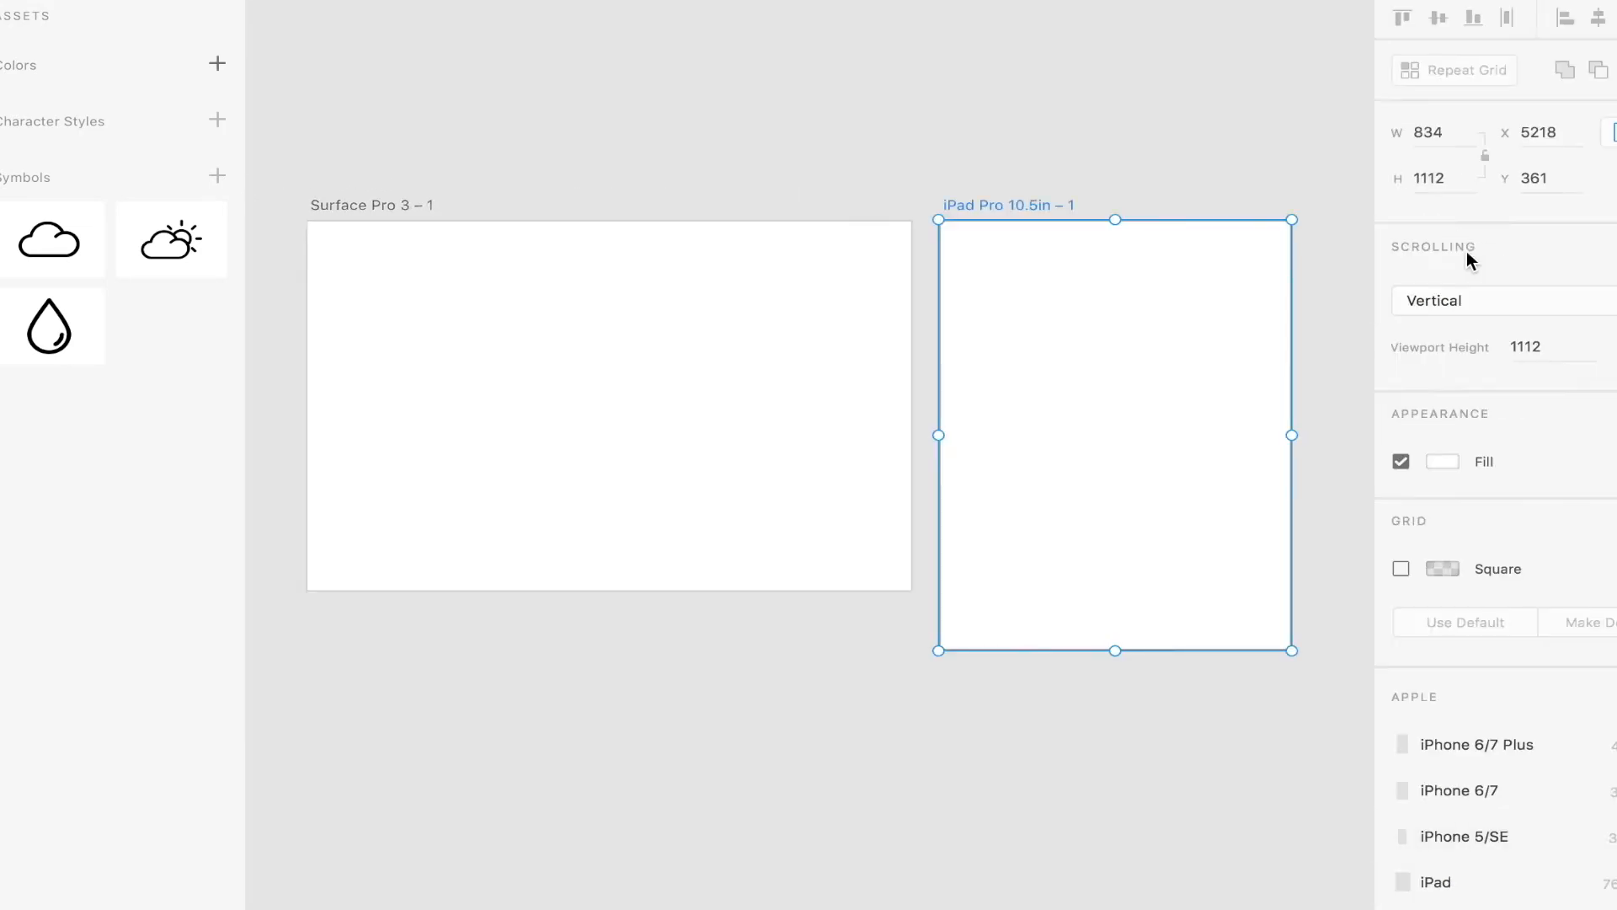
left_click(903, 123)
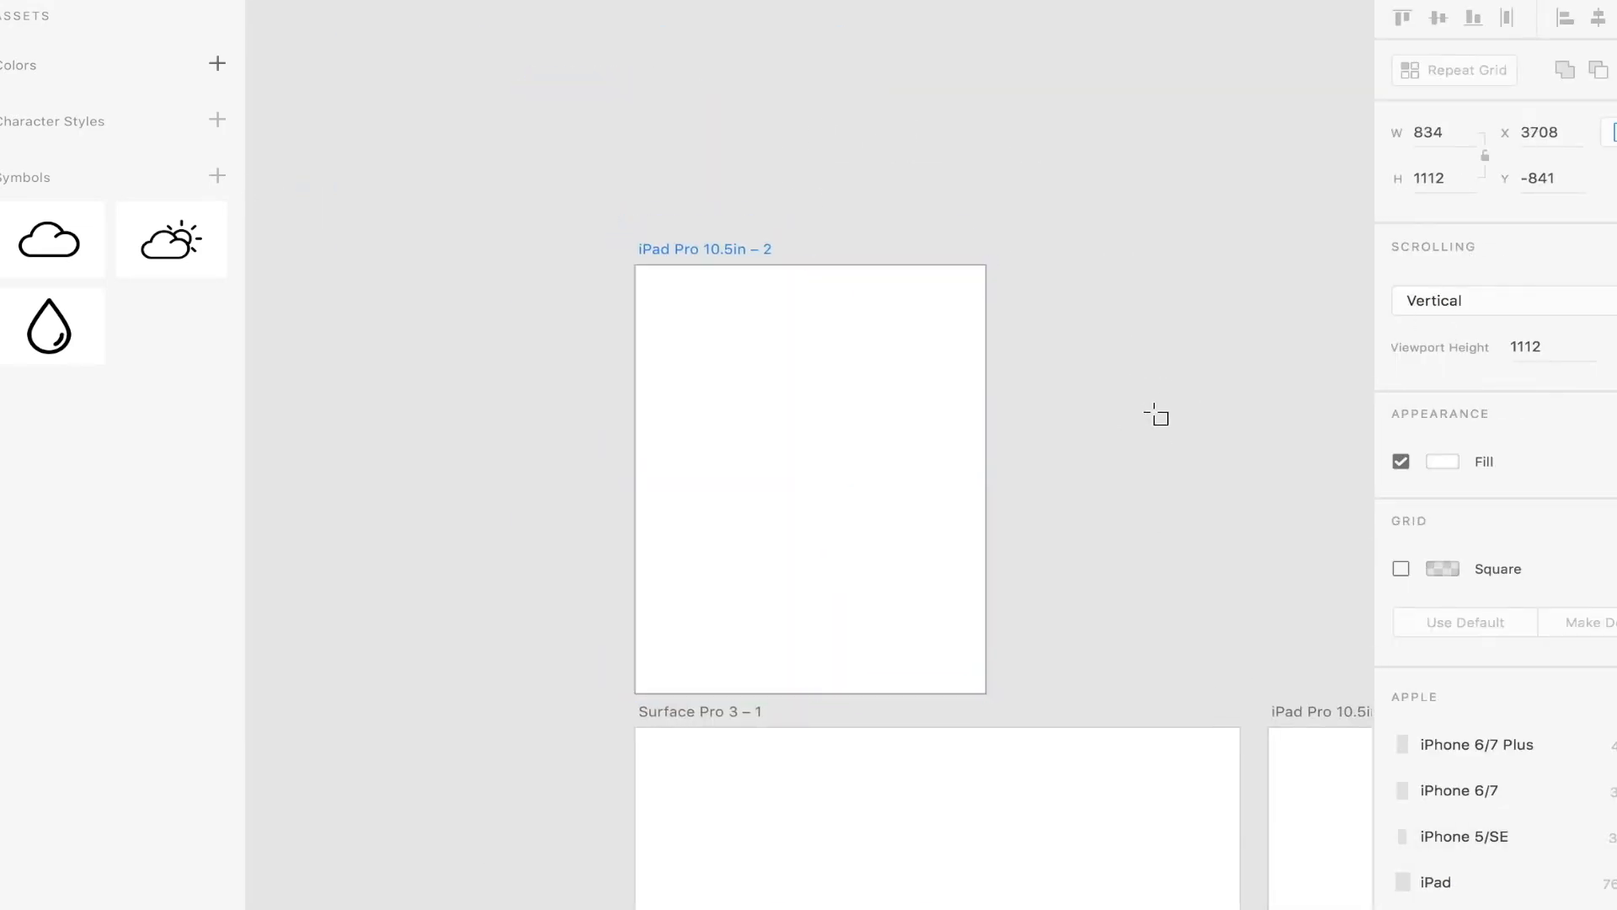
left_click(1154, 415)
key("v")
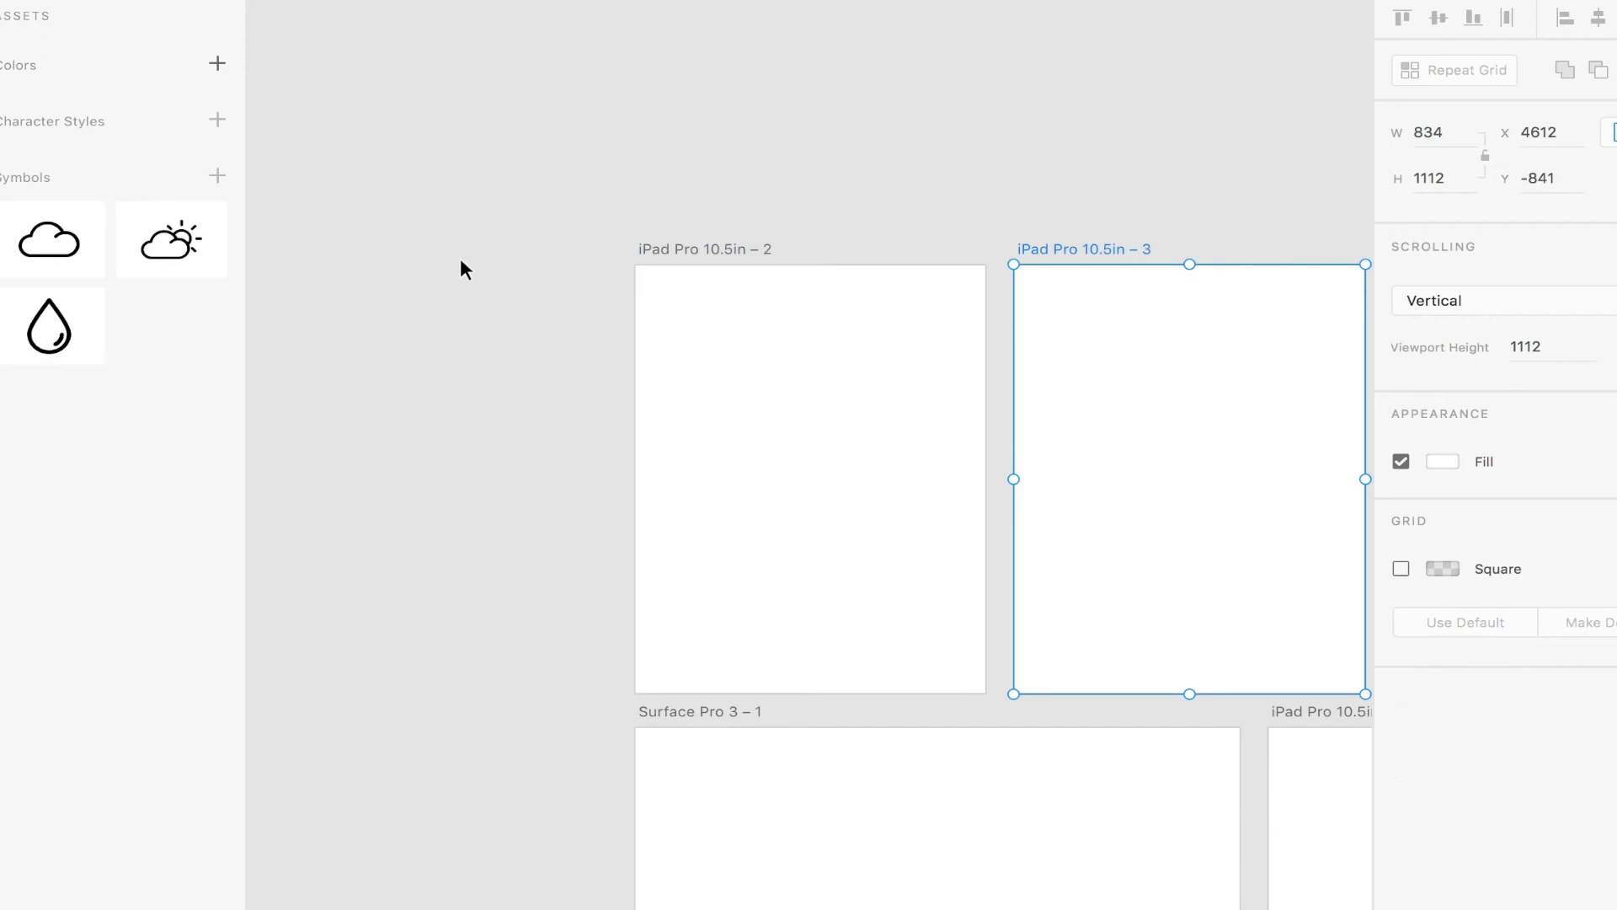
- Place one cloud and three cloud-and-sun symbols on the iPad Pro 10.5in – 2 artboard, and a drop symbol on Surface Pro 3 – 1
scroll(460, 258, "right", 5)
scroll(471, 322, "down", 3)
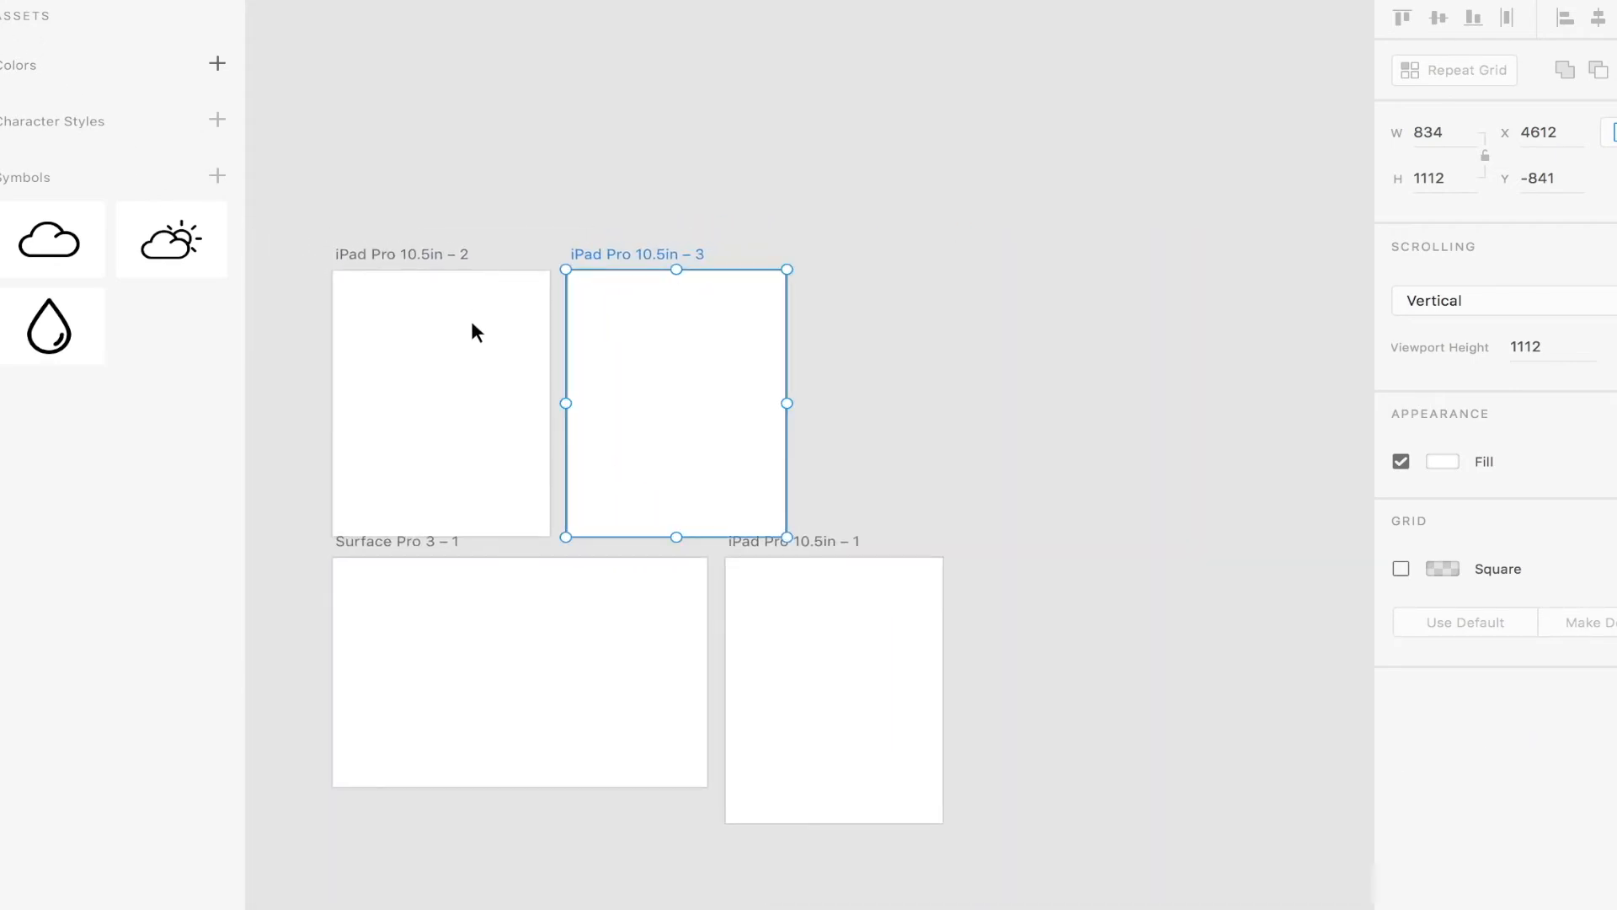
scroll(472, 324, "up", 3)
scroll(472, 325, "down", 2)
scroll(471, 325, "left", 3)
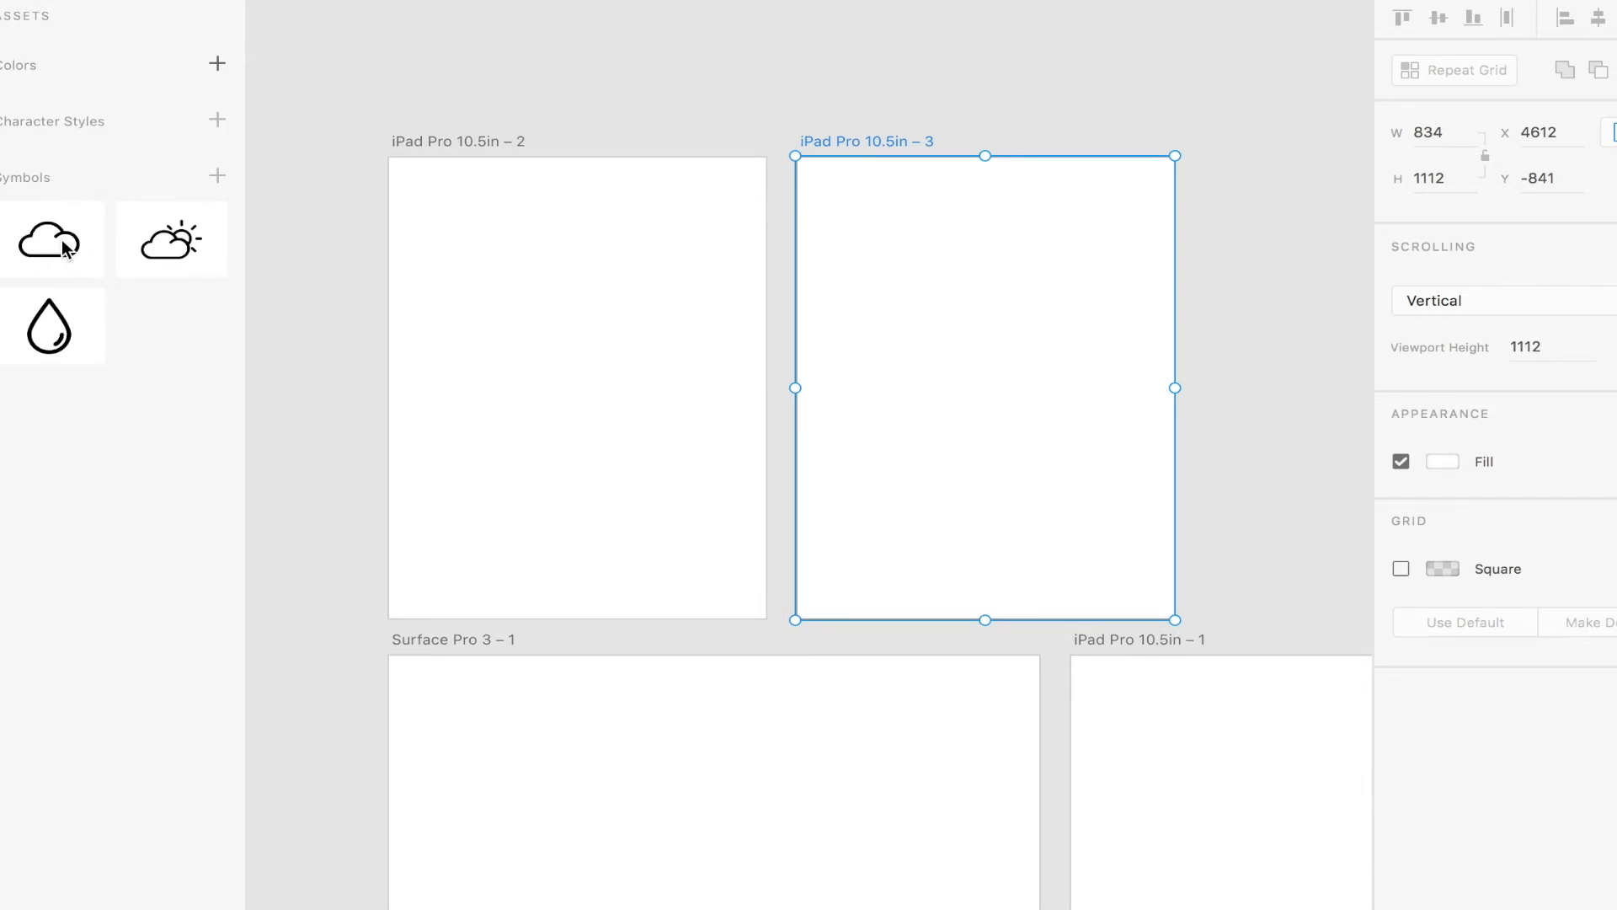
left_click_drag(63, 246, 522, 300)
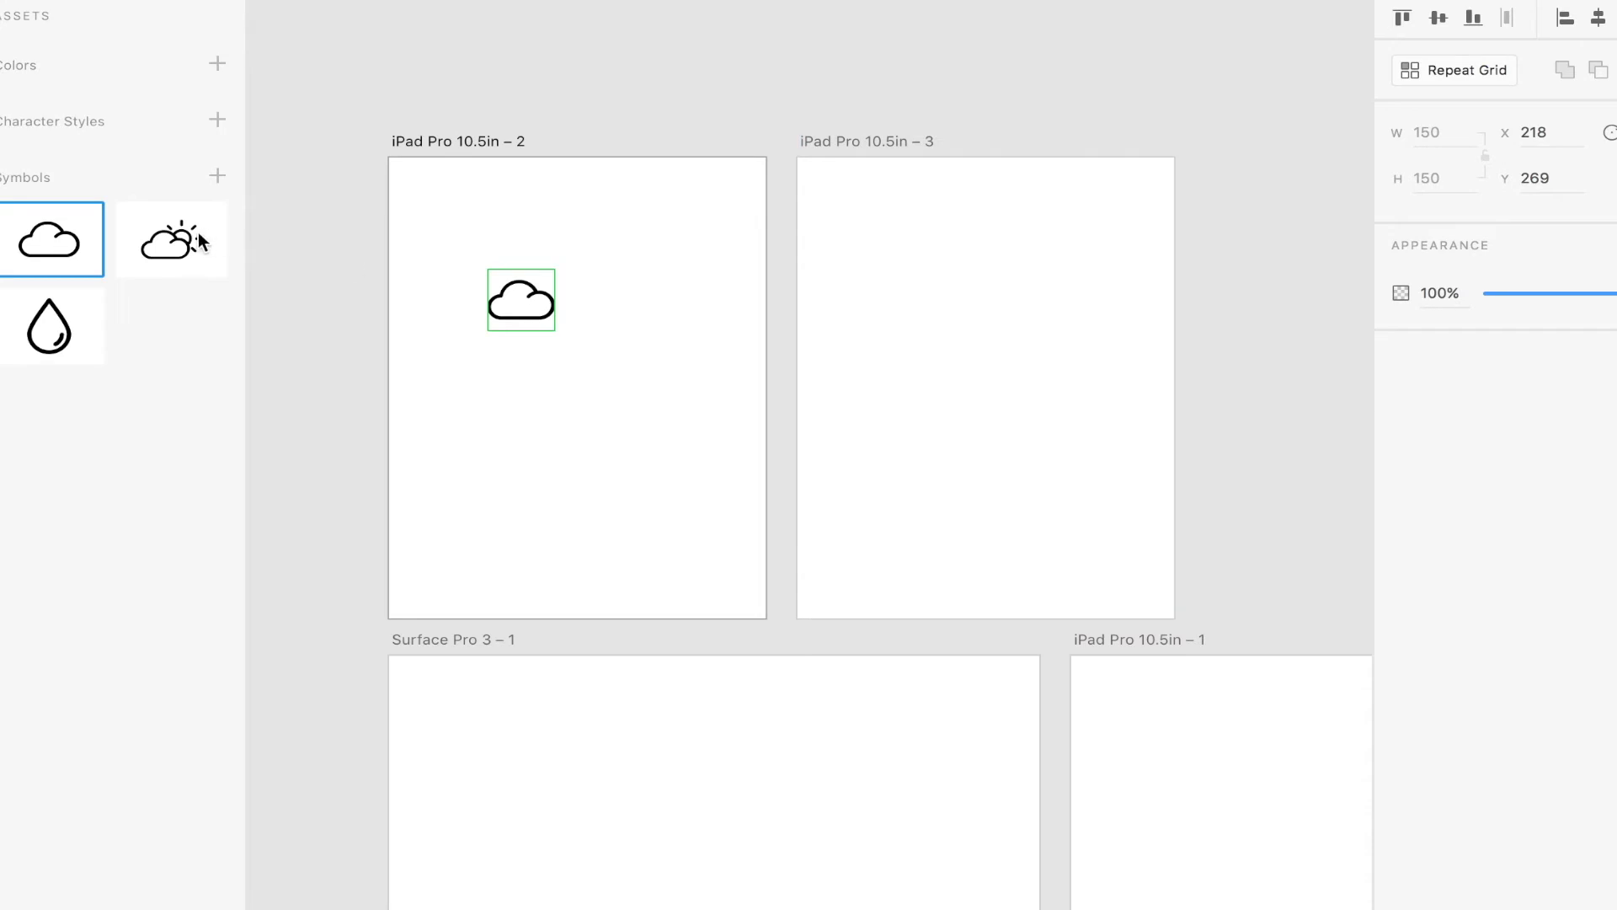
left_click_drag(171, 241, 706, 381)
left_click_drag(202, 266, 674, 556)
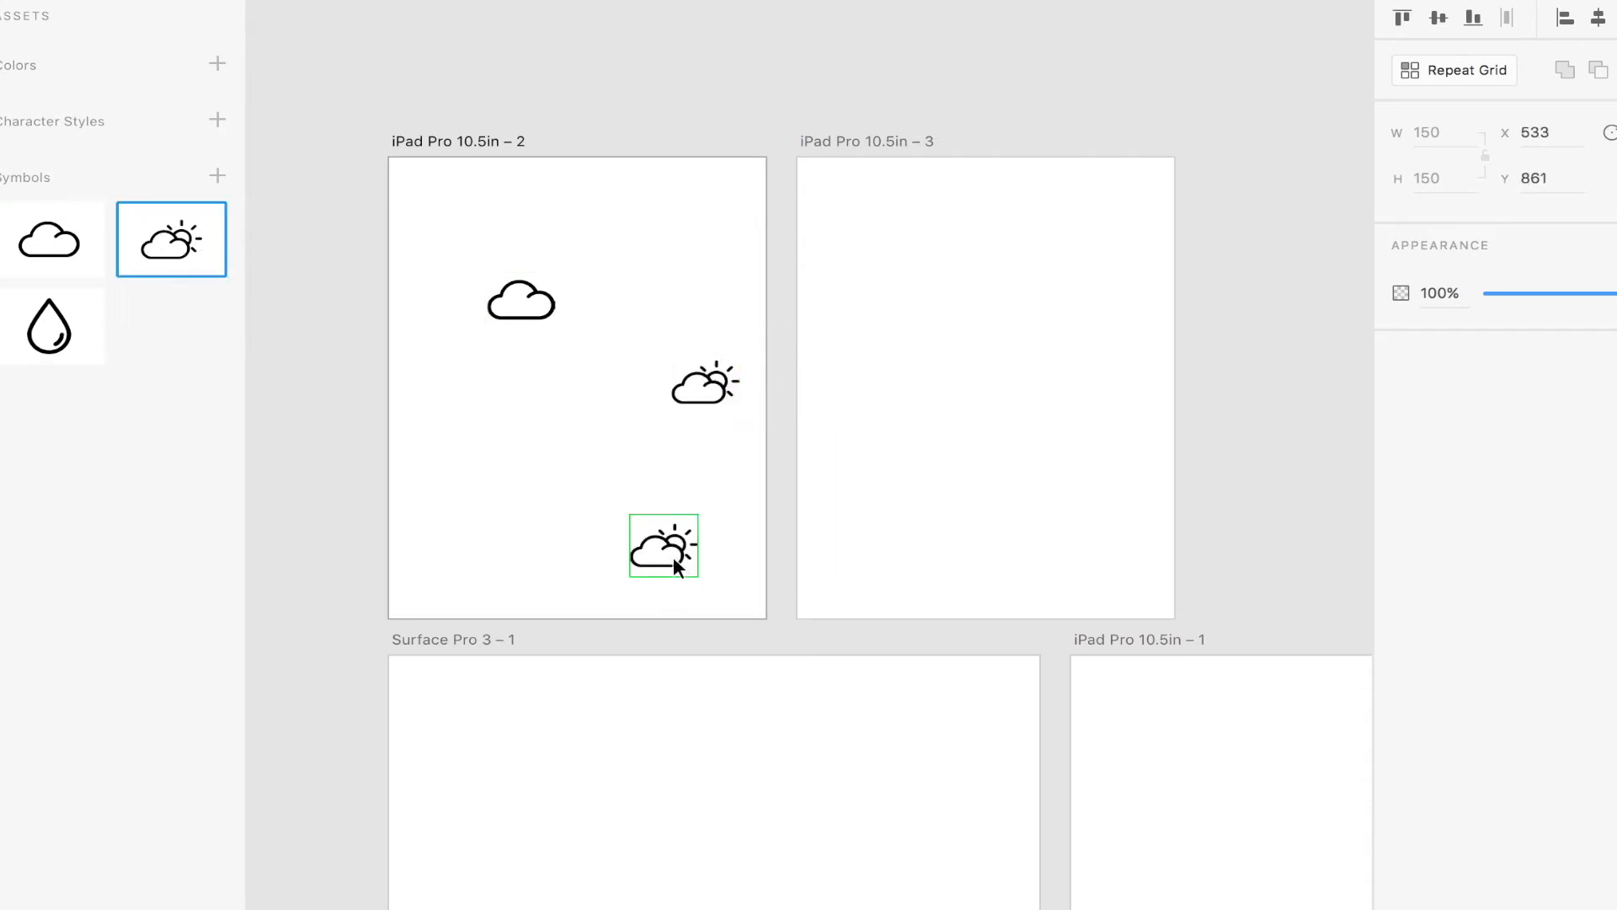
left_click_drag(150, 254, 633, 495)
left_click_drag(49, 329, 679, 733)
- Delete all the placed weather symbols from the iPad Pro and Surface Pro 3 artboards
scroll(898, 563, "down", 2)
scroll(903, 561, "down", 4)
scroll(903, 562, "right", 4)
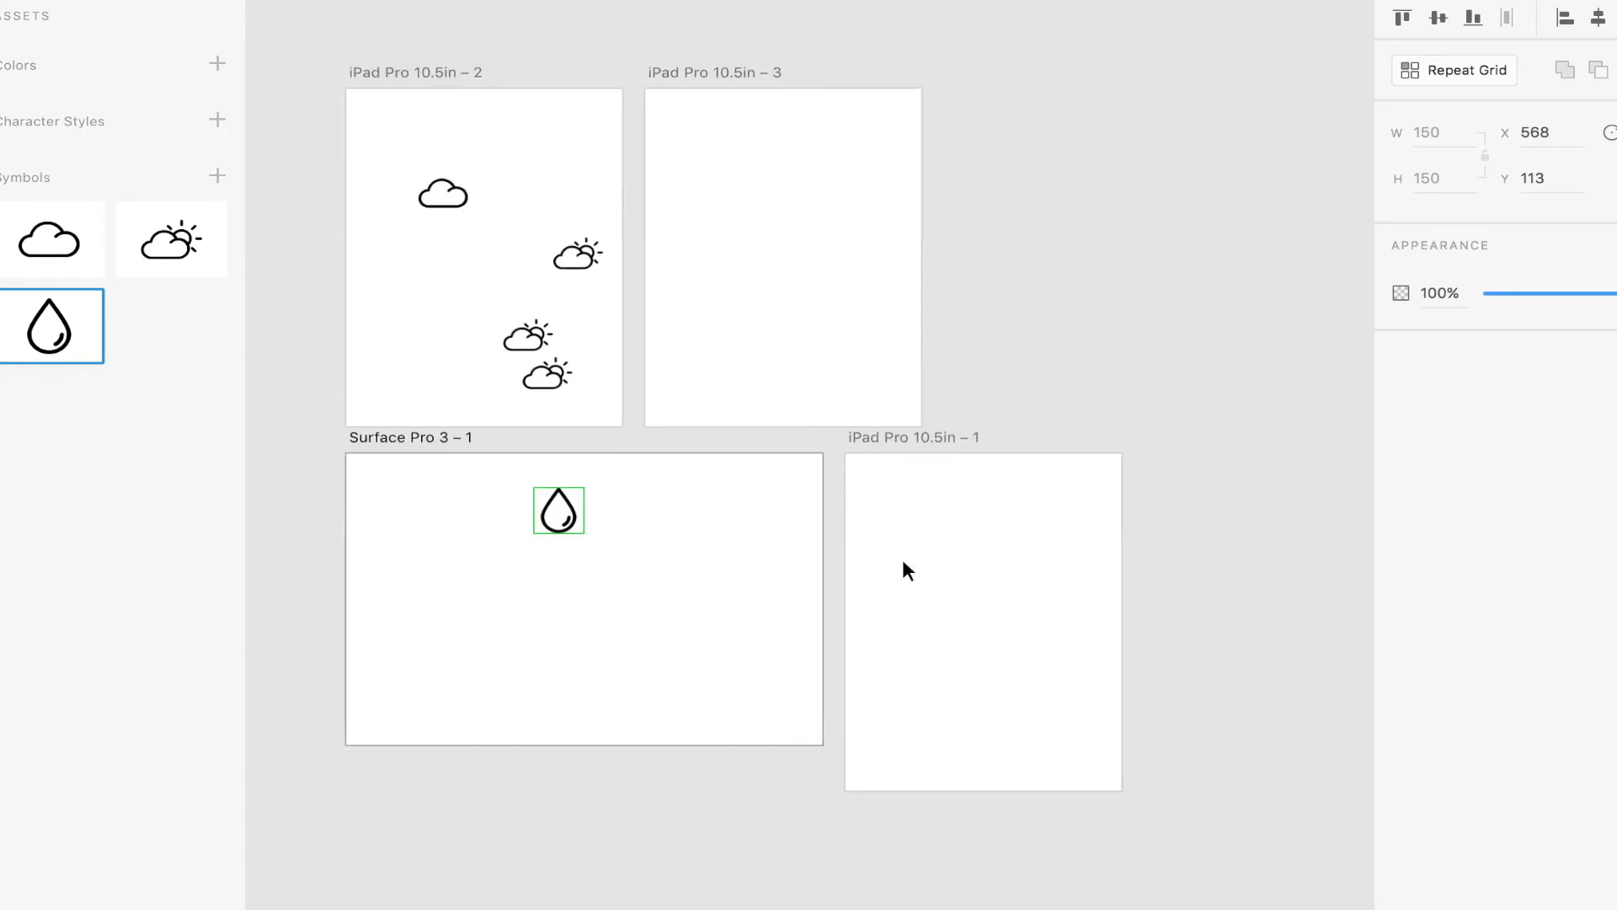
left_click(278, 133)
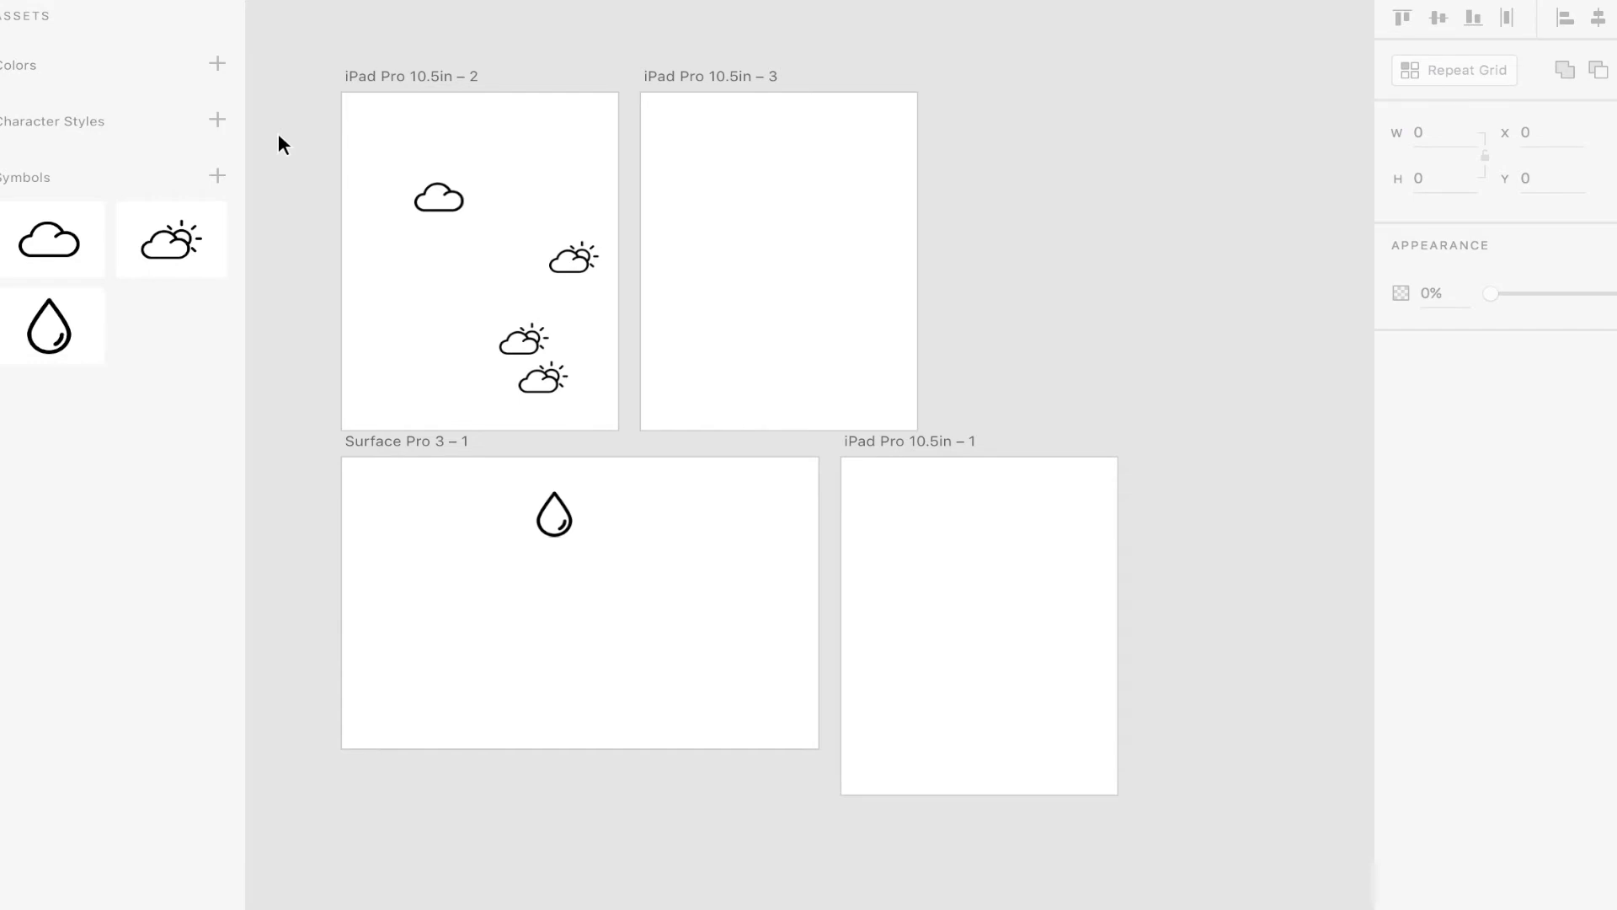
key("ctrl+a")
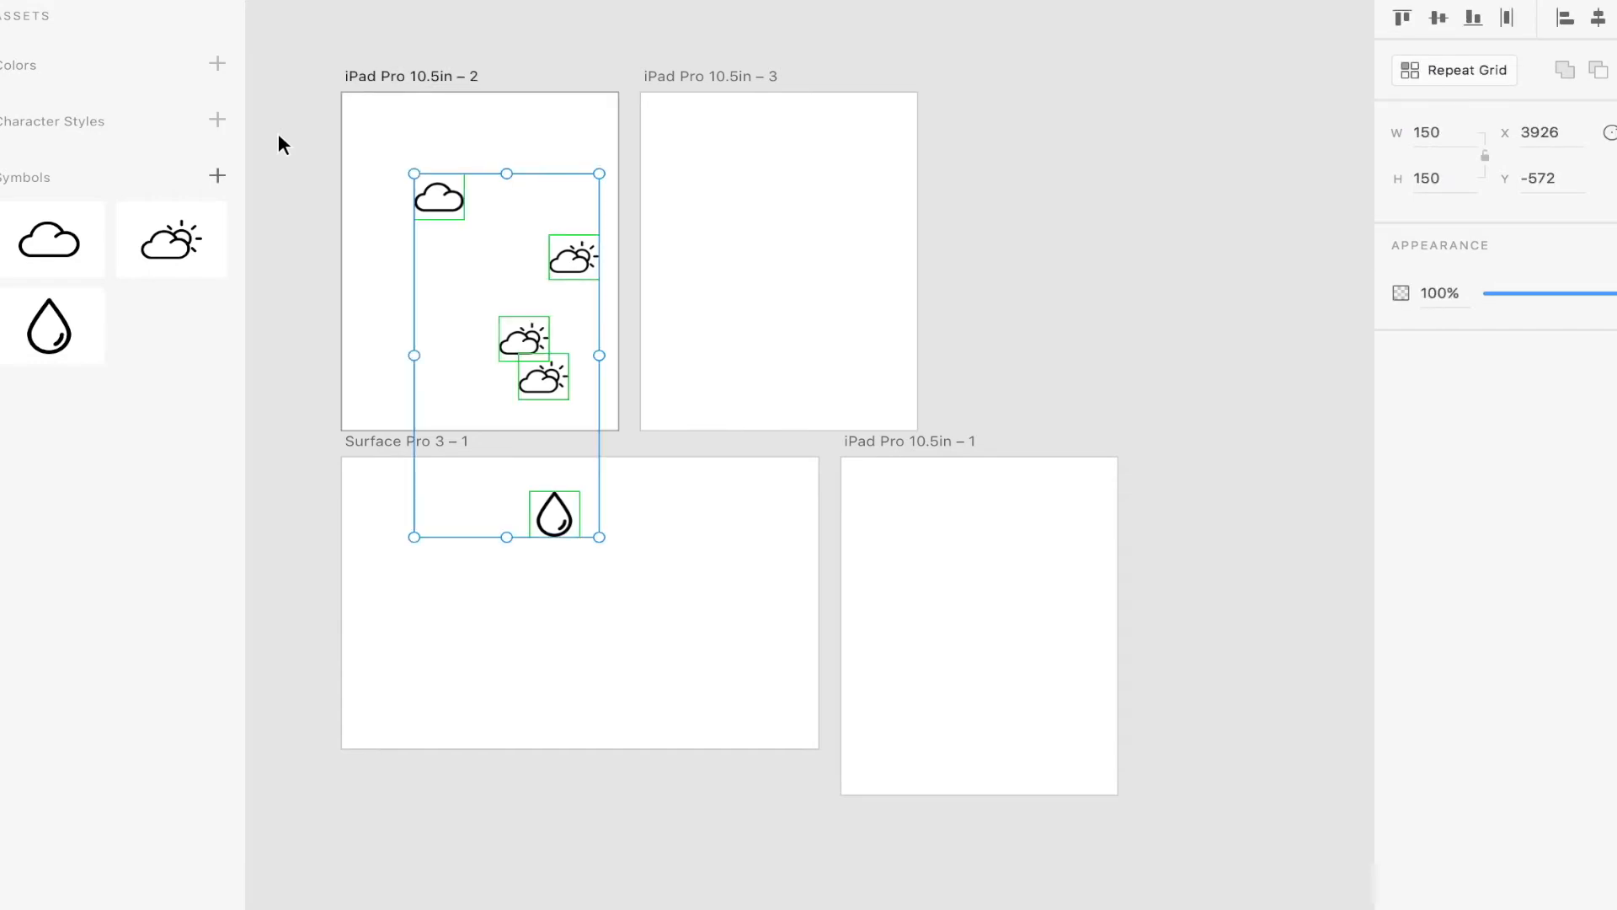
key("Delete")
- Switch to the browser and examine Flaticon's Weather pack and the other packs by the same author
key("ctrl+Right")
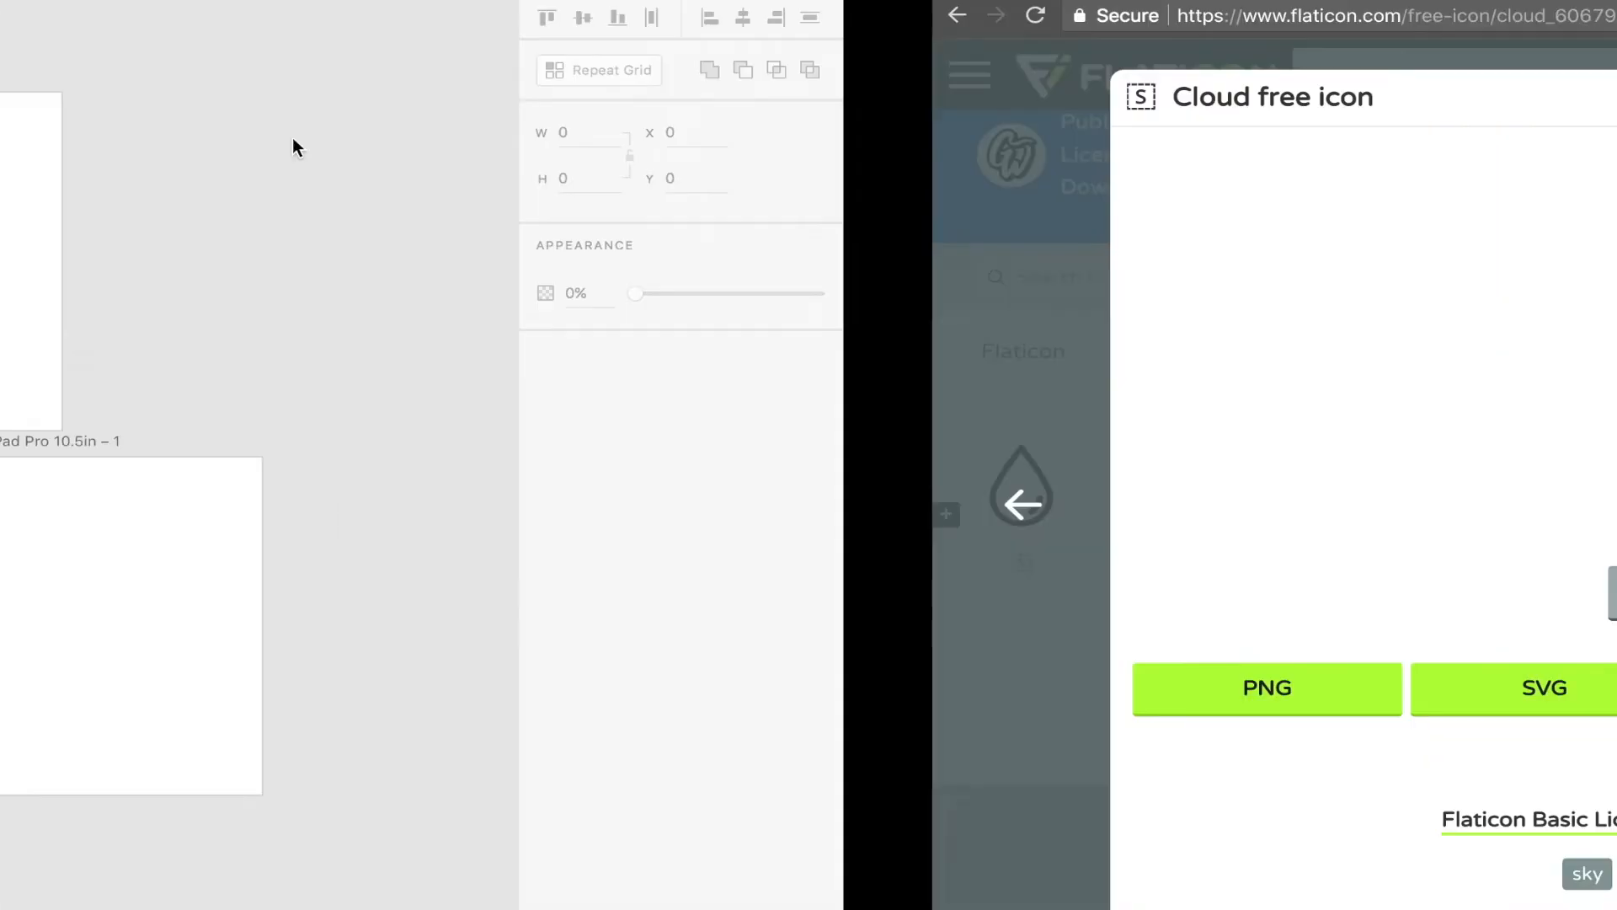
key("Escape")
scroll(522, 408, "down", 2)
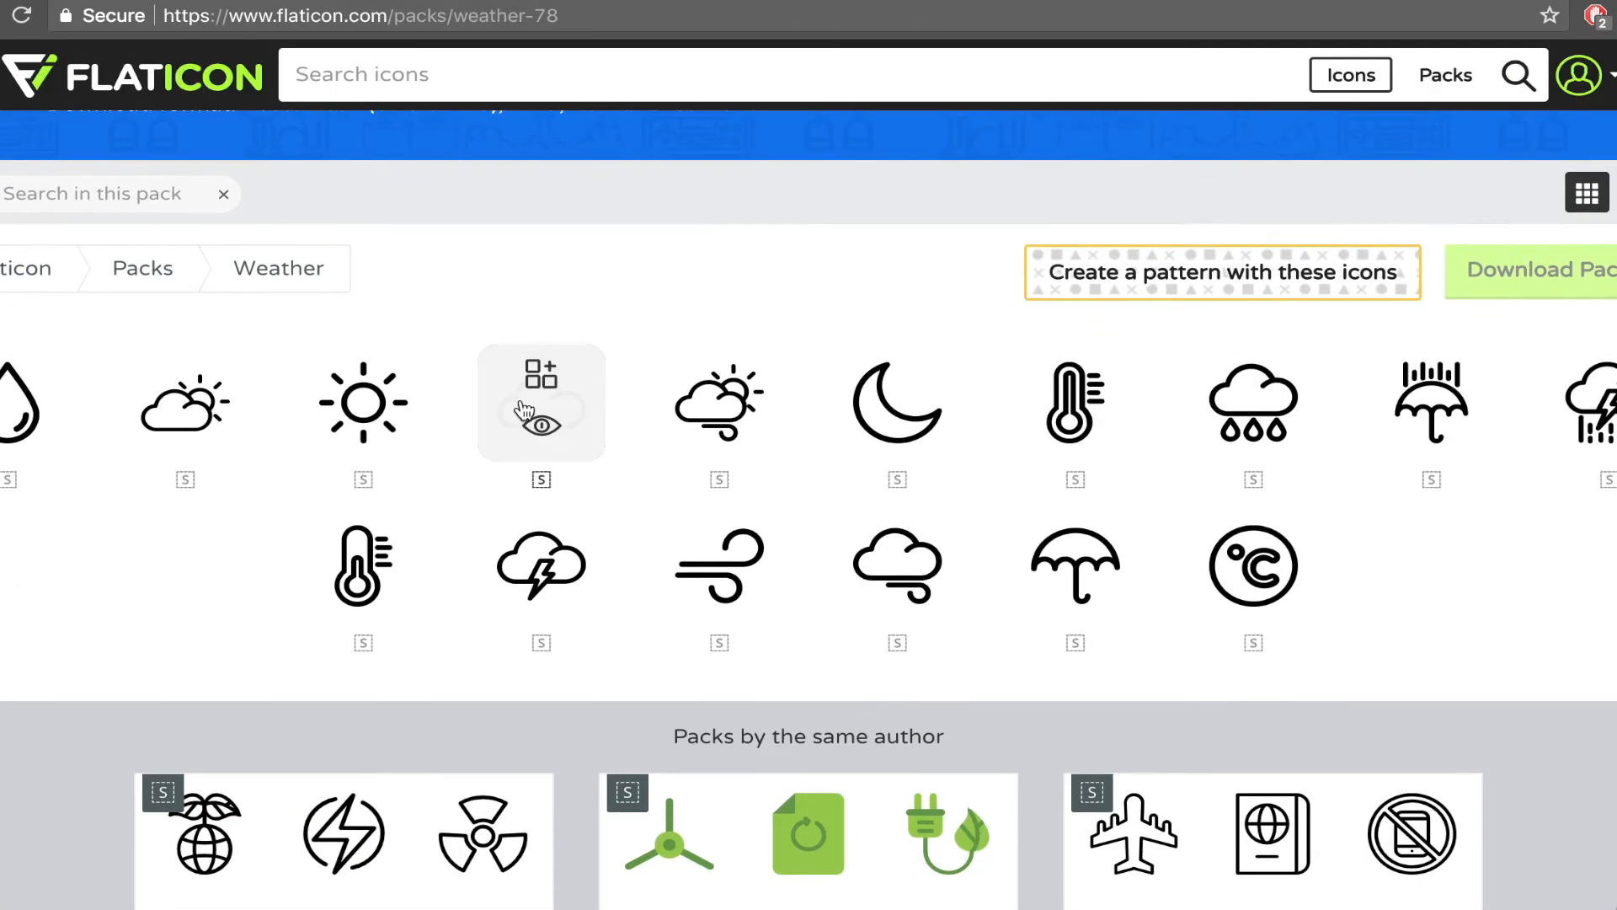
scroll(524, 410, "down", 8)
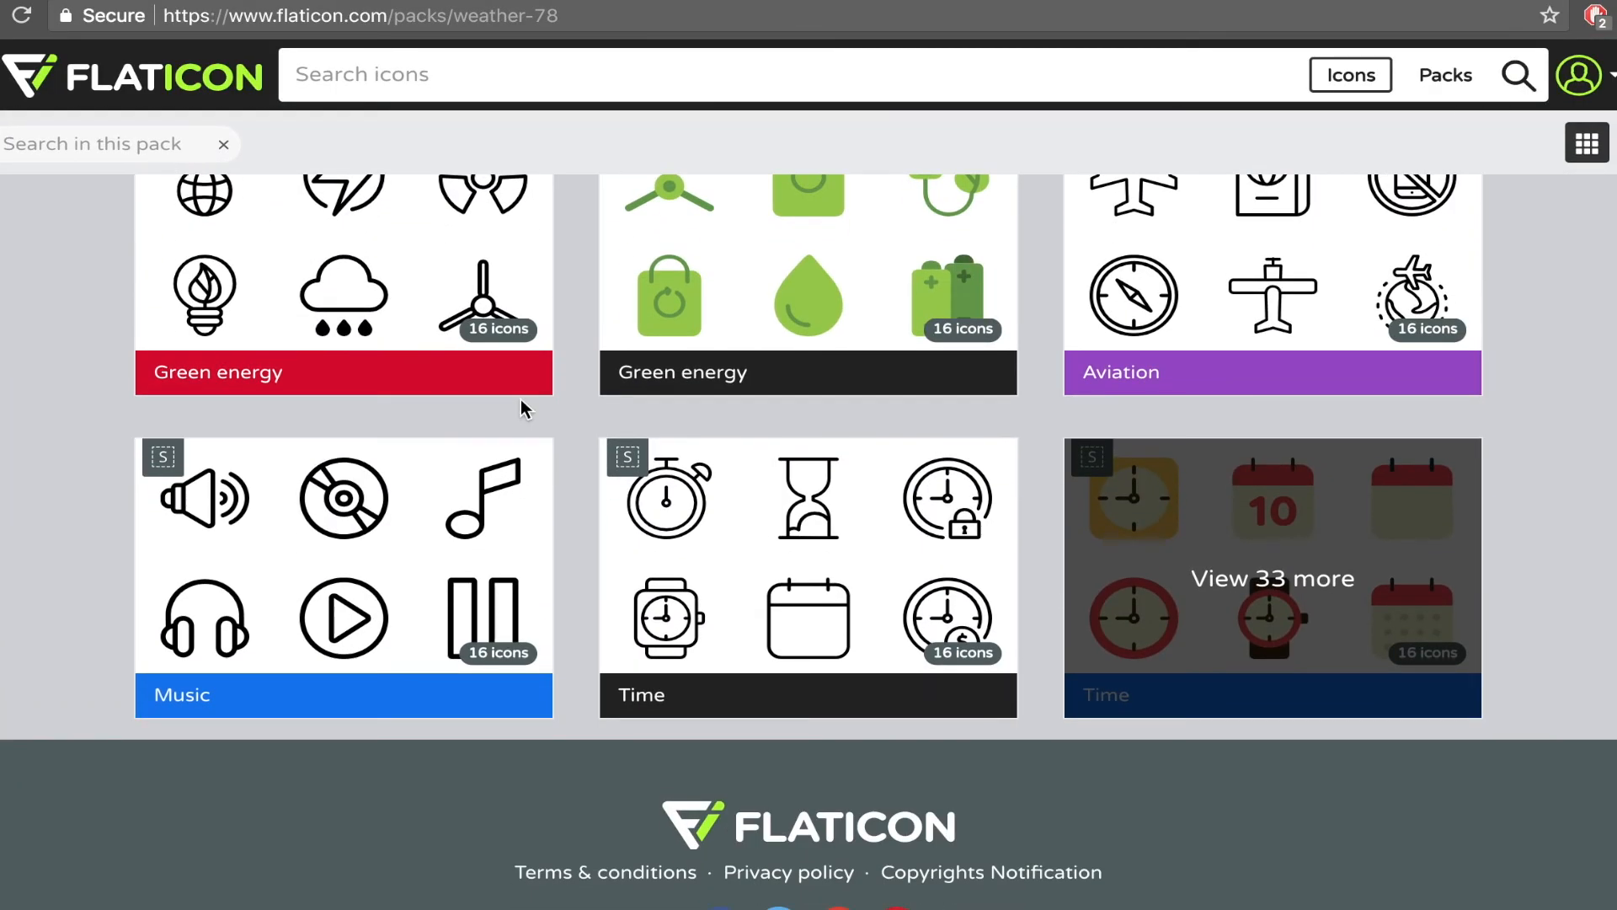
key("ctrl+Left")
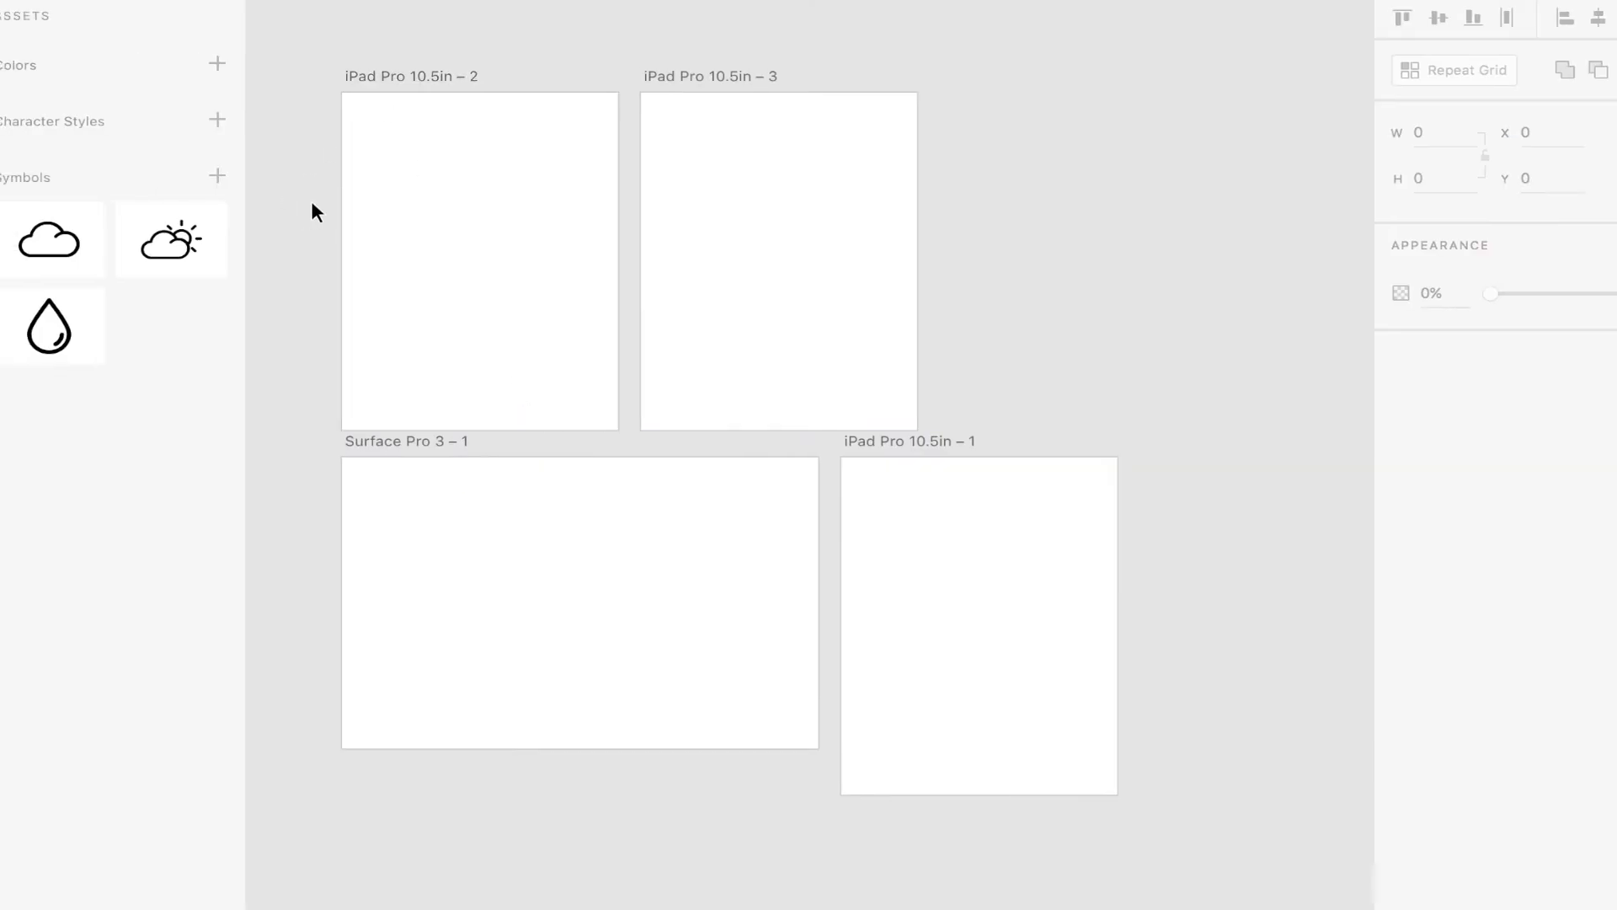
- Delete all four artboards and add a new Surface Pro 3 artboard of 1440 × 960
left_click(408, 227)
key("Delete")
left_click(714, 242)
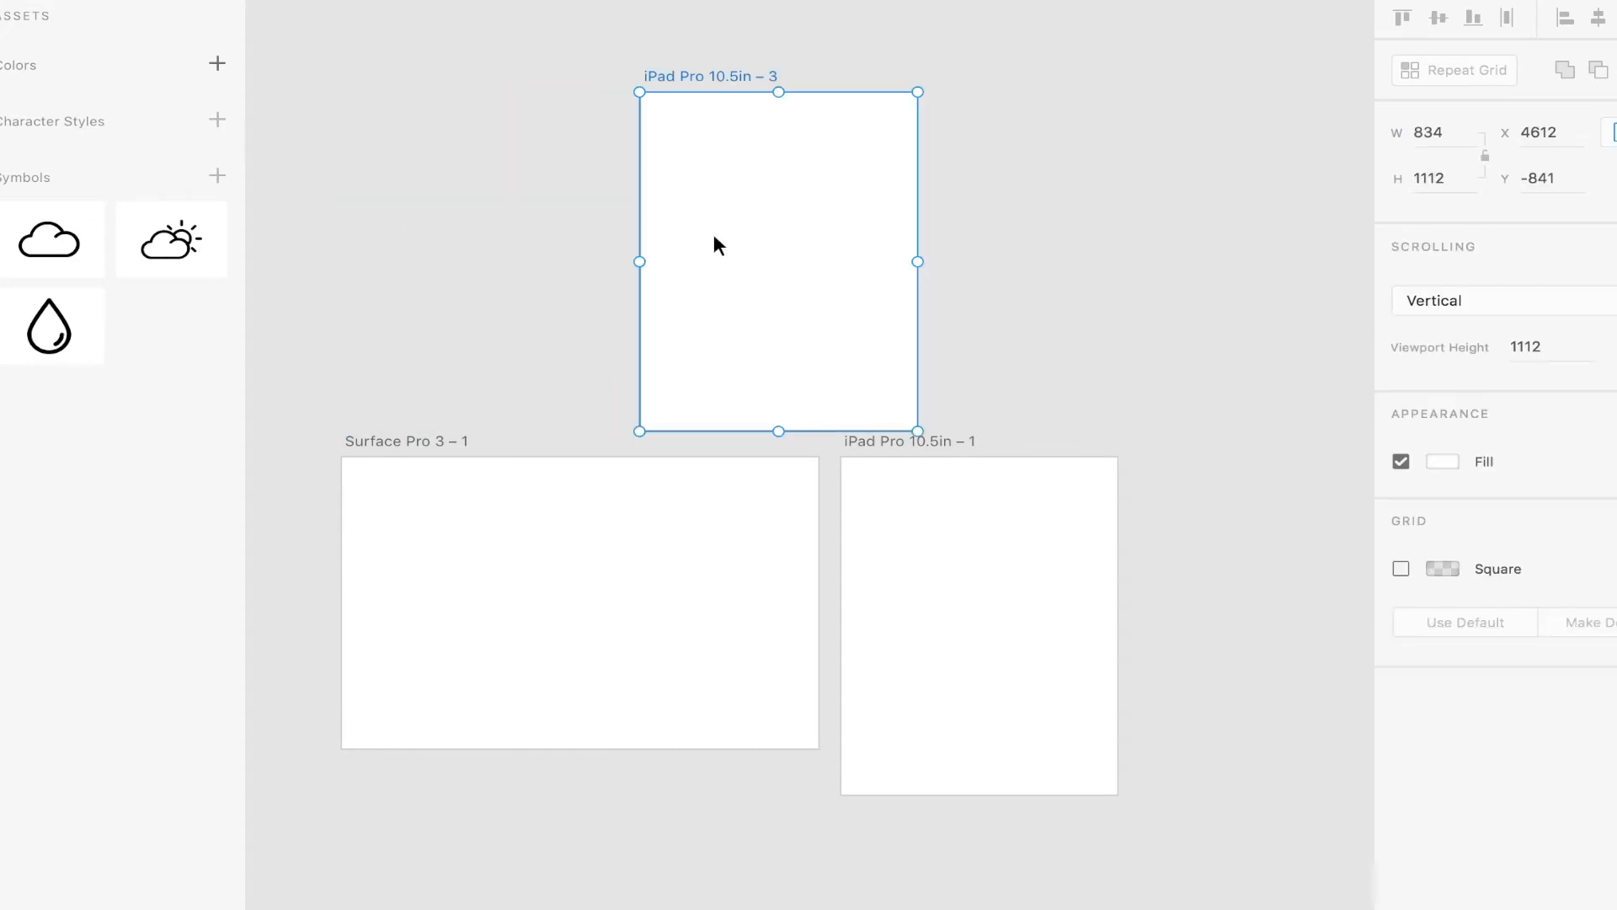
key("Delete")
left_click(607, 505)
key("Delete")
left_click(1035, 622)
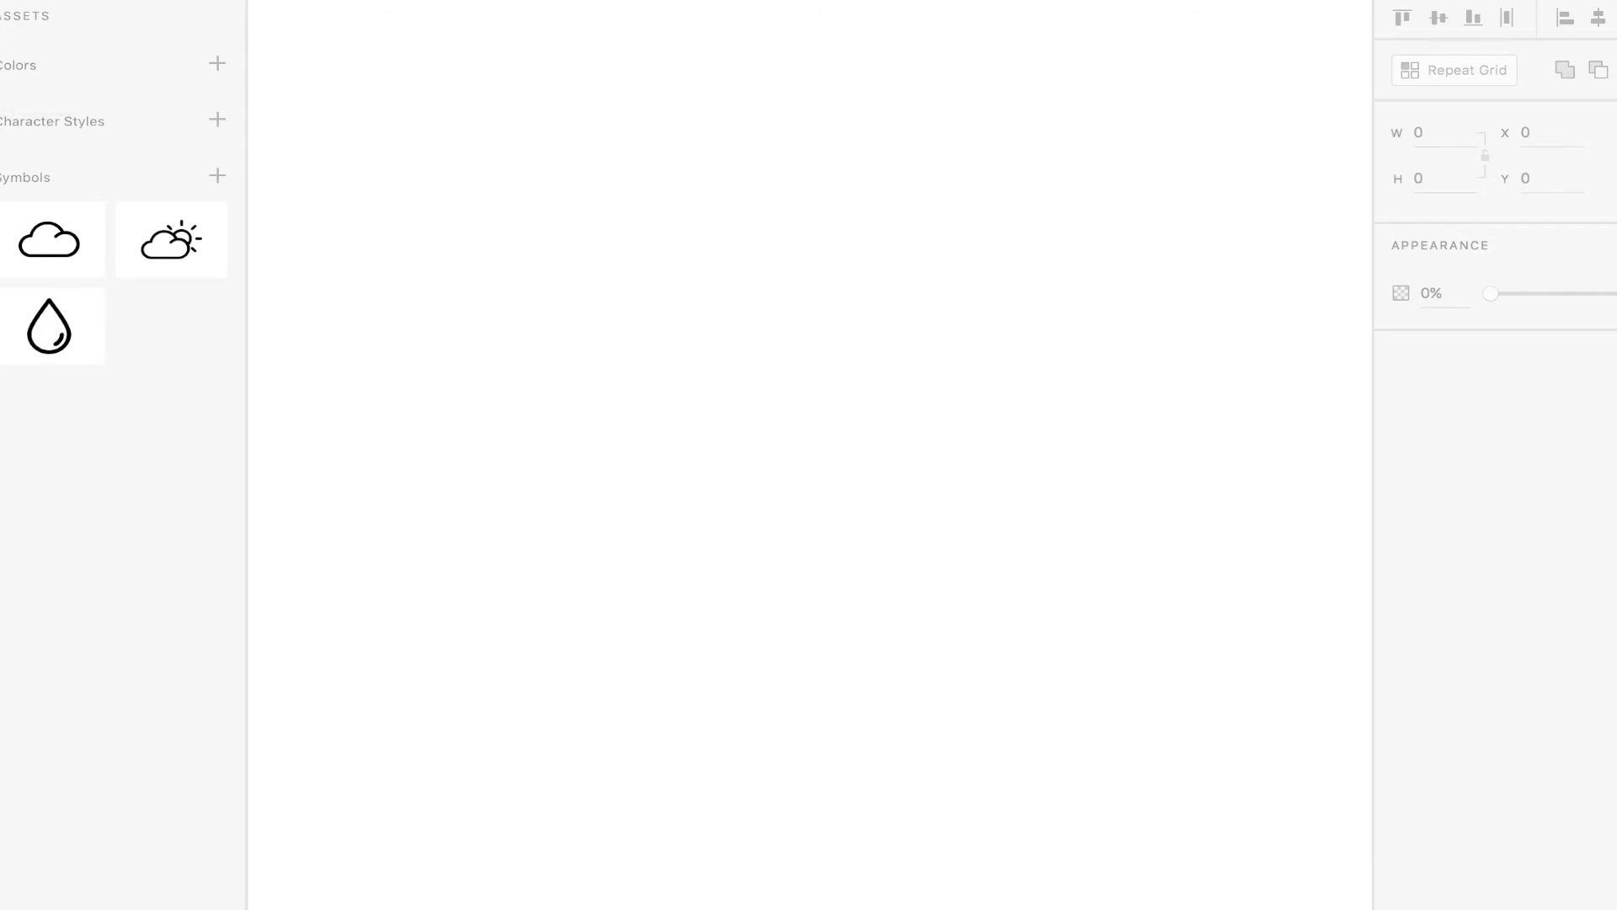
key("a")
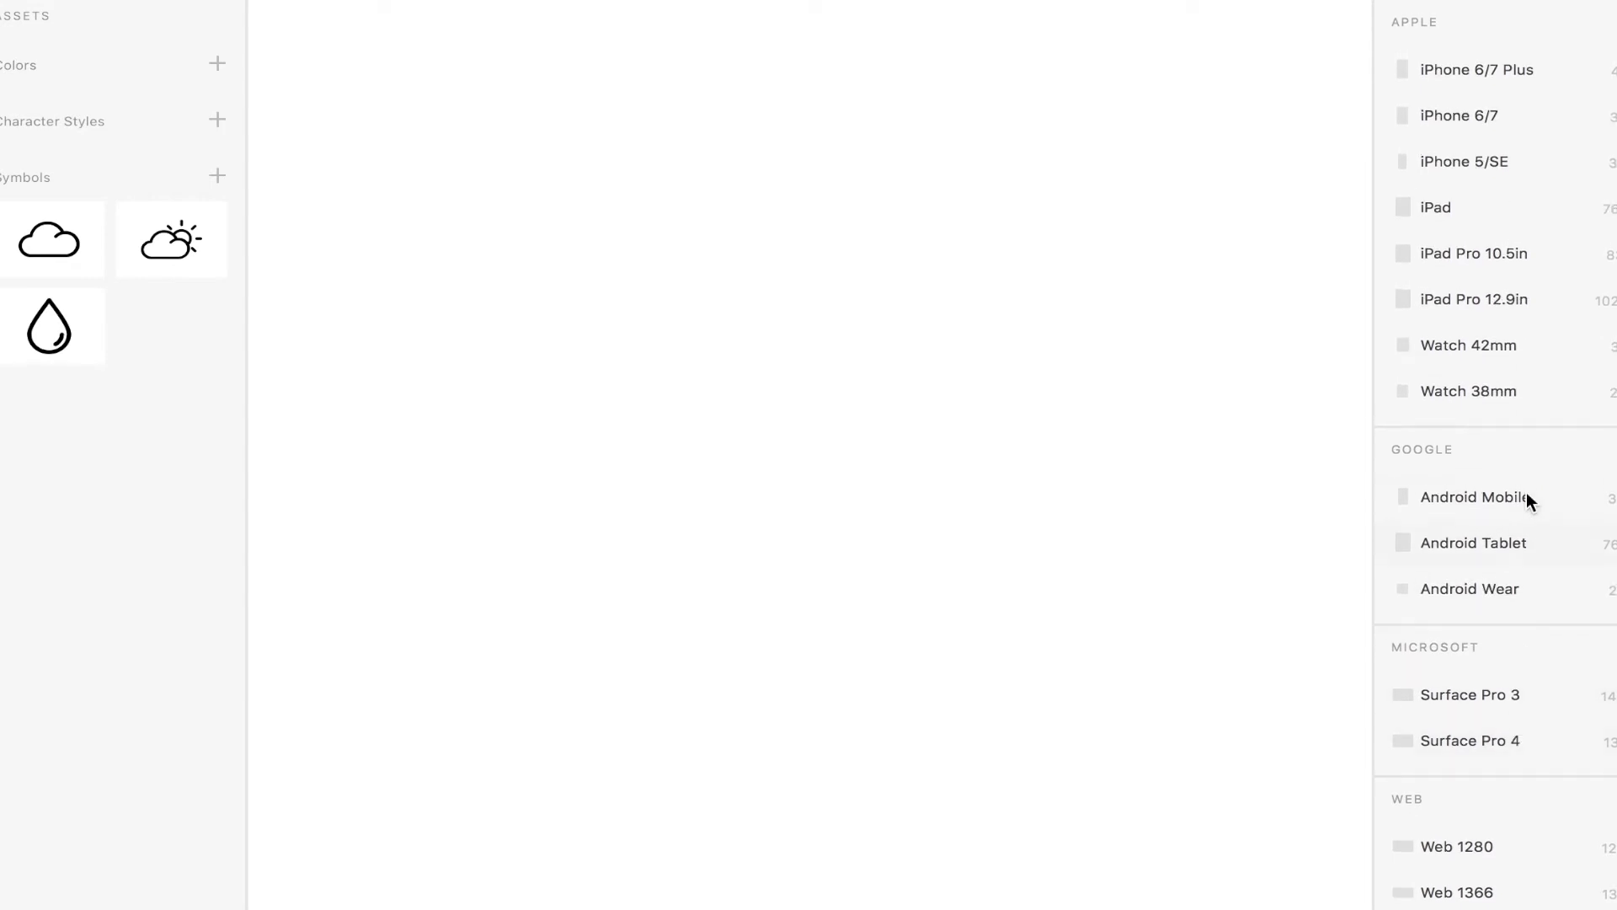
left_click(1484, 695)
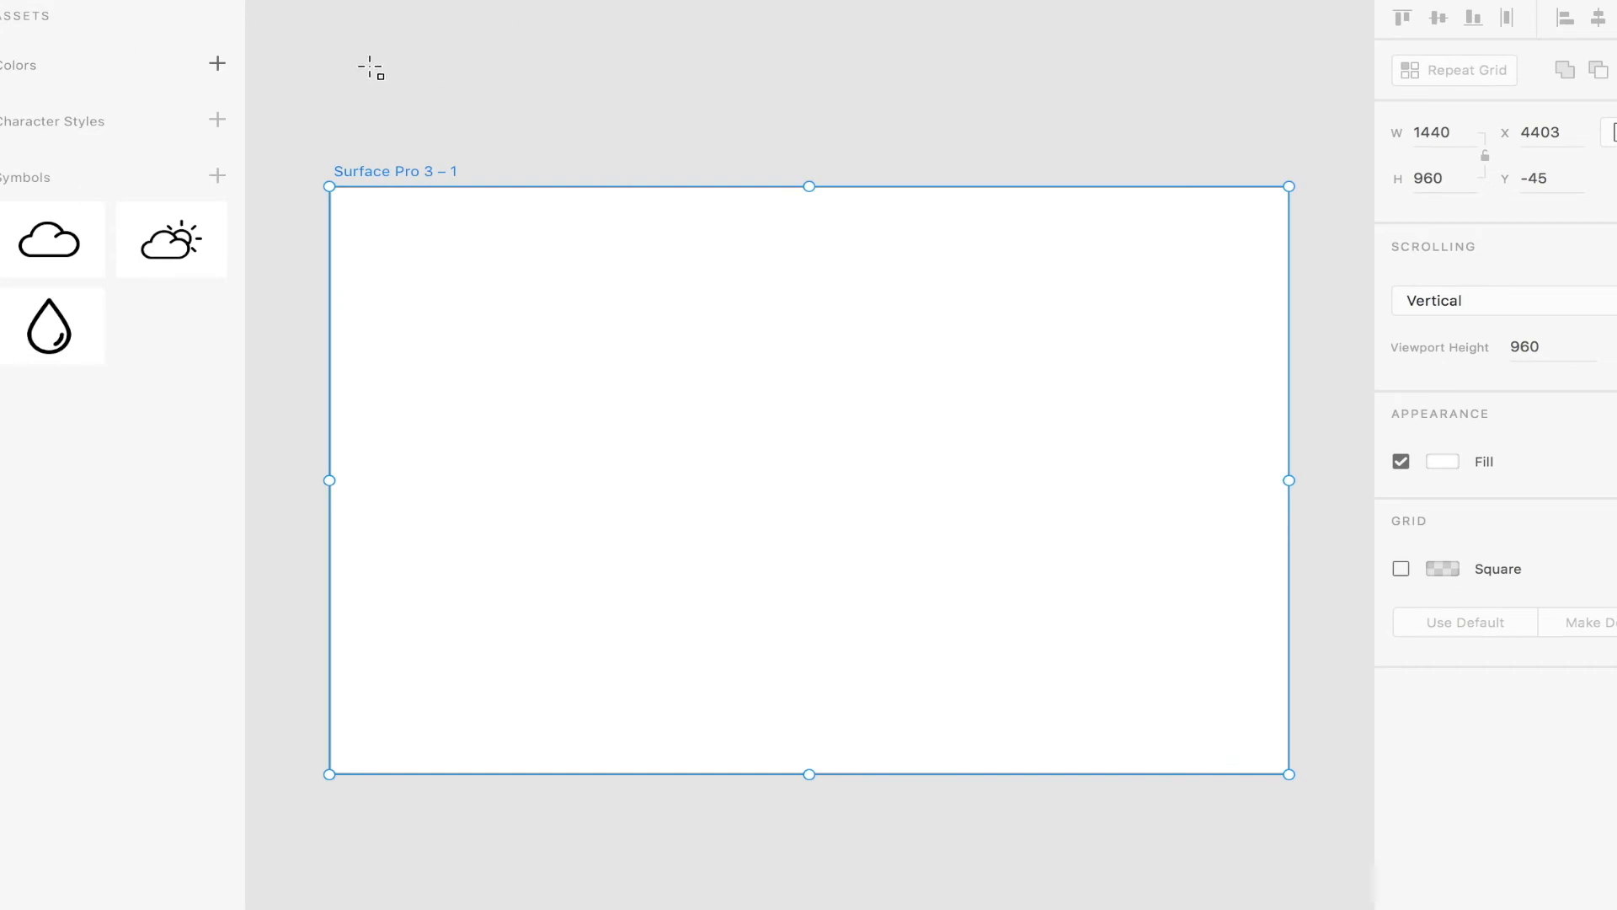
- Draw a header rectangle, align it to the artboard's upper-left corner at X 0, Y 0, and resize it to 1440 × 151
mouse_move(325, 60)
left_mouse_down()
mouse_move(942, 83)
mouse_move(1137, 127)
left_mouse_up()
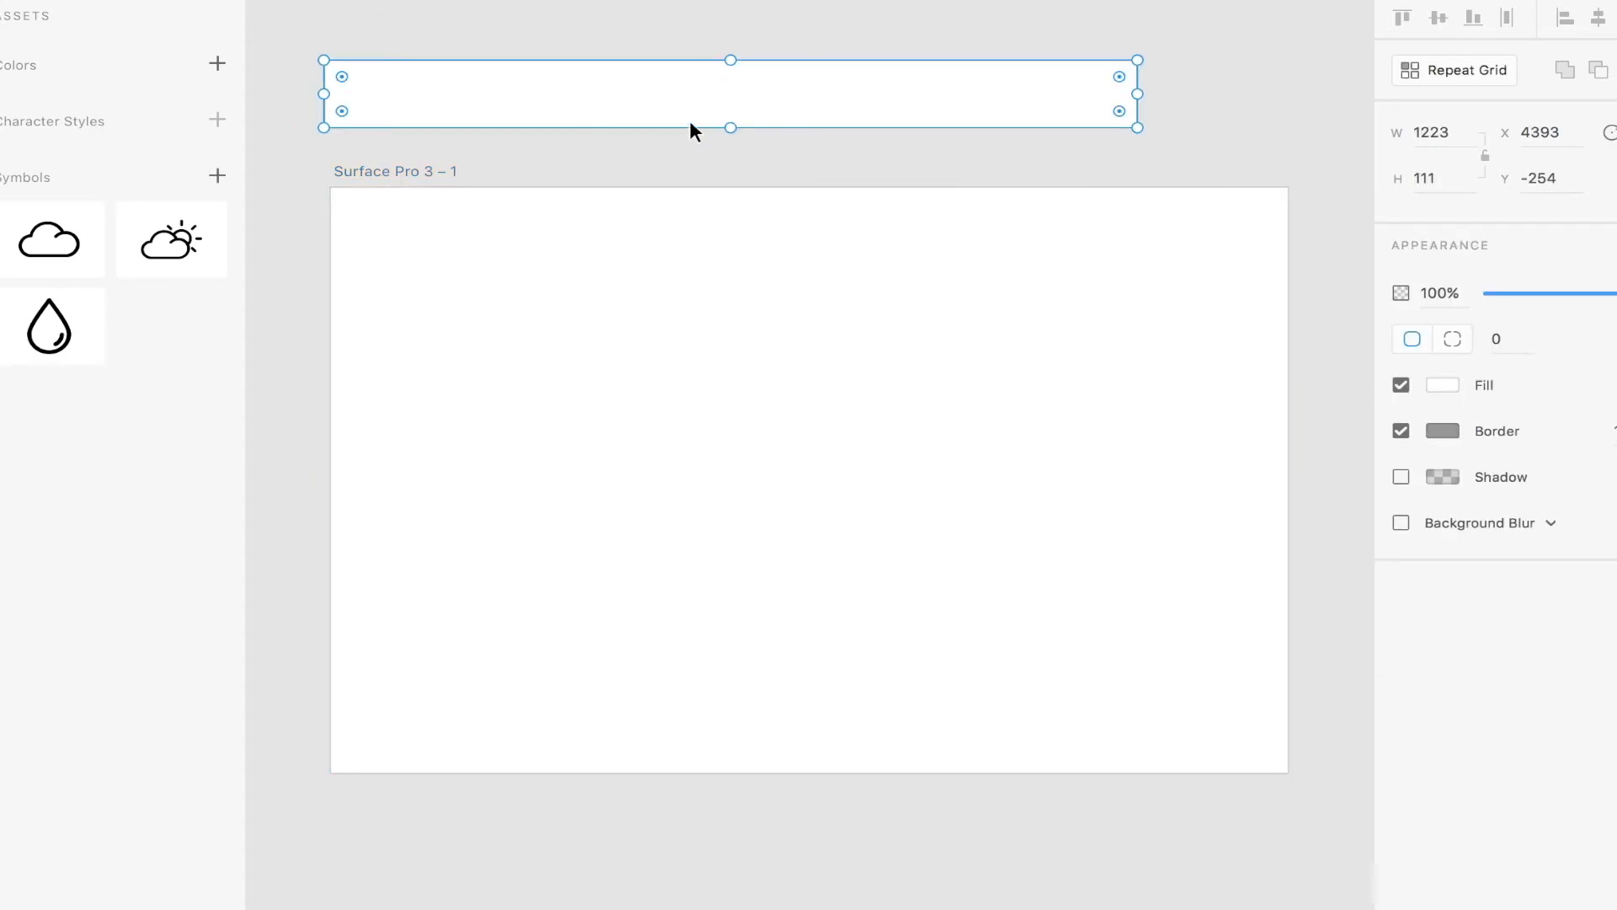
left_click_drag(690, 120, 689, 226)
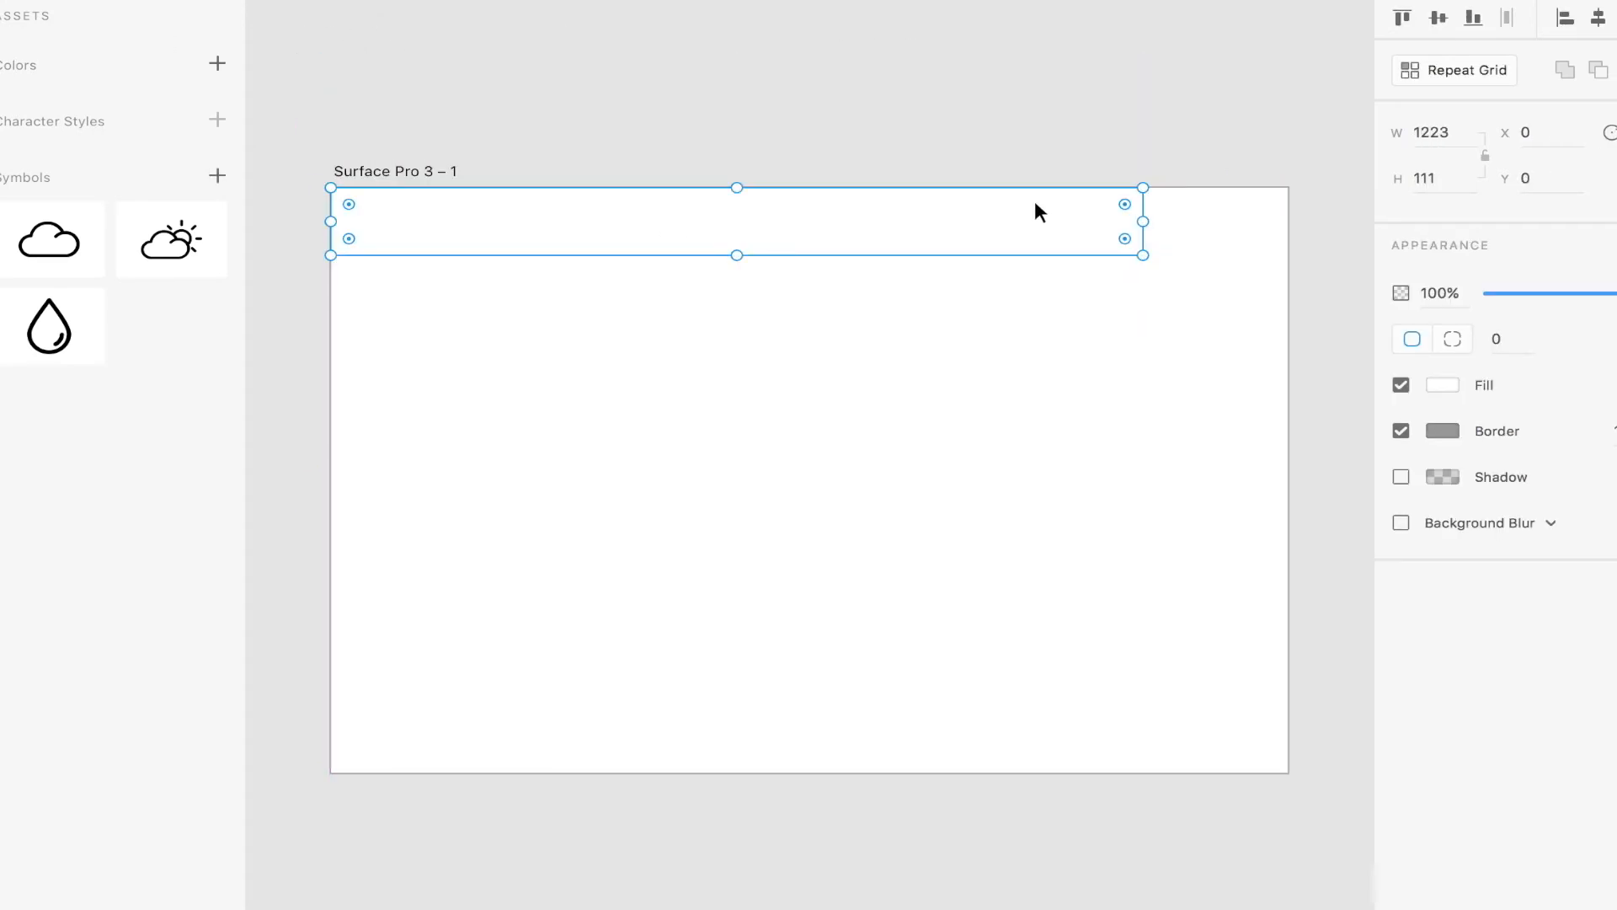
left_click_drag(1138, 220, 1289, 226)
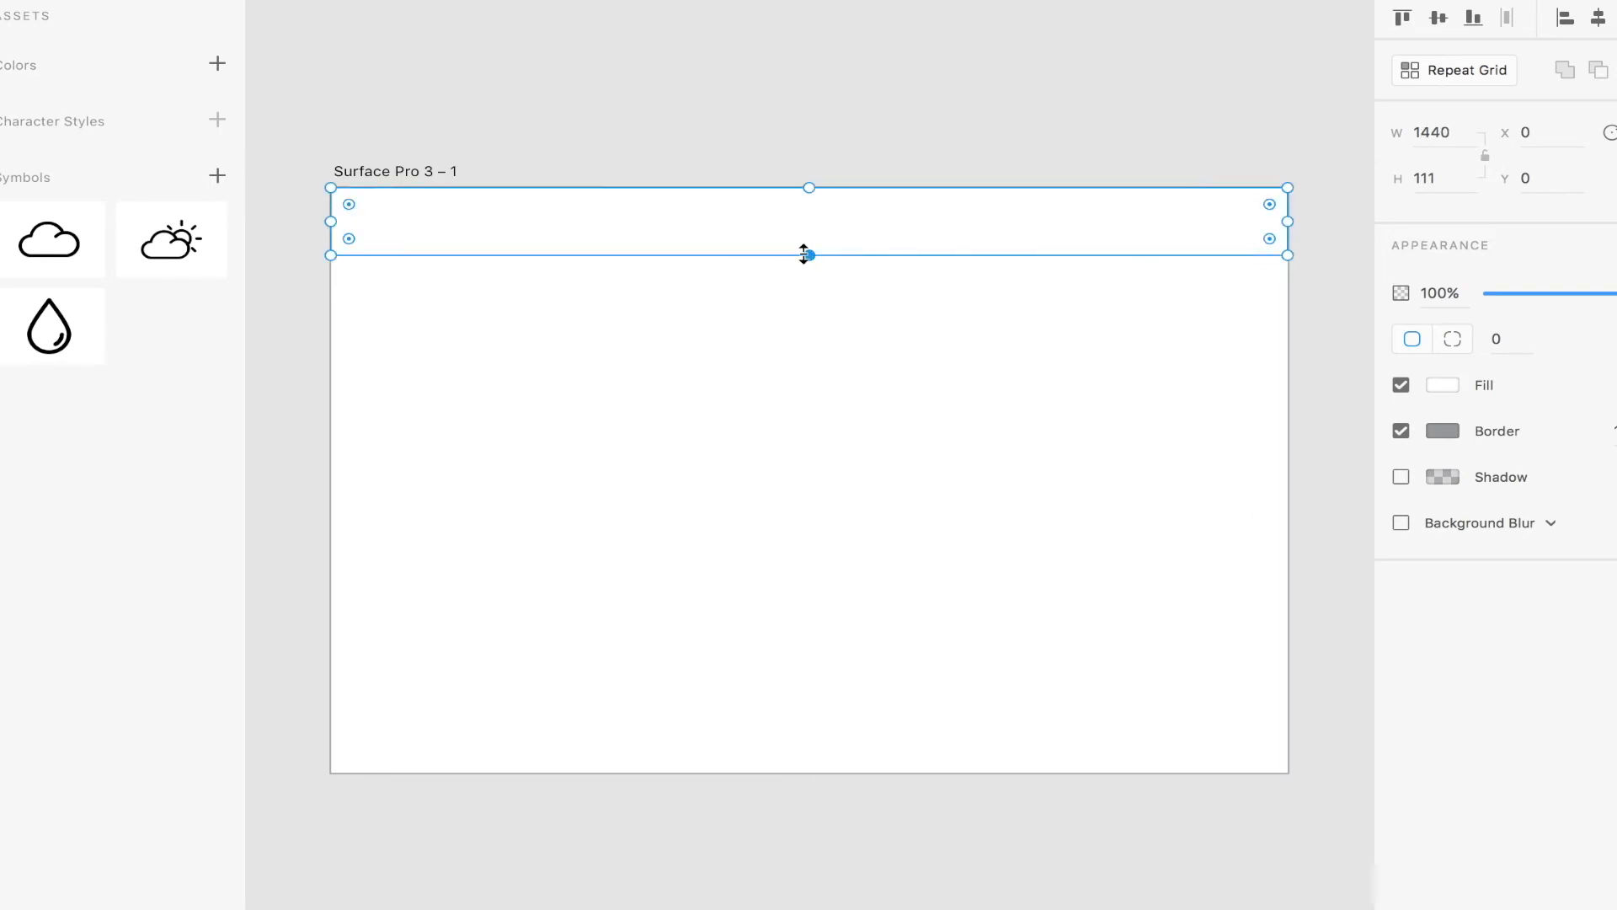
left_click_drag(809, 254, 809, 278)
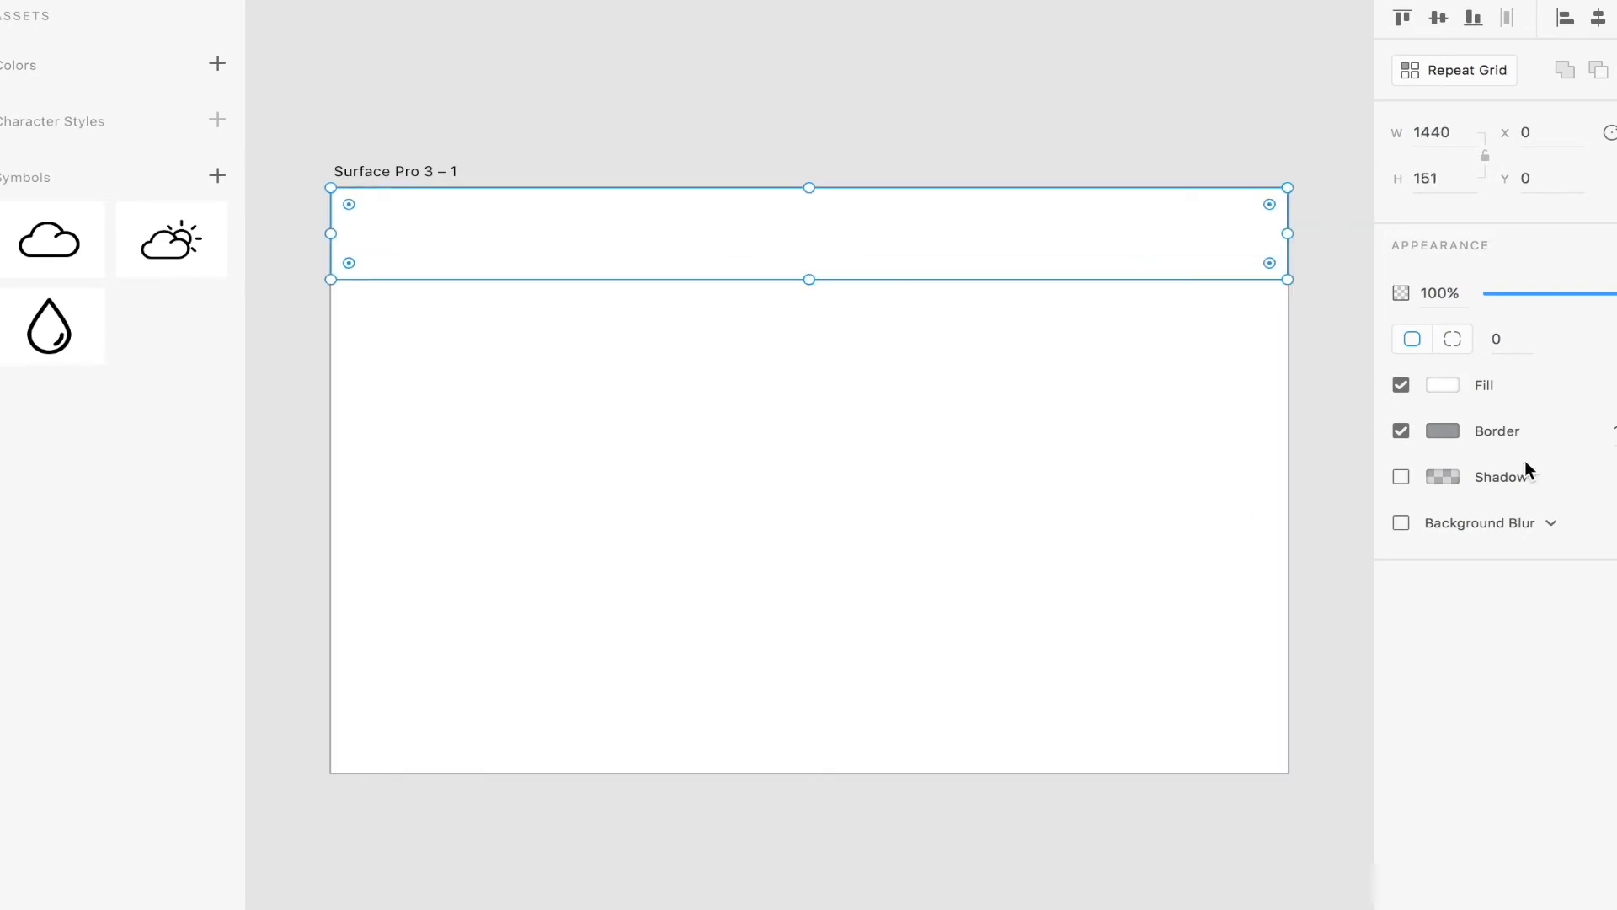
- Fill the header rectangle with a very dark grey
left_click(1443, 389)
left_click_drag(1201, 315, 1039, 405)
left_click(1040, 404)
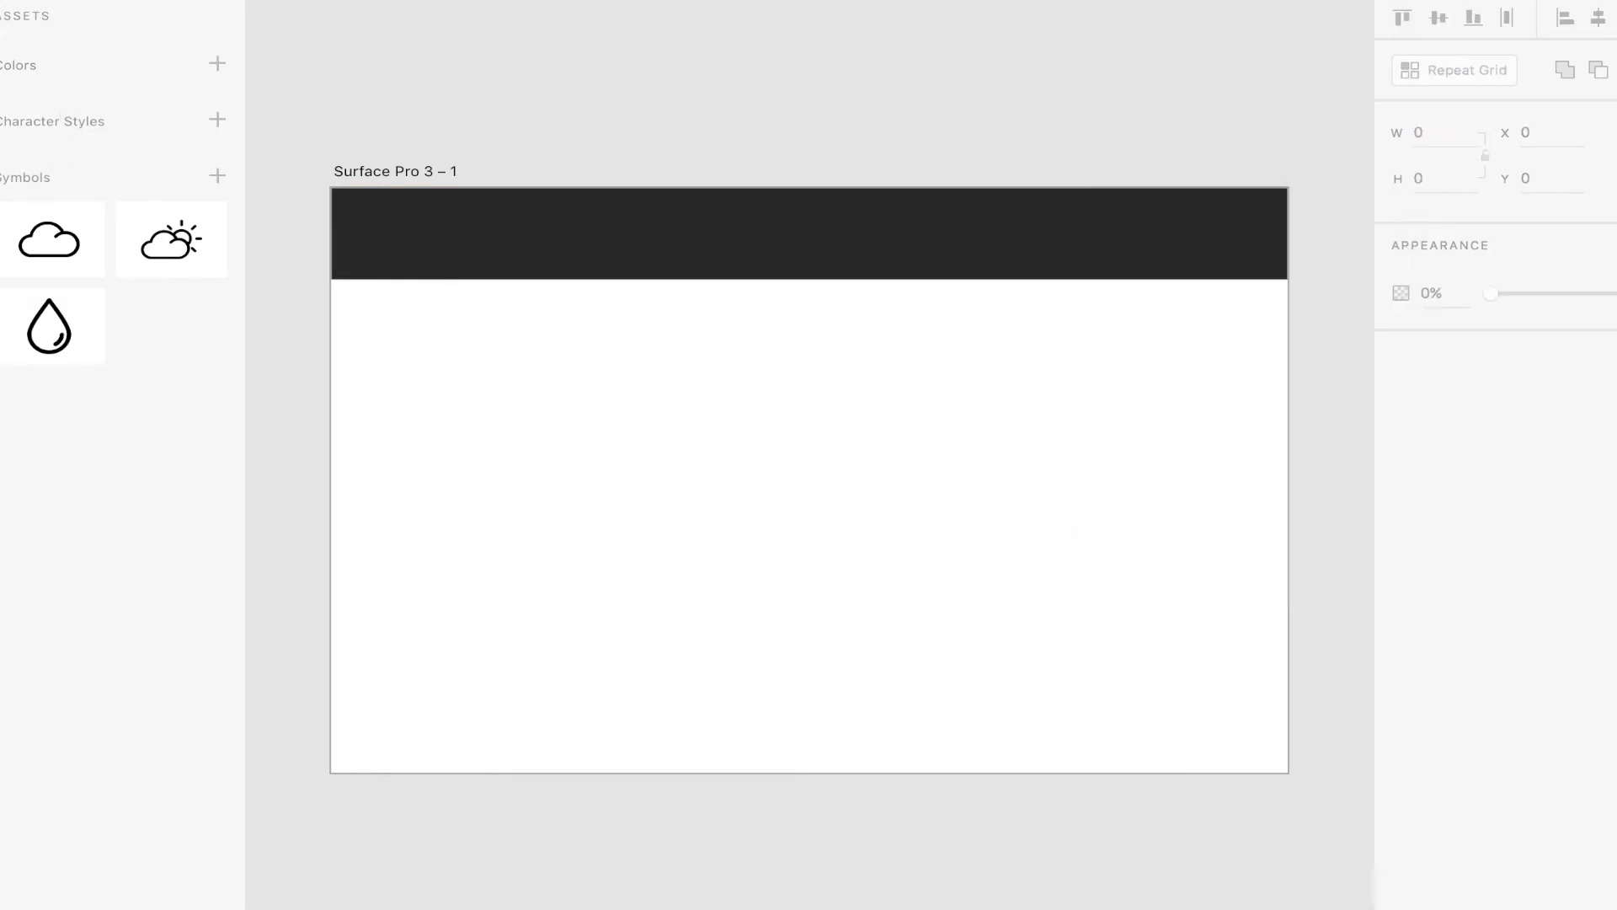
- Add the text "Gallery" in the empty area below the header and set its font size to 44
left_click(970, 623)
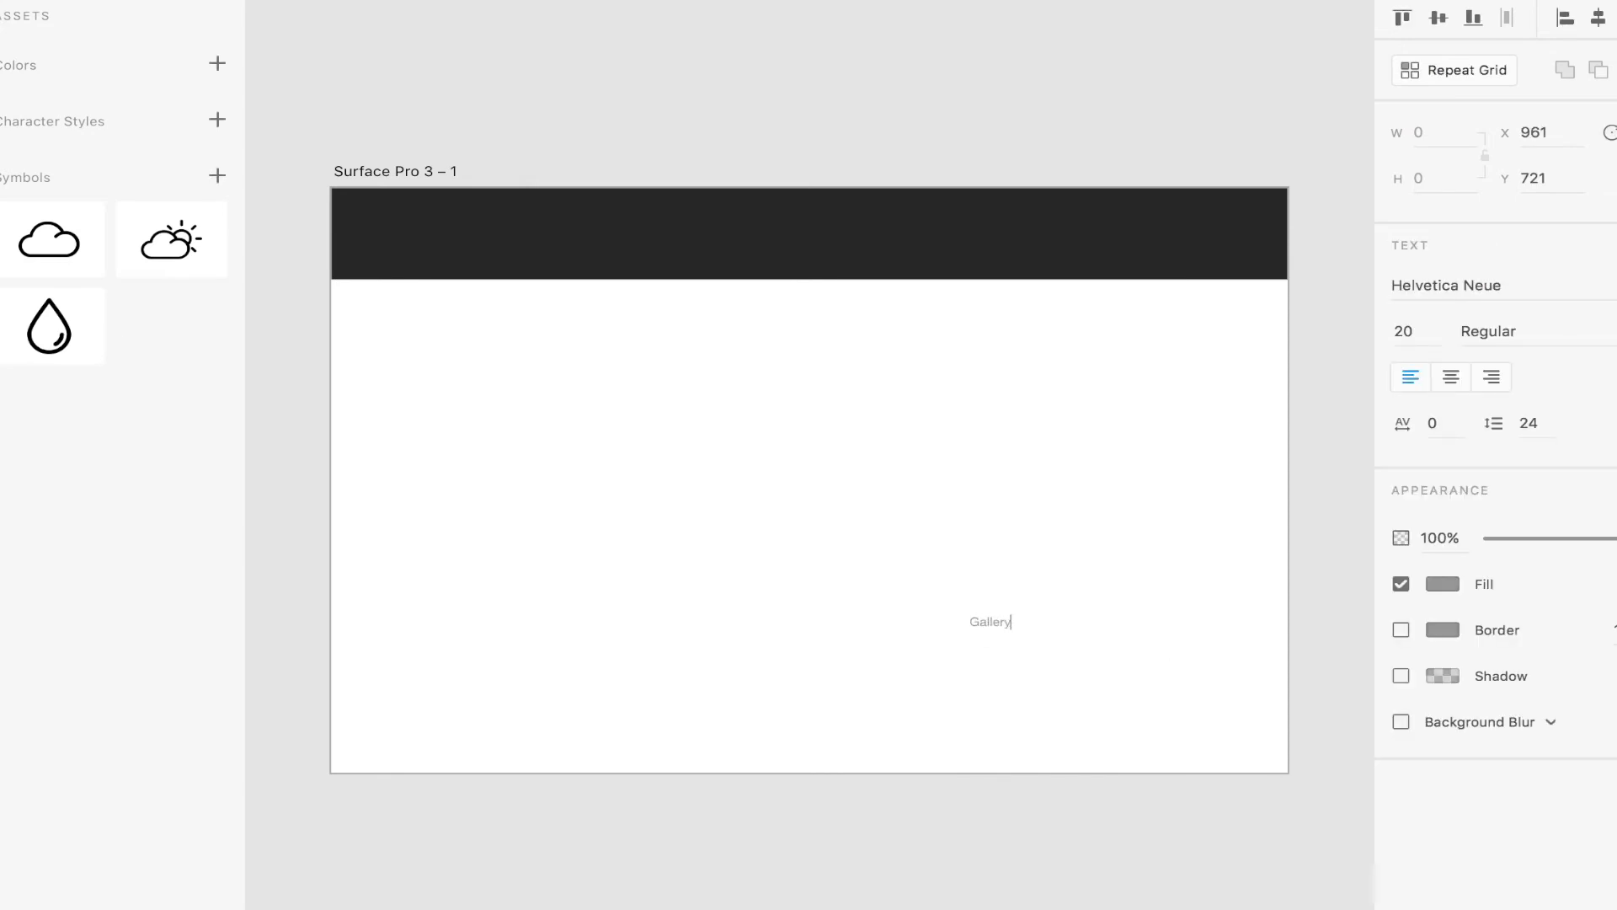
key("super+a")
left_click(1423, 328)
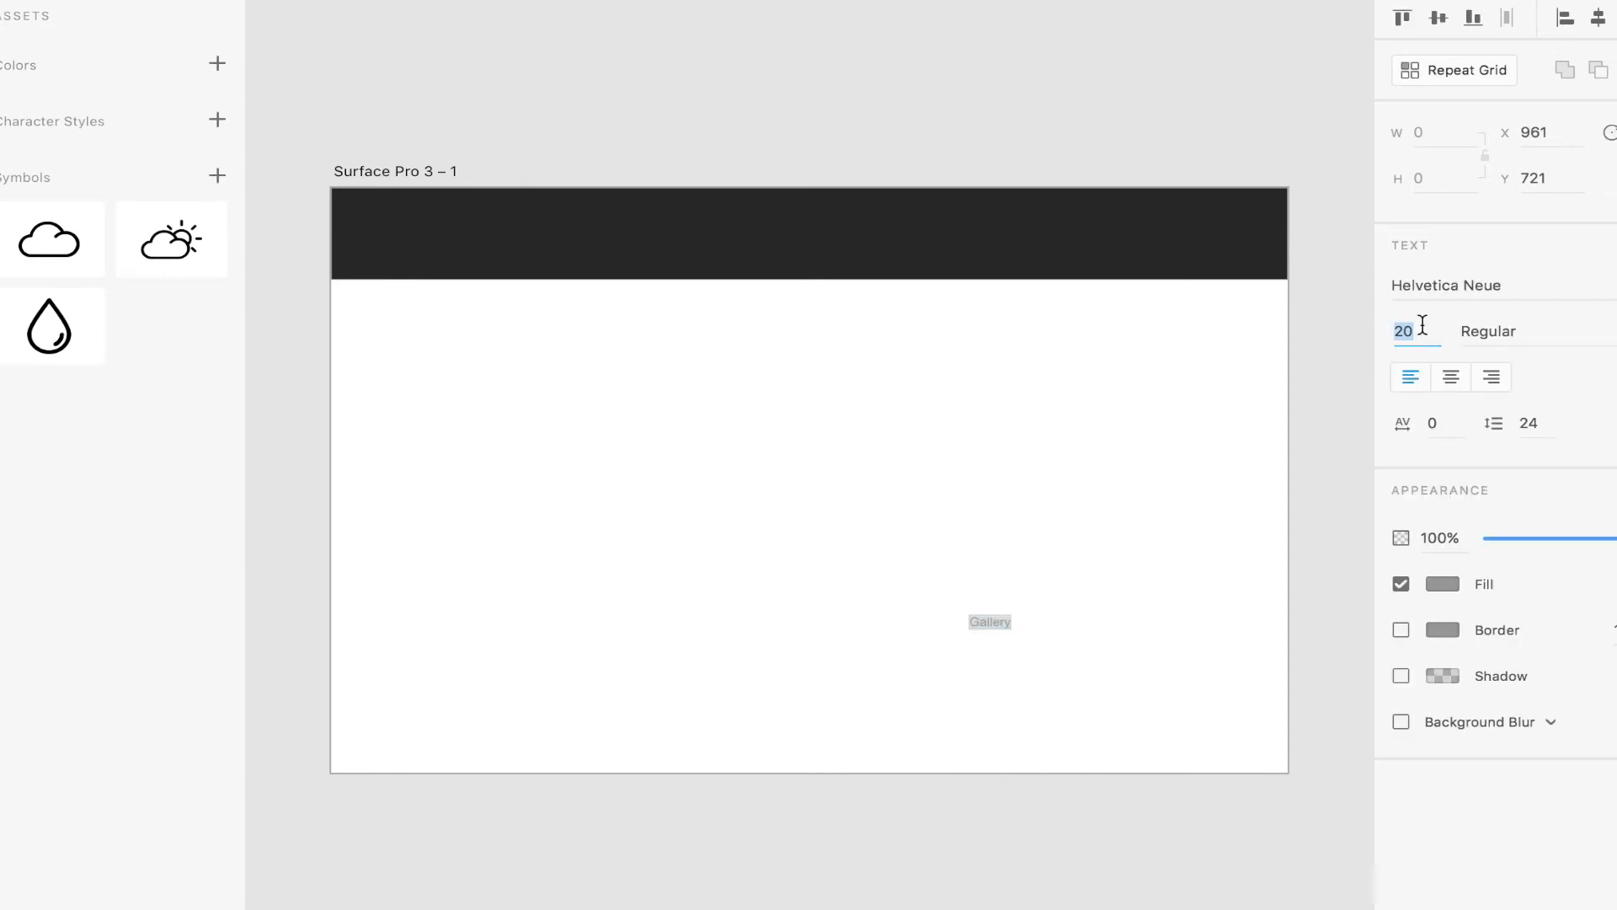
type("44")
key("Return")
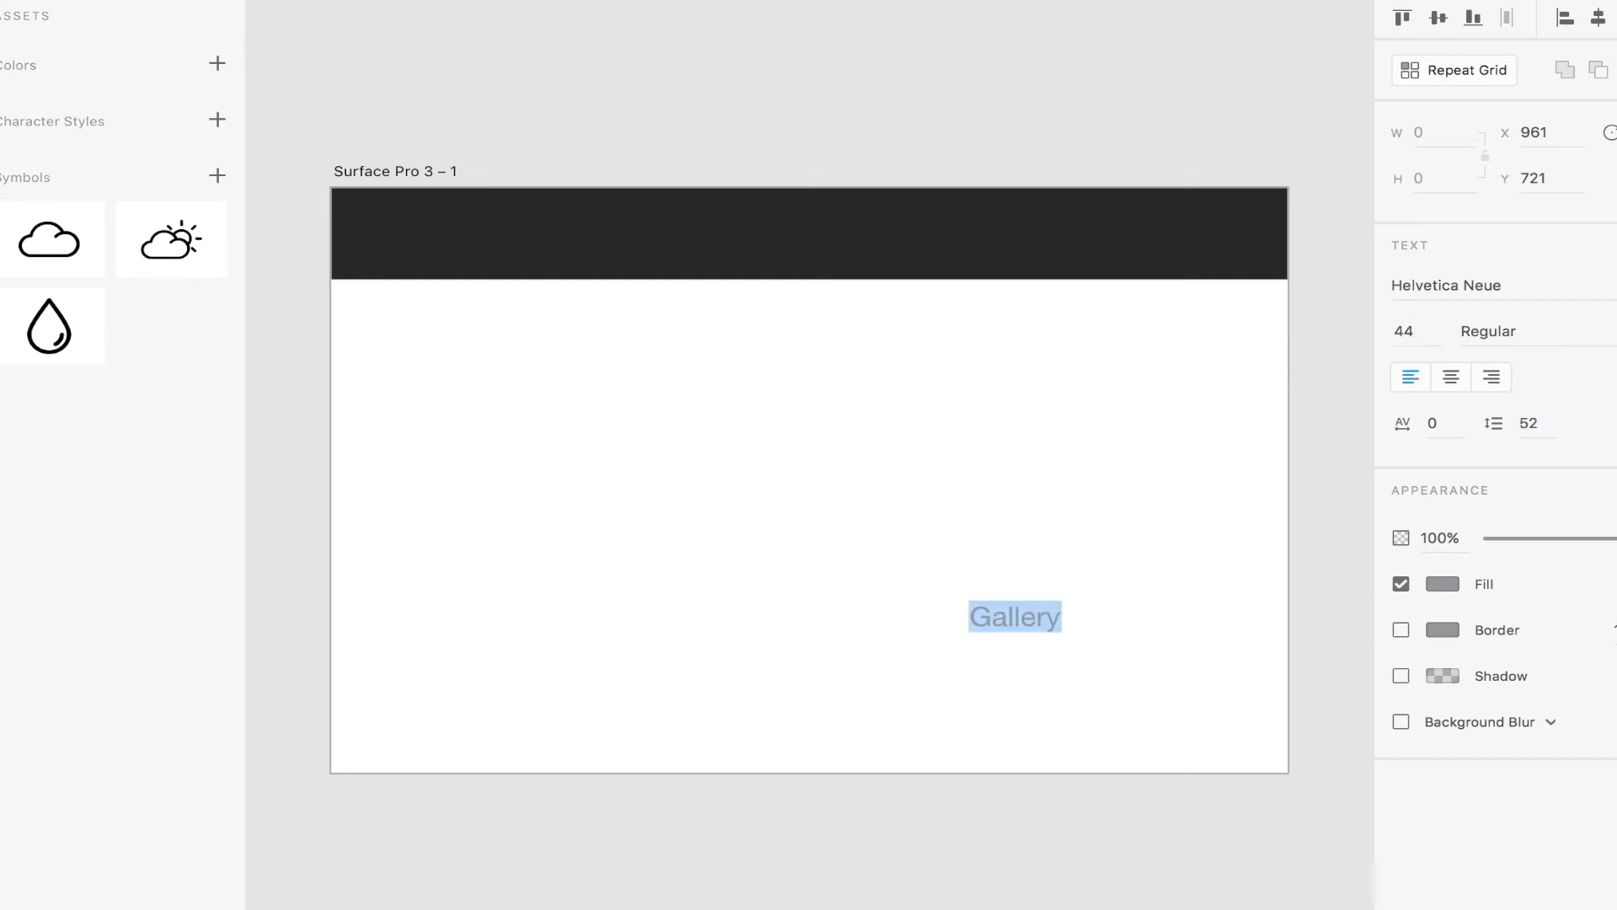
- Move the Gallery text into the header near its left end, at about X 81, Y 50
key("Escape")
left_click_drag(1034, 620, 446, 239)
double_click(447, 239)
type("t")
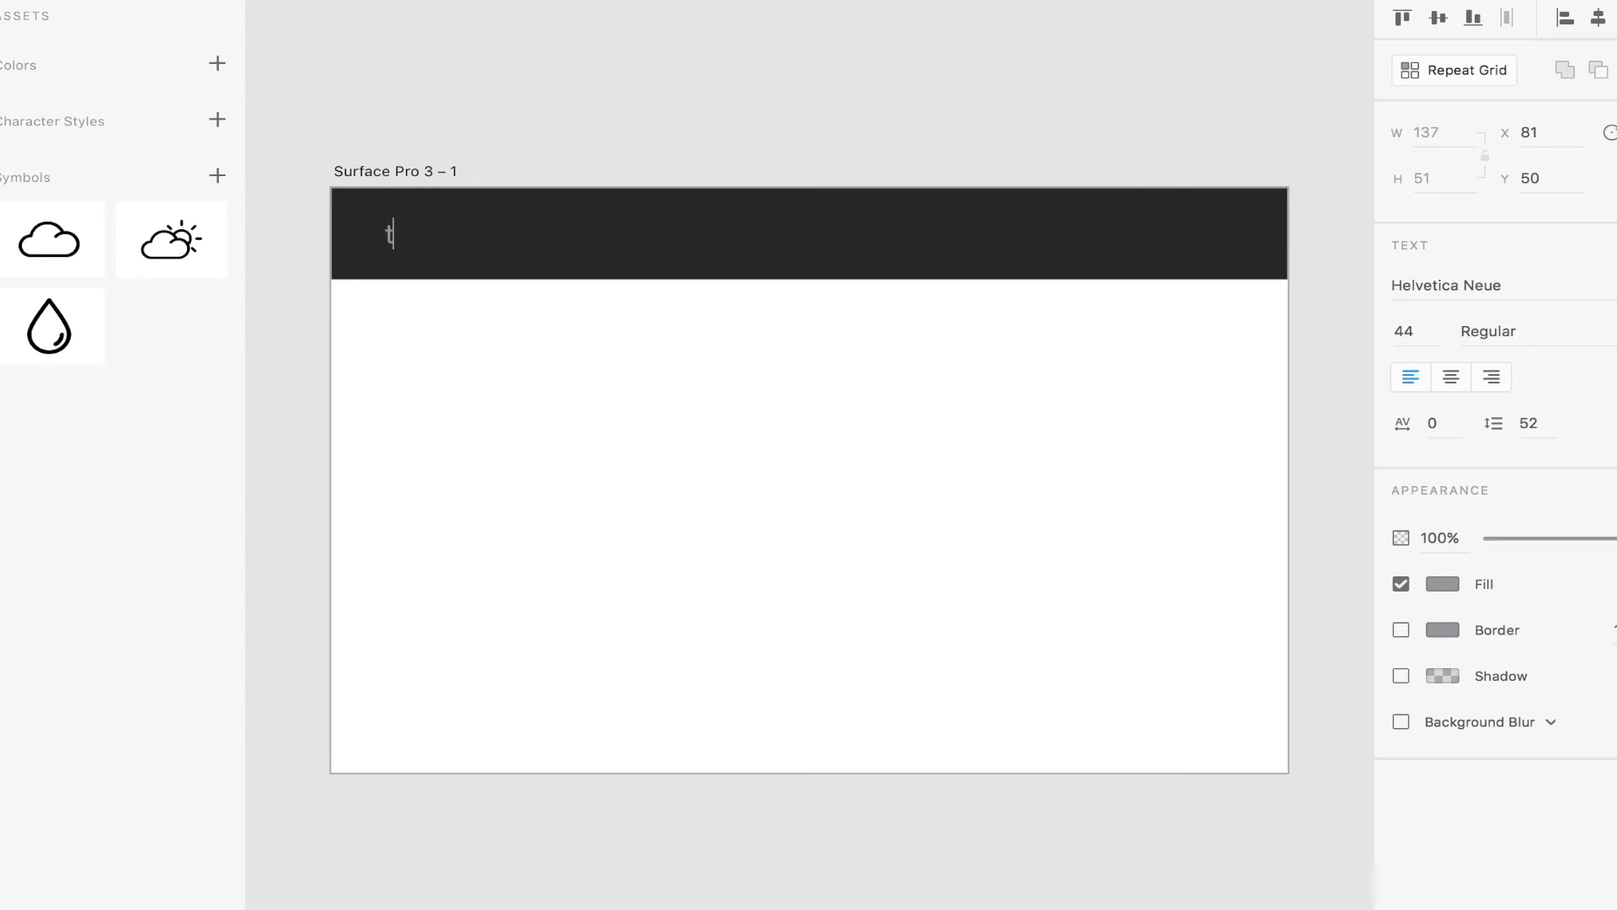
key("ctrl+z")
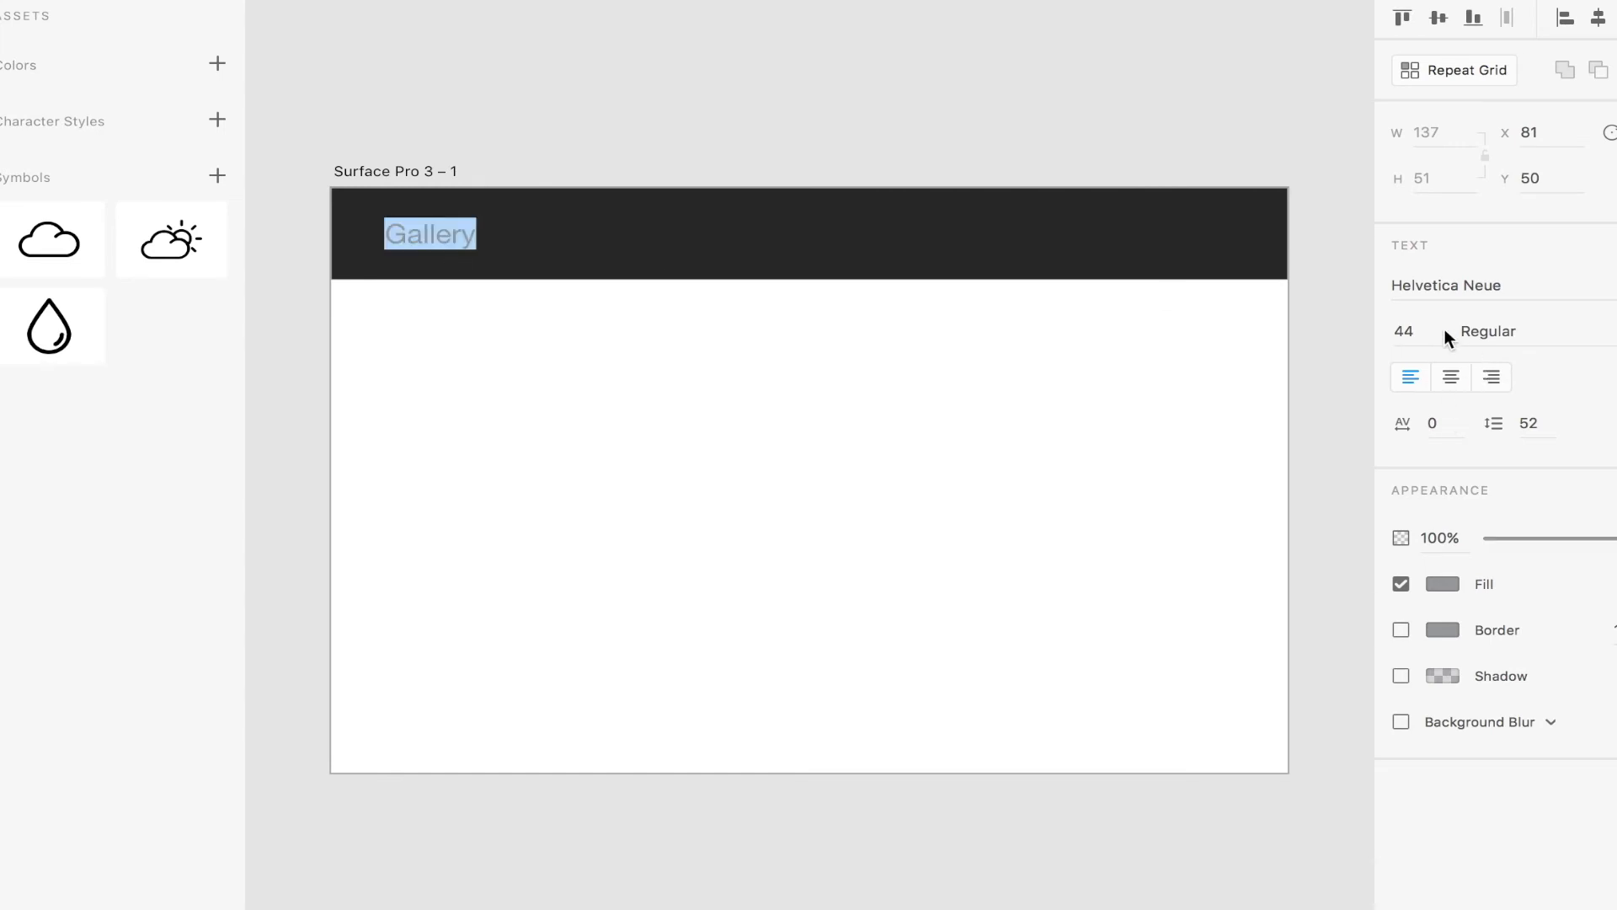
- Set the Gallery text's fill to white and shift the text right to about X 113, Y 50
left_click(1445, 580)
left_click_drag(1304, 502, 989, 285)
left_click(701, 436)
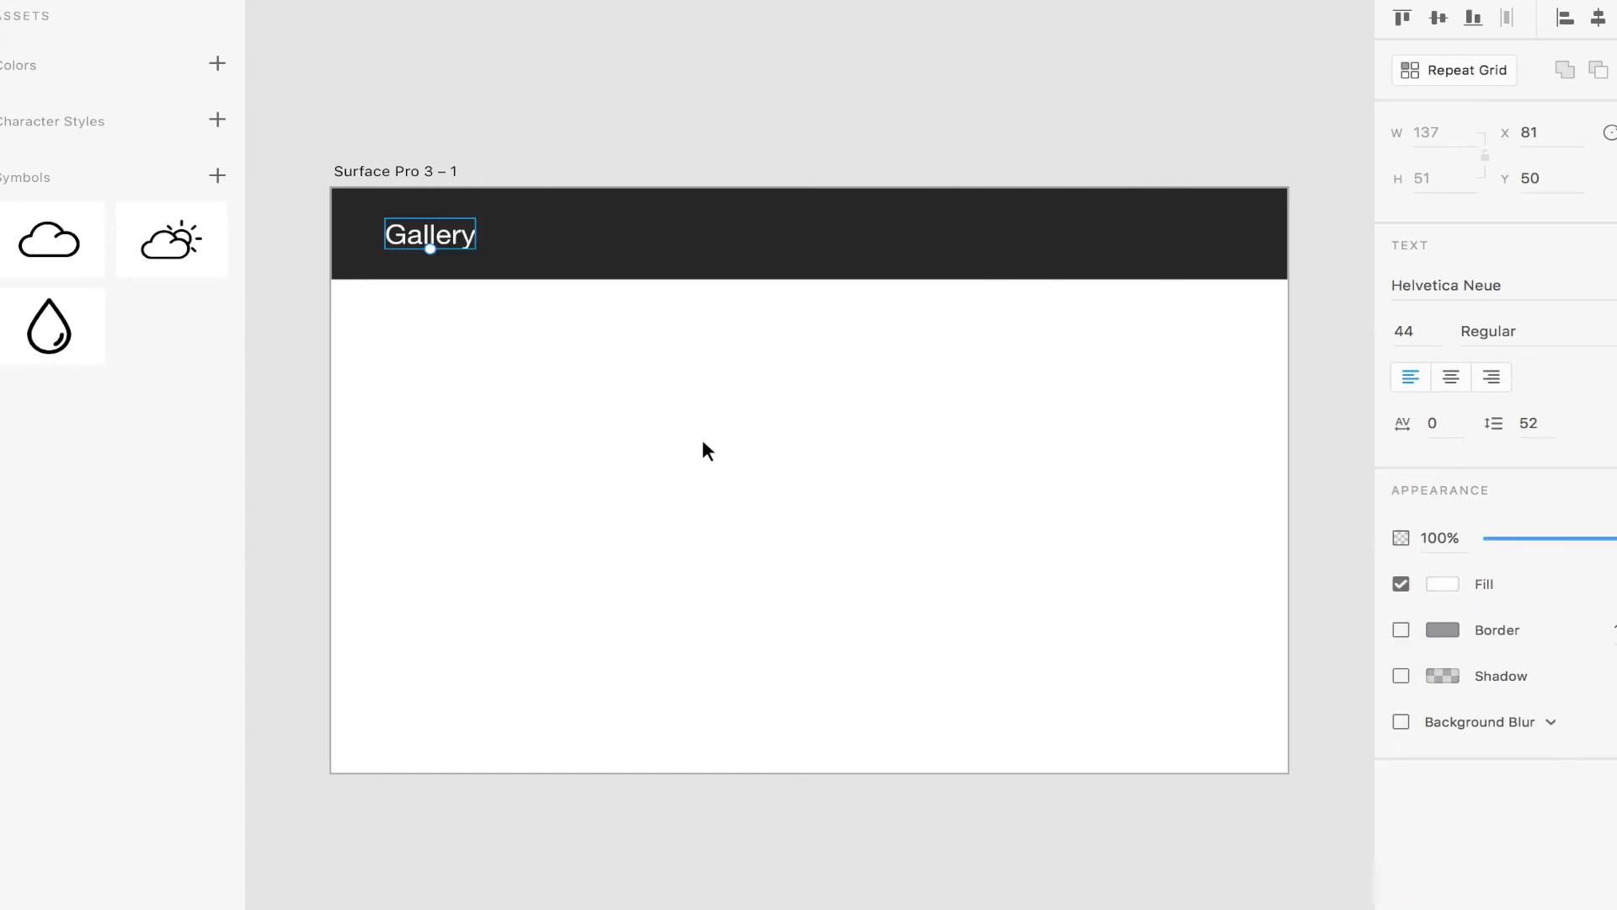
left_click_drag(403, 248, 443, 237)
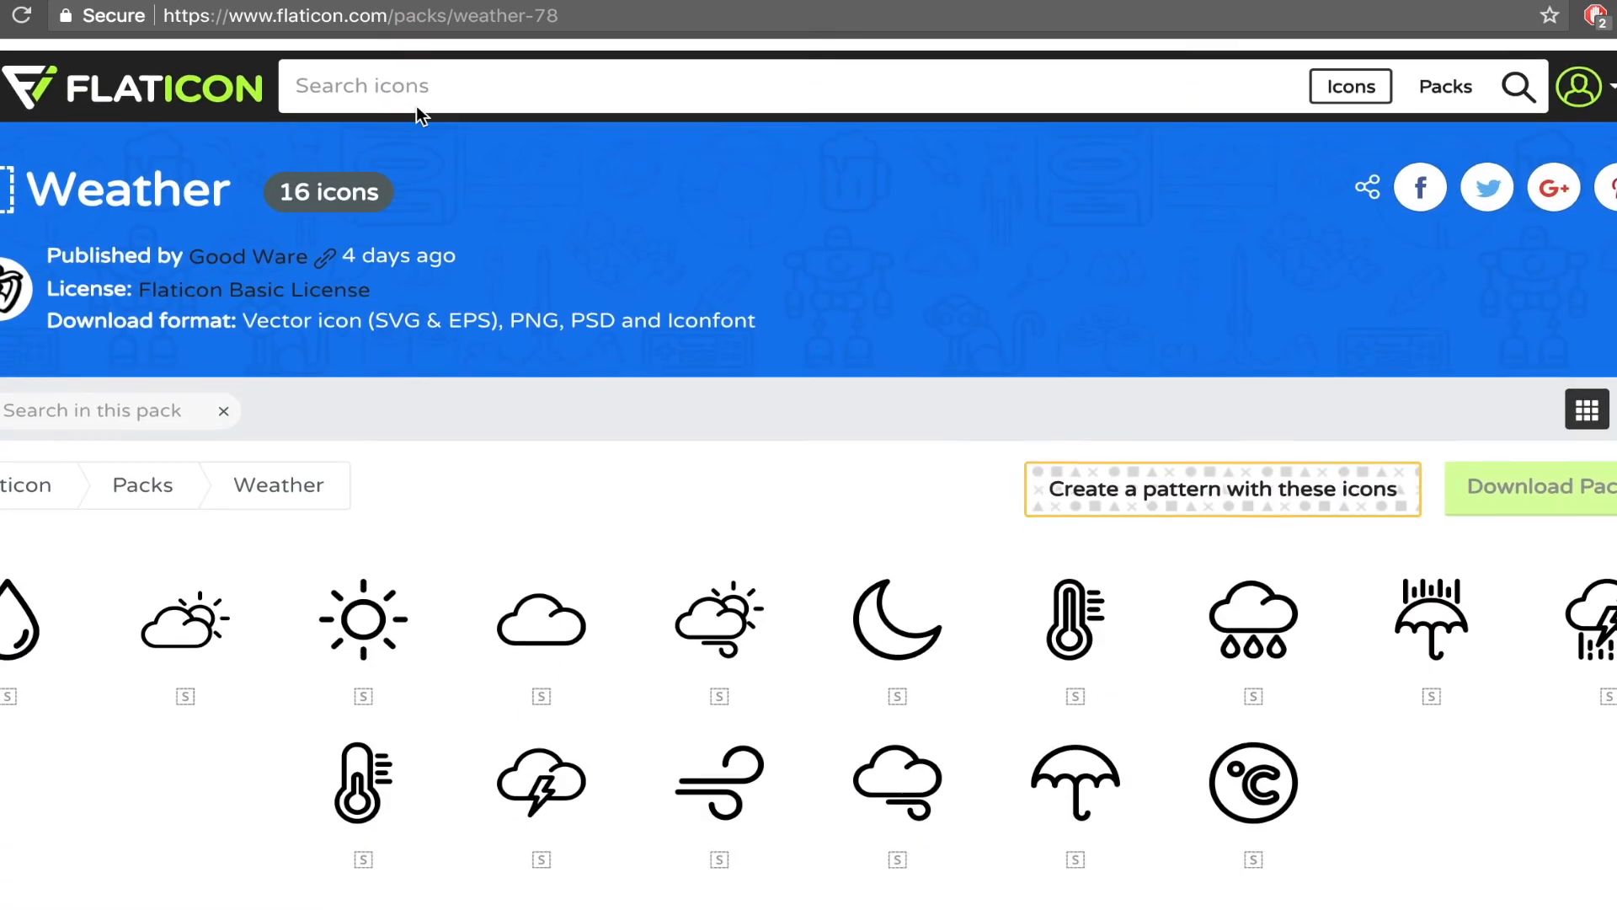
- Switch to the browser and search Flaticon for "menu" icons
left_click(422, 74)
type("me")
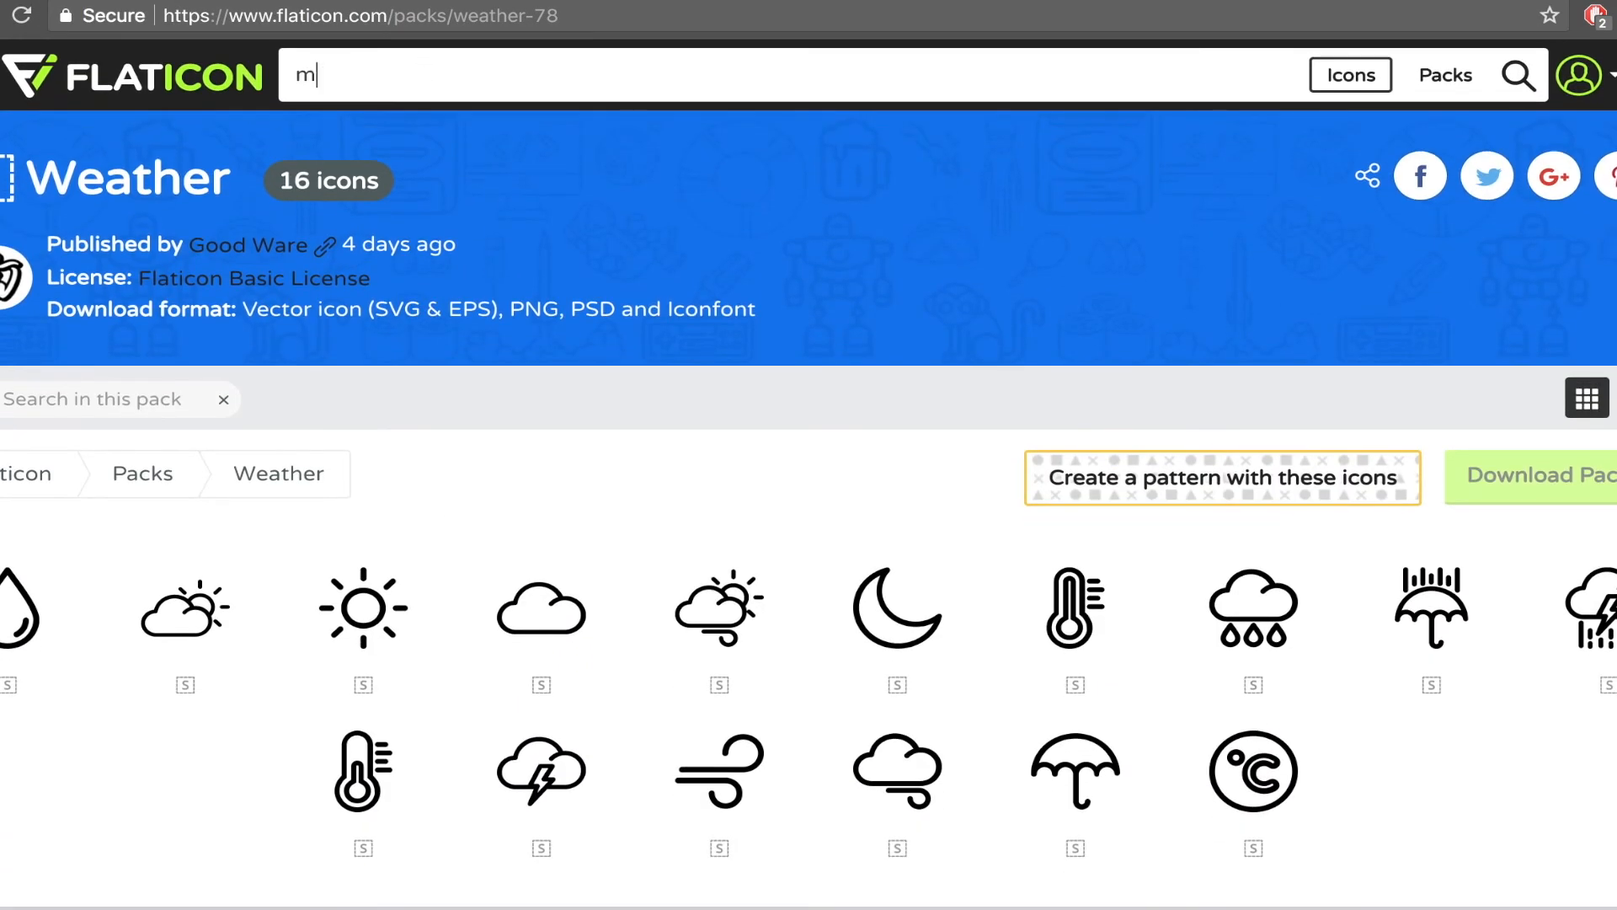
key("BackSpace")
key("BackSpace")
type("mn")
type("nu")
key("Return")
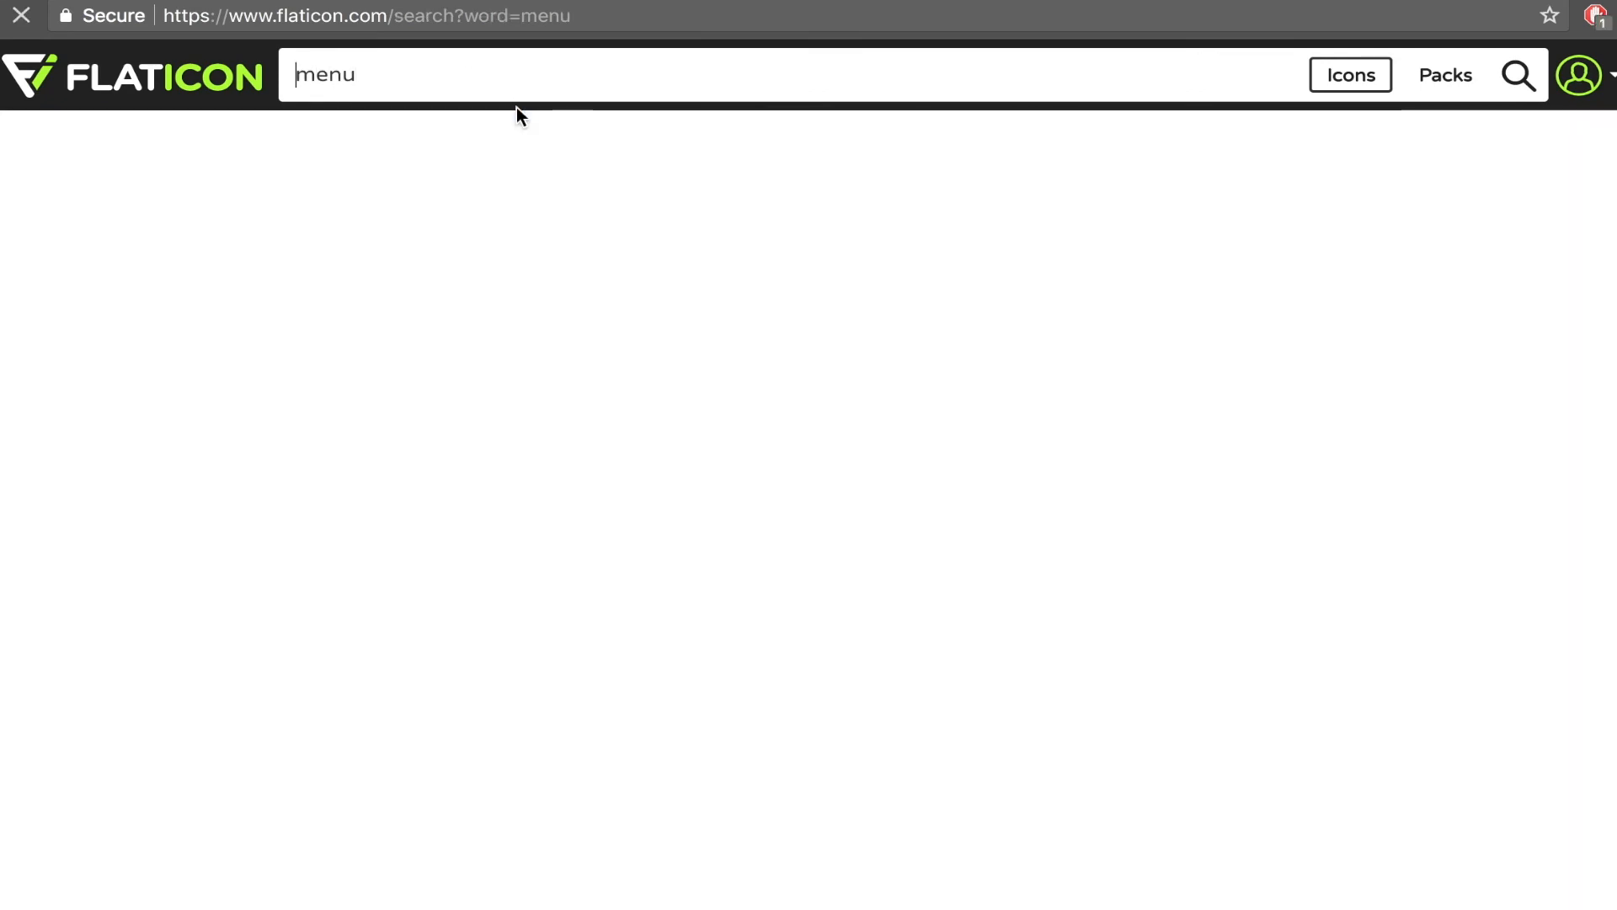
- Copy the thin four-line menu icon by Smashicons and paste it onto the Surface Pro 3 artboard in Adobe XD
scroll(228, 590, "down", 1)
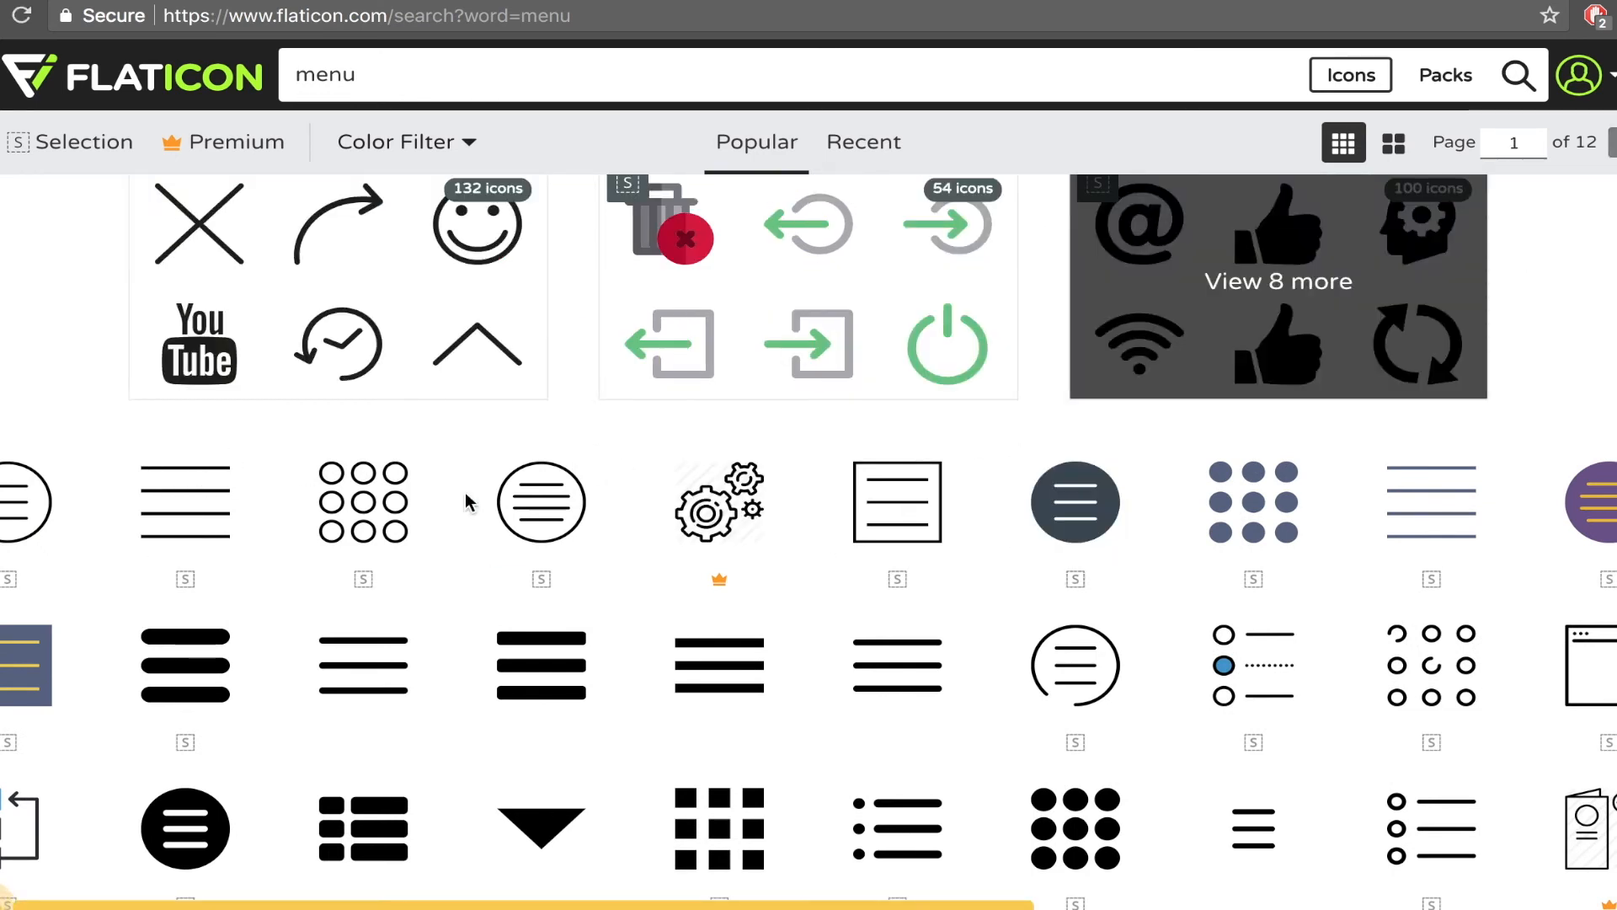
left_click(175, 497)
left_click(198, 549)
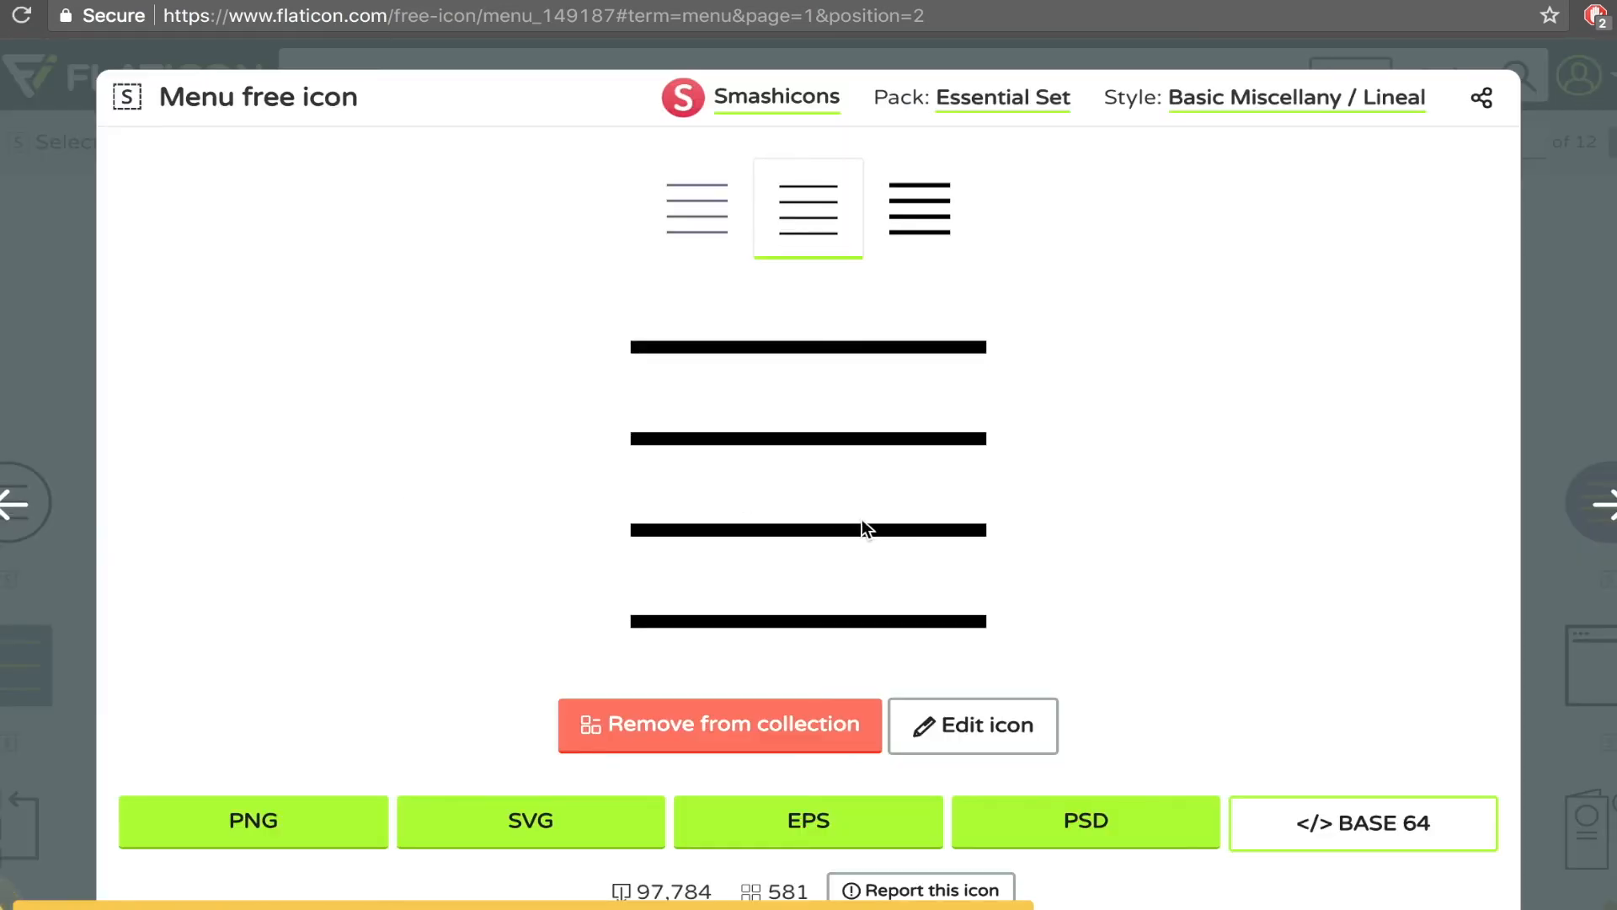
right_click(808, 346)
left_click(878, 403)
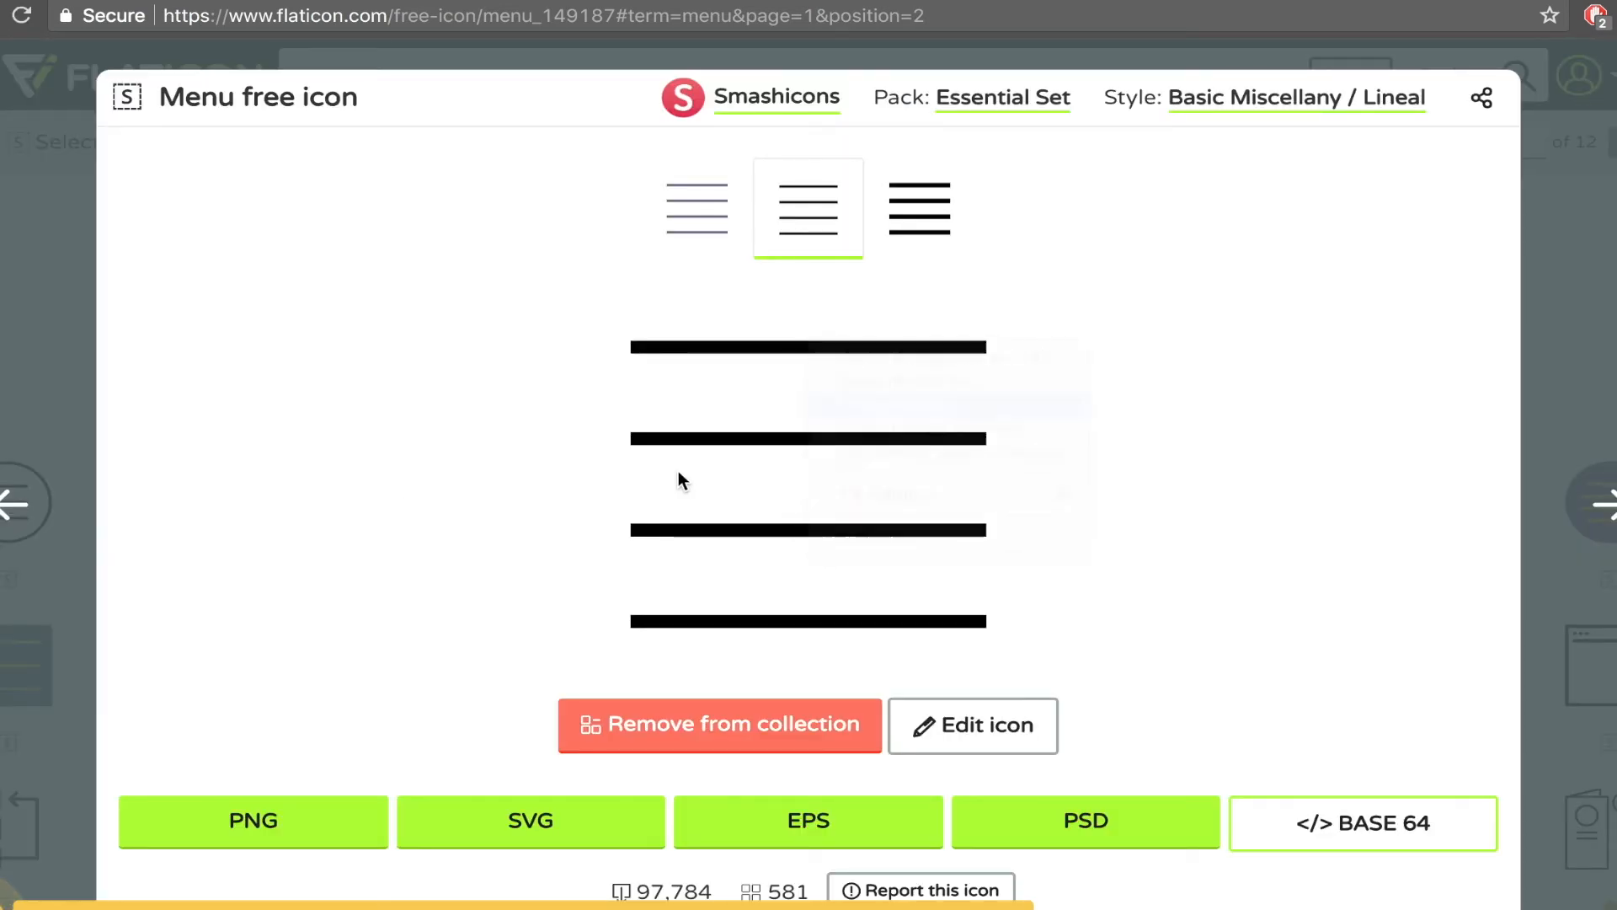
key("super+Tab")
left_click(531, 634)
key("super+v")
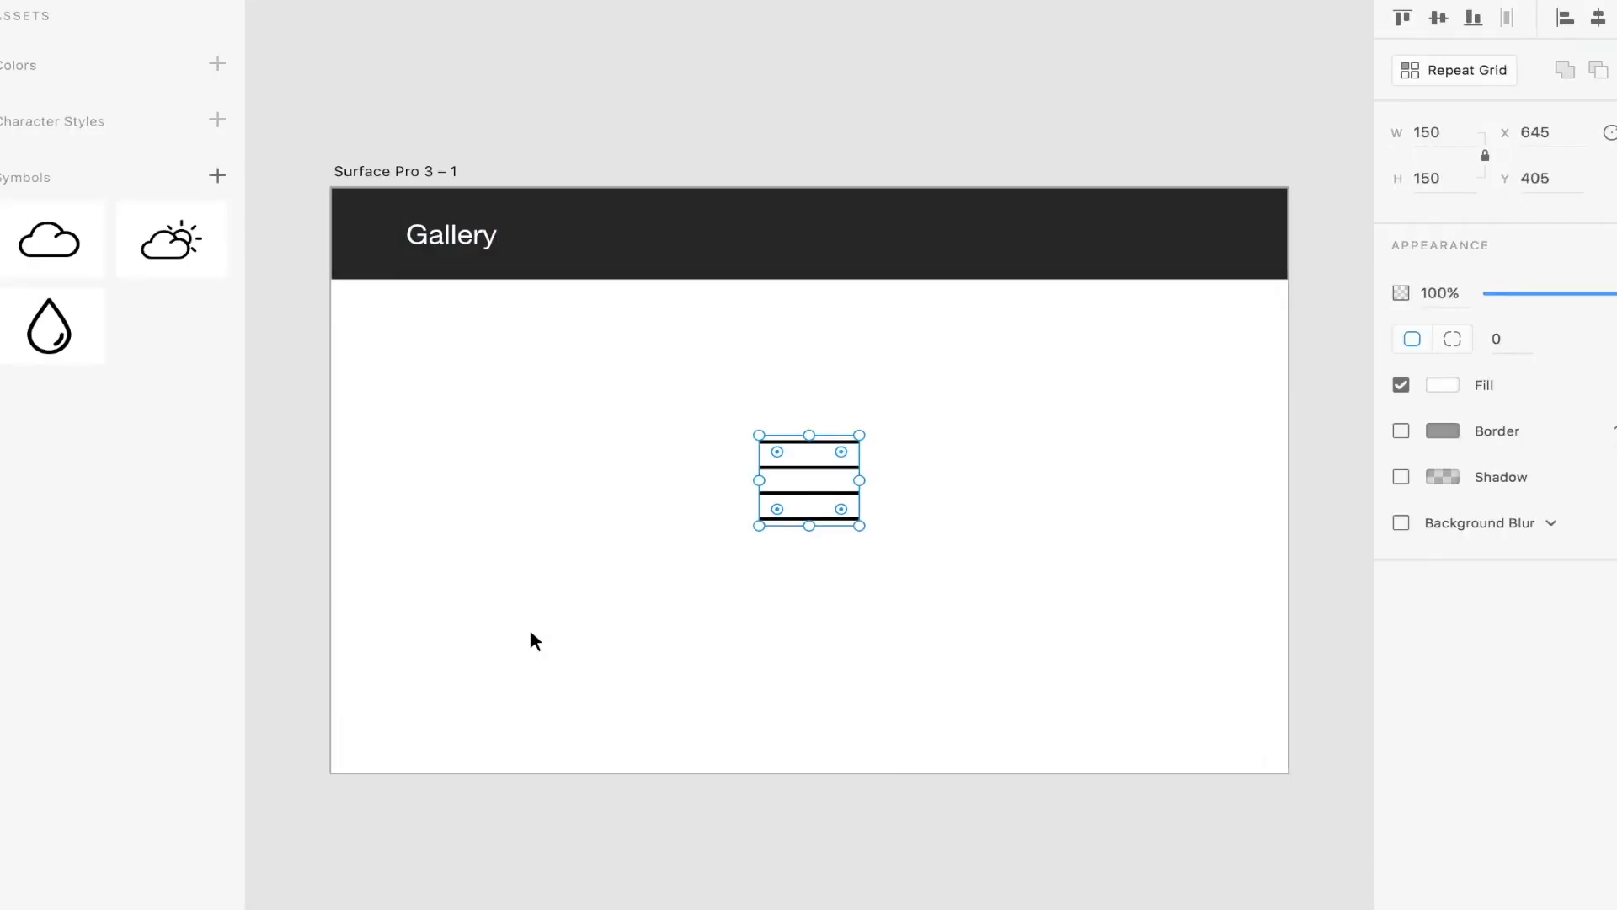
- Try to recolour the pasted menu icon through its fill colour
left_click(1447, 388)
left_click(1449, 388)
left_click(1449, 387)
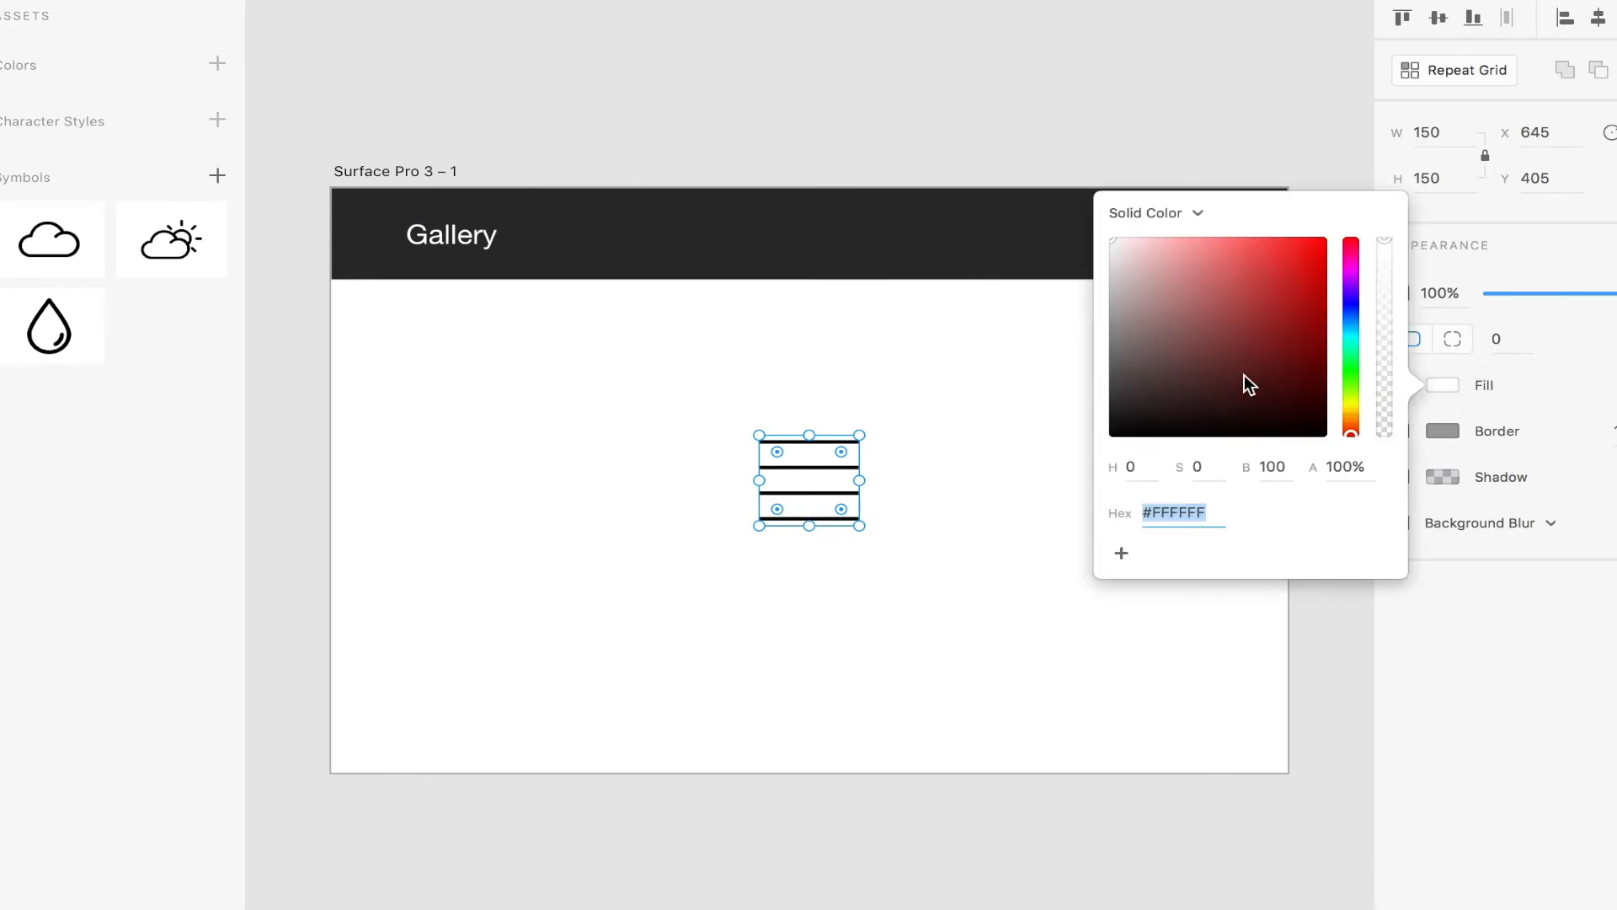
left_click(1245, 375)
left_click_drag(1245, 376, 1100, 167)
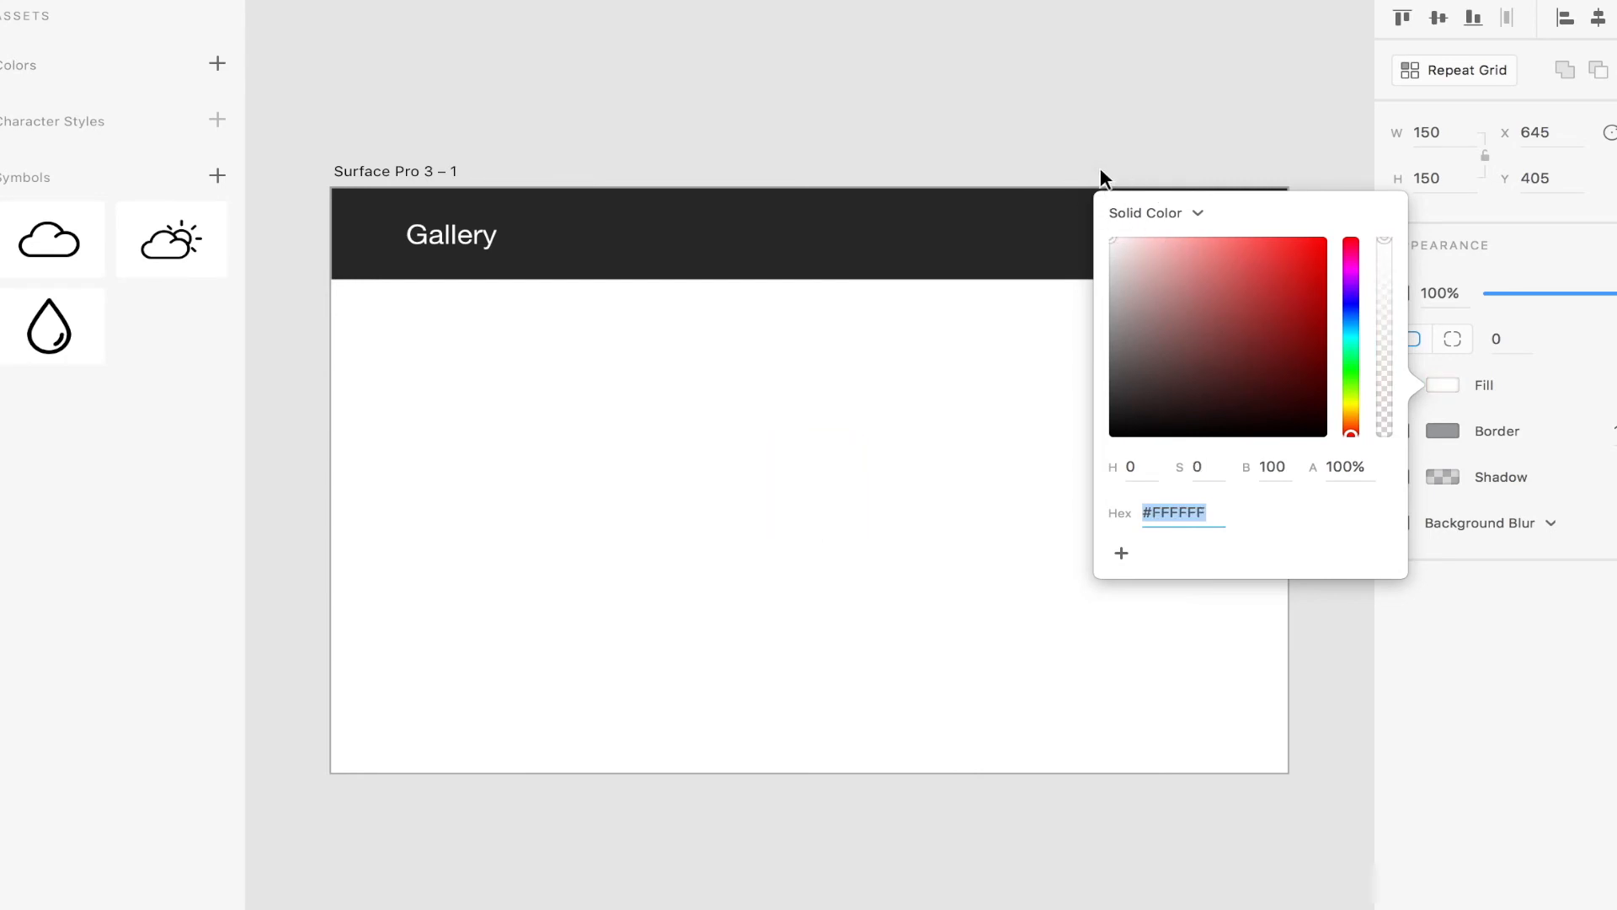
left_click(905, 620)
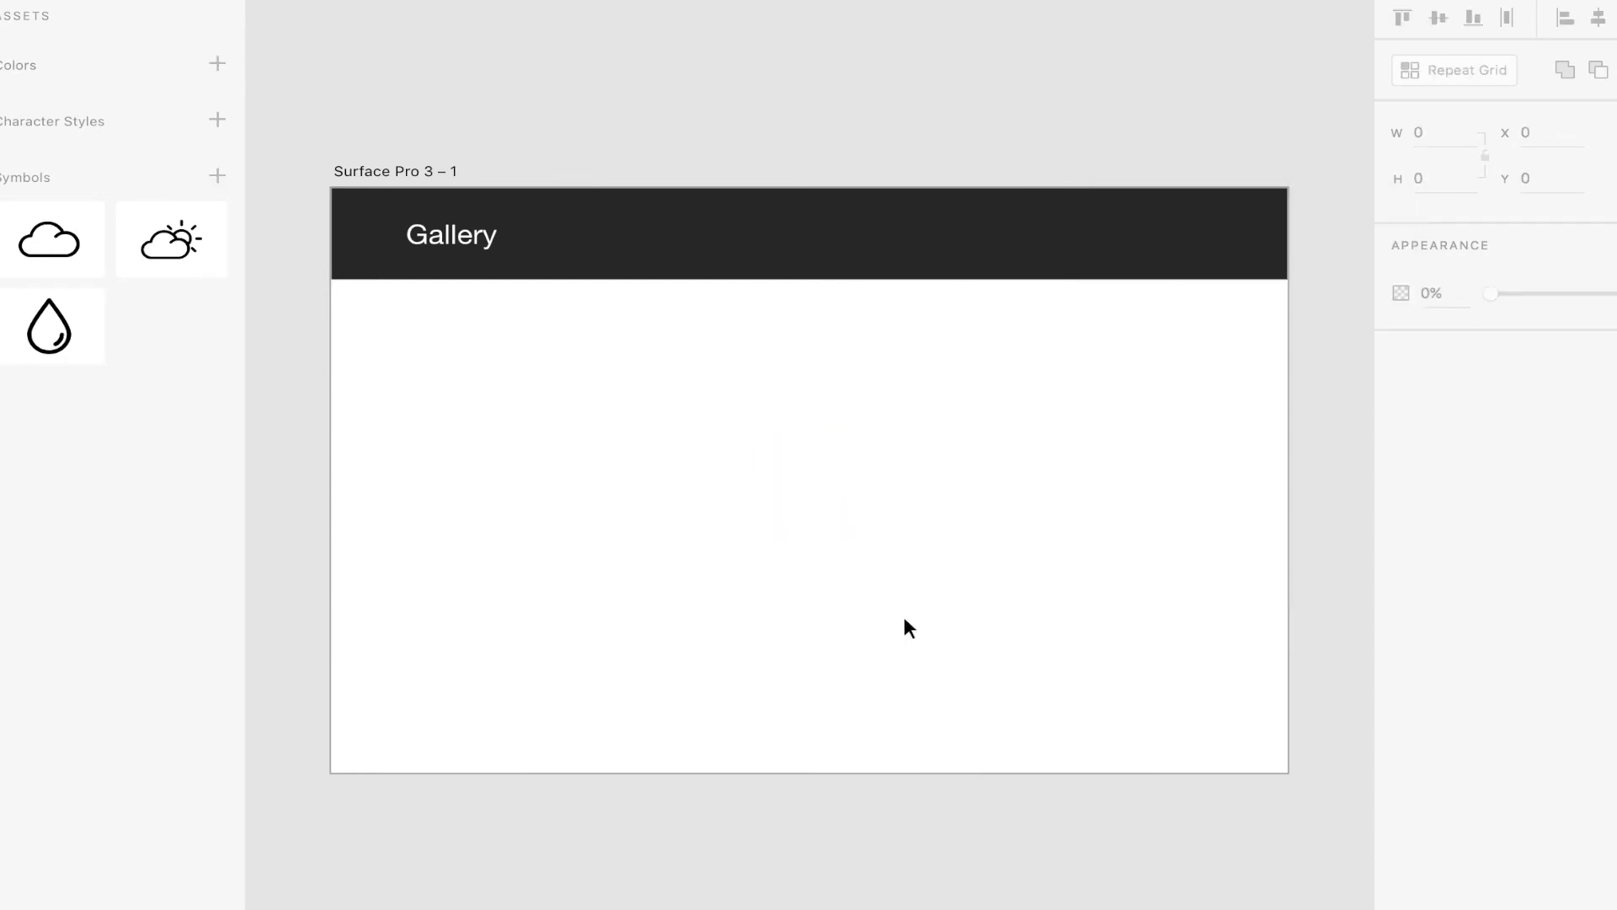
- Move the menu icon into the header and scale it down to fit to the left of the Gallery text
left_click(804, 477)
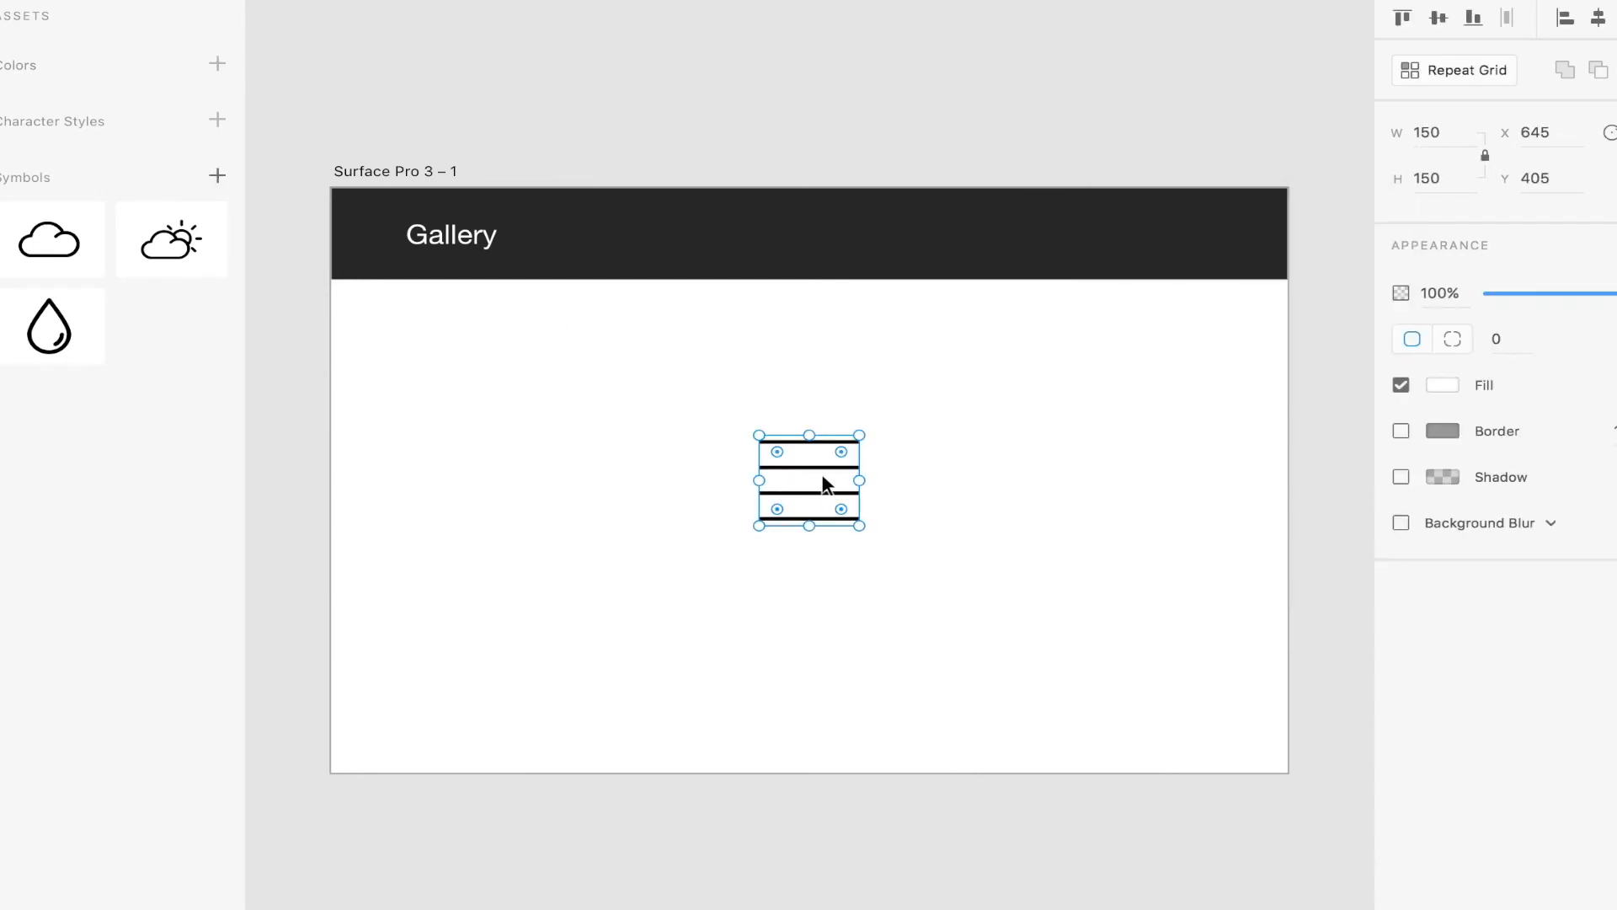
left_click_drag(823, 476, 415, 244)
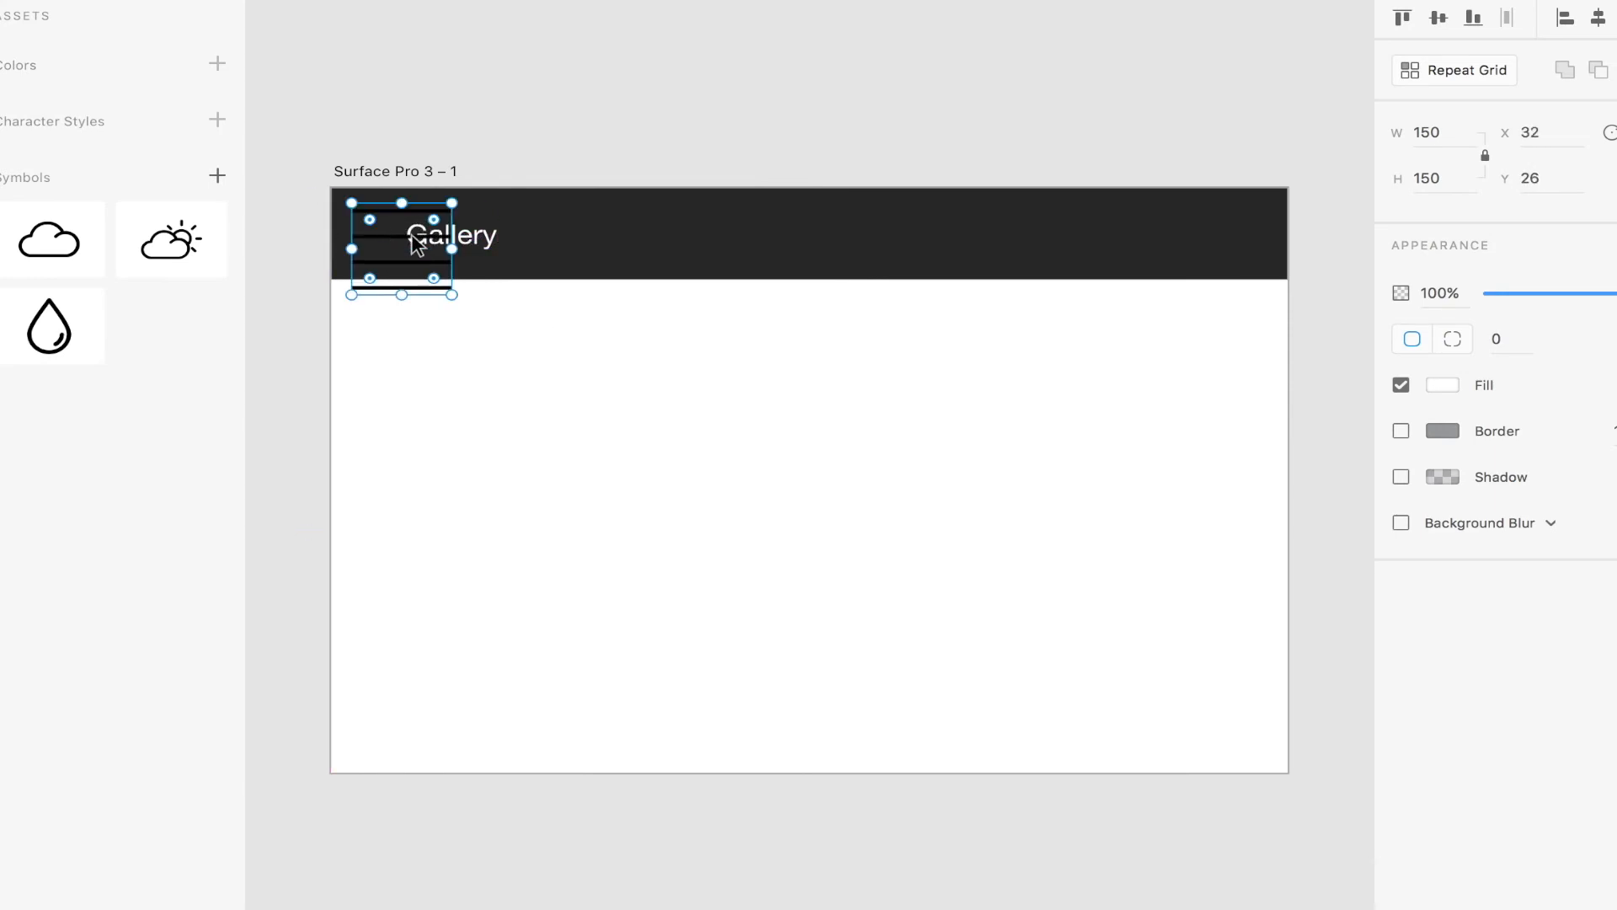
left_click_drag(452, 295, 383, 242)
- Change the header rectangle's fill to bright pink-magenta (#E96EFF)
double_click(708, 235)
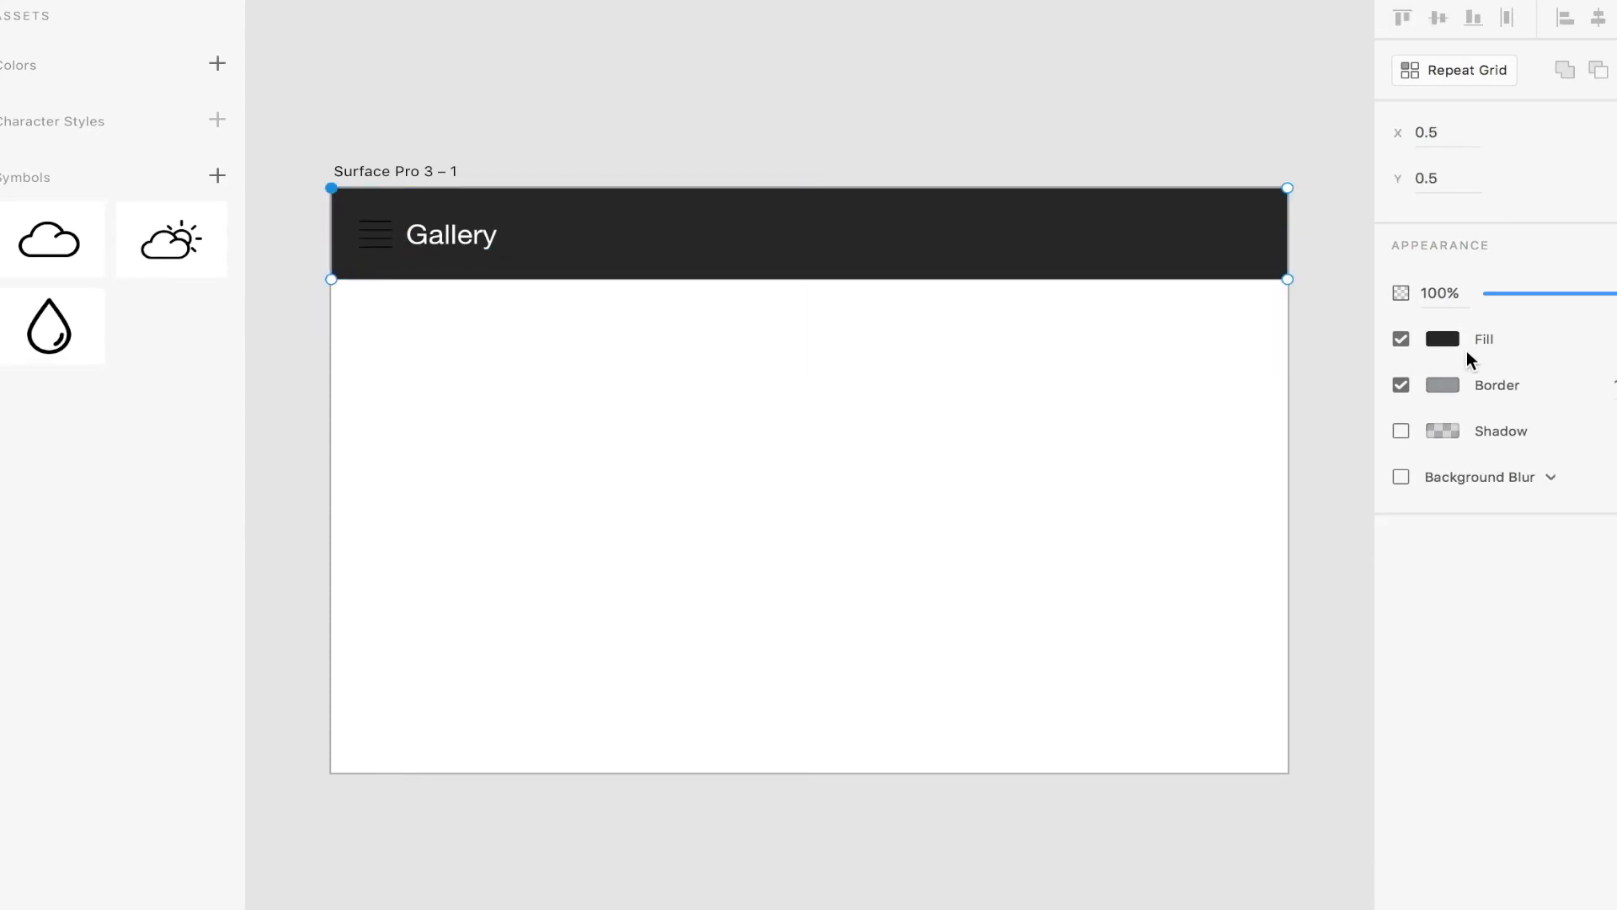
left_click(1442, 338)
left_click_drag(1188, 314, 1232, 192)
mouse_move(1355, 245)
left_mouse_down()
mouse_move(1356, 209)
mouse_move(1356, 248)
mouse_move(1360, 229)
left_mouse_up()
left_click(928, 398)
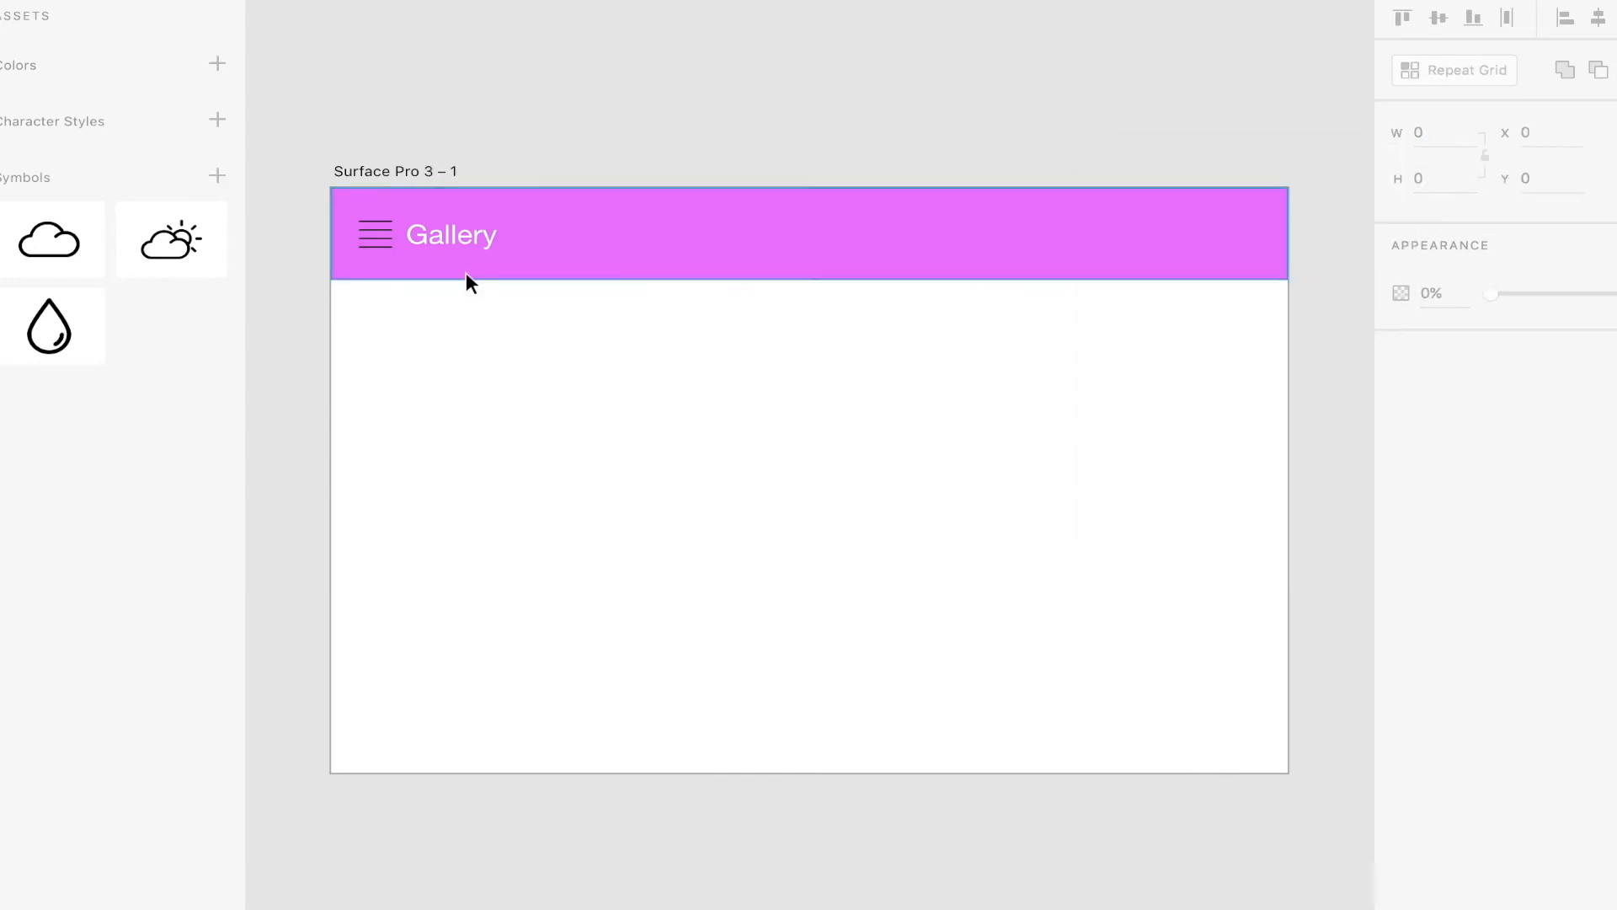
- Set the Gallery text's fill to black and shift the text slightly right, away from the menu icon
left_click(391, 240)
double_click(488, 231)
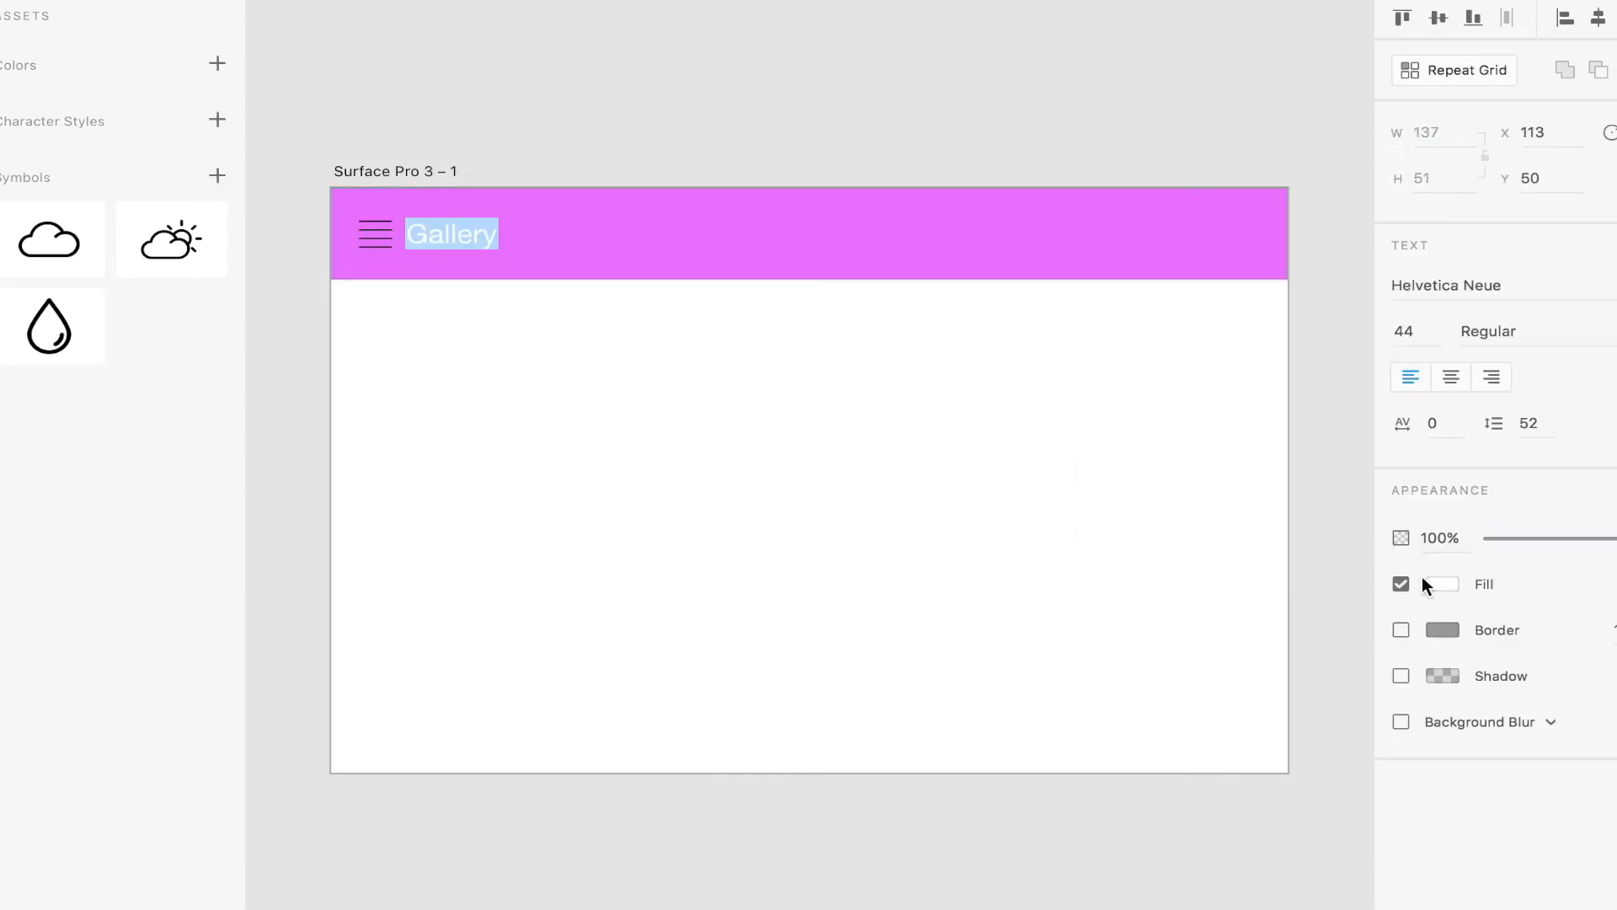
left_click(1448, 582)
left_click_drag(1191, 498, 1568, 882)
left_click(1004, 695)
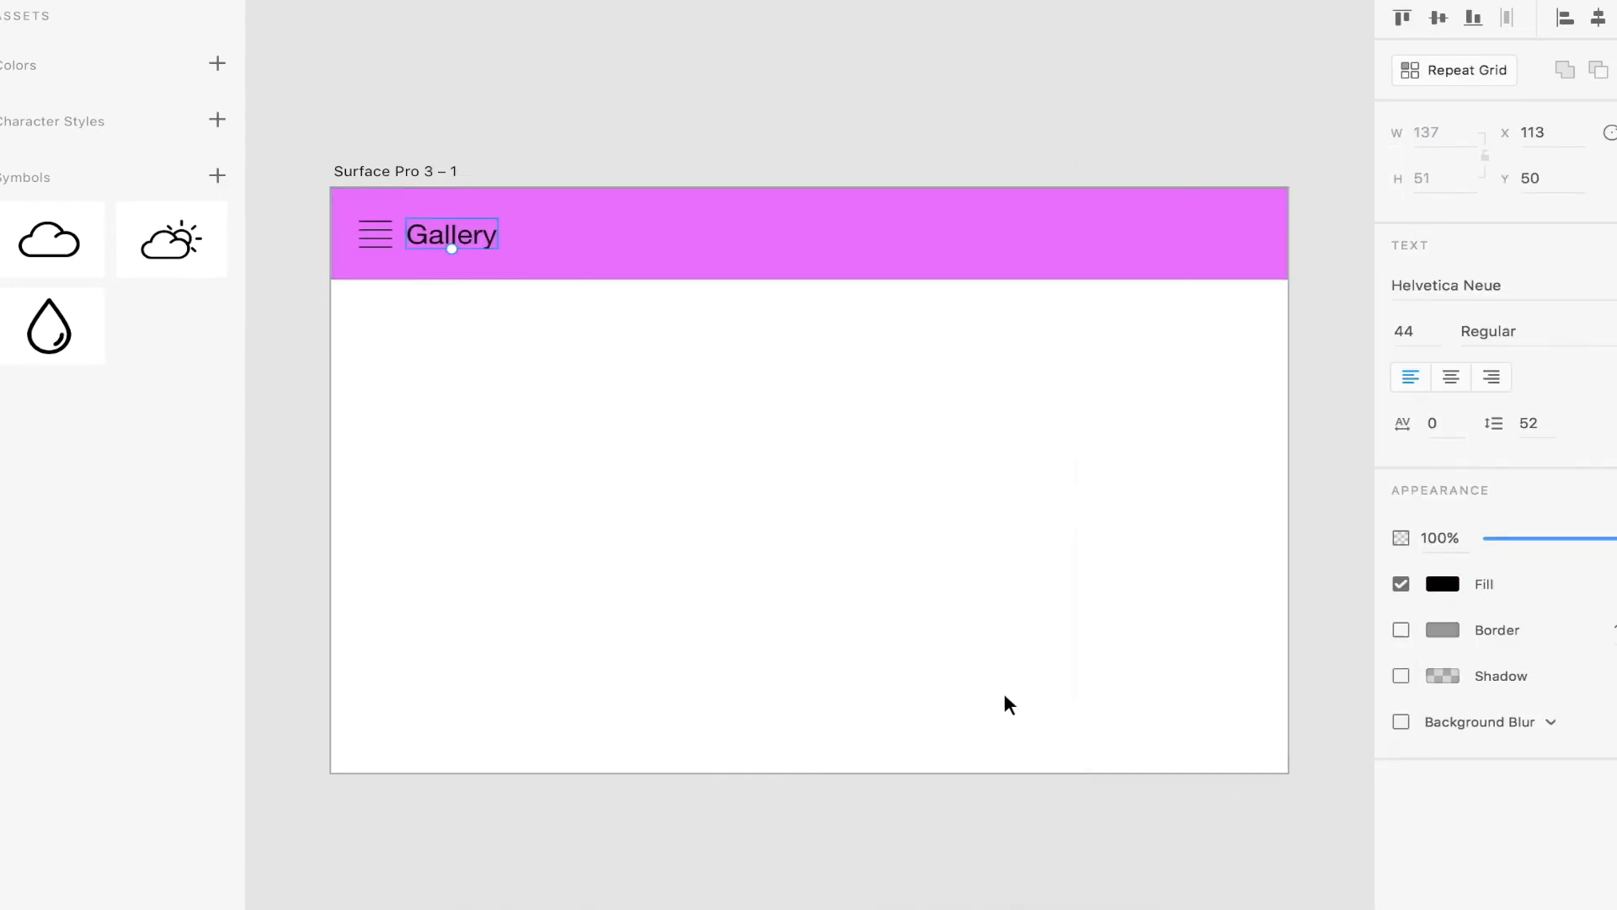
left_click(570, 397)
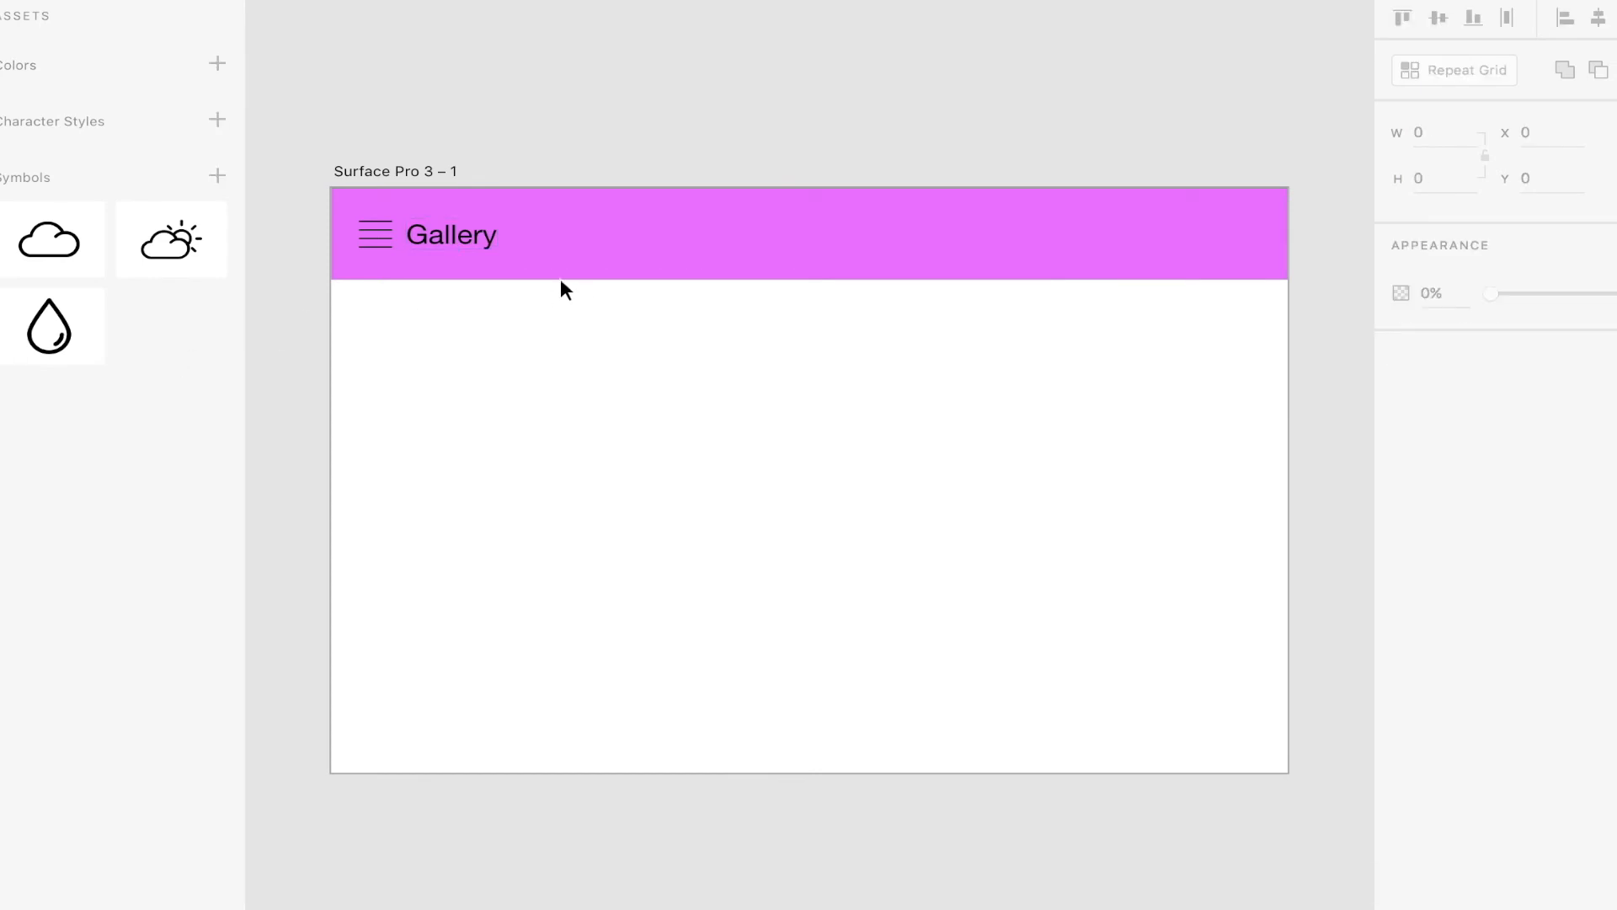
left_click_drag(463, 231, 473, 231)
- Shift the hue of the header rectangle's fill to purple
left_click(672, 234)
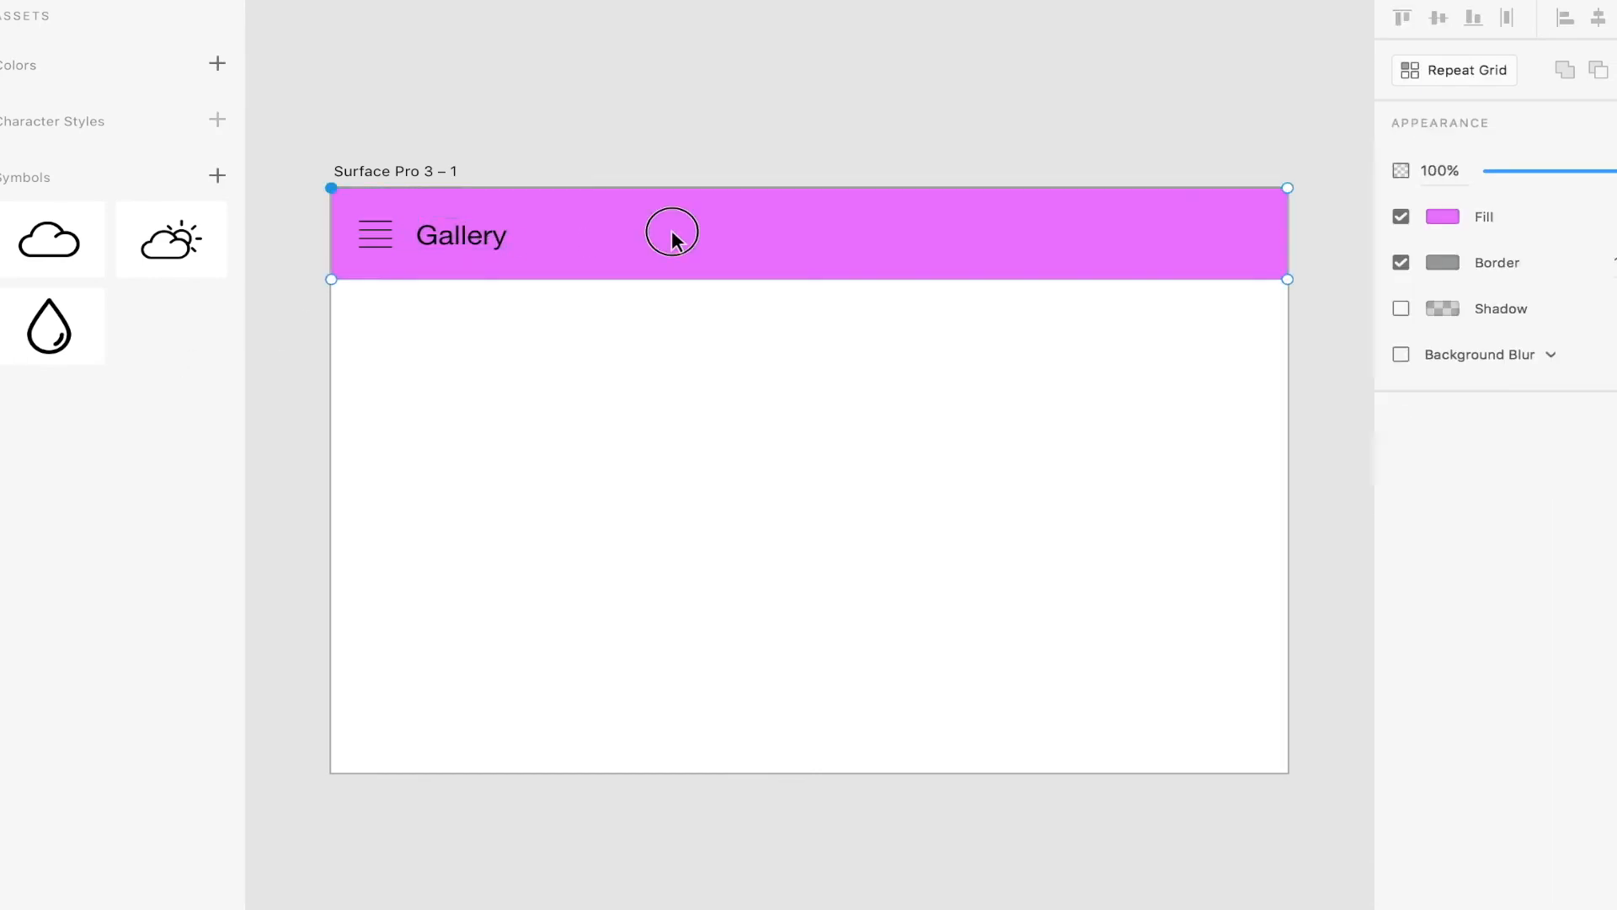
left_click(1444, 339)
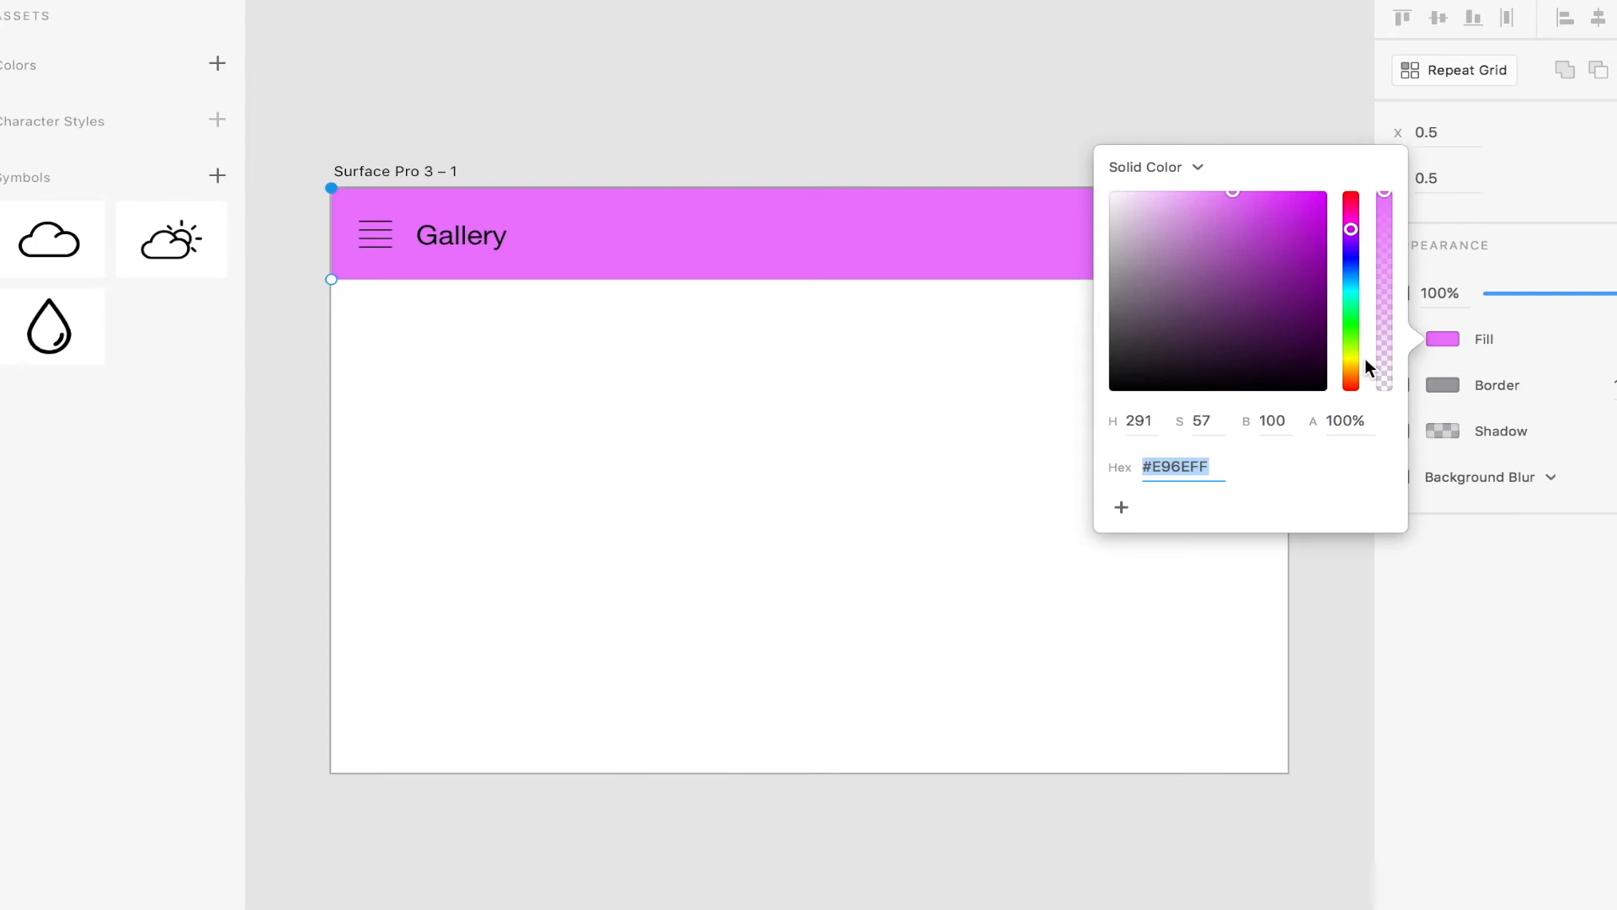
left_click(1350, 246)
left_click(848, 498)
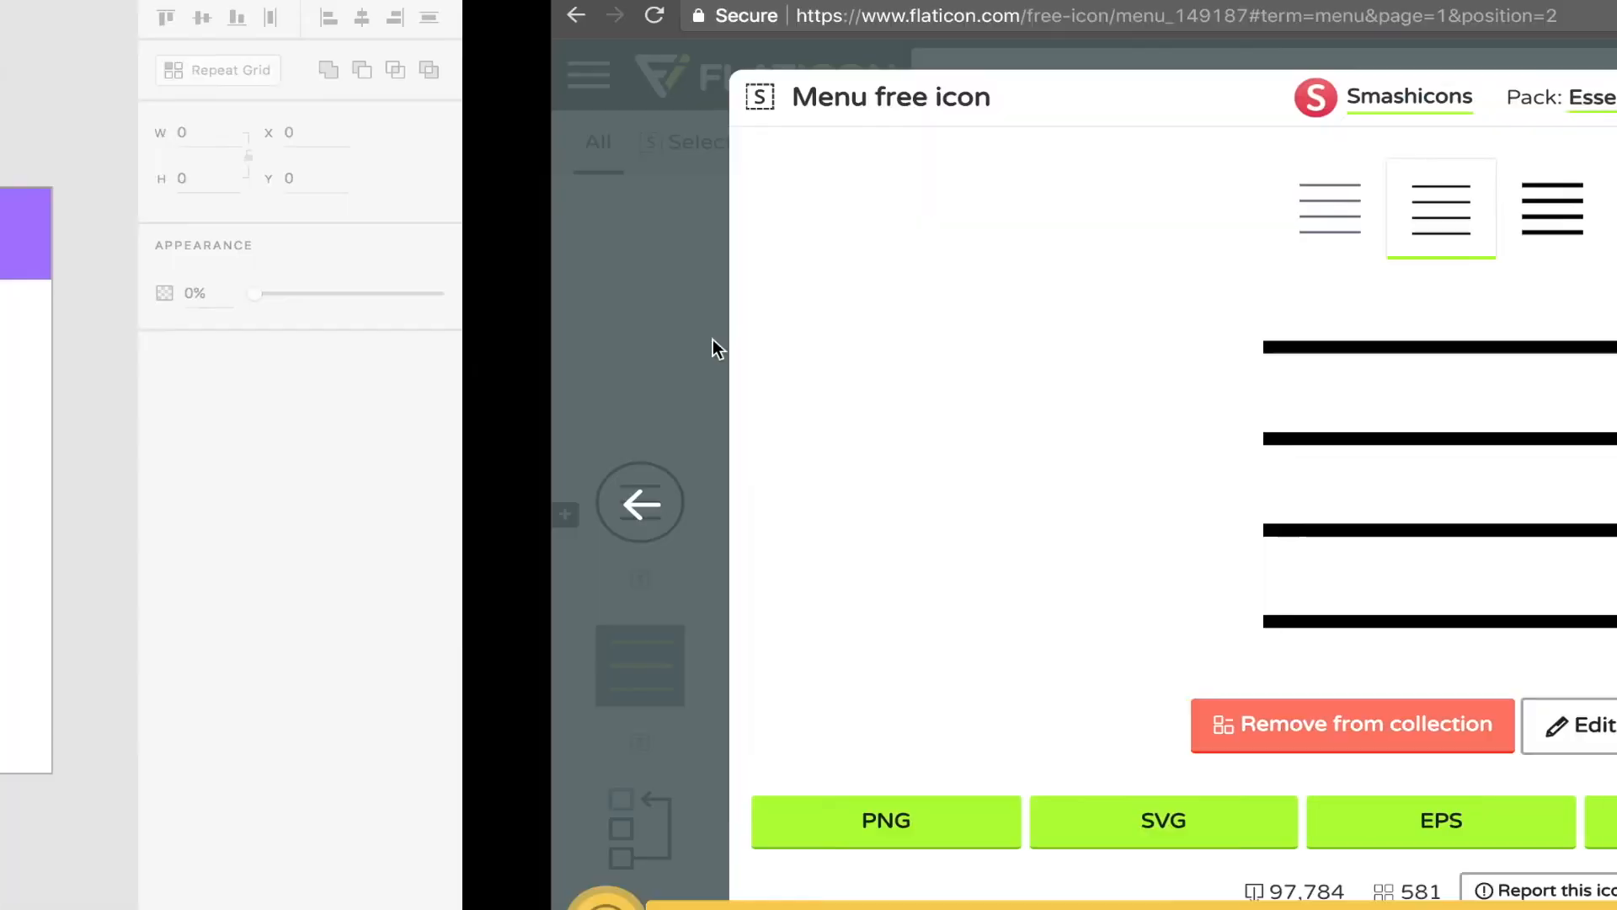
- Switch to the browser, show Google's image results for portraits, and open the 1920 × 1080 close-up of the bearded man full size
key("ctrl+Right")
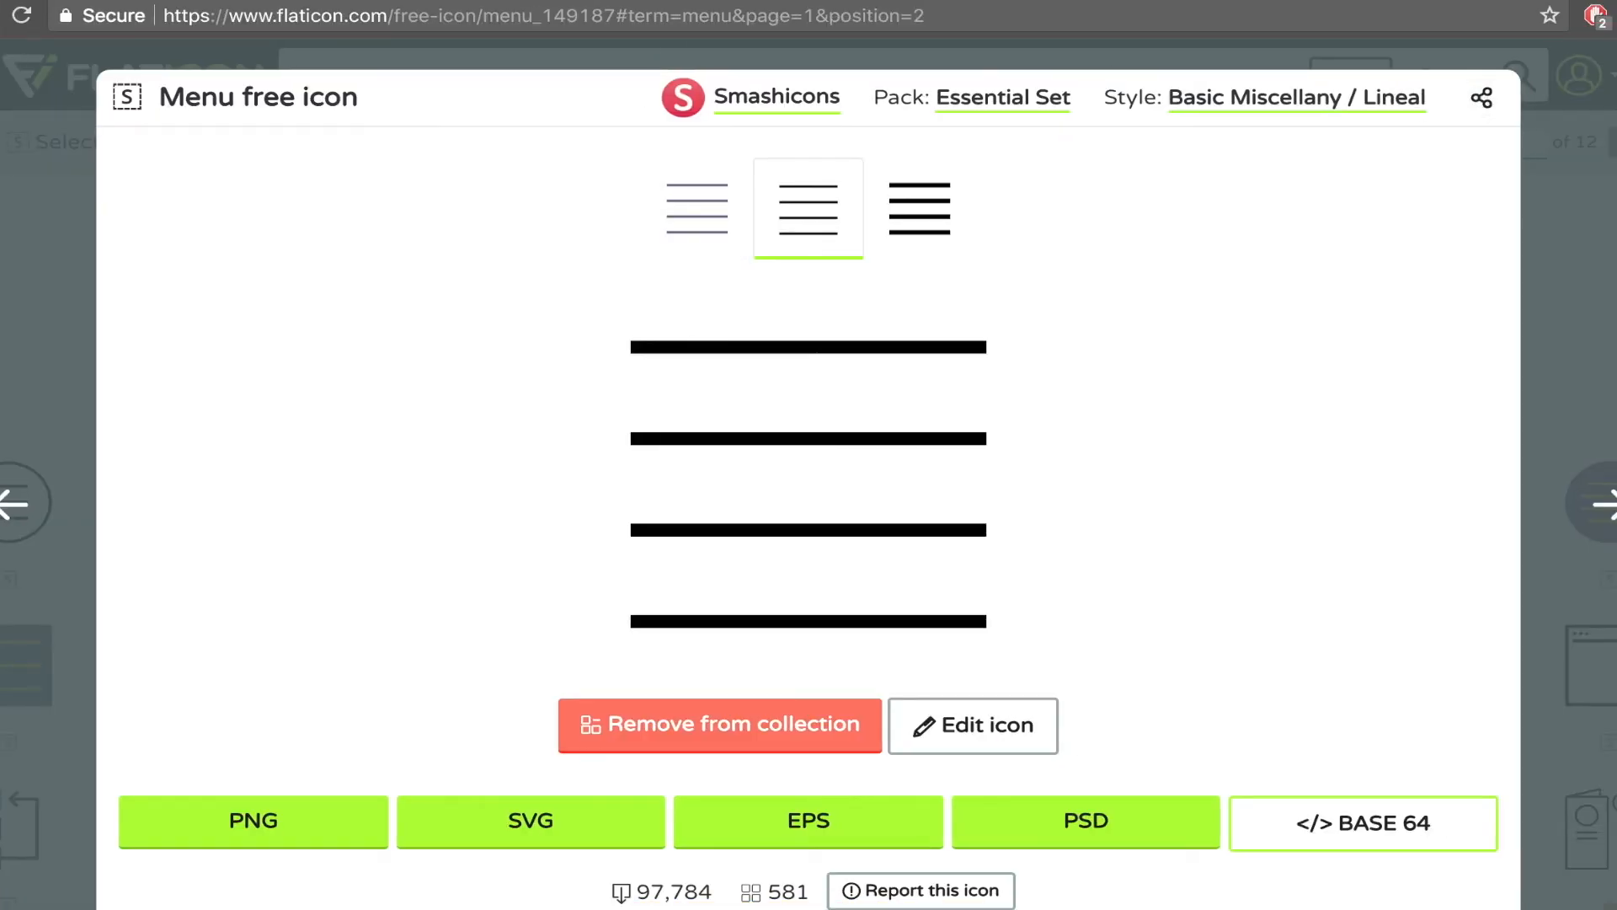
key("Escape")
key("ctrl+shift+Tab")
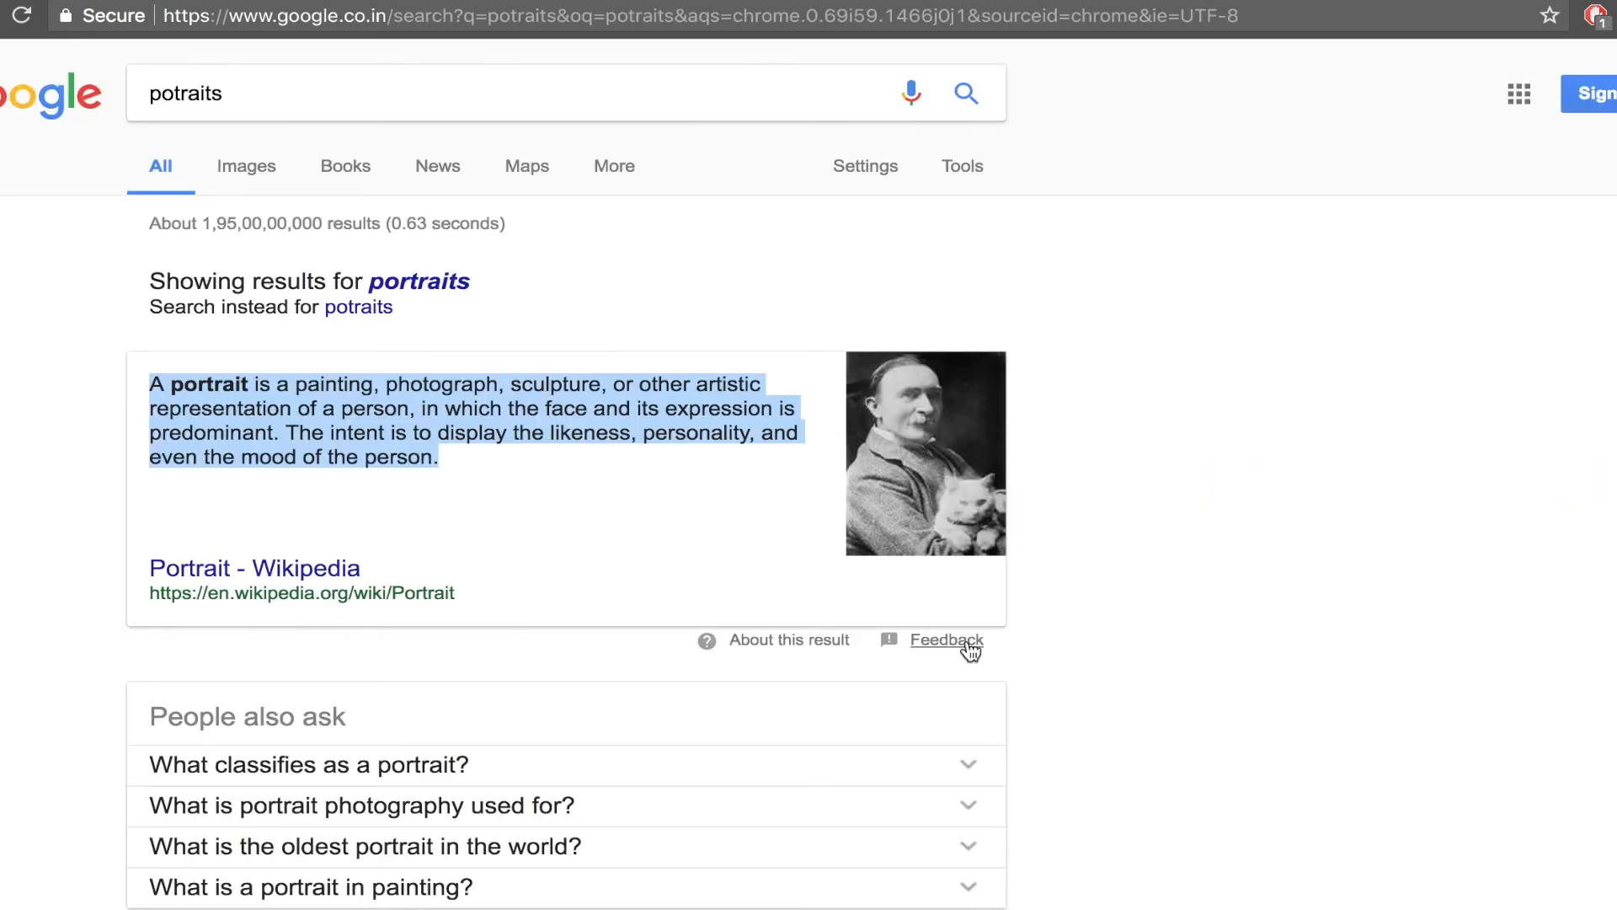
scroll(968, 651, "up", 2)
left_click(268, 166)
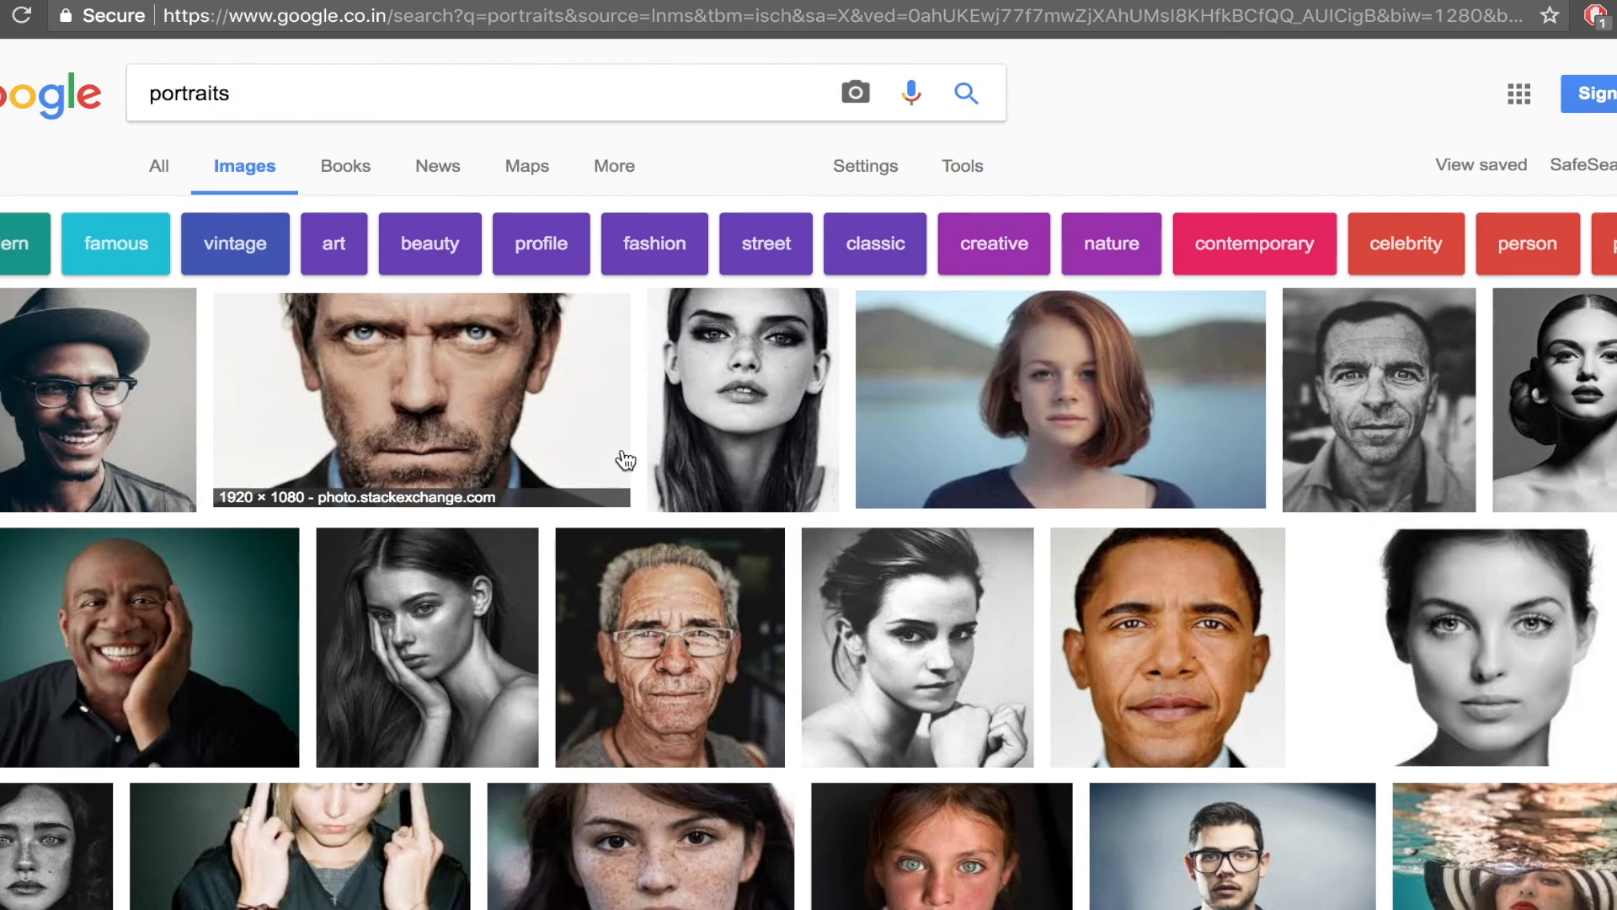
left_click(510, 375)
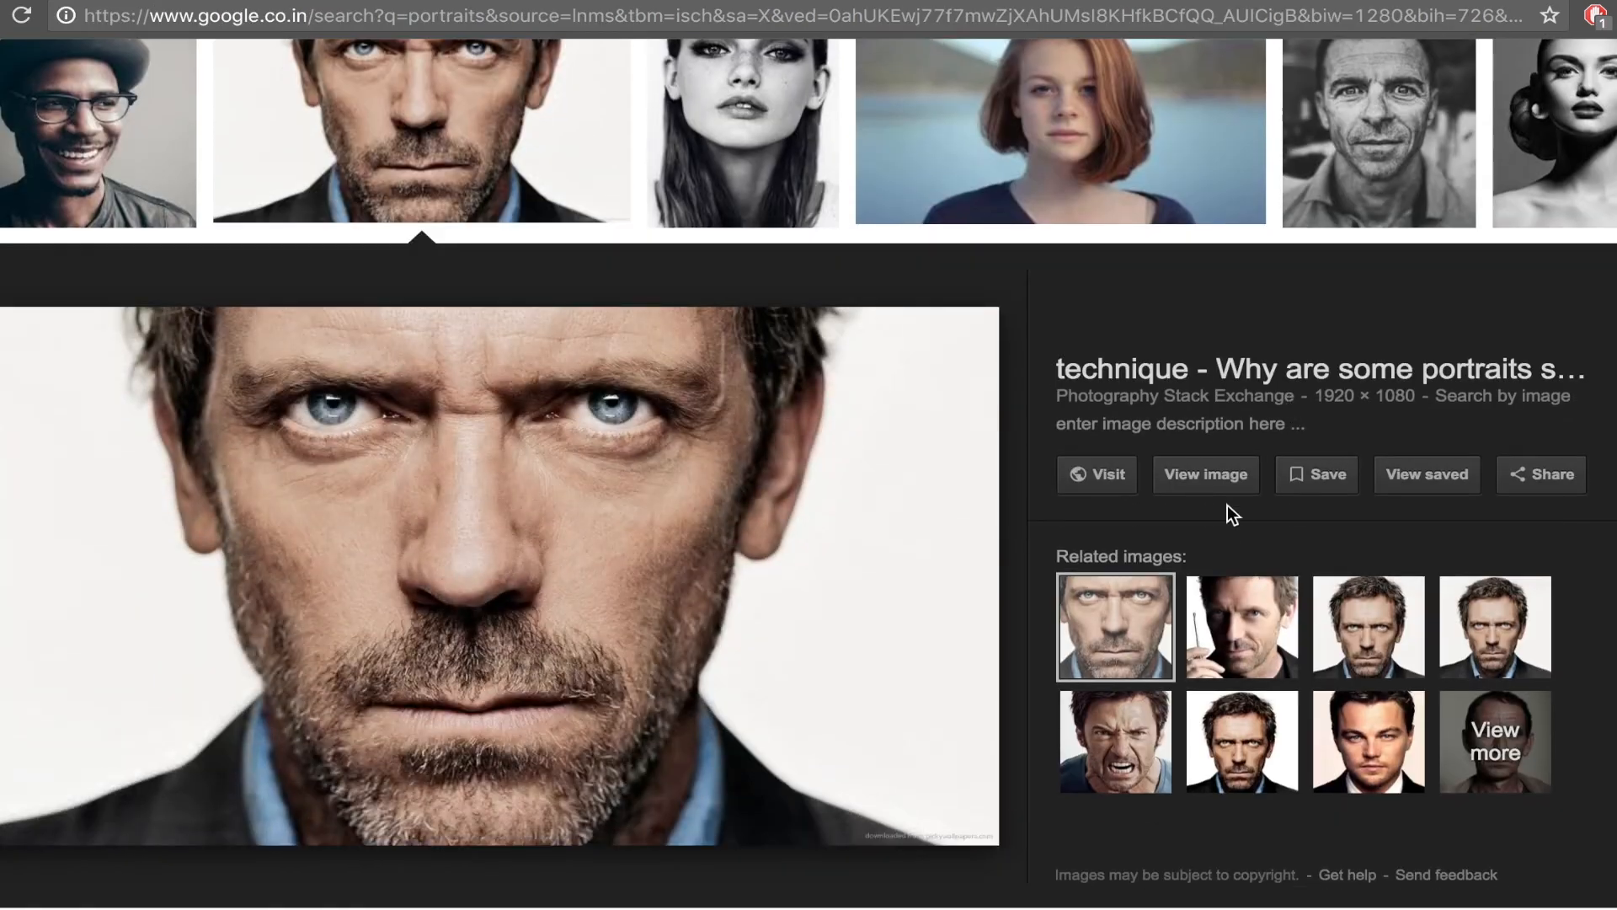
left_click(1235, 477)
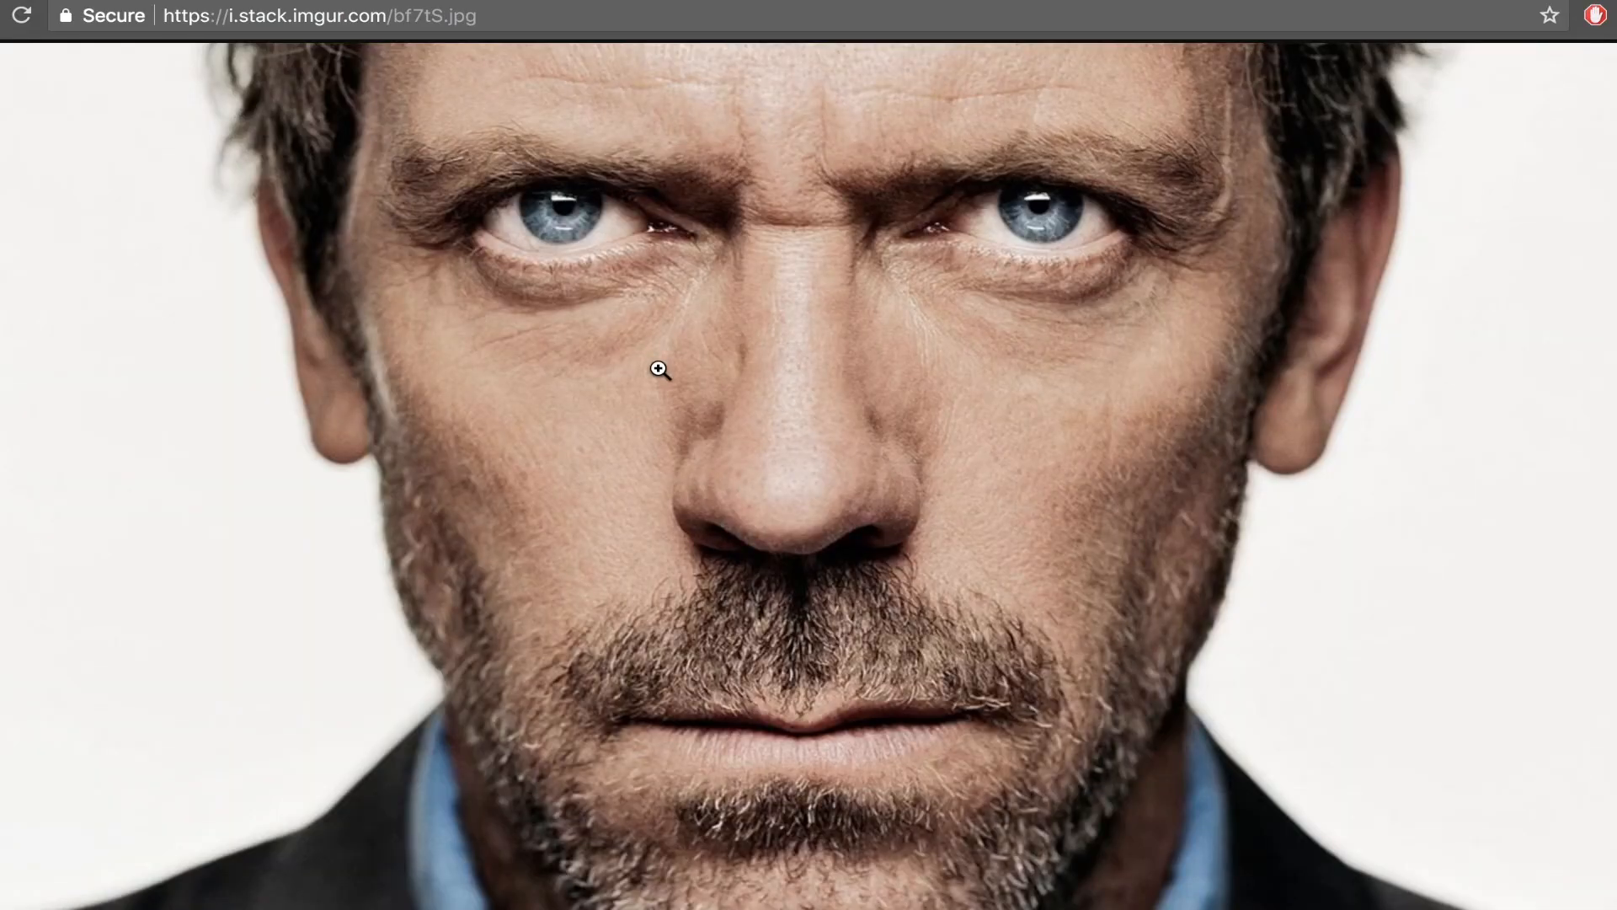
- Copy the full-size portrait photo and paste it onto the Surface Pro 3 artboard in Adobe XD
right_click(660, 369)
left_click(753, 425)
key("ctrl+Left")
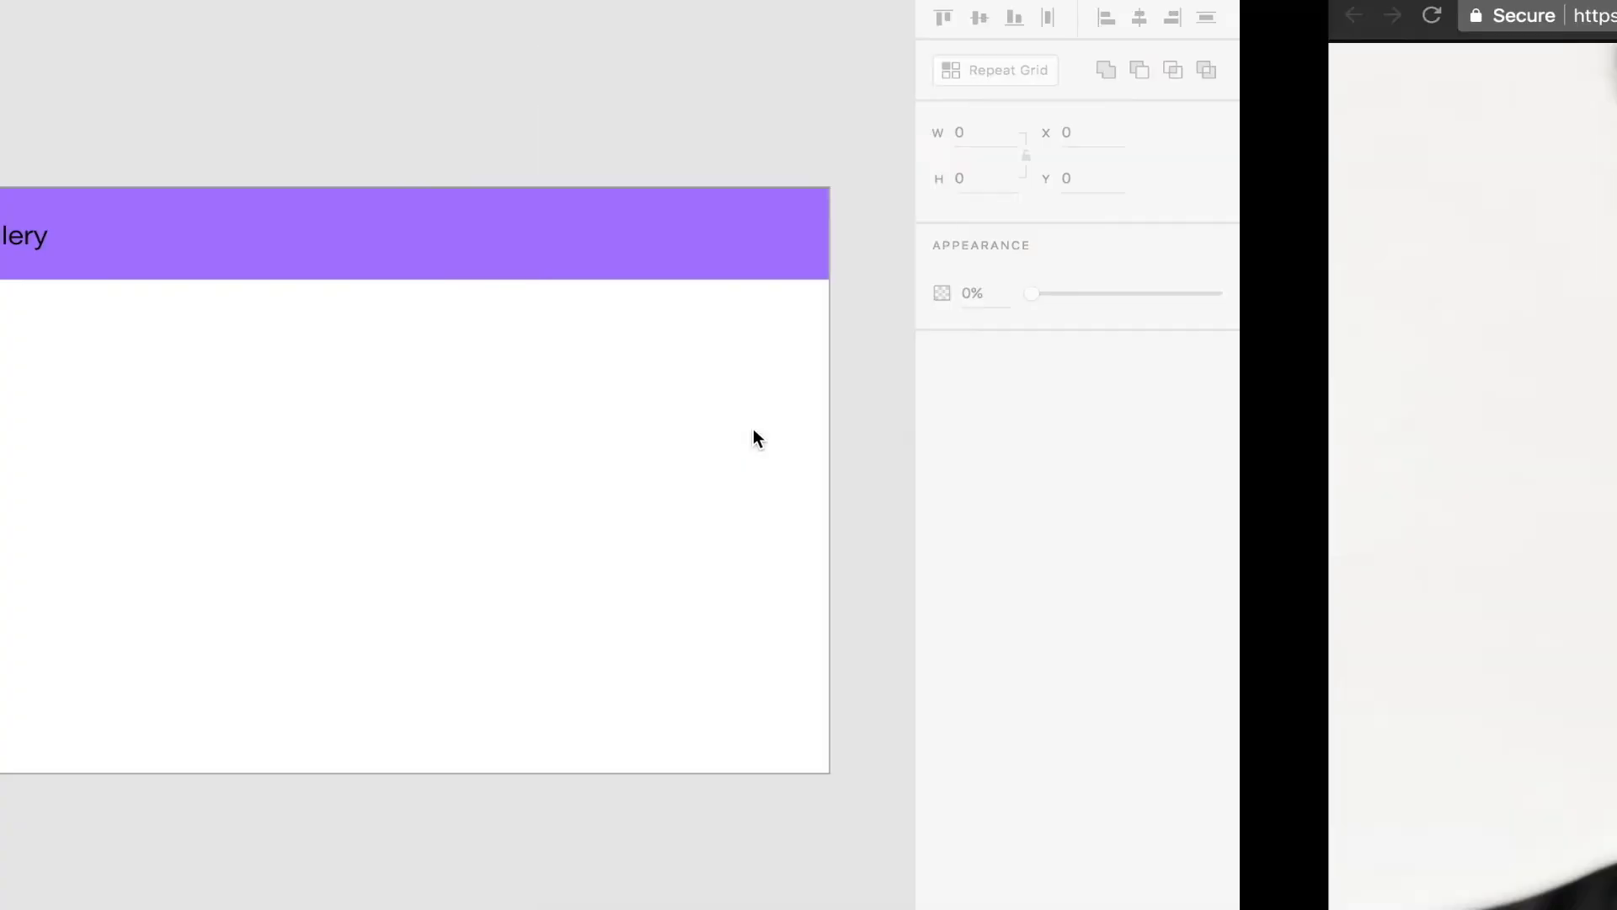
key("super+v")
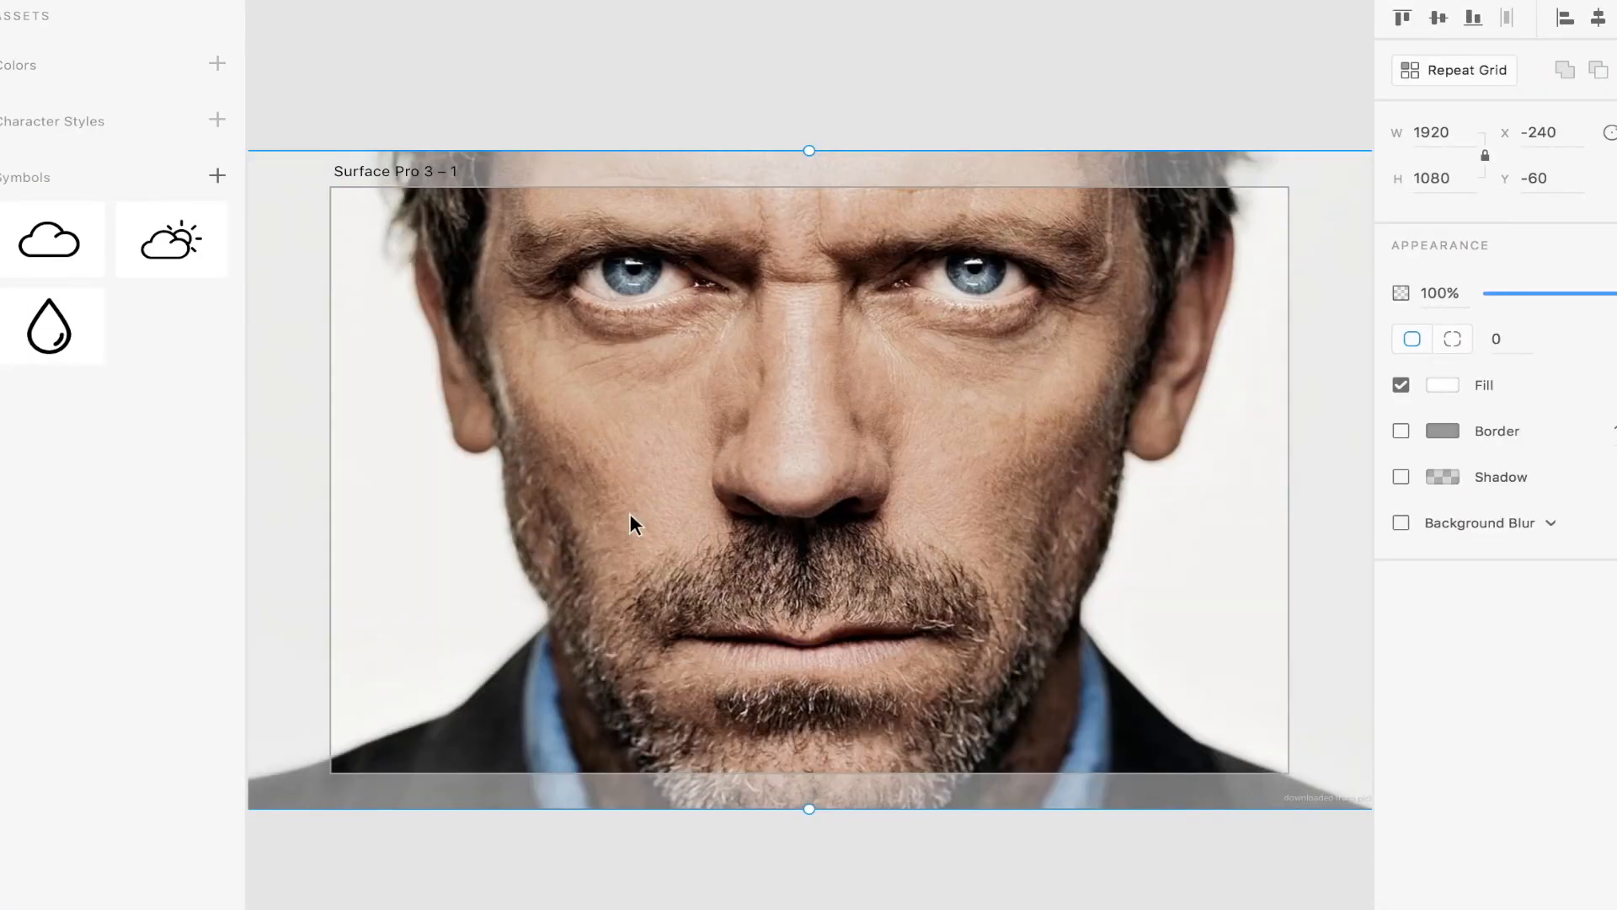
key("super+minus")
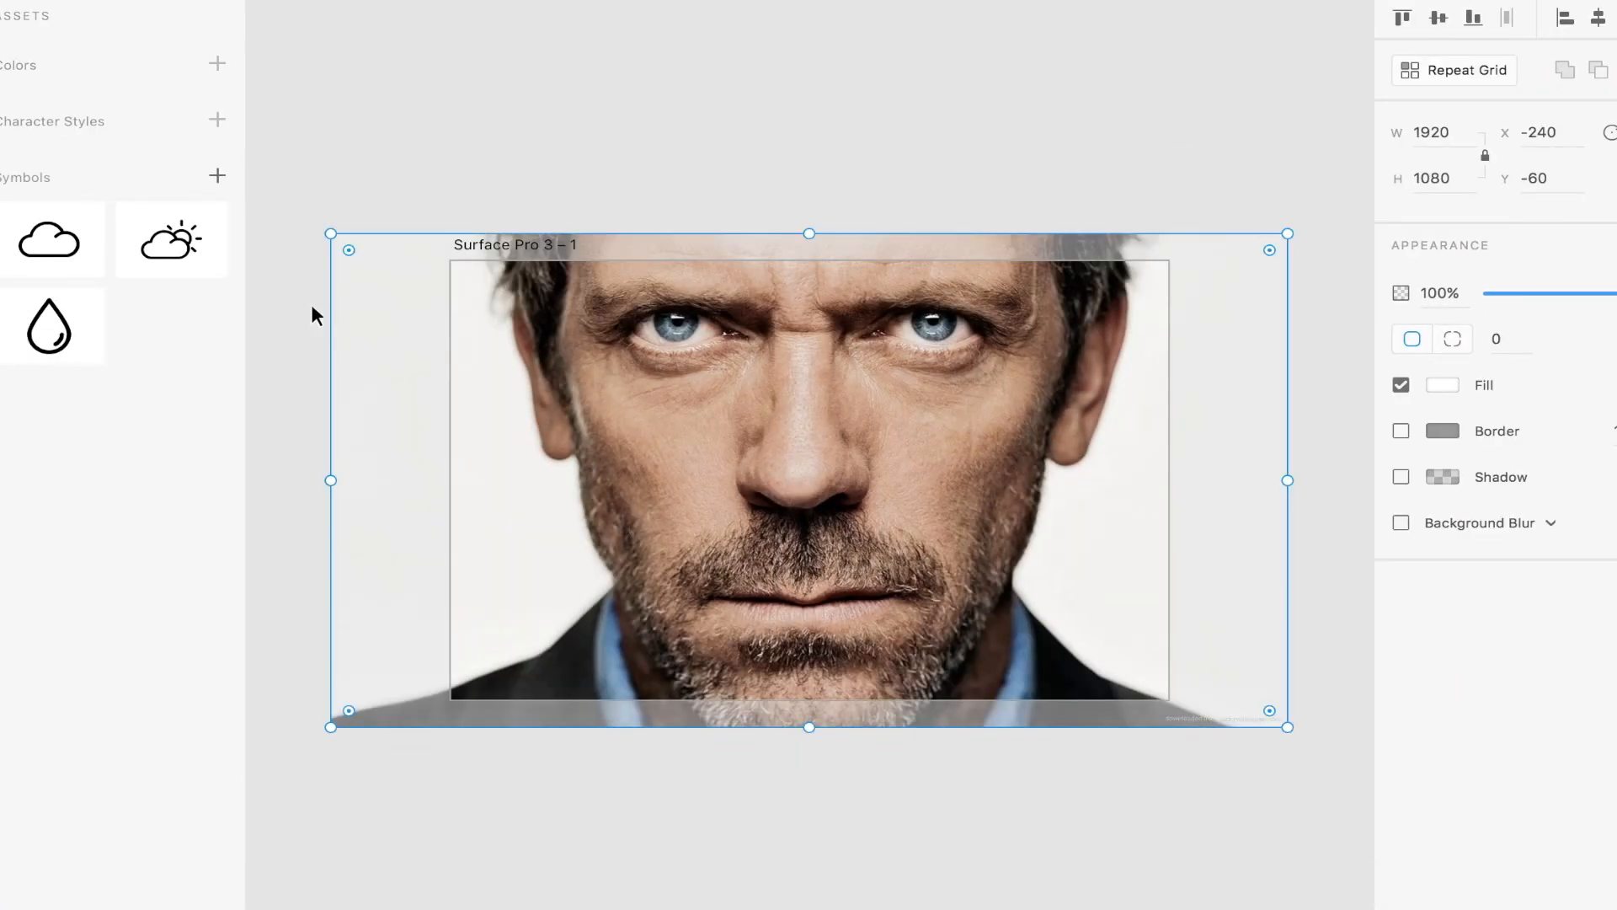
- Scale the portrait photo down to about 414 × 233 and place it just below the header, near the artboard's left edge
left_click_drag(328, 234, 946, 551)
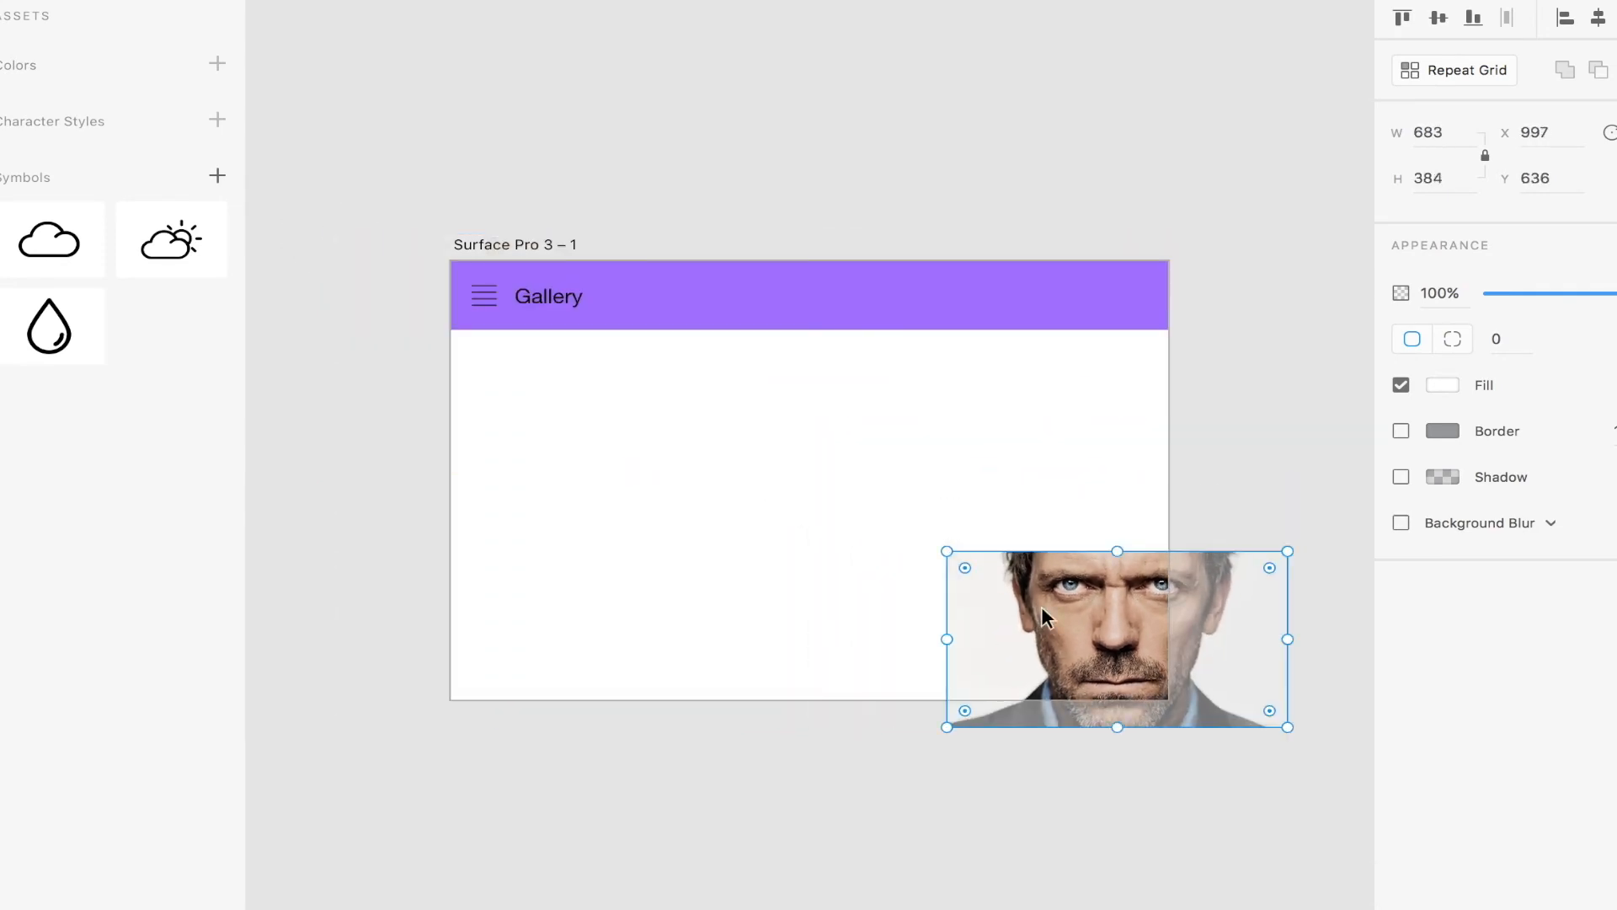
left_click_drag(1082, 630, 605, 412)
scroll(605, 412, "up", 2)
scroll(605, 412, "up", 2)
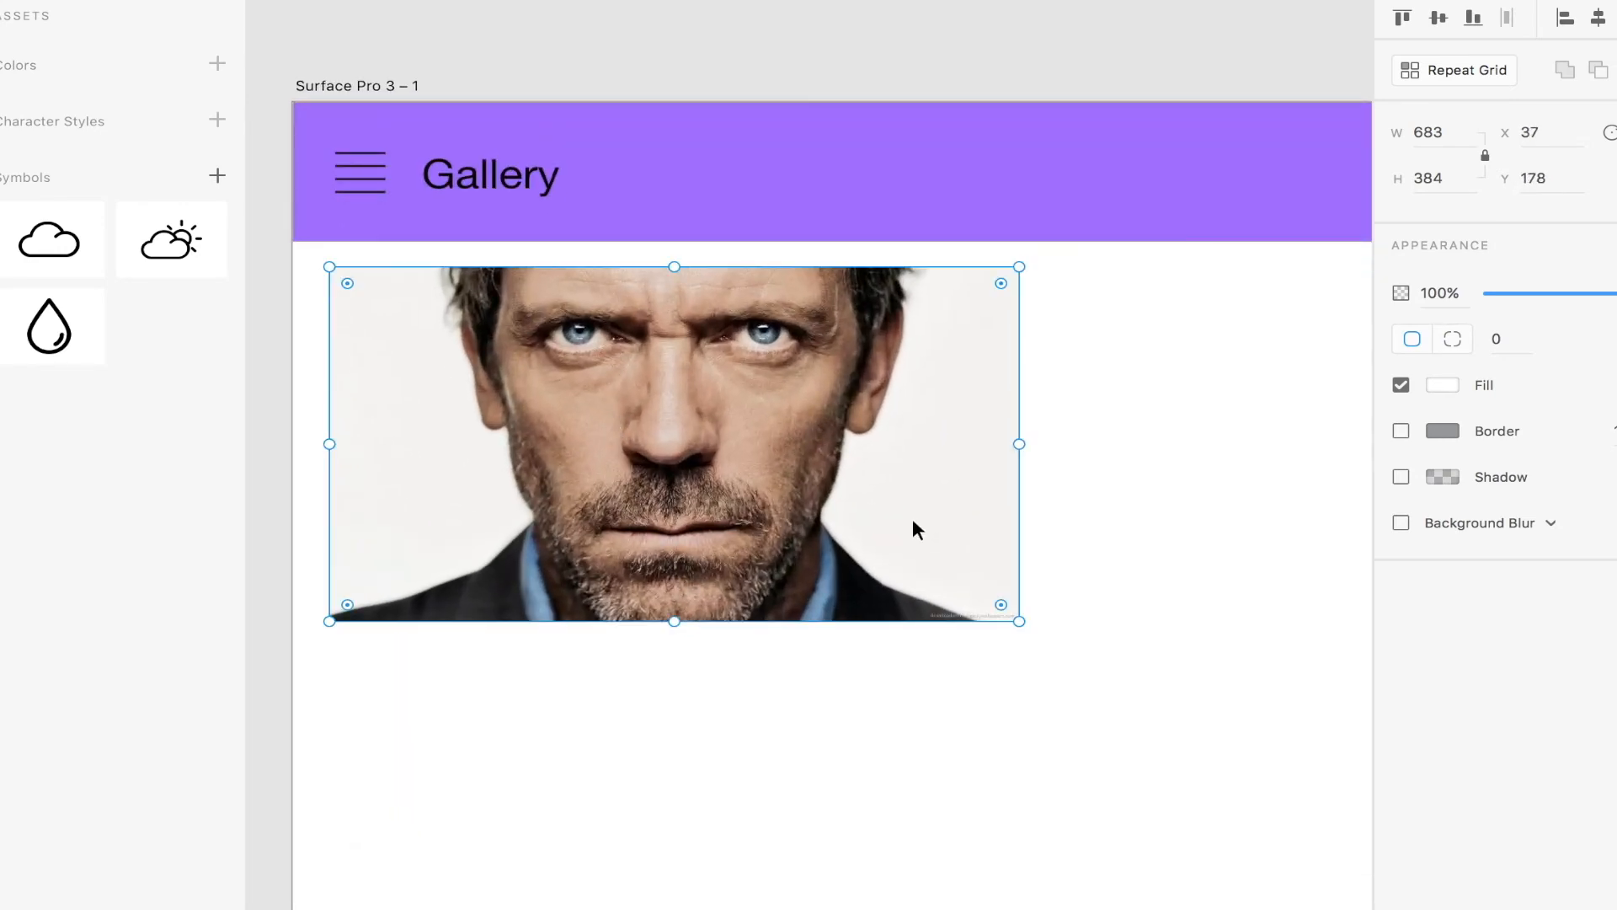
left_click_drag(1019, 621, 788, 483)
left_click(788, 482)
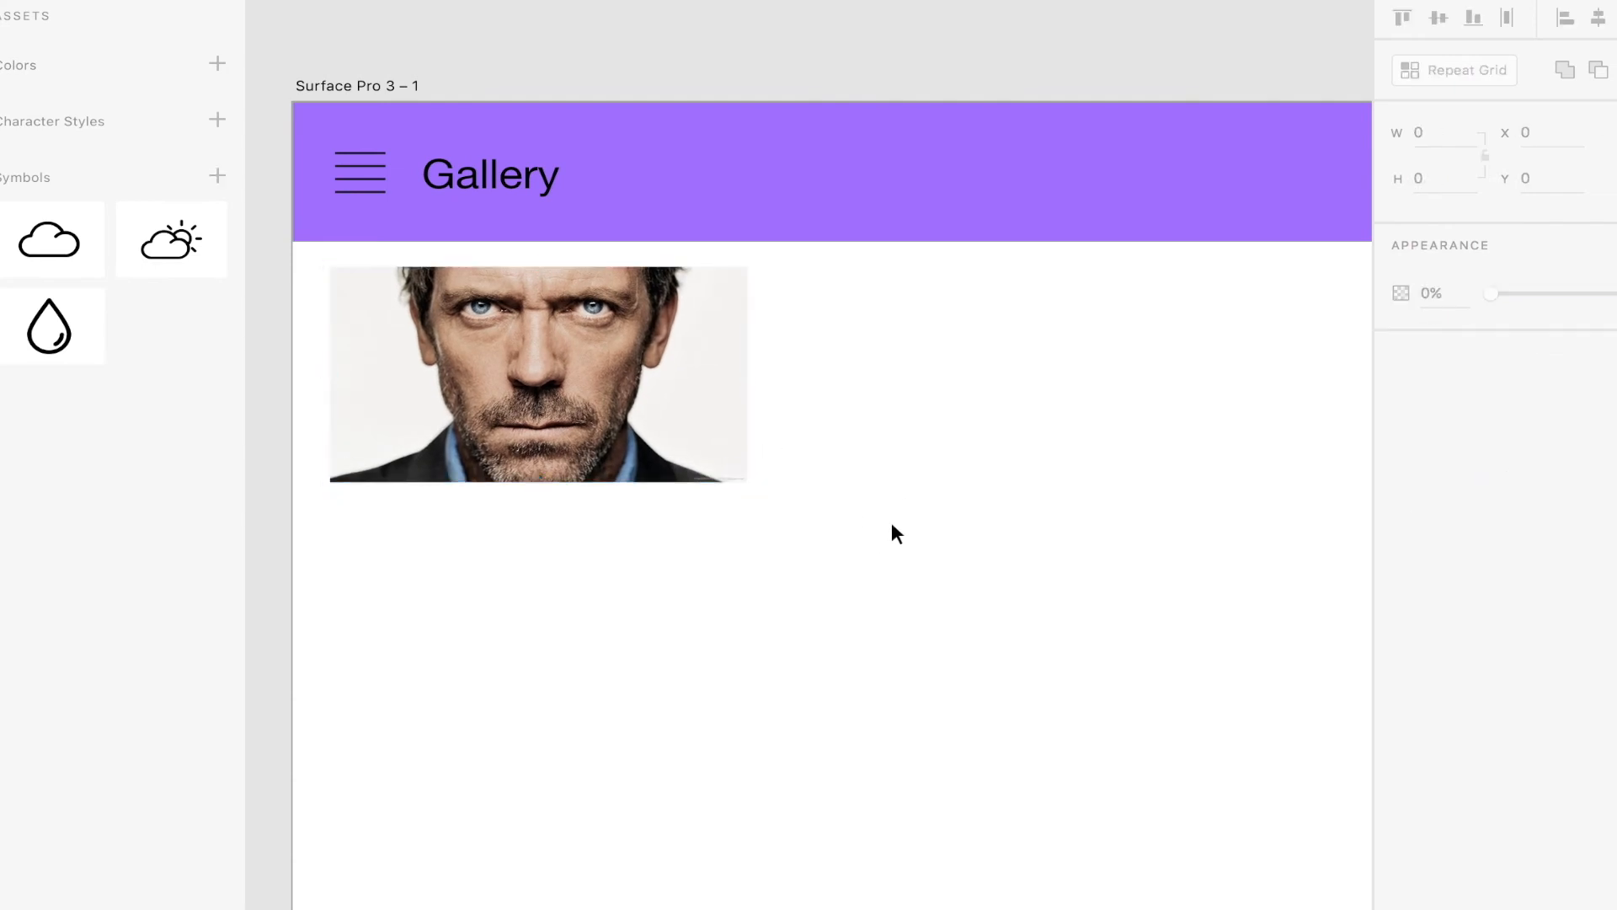
scroll(893, 526, "down", 3)
scroll(894, 526, "right", 3)
scroll(894, 526, "left", 2)
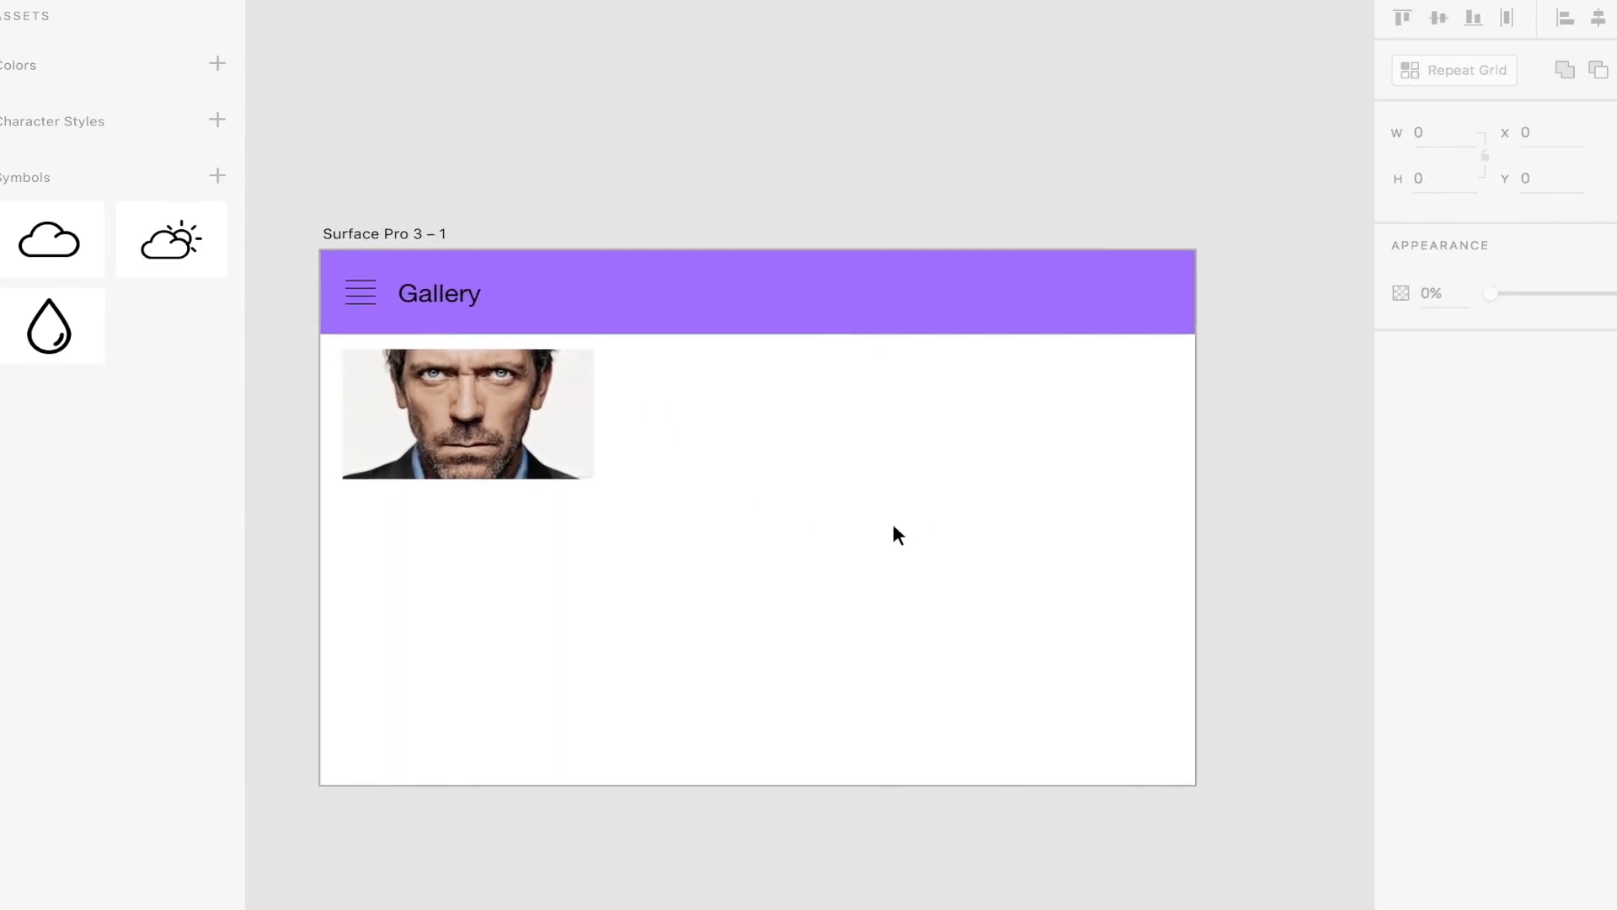
left_click(502, 423)
key("ctrl+Right")
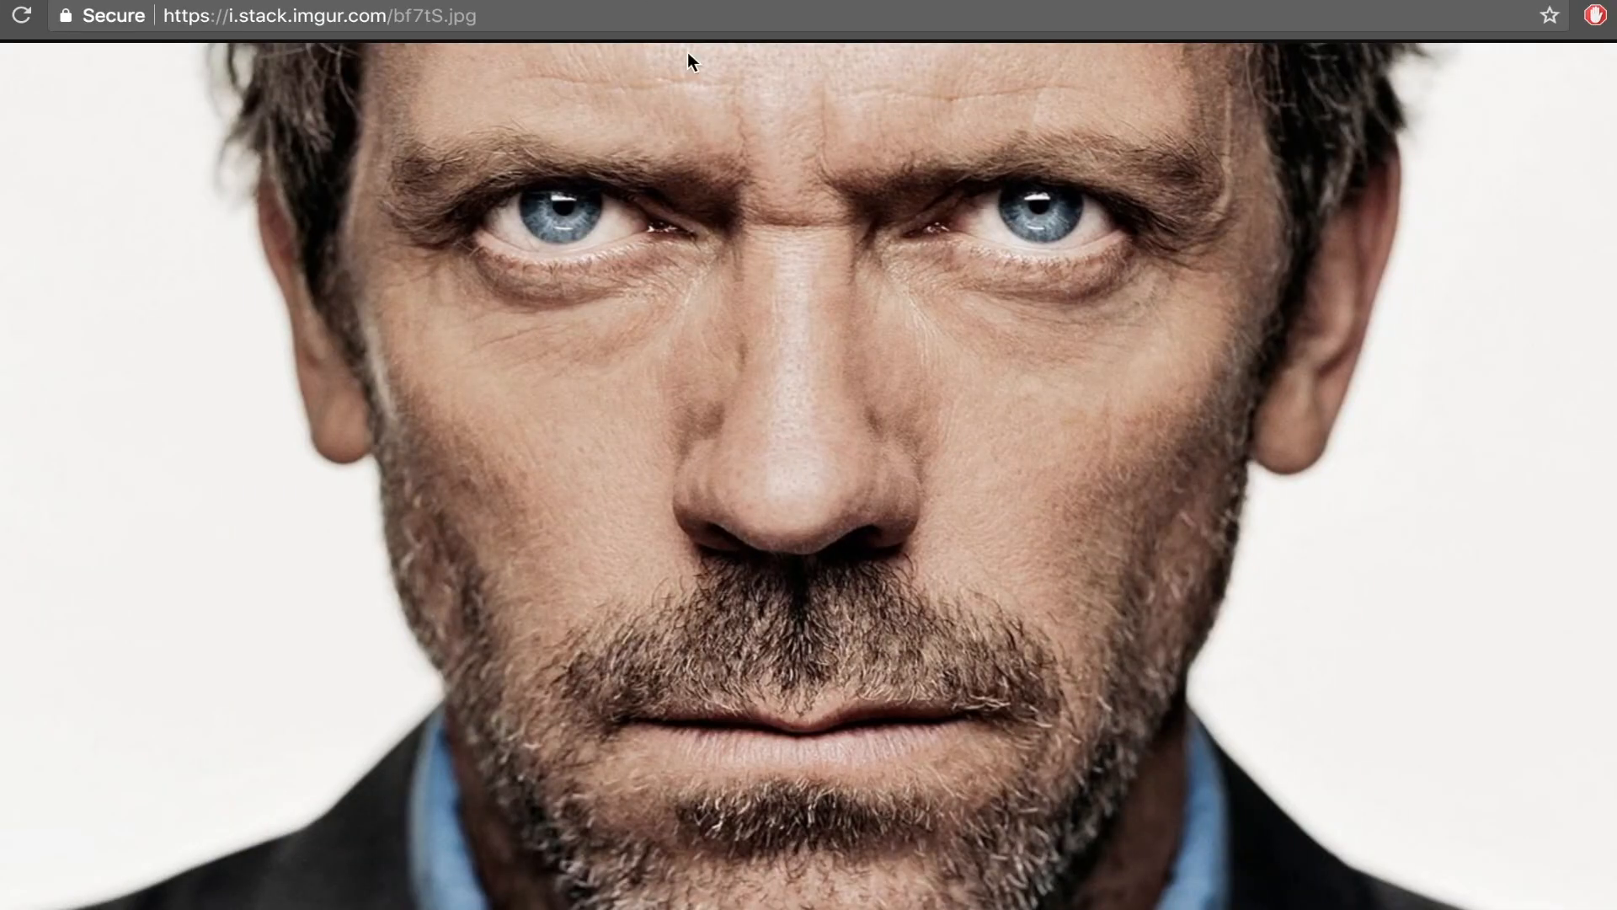
key("ctrl+Left")
left_click(665, 577)
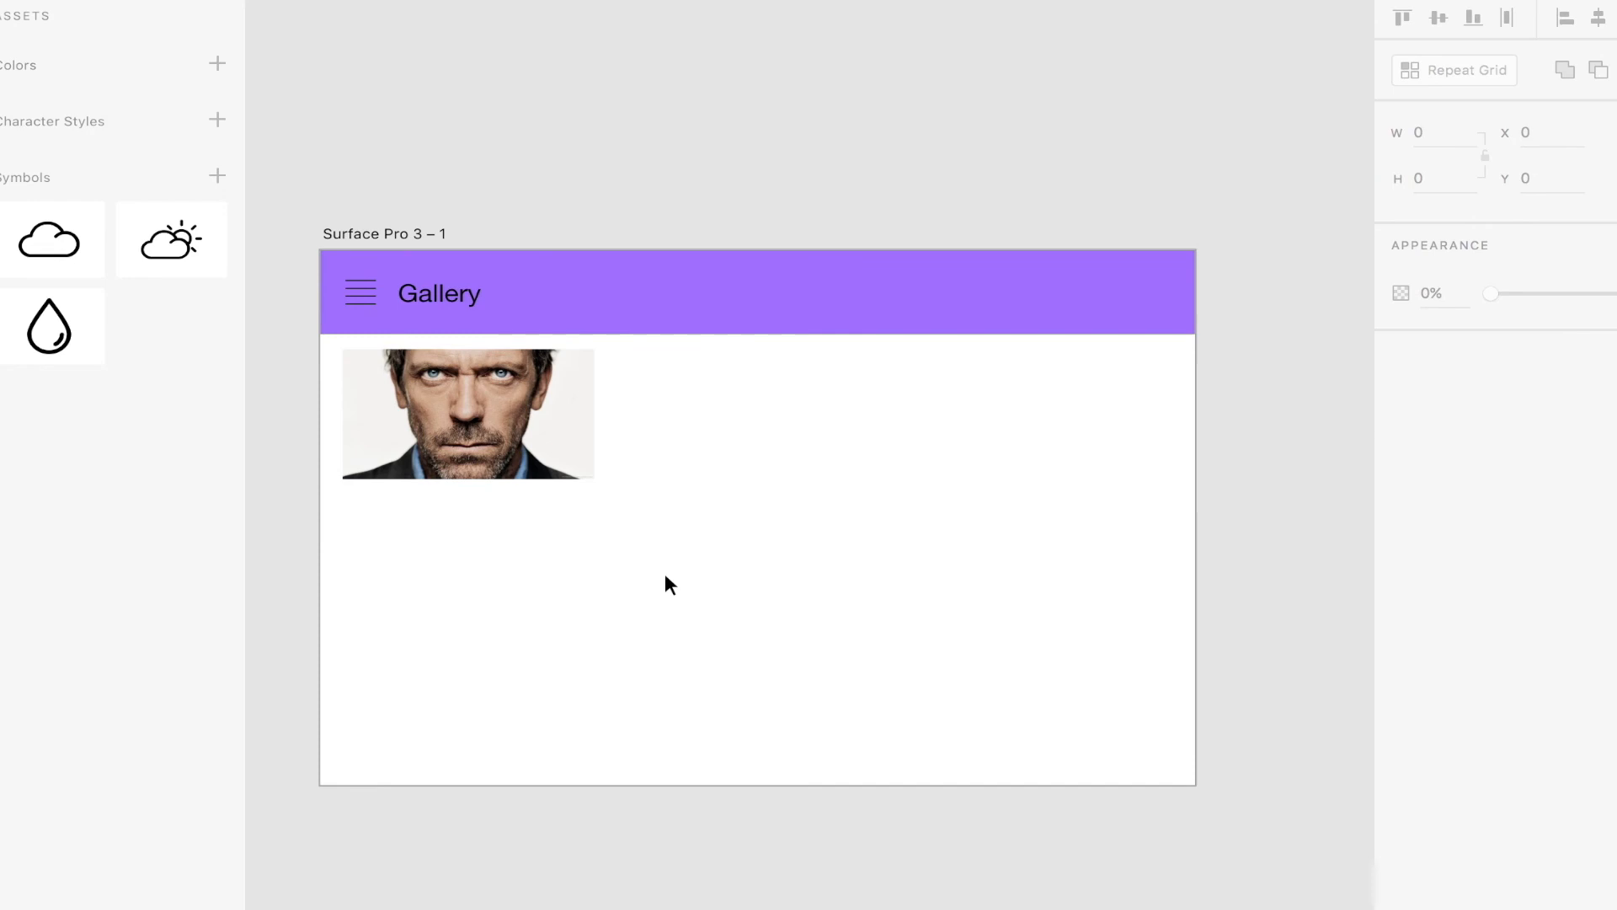
left_click(511, 388)
left_click(740, 447)
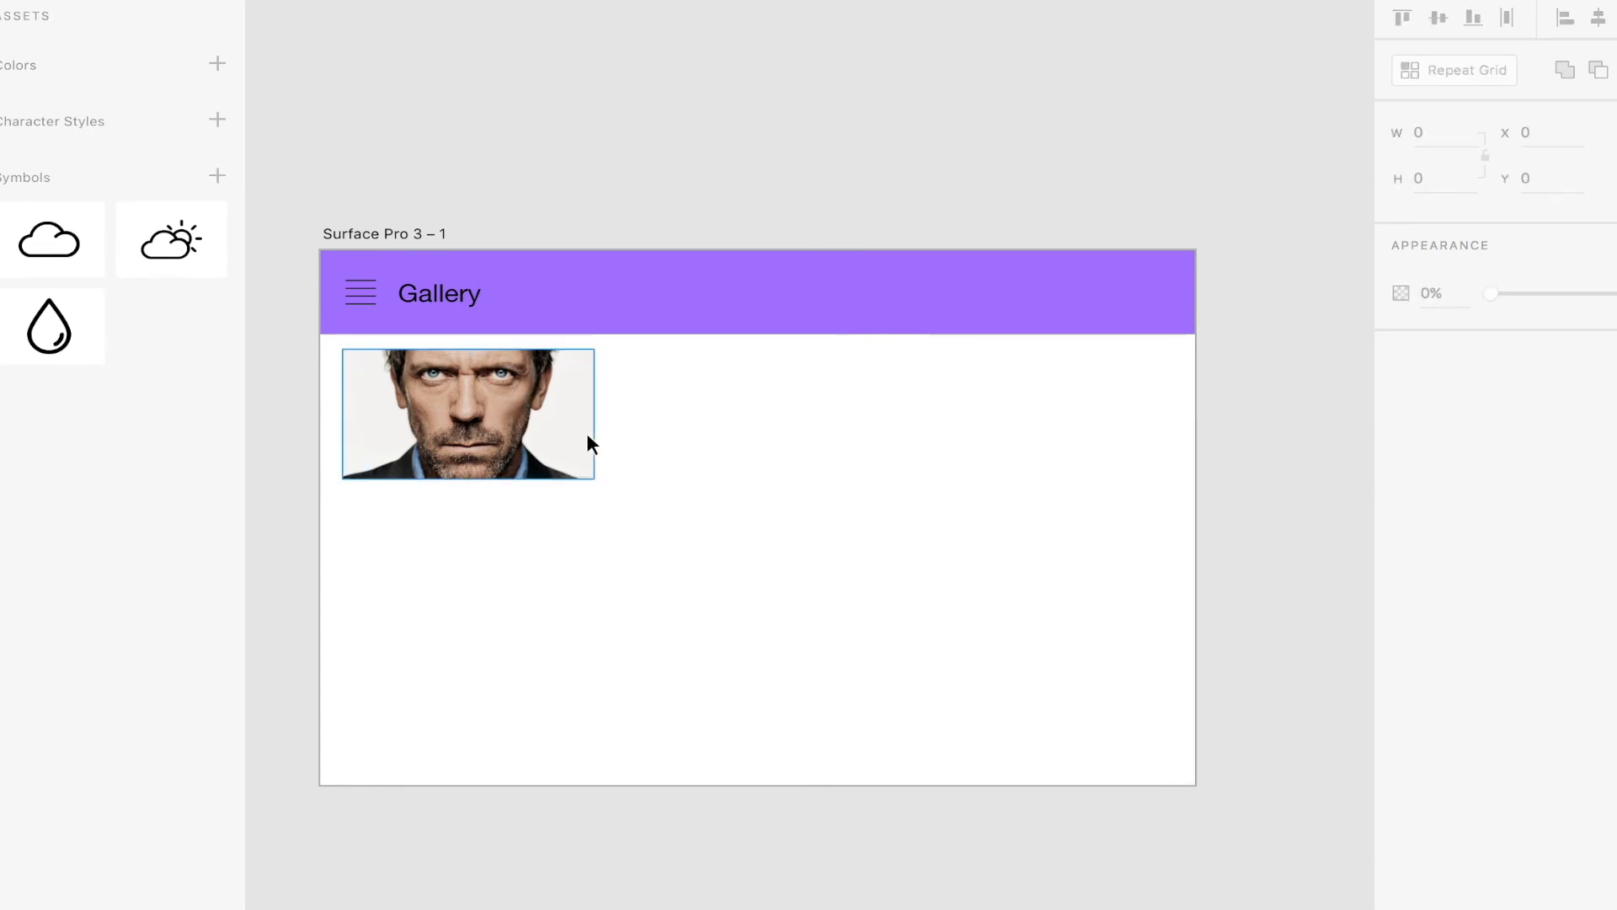
- Turn the portrait photo into a repeat grid and extend it to three columns and two rows below the header
left_click(546, 429)
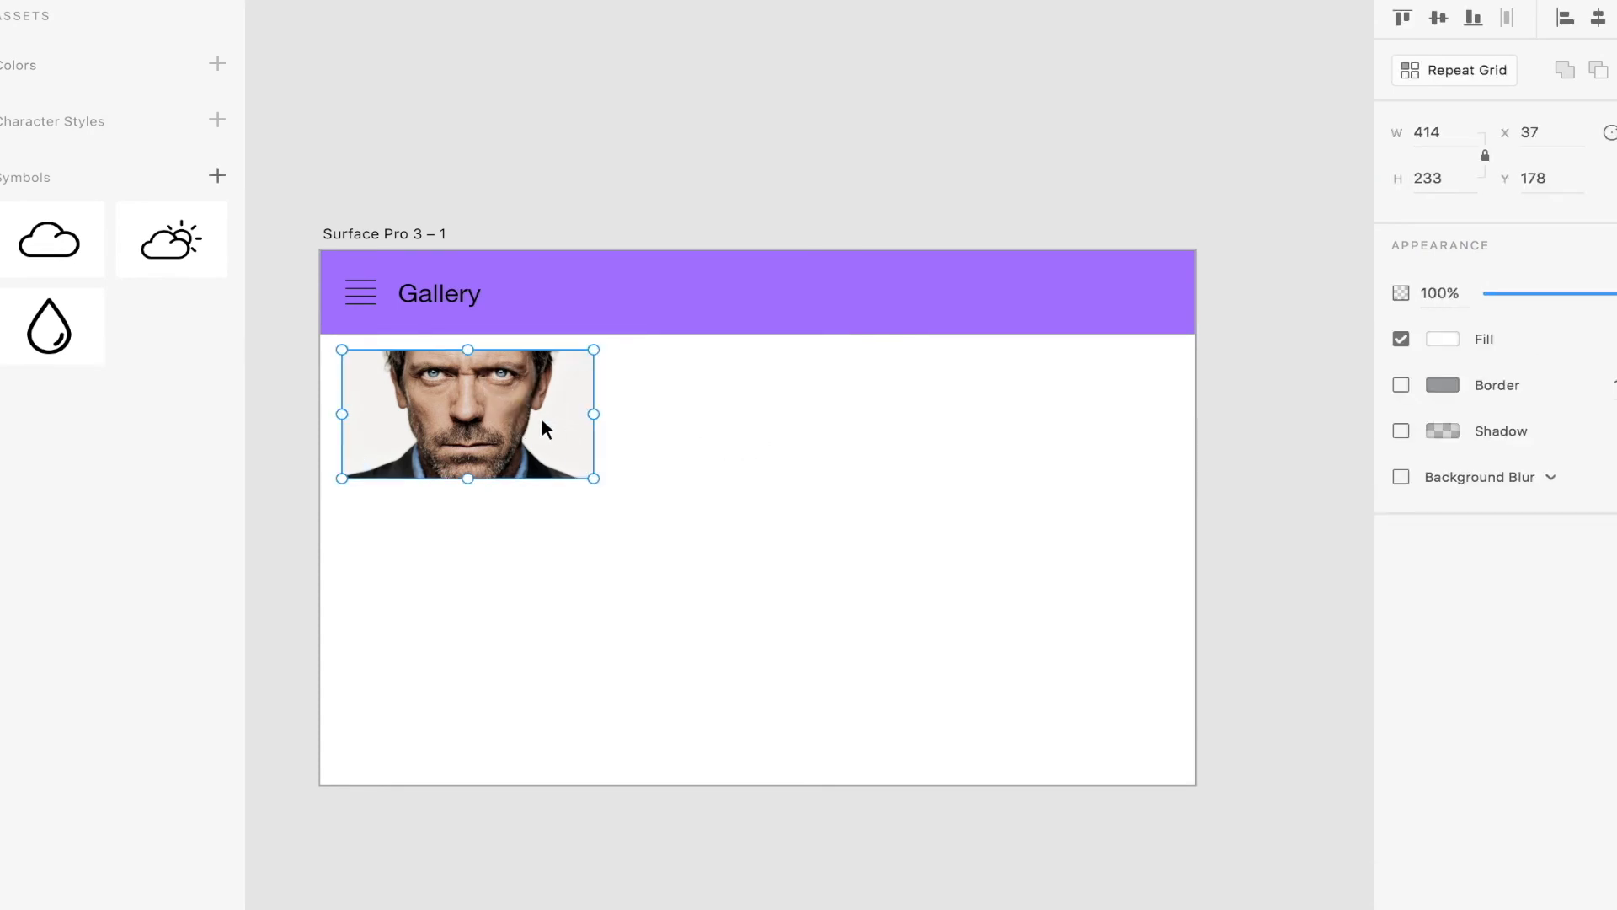
left_click(1464, 73)
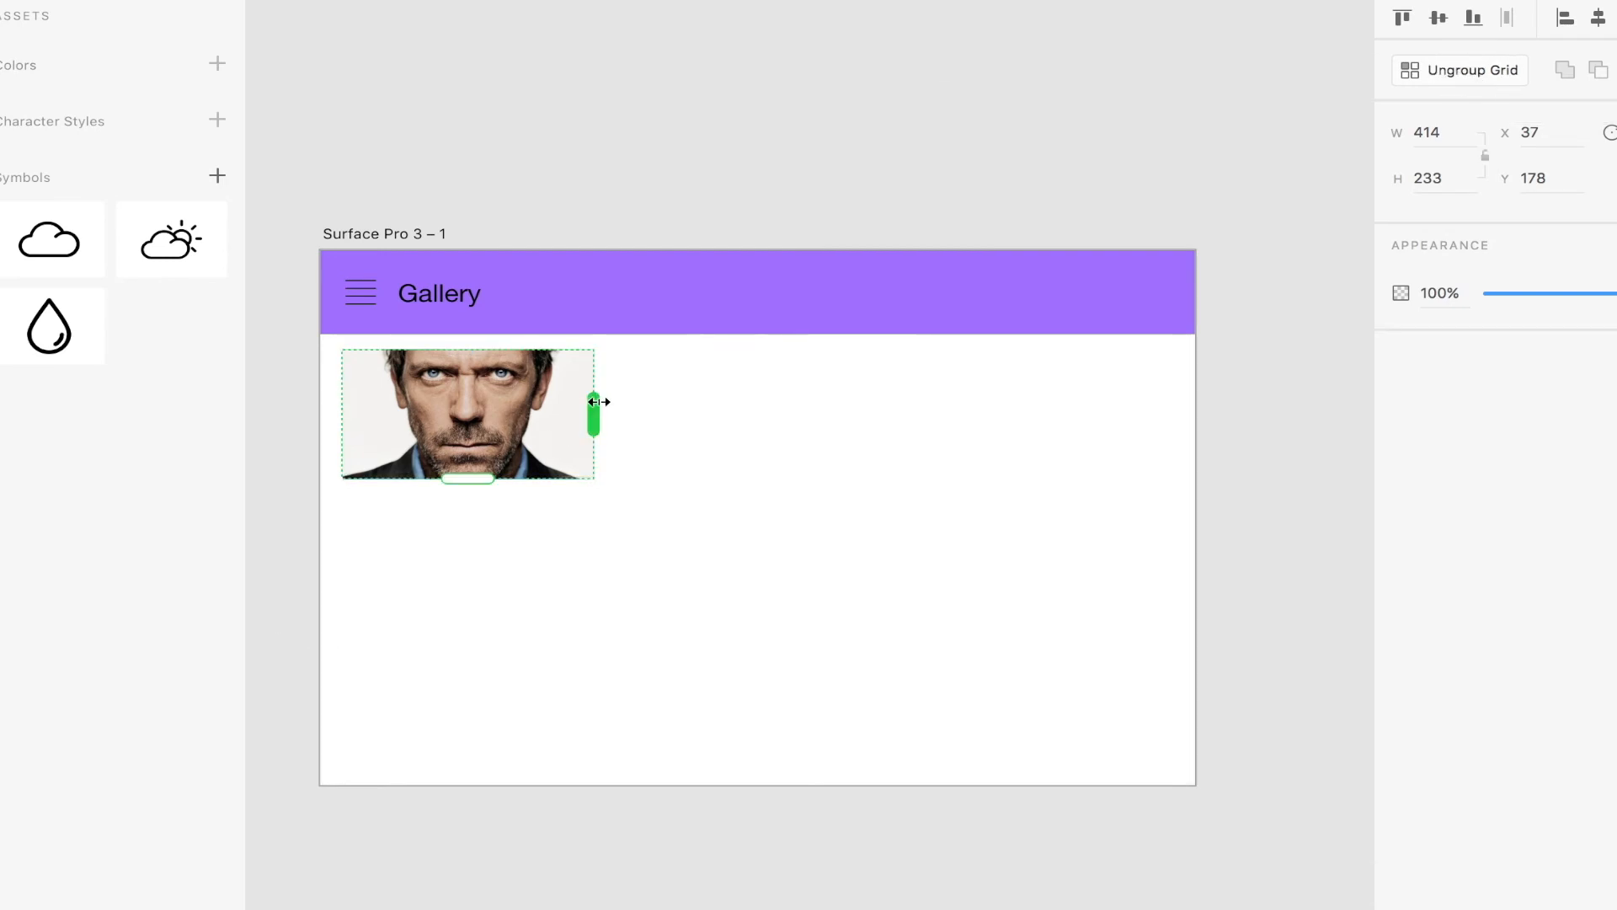
left_click_drag(599, 402, 1129, 466)
left_click_drag(739, 479, 774, 640)
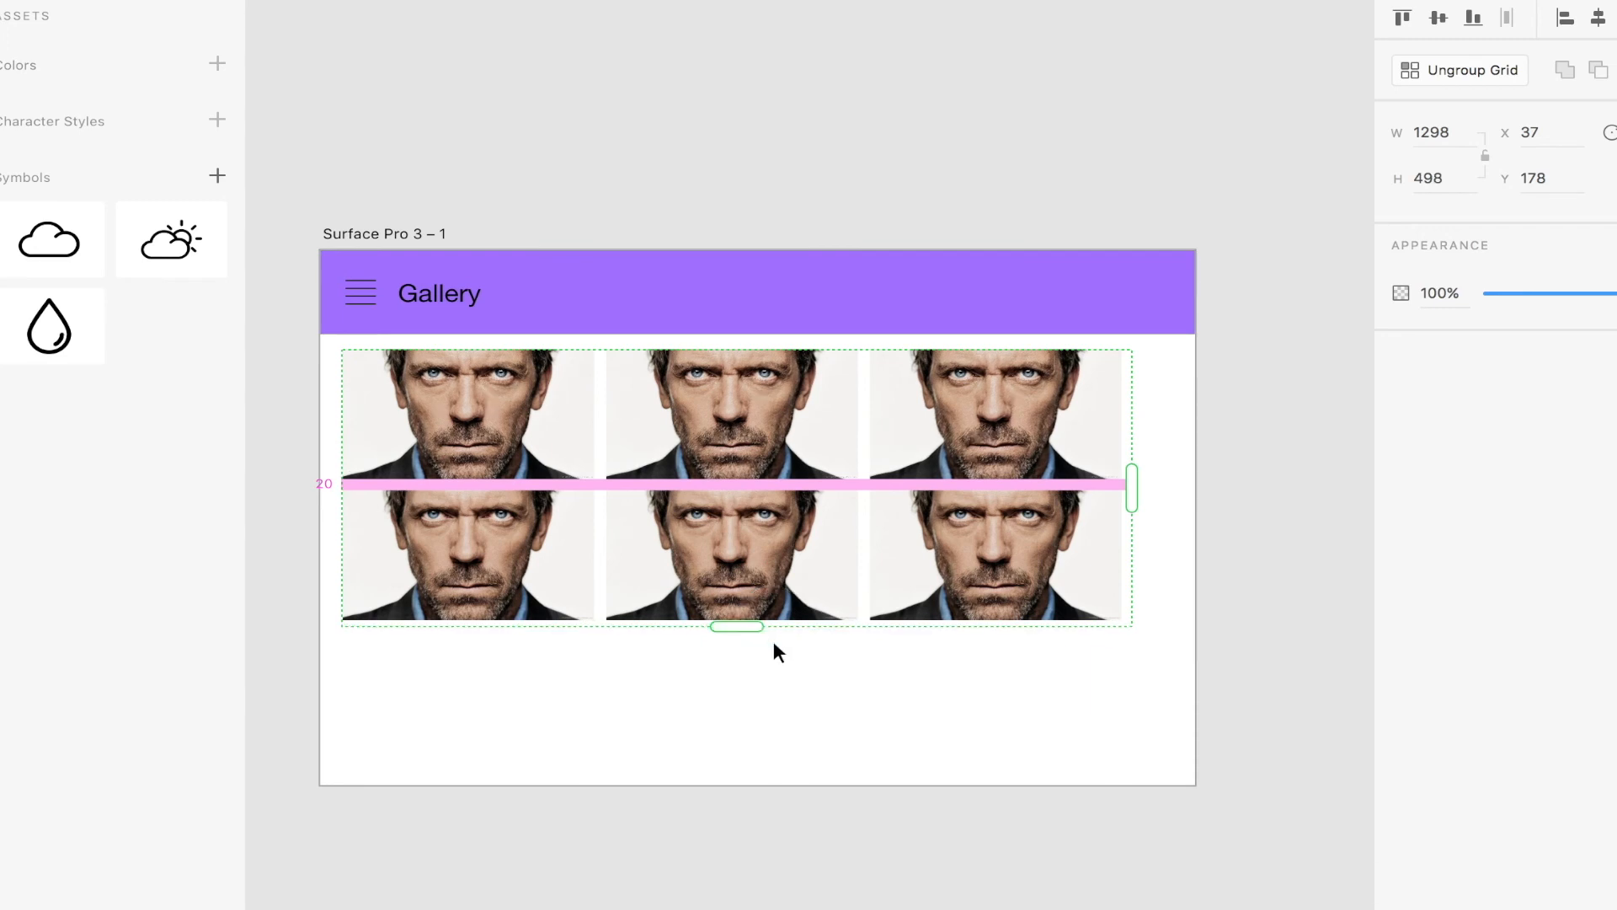
left_click(775, 644)
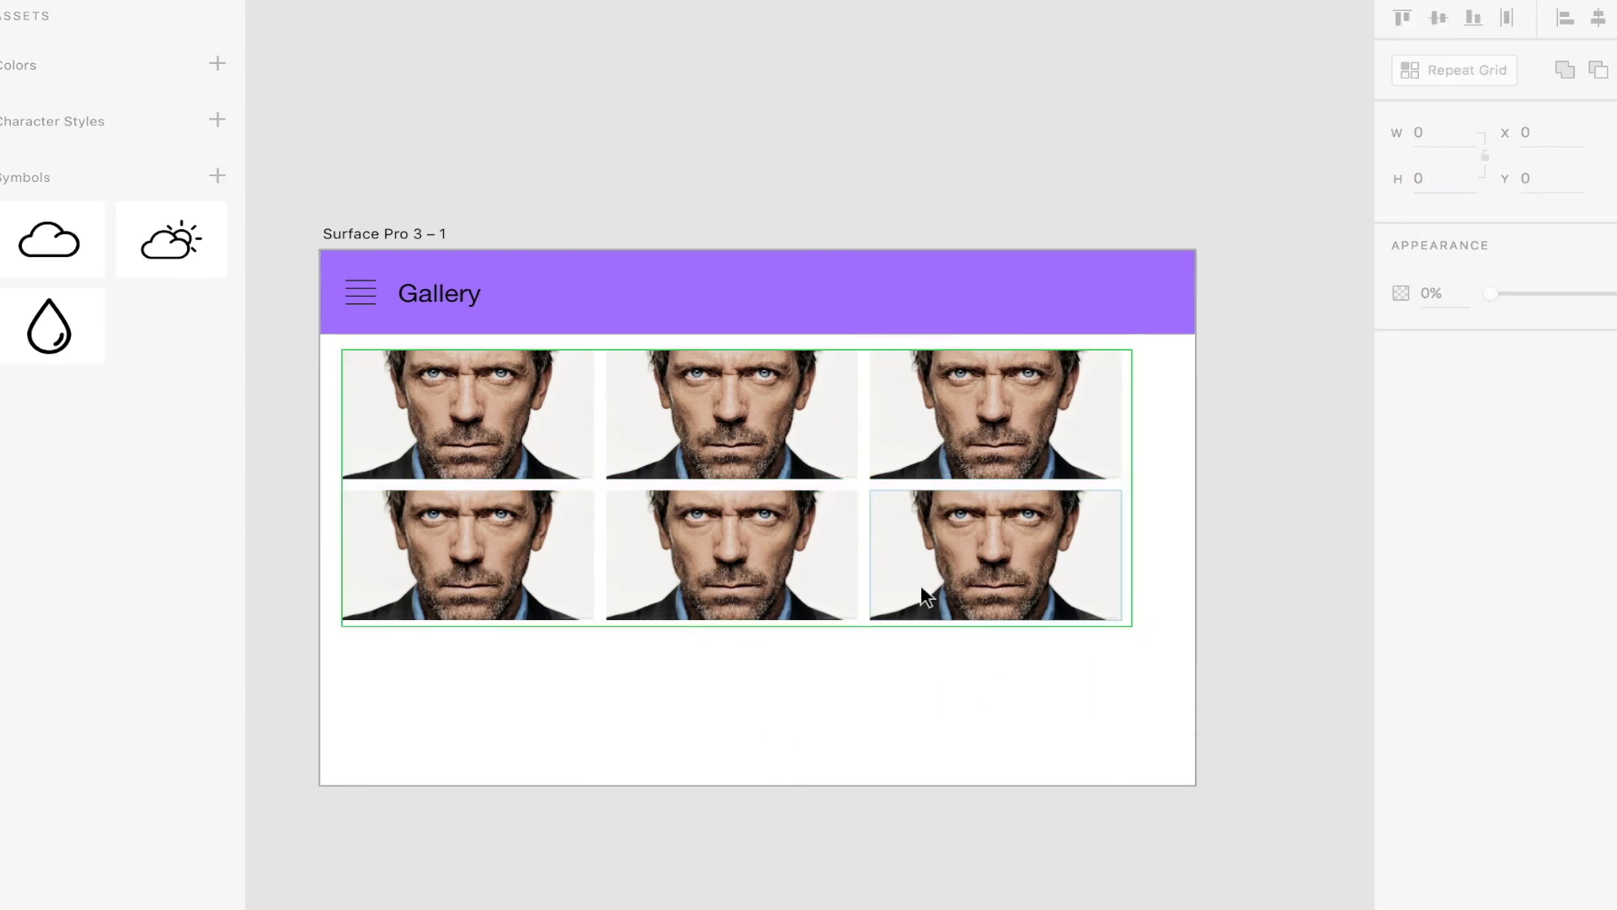
left_click(1021, 706)
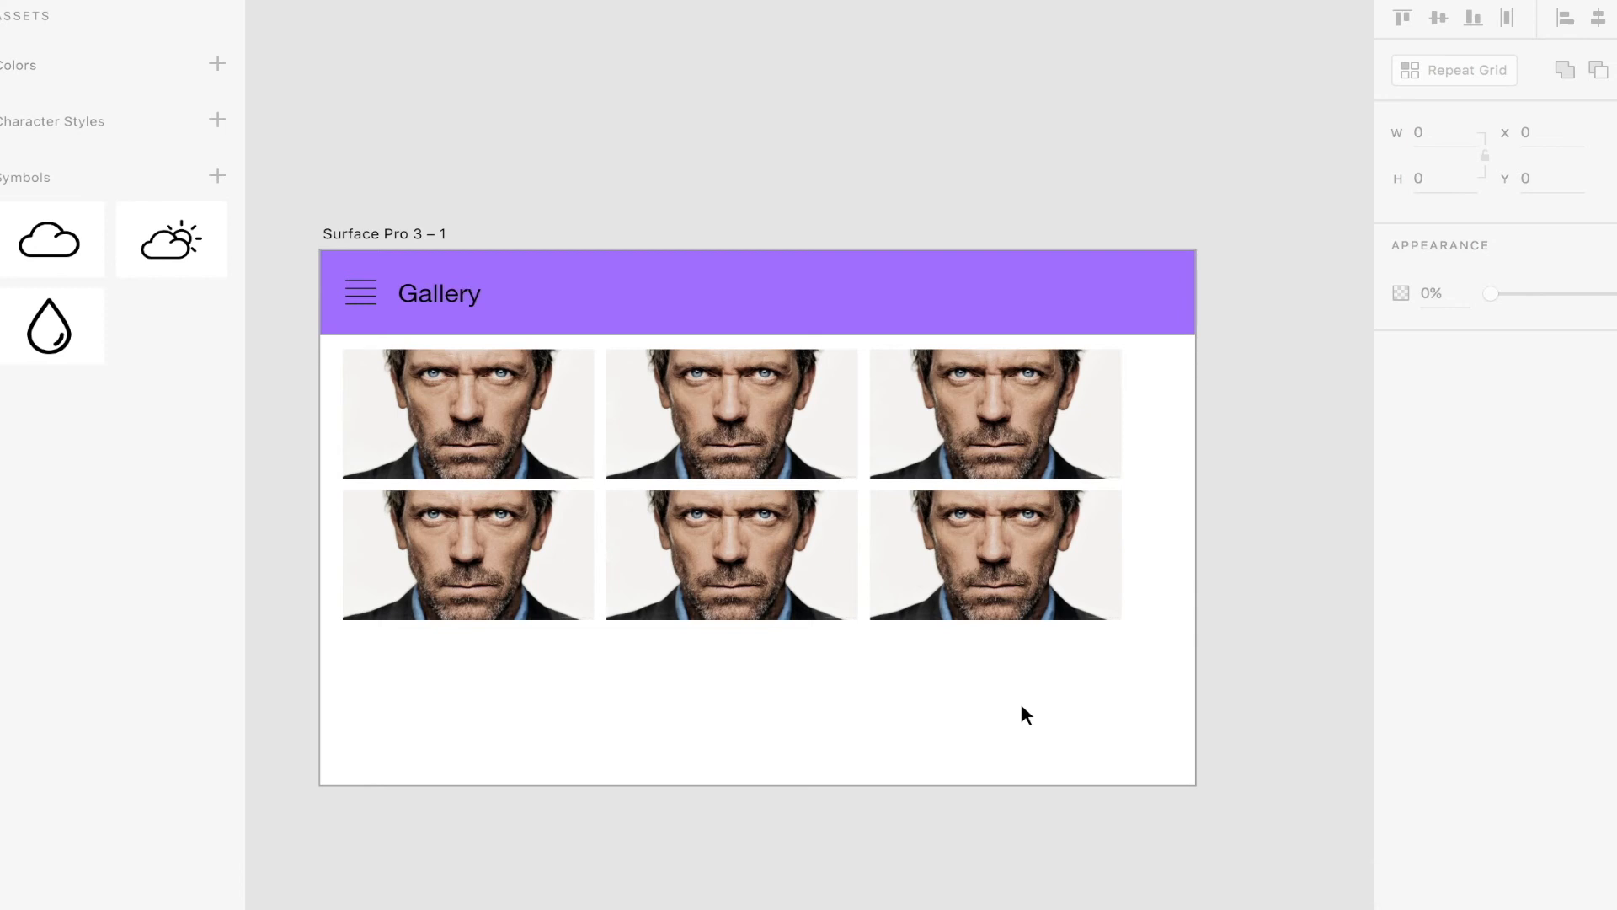
- Ungroup the photo repeat grid and select the last photo of the second row on its own
left_click(1004, 491)
left_click(1427, 69)
left_click(870, 725)
left_click(1011, 607)
left_click(974, 670)
left_click(964, 517)
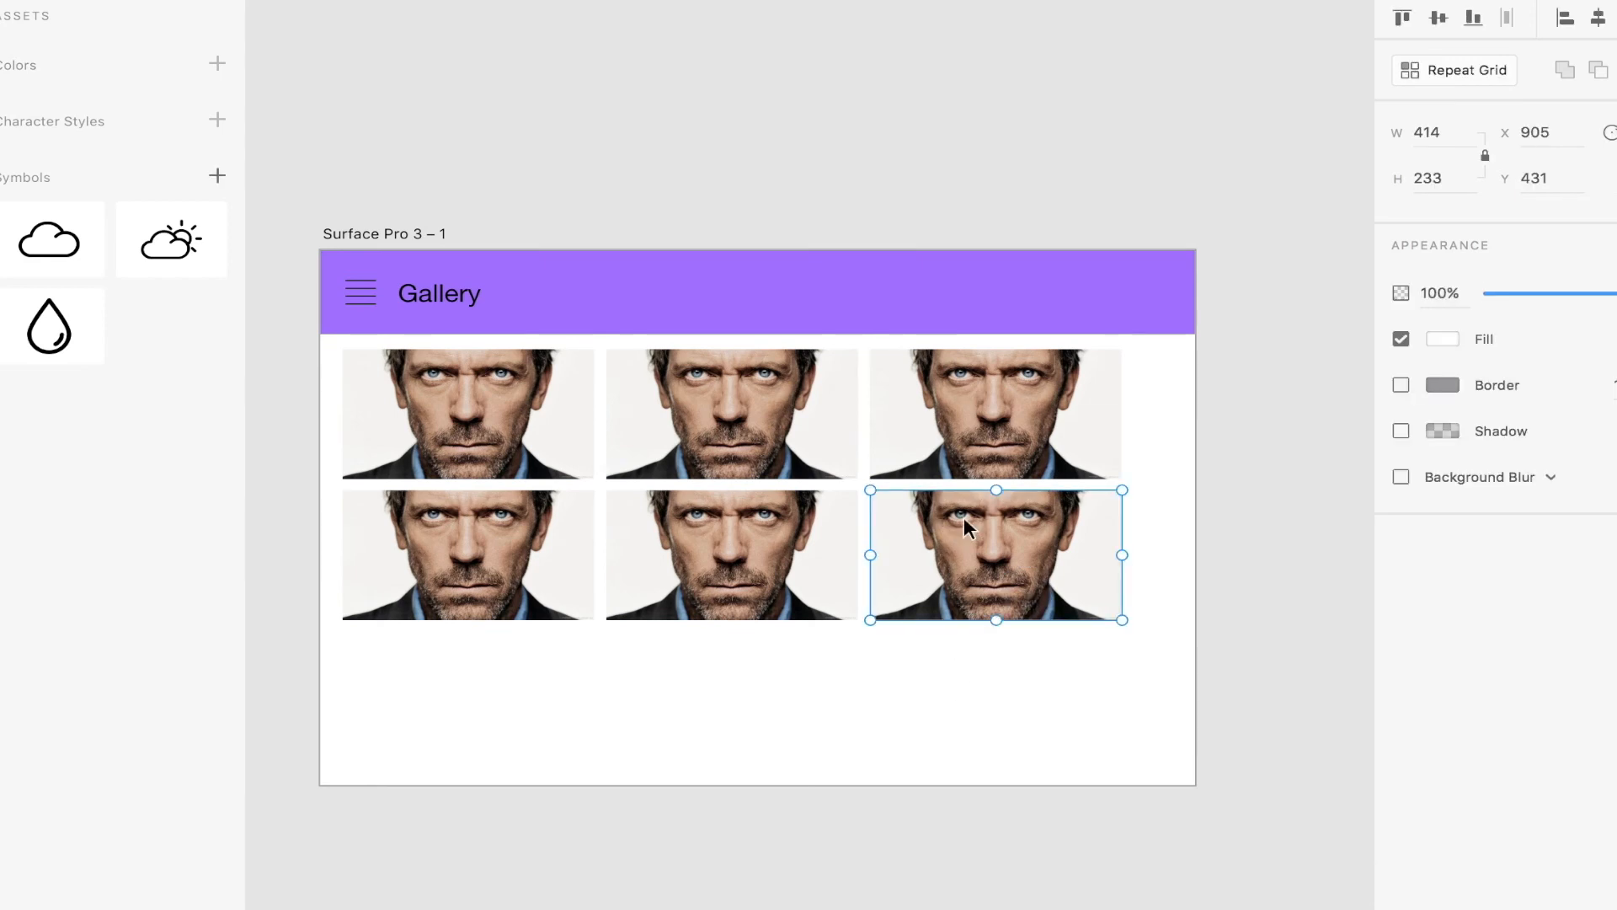
- Delete all six portrait photos from the artboard
left_click(927, 644)
left_click_drag(1100, 684, 328, 356)
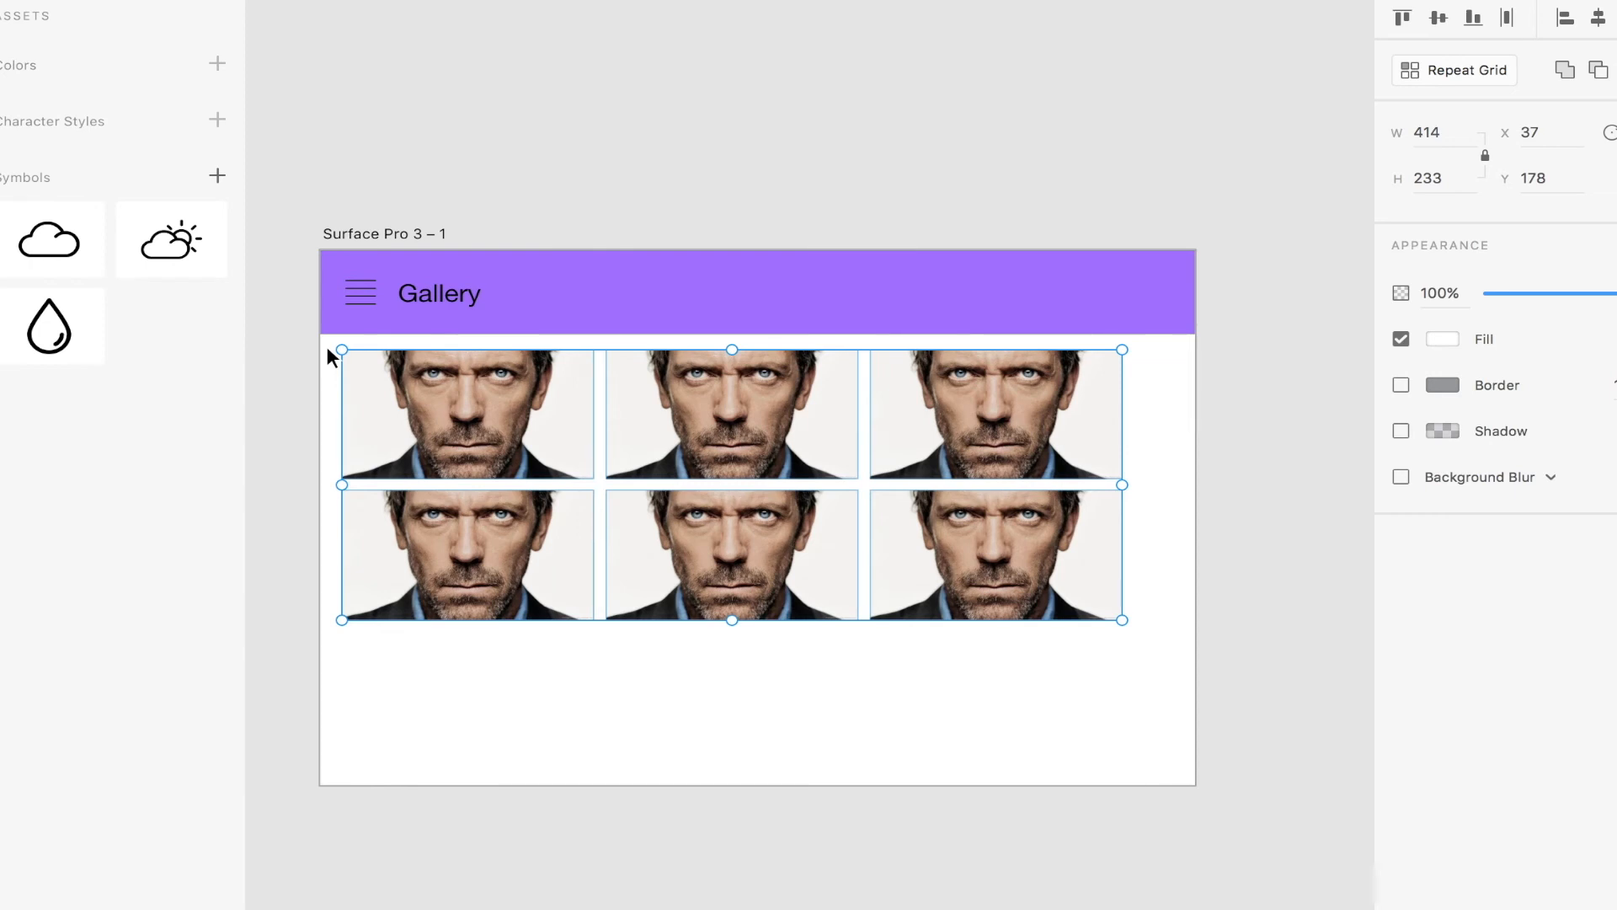
key("Delete")
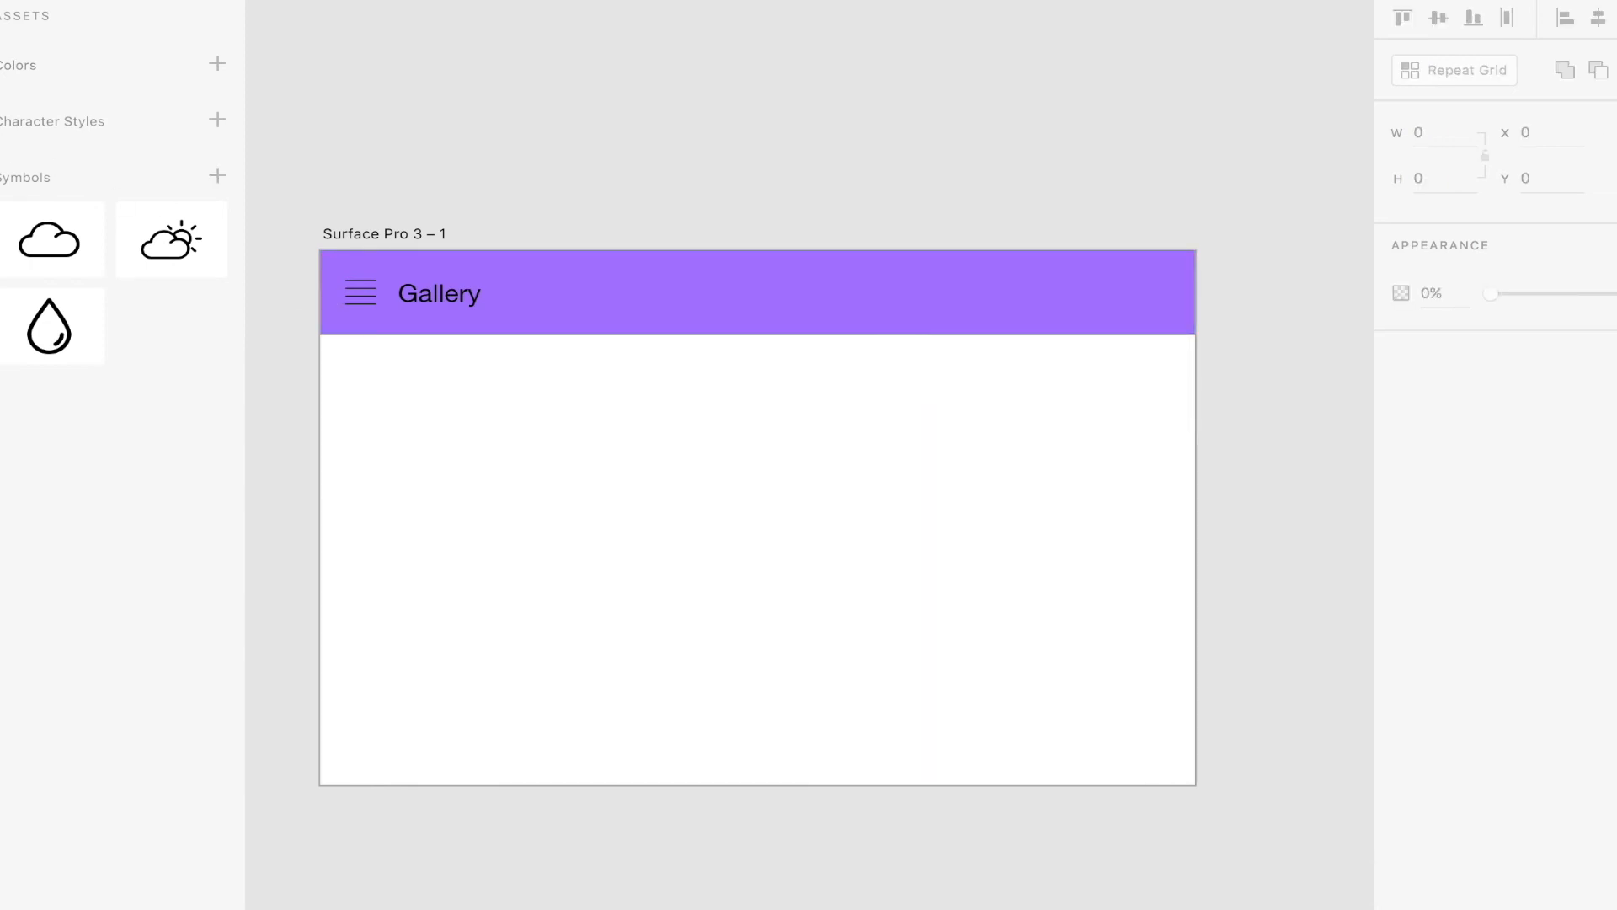
- Draw a 300 × 300 circle below the header's menu icon and fill it with the portrait photo from the browser
mouse_move(456, 419)
left_mouse_down()
mouse_move(690, 559)
mouse_move(892, 635)
mouse_move(763, 585)
mouse_move(639, 585)
mouse_move(440, 447)
mouse_move(429, 458)
left_mouse_up()
left_click(295, 419)
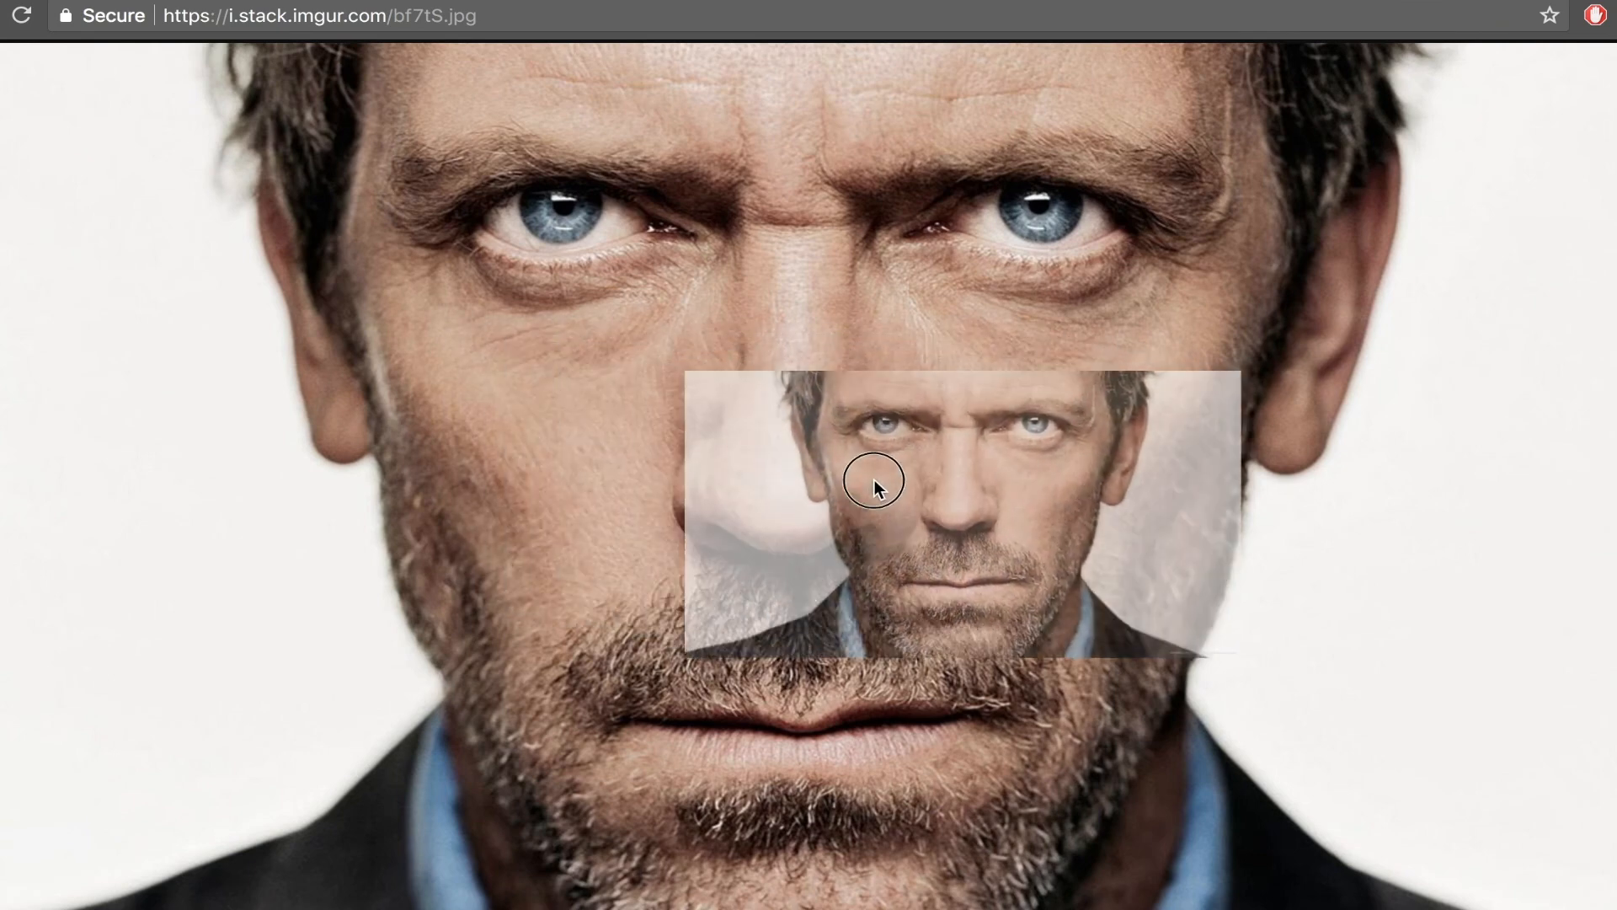
left_click_drag(875, 478, 461, 424)
key("super+Tab")
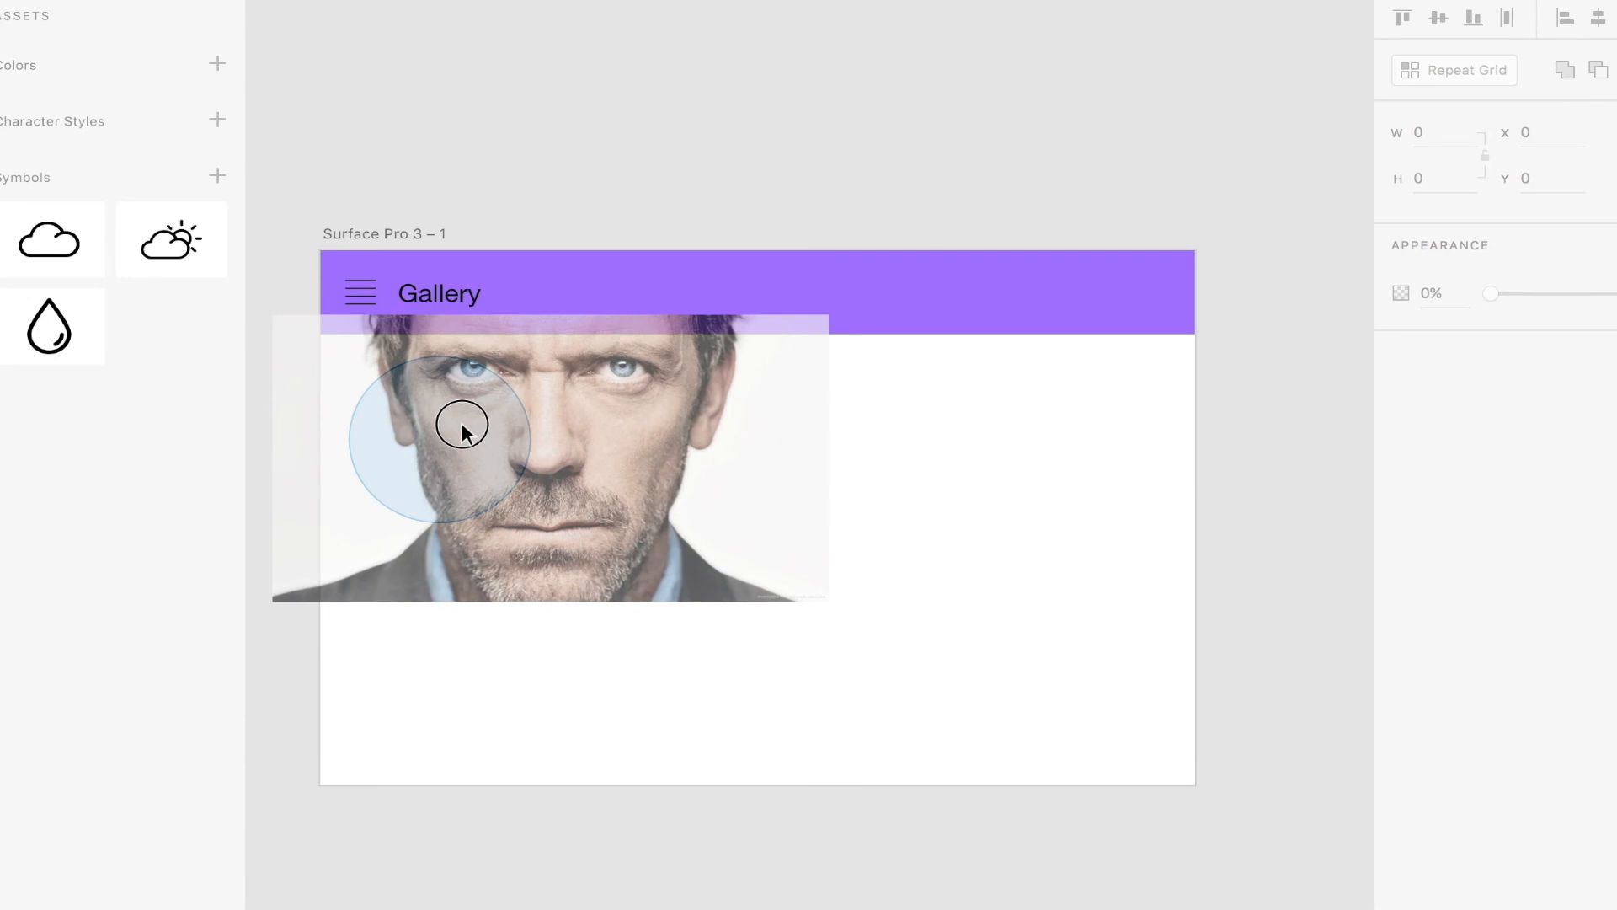
left_click_drag(462, 424, 462, 422)
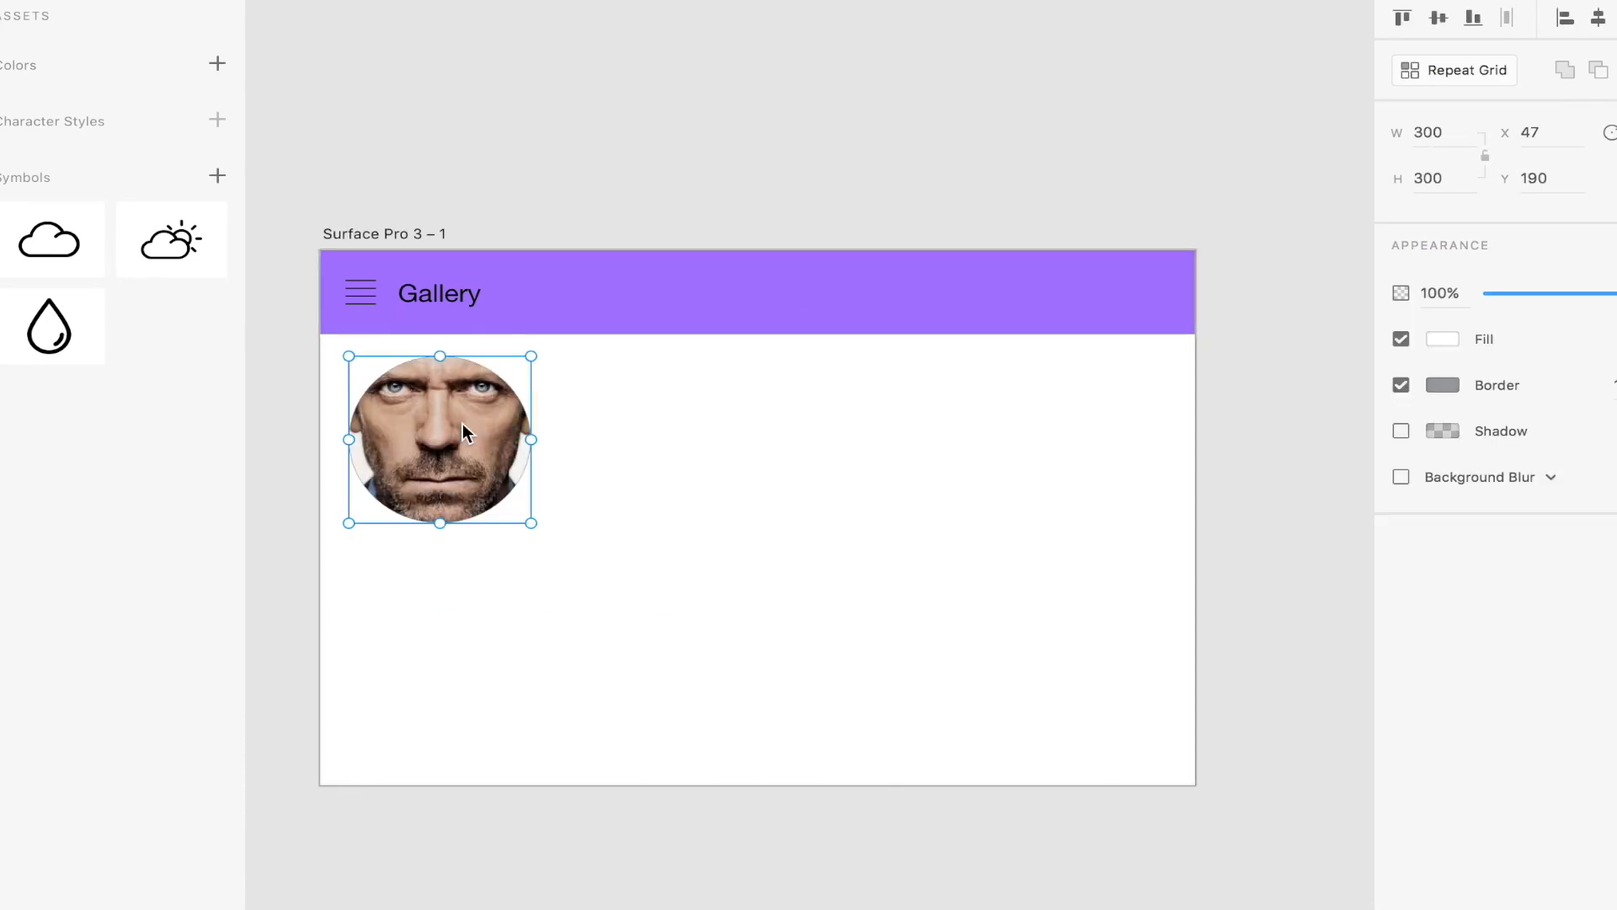
- Turn the circular portrait into a repeat grid and extend it to four columns and two rows
left_click(536, 476)
left_click(455, 437)
left_click(805, 465)
left_click(496, 448)
left_click(1463, 71)
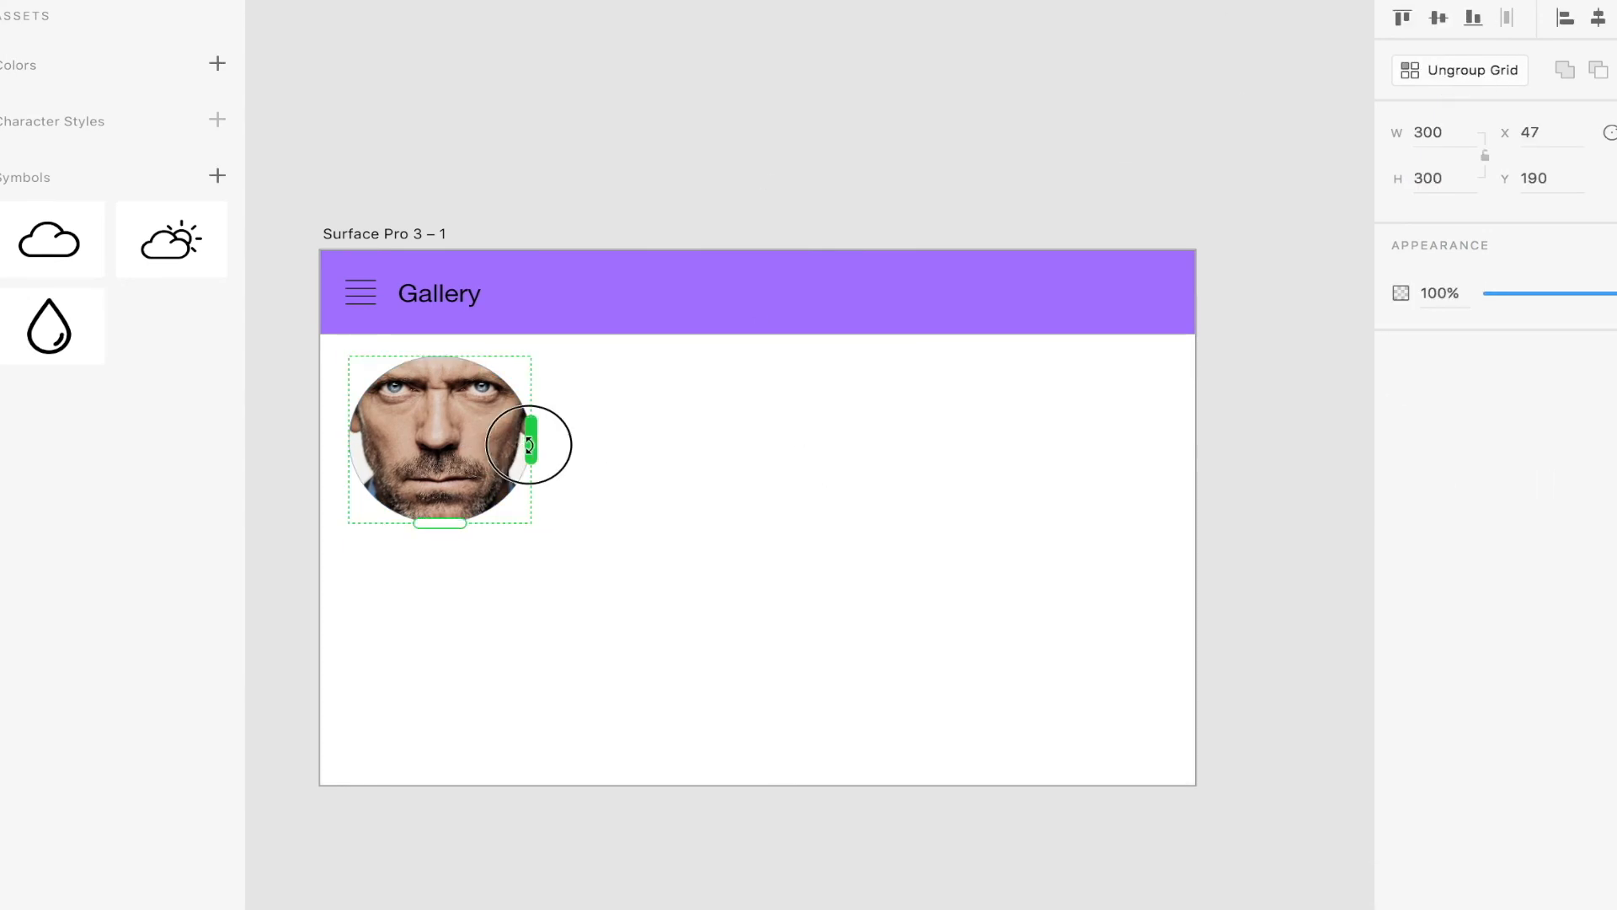
mouse_move(530, 445)
left_mouse_down()
mouse_move(1127, 517)
mouse_move(1120, 529)
left_mouse_up()
left_click_drag(732, 524, 775, 709)
left_click(552, 235)
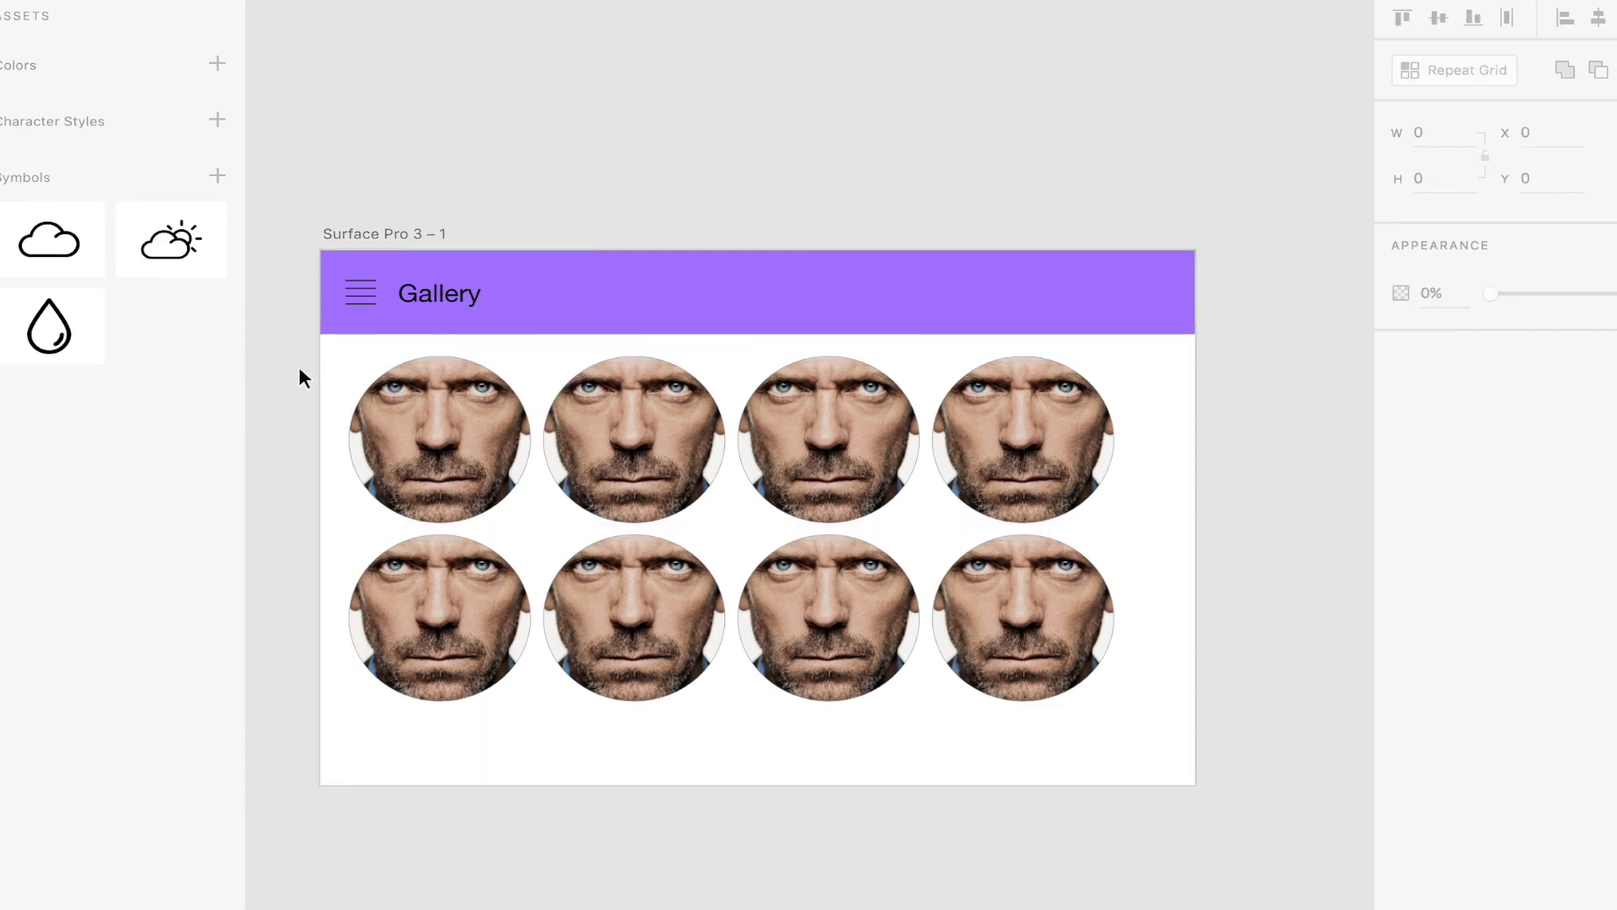
- Delete the grid of circular portraits and the purple header with its menu icon and Gallery text
left_click_drag(295, 373, 1218, 749)
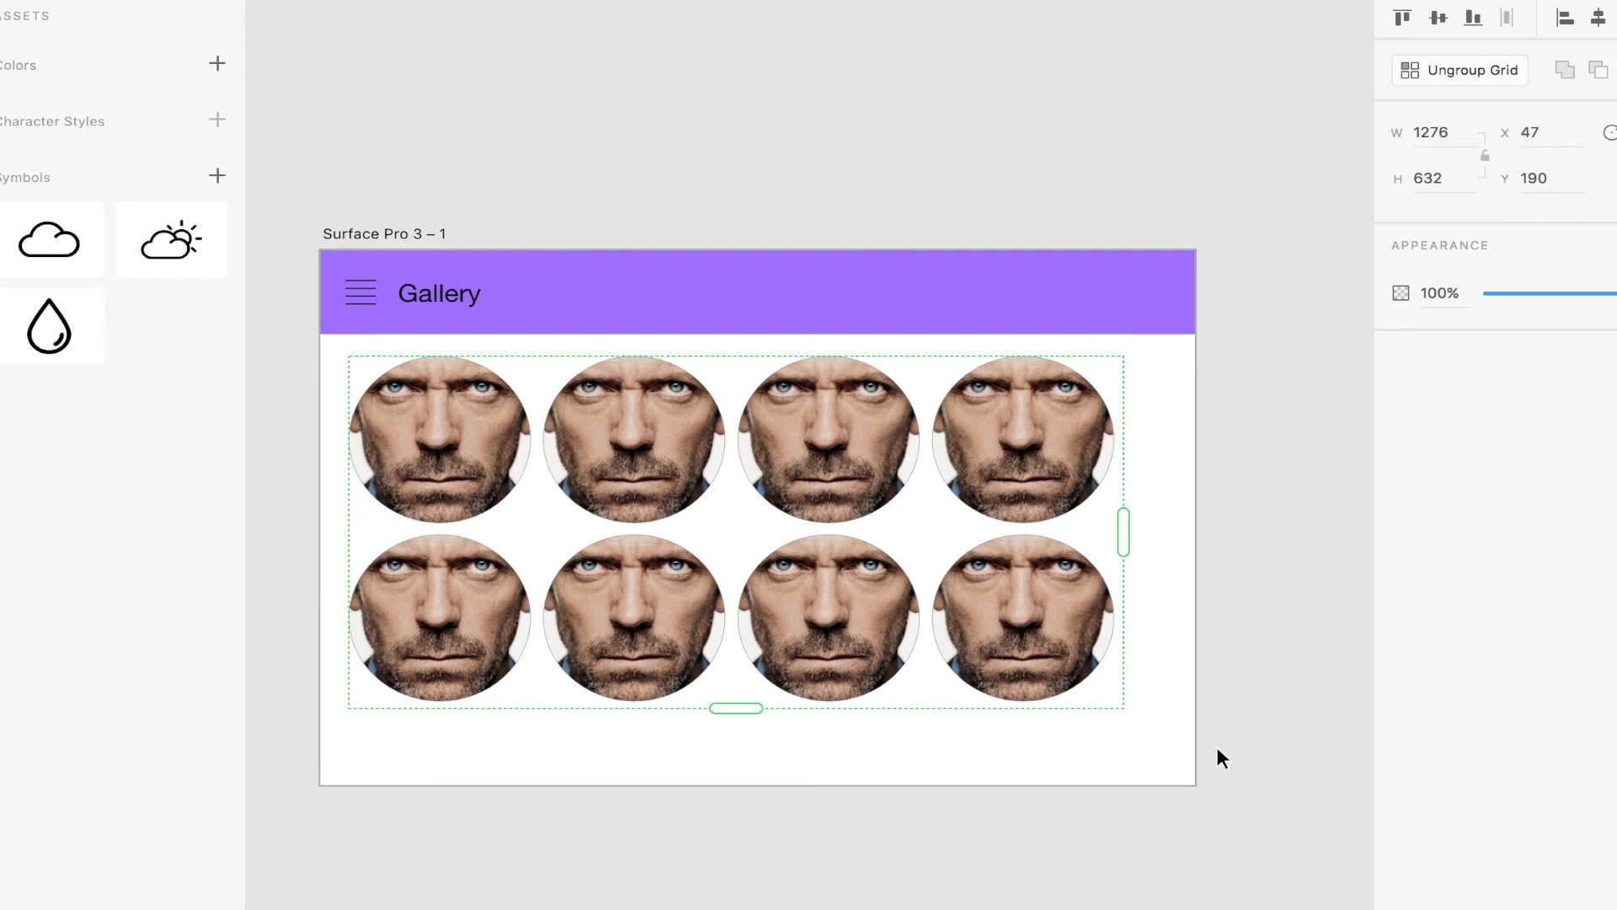
key("Delete")
left_click(302, 168)
left_click_drag(303, 169, 1095, 507)
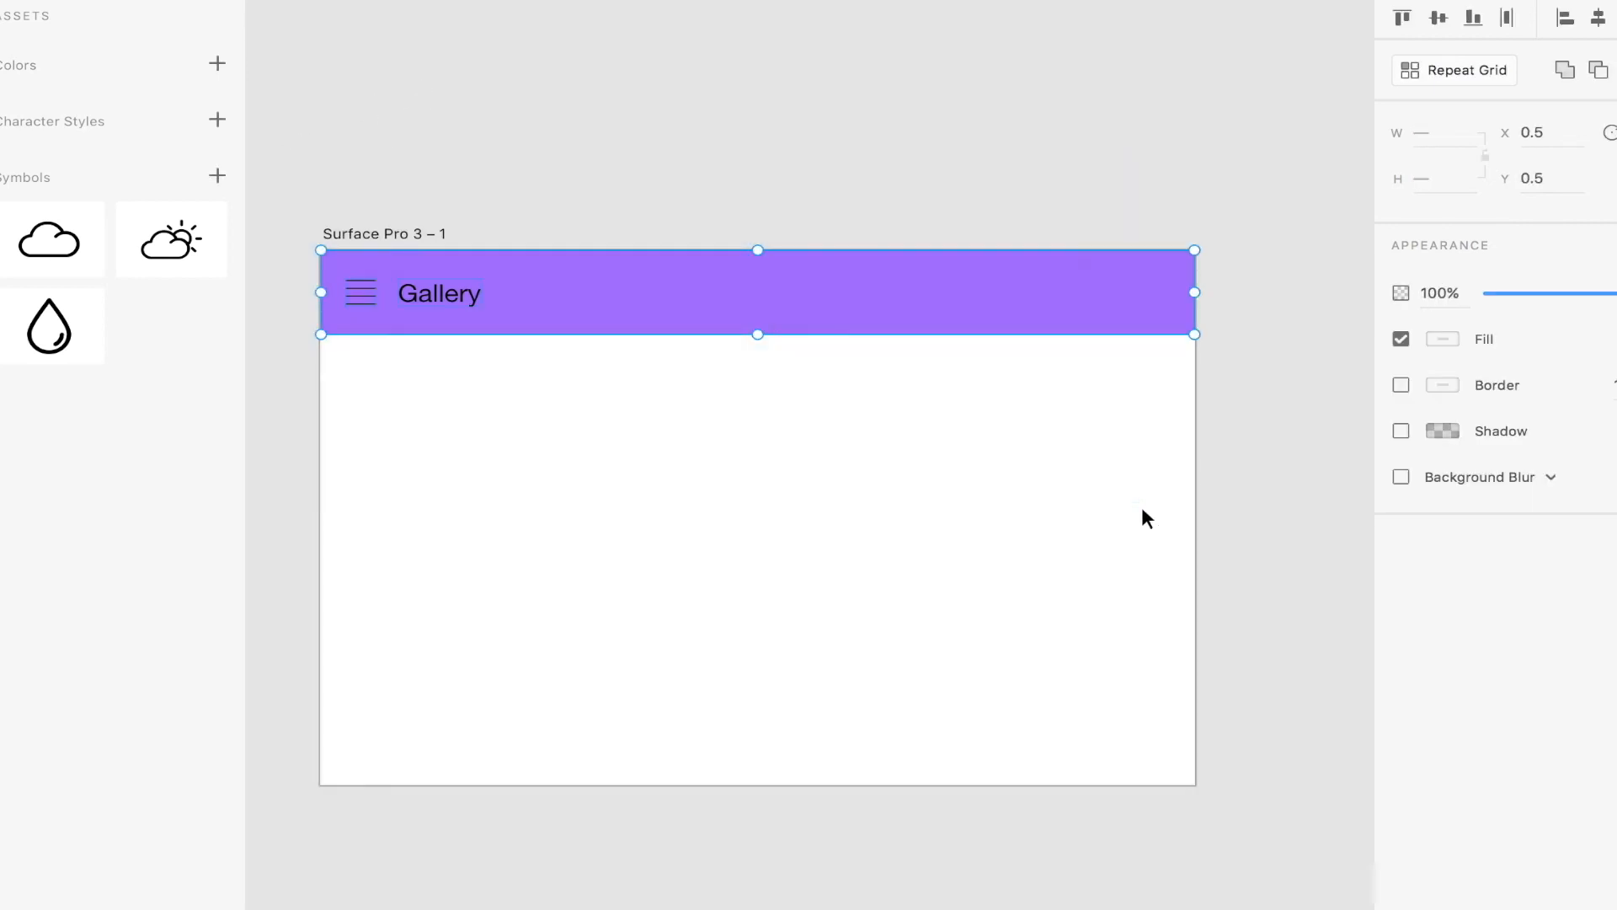
key("Delete")
left_click(1054, 520)
key("Delete")
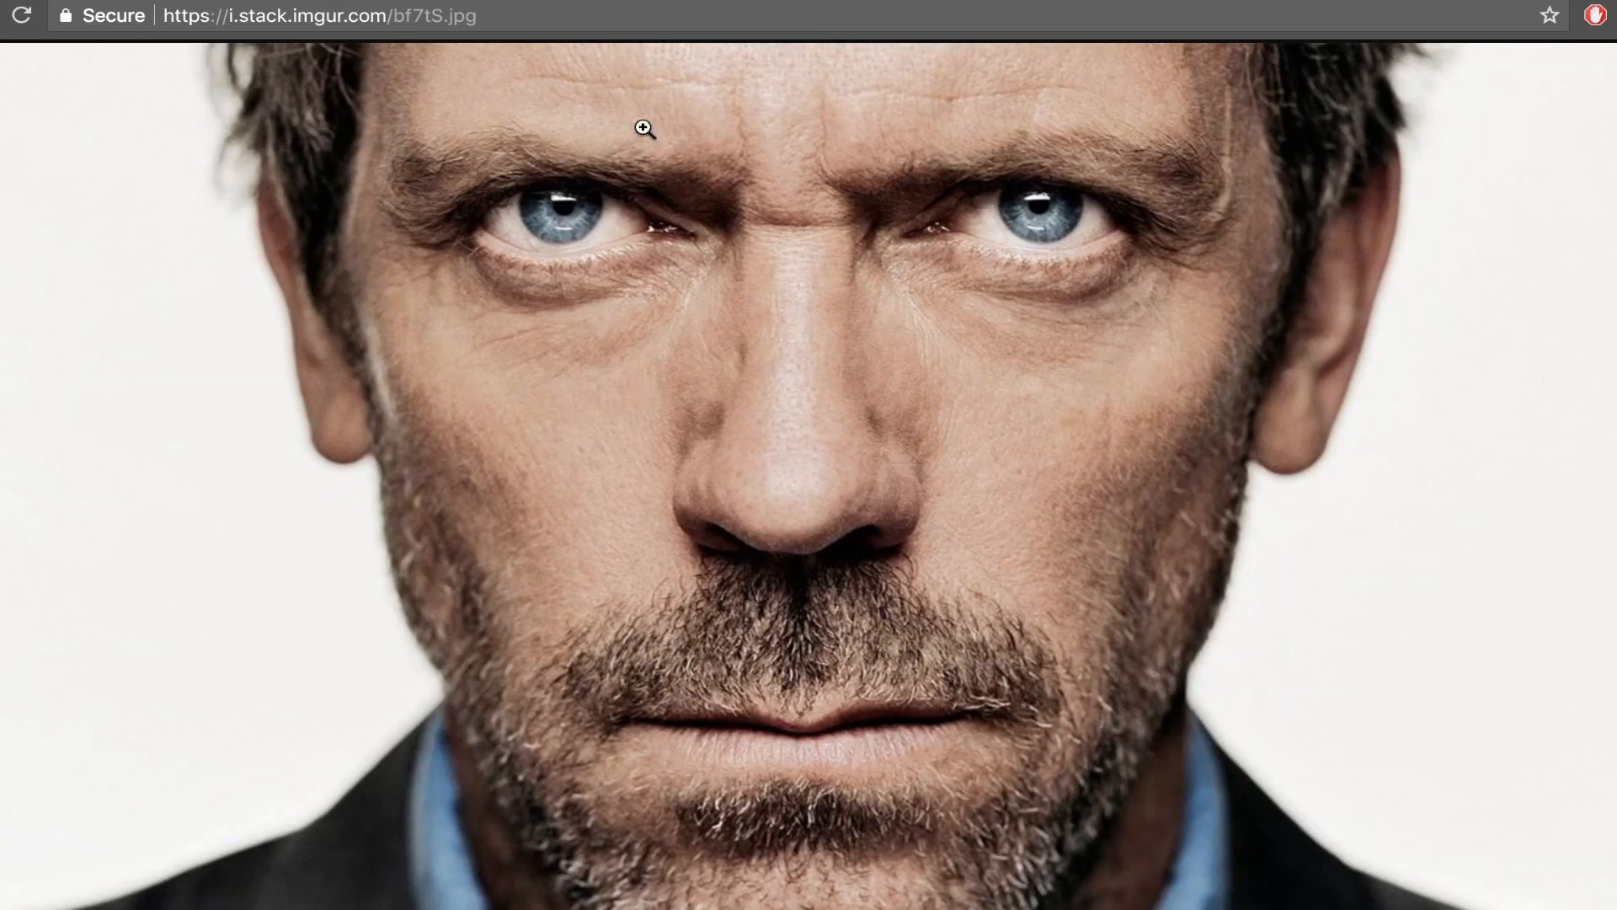
- Close the portrait's browser tab and open the mobile_checkout_XD file from the desktop in a full-screen Adobe XD window
key("super+w")
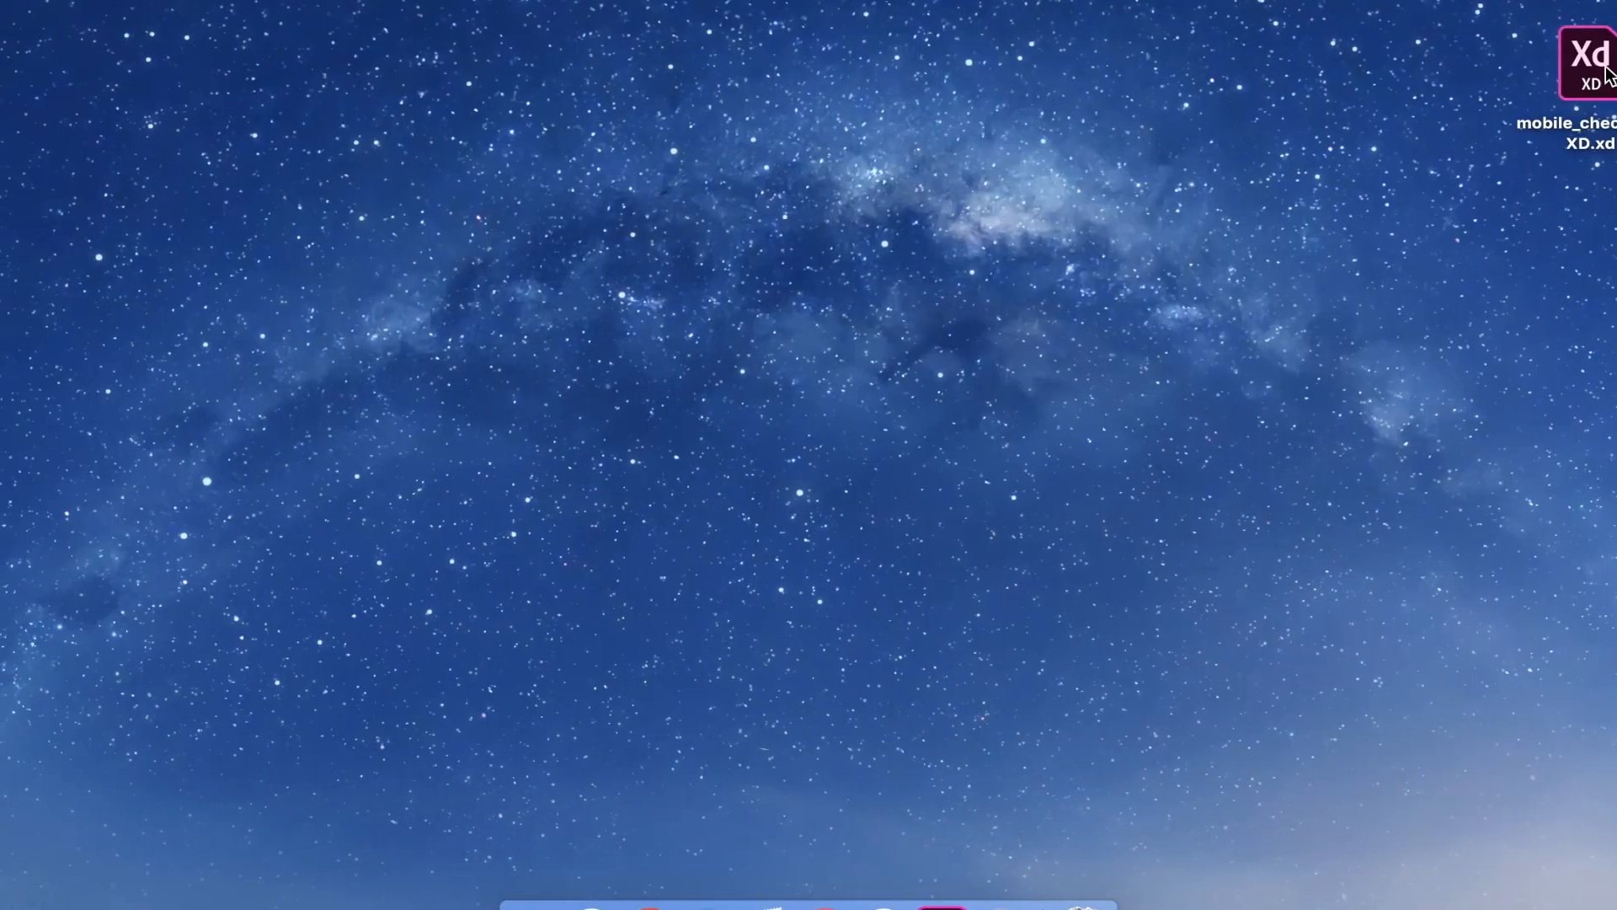
left_click(1607, 74)
double_click(1607, 74)
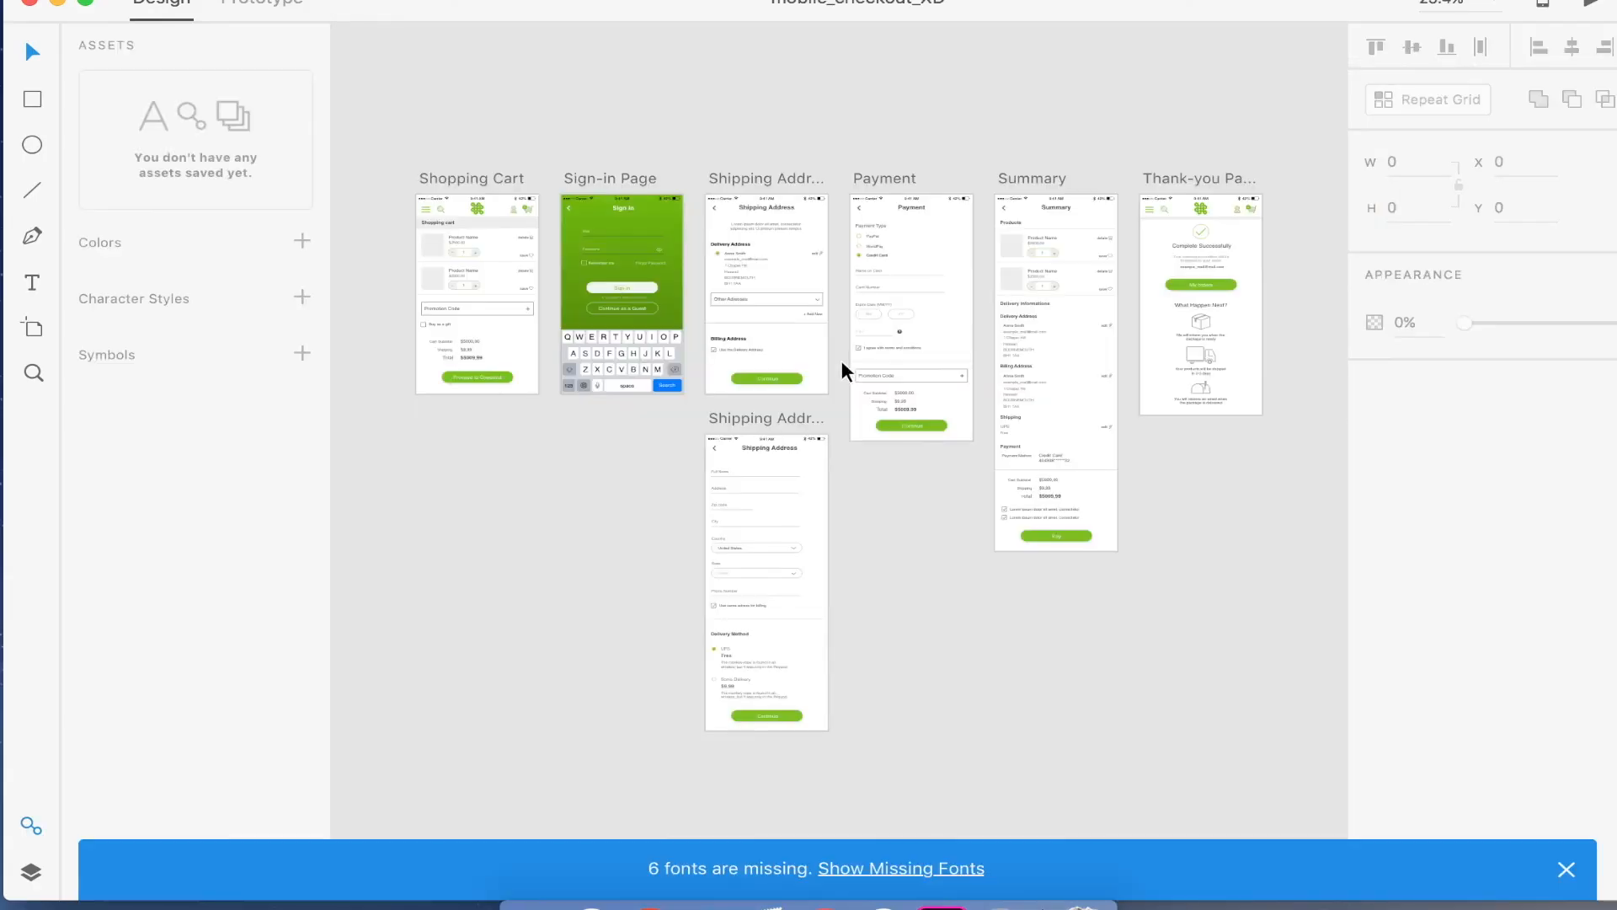
left_click(85, 3)
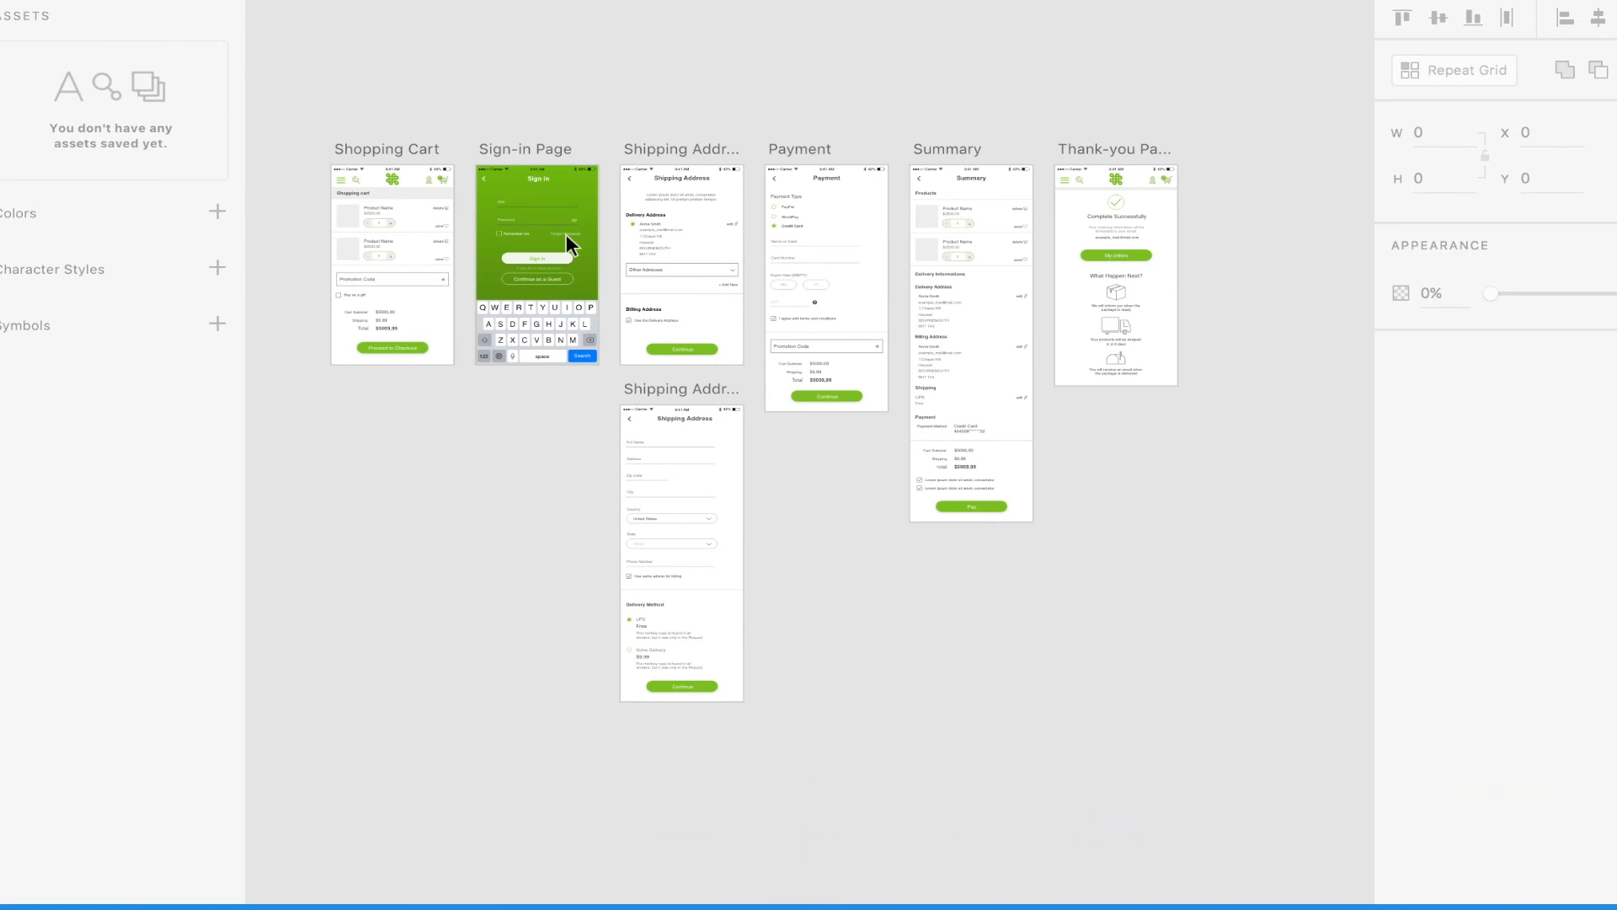
- Examine the checkout design's artboards, from Shopping Cart and Sign-in Page through Shipping Address and Payment to the Thank-you Page
scroll(566, 234, "up", 5)
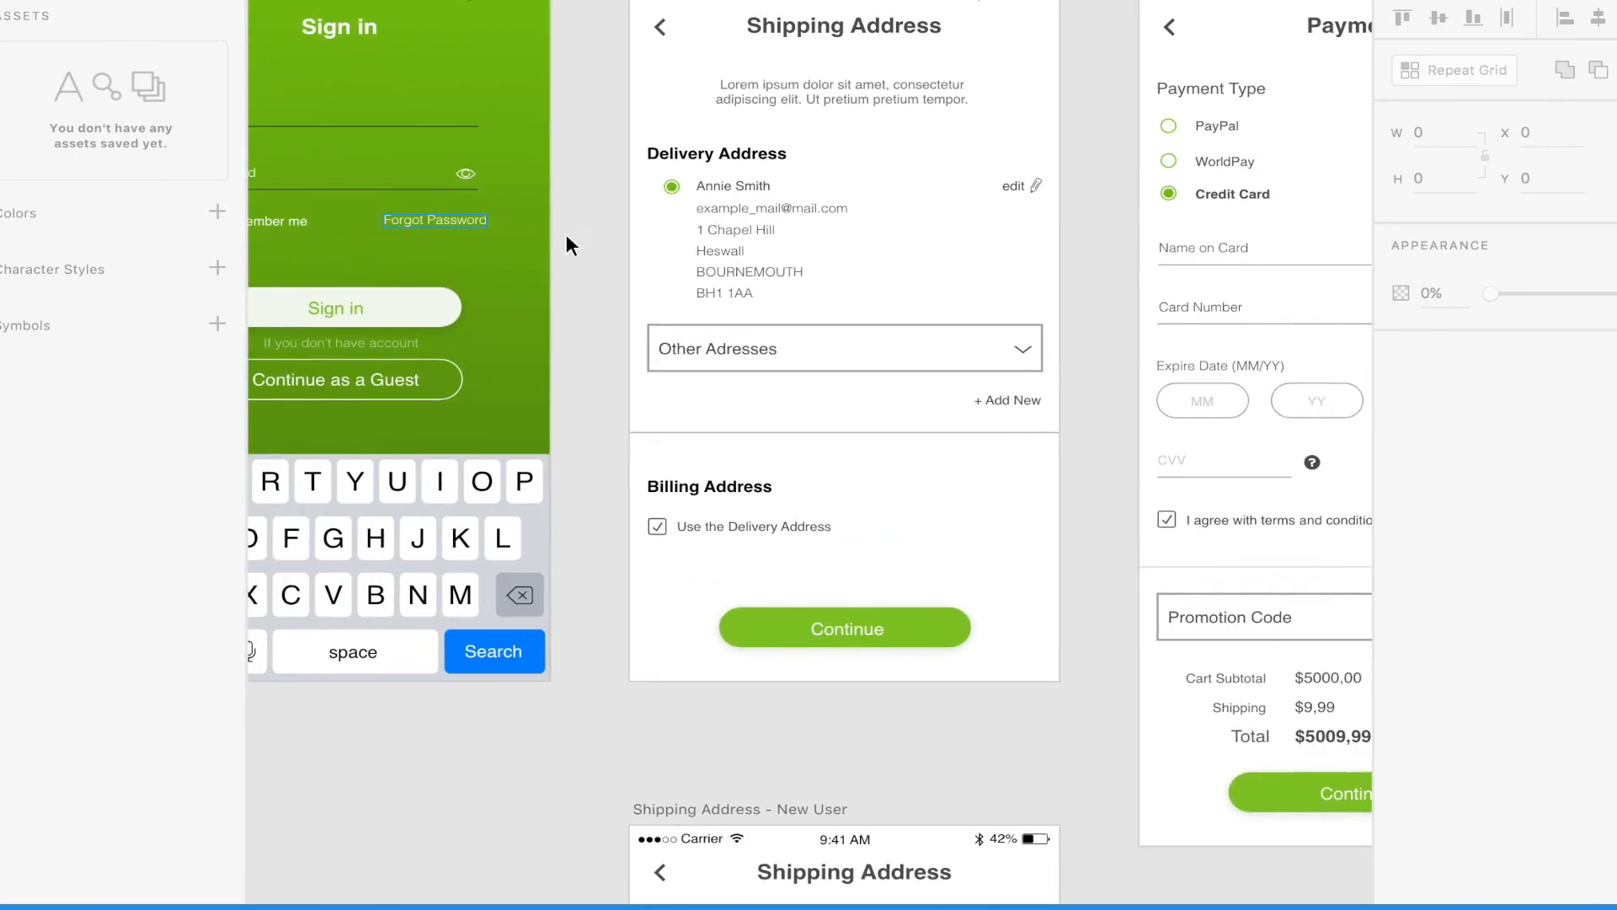
scroll(566, 234, "right", 2)
scroll(566, 234, "left", 10)
scroll(566, 234, "up", 2)
scroll(566, 234, "right", 2)
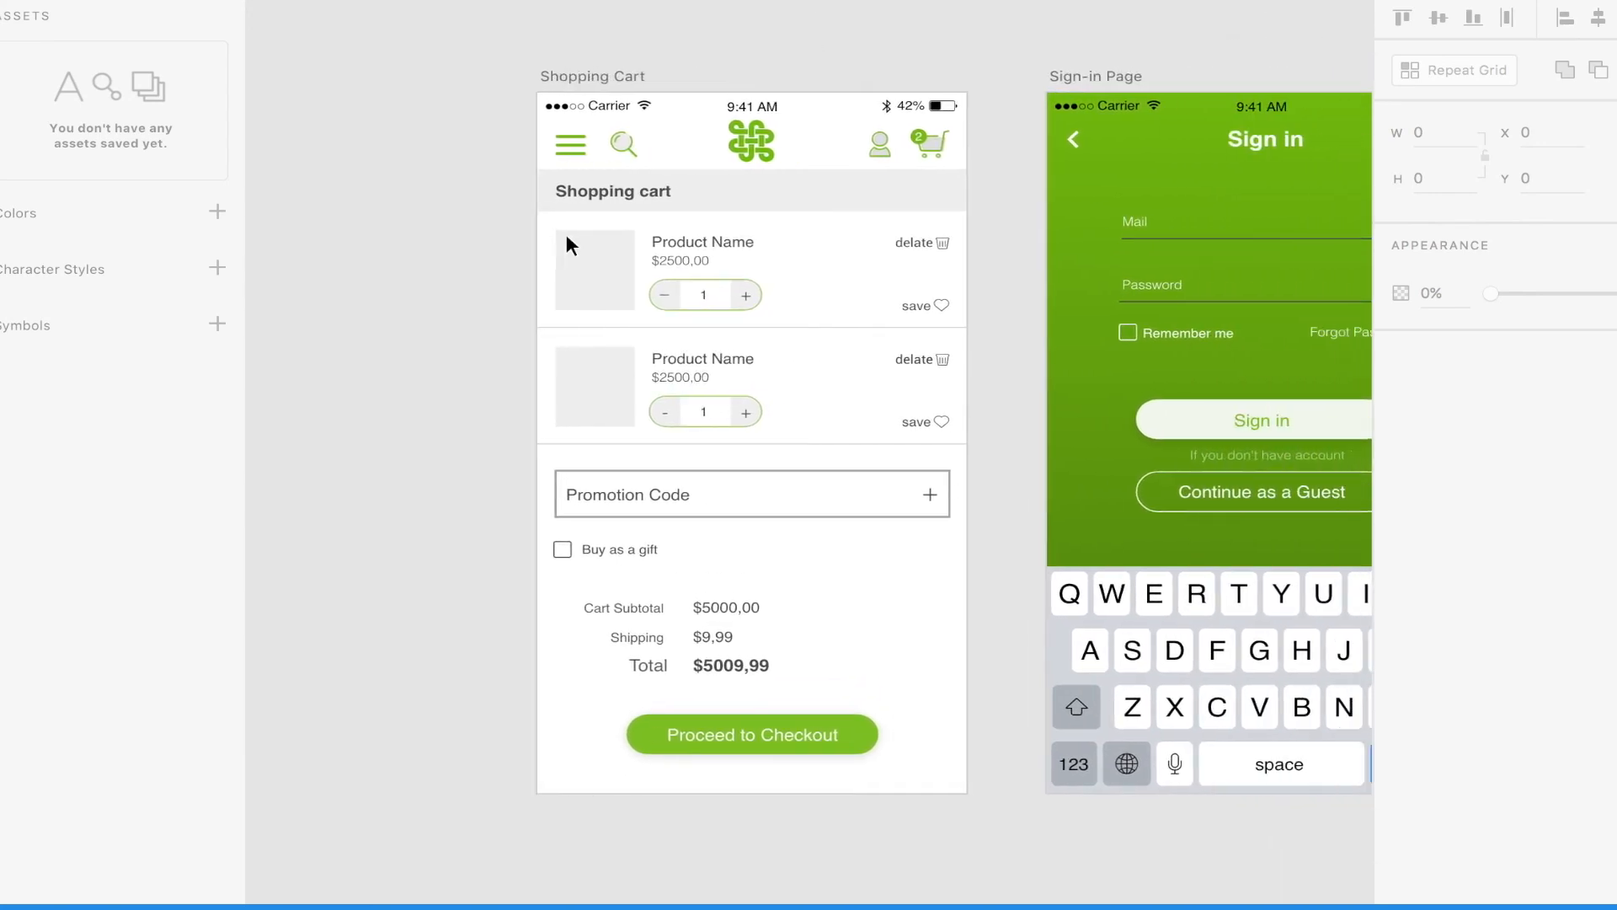
scroll(566, 234, "right", 15)
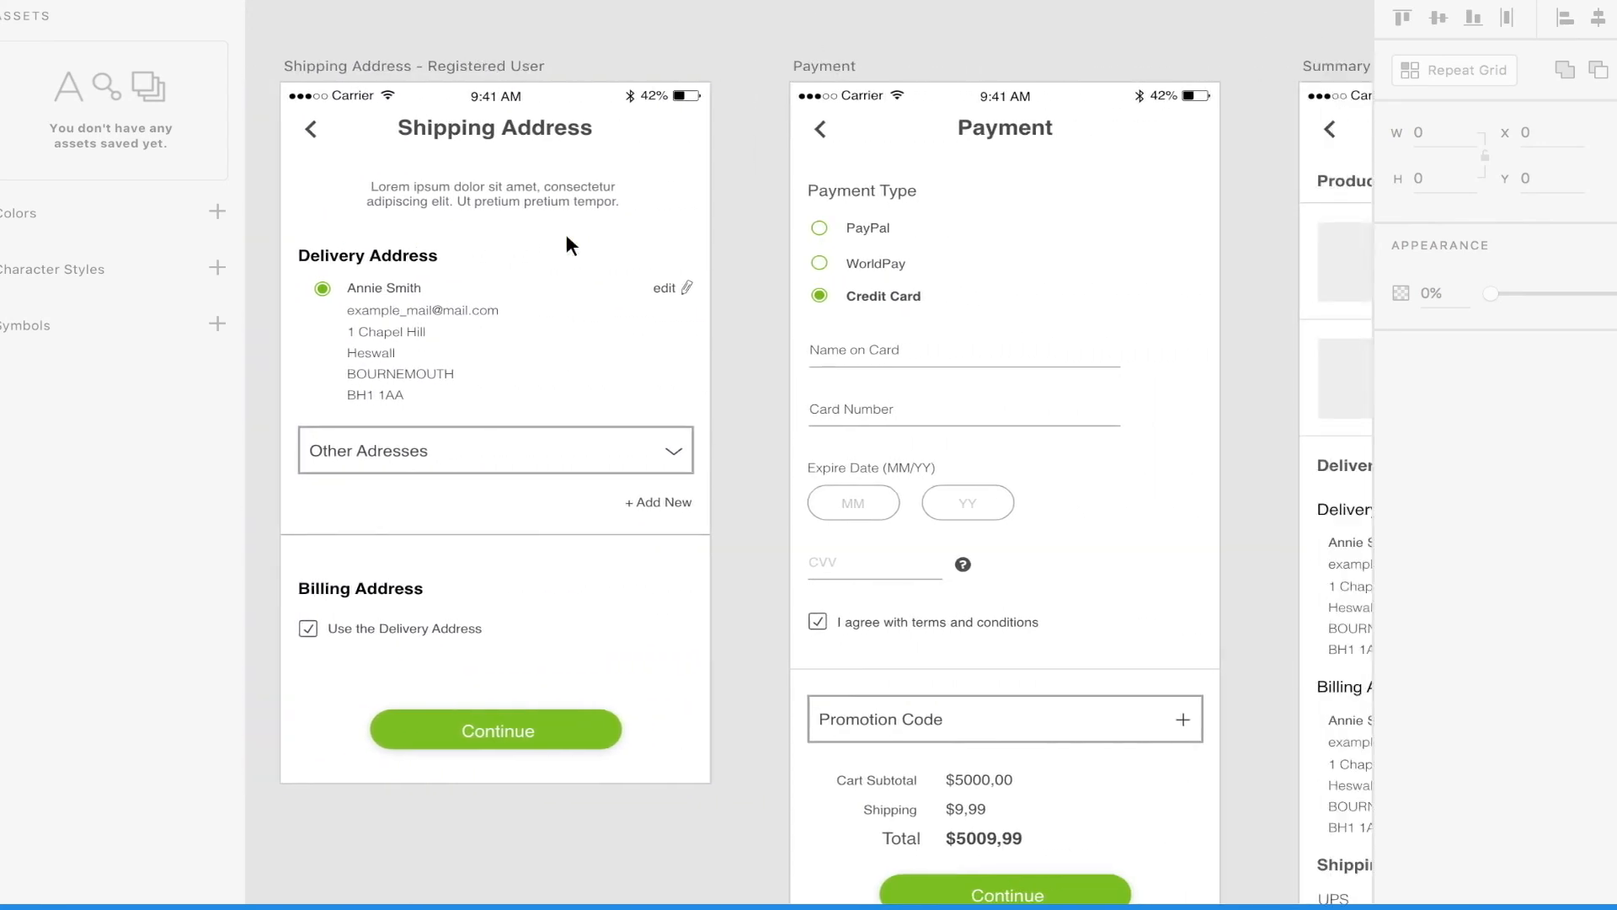
scroll(566, 235, "right", 15)
scroll(566, 234, "down", 1)
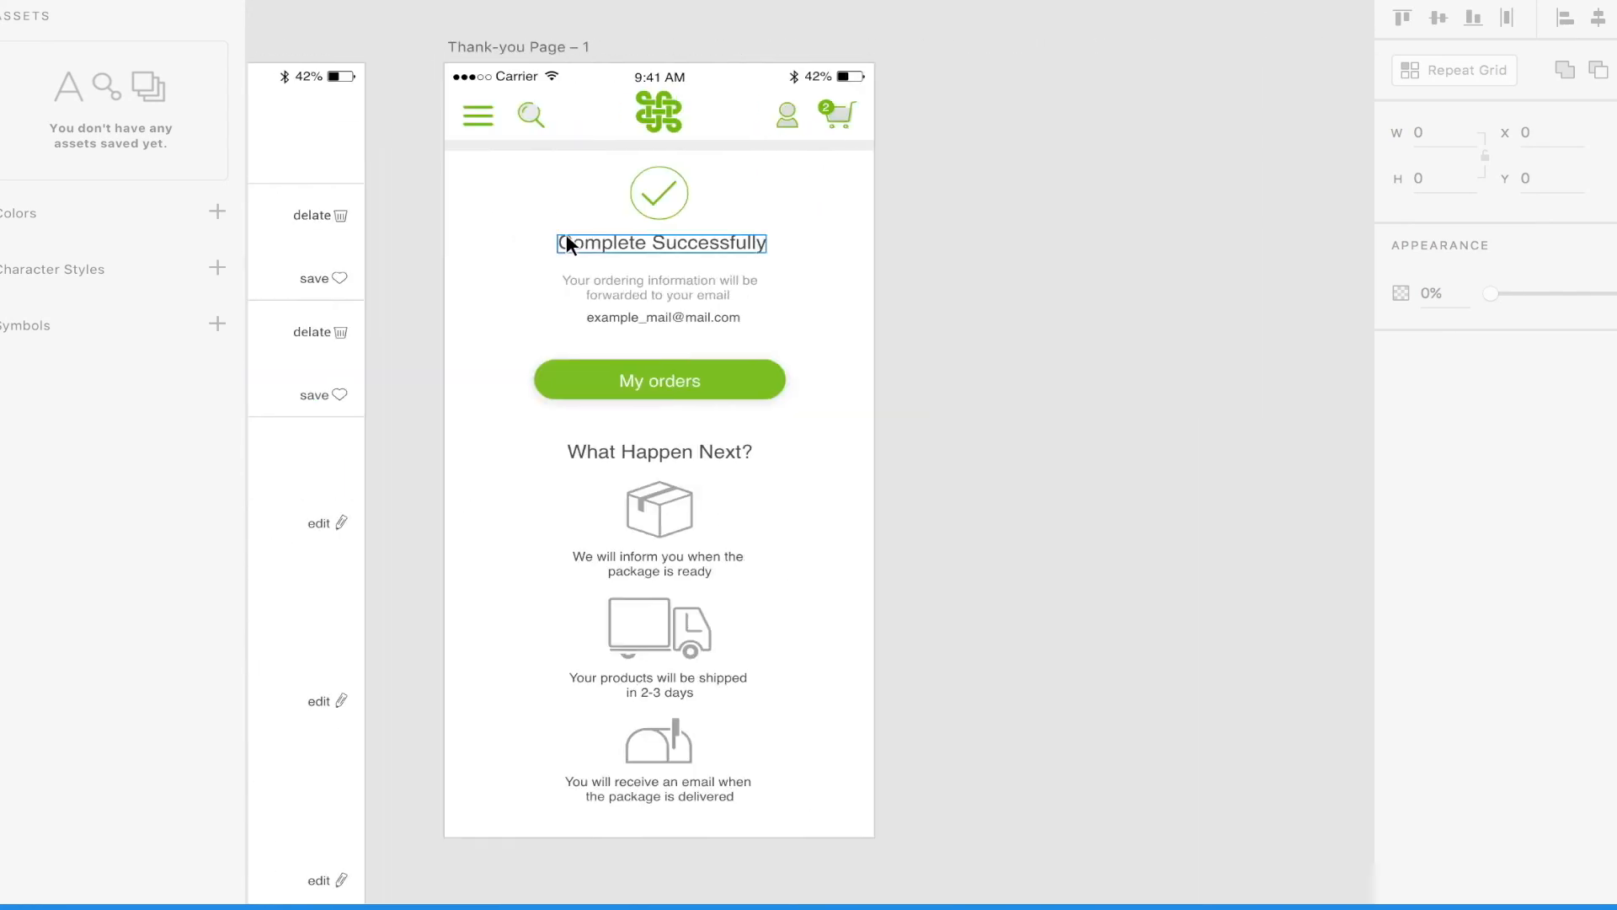
scroll(566, 234, "left", 20)
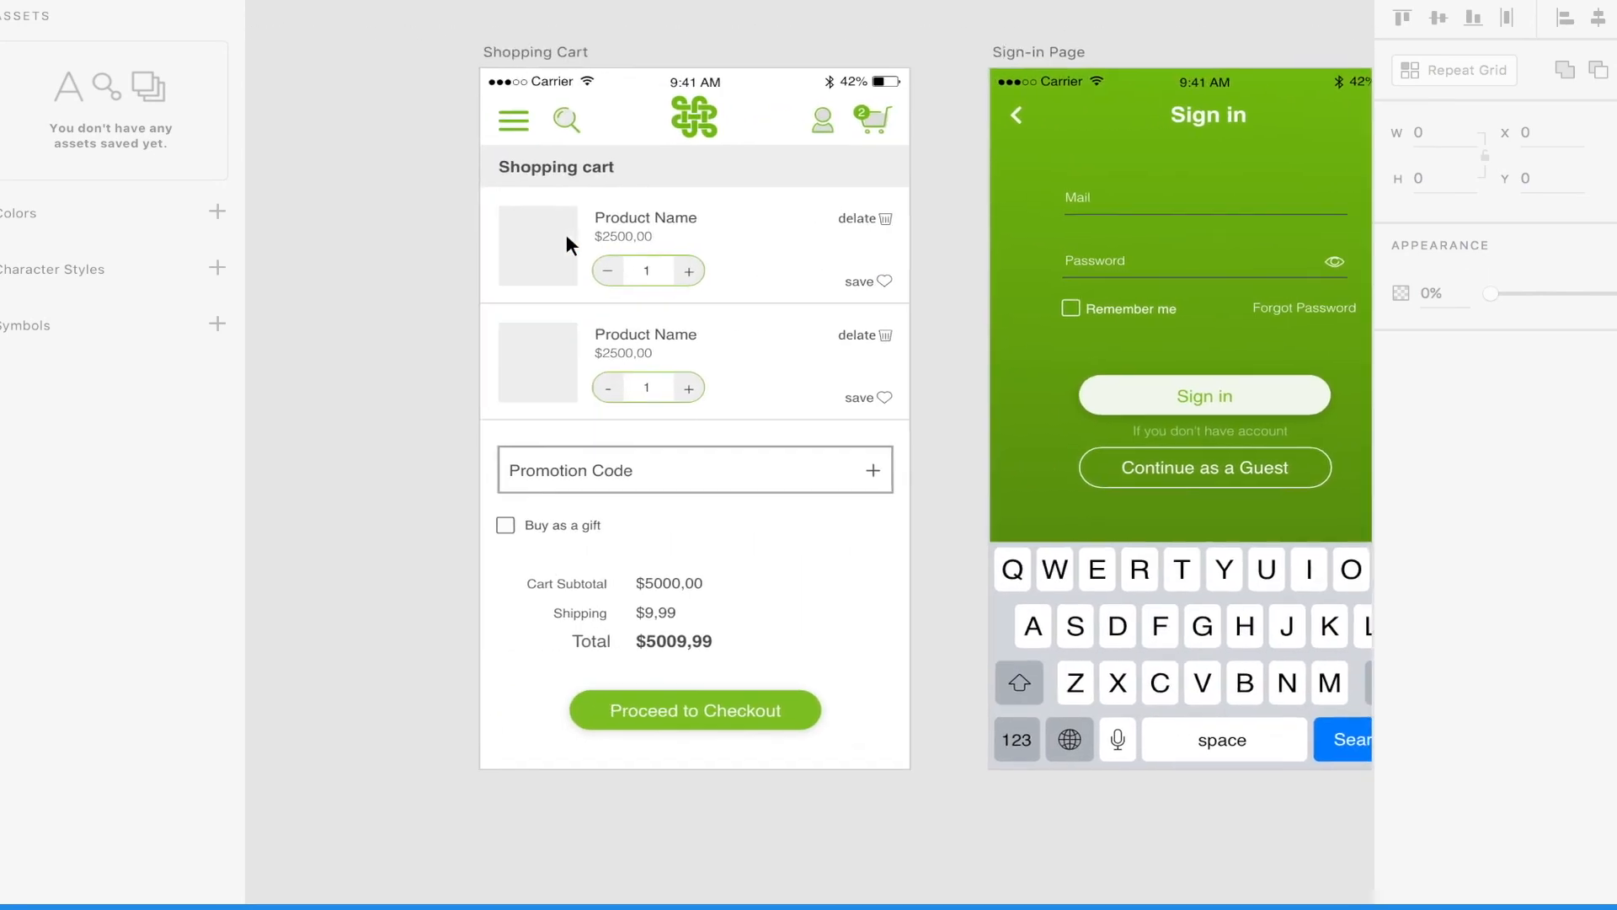
scroll(566, 234, "left", 10)
scroll(566, 234, "up", 1)
scroll(566, 234, "right", 11)
scroll(567, 234, "right", 1)
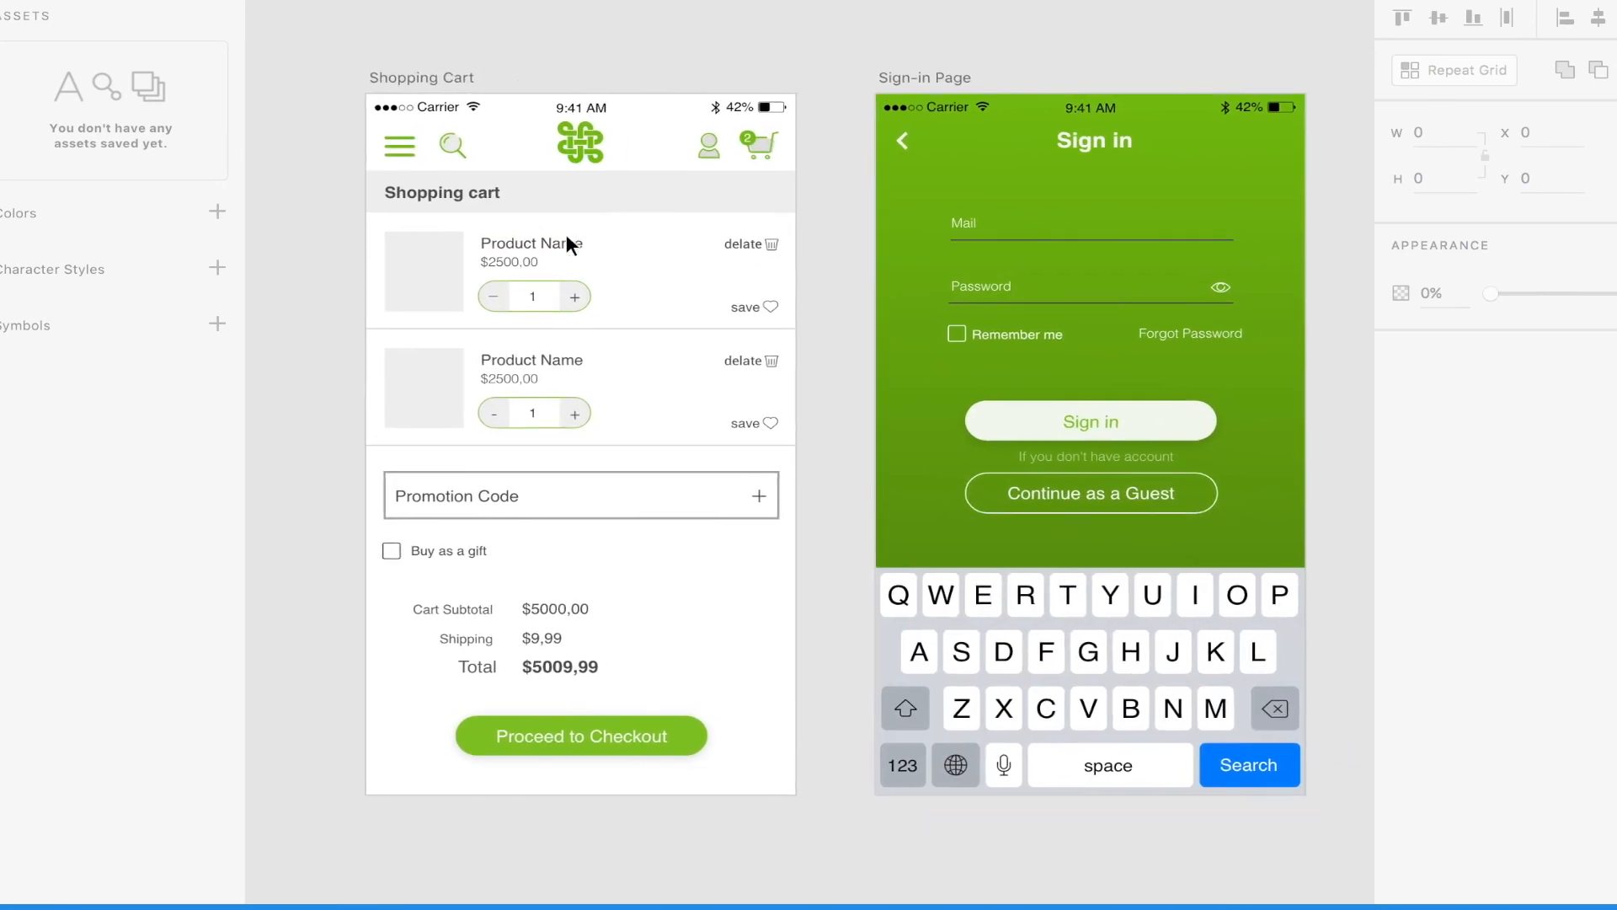
scroll(566, 245, "right", 2)
scroll(566, 244, "down", 1)
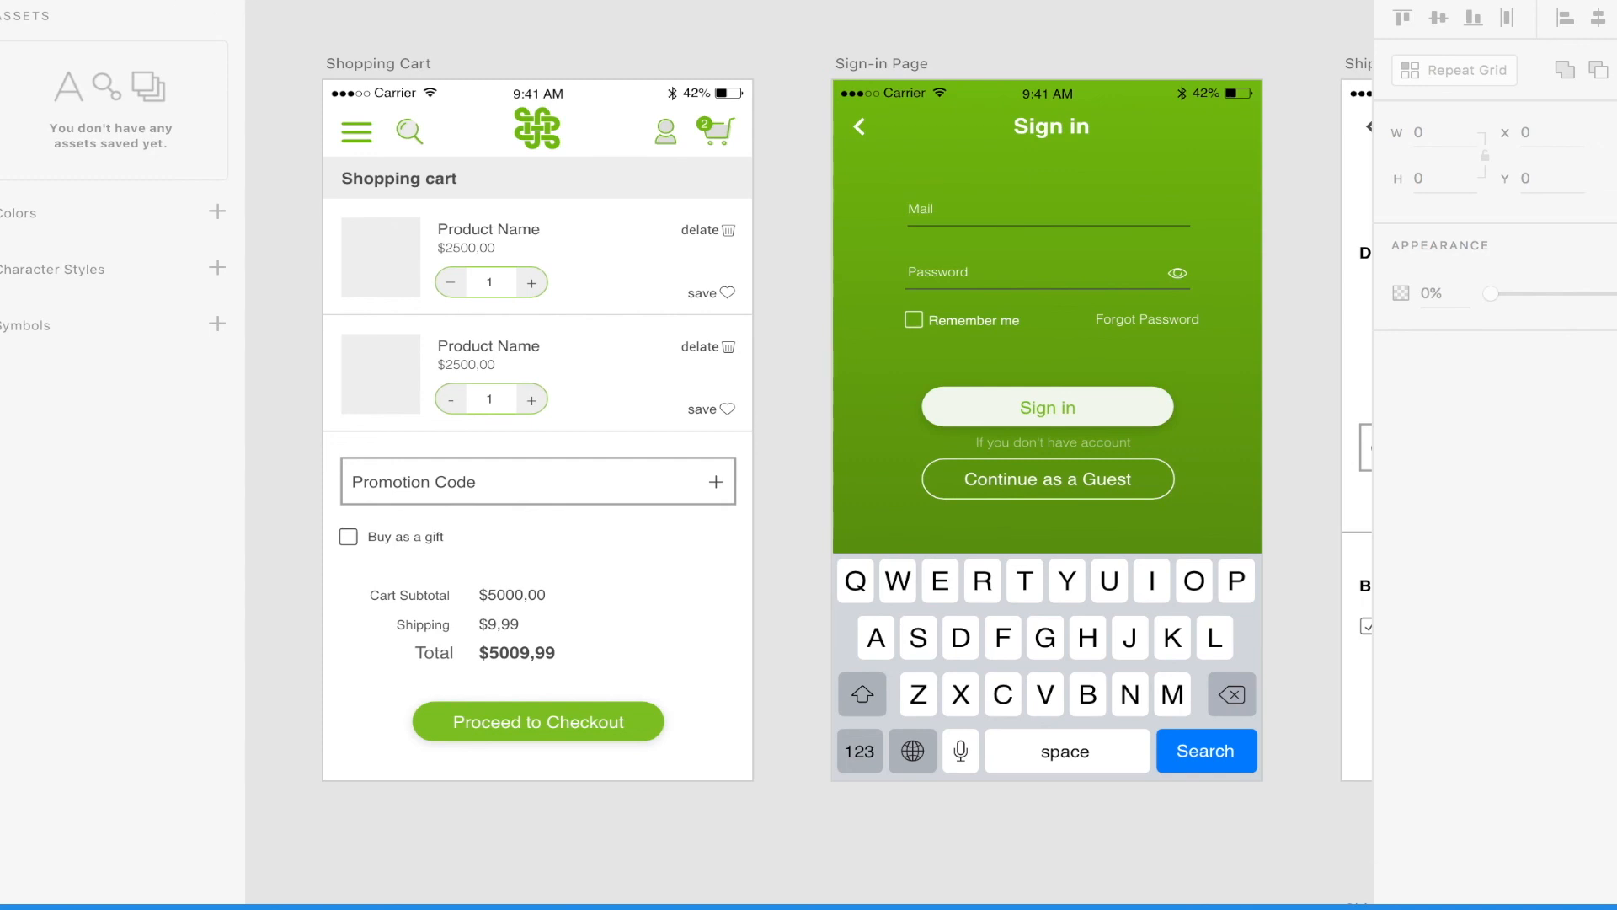
- In Prototype mode, link the Shopping Cart's logo to the Sign-in Page and adjust the link's transition settings
key("ctrl+Tab")
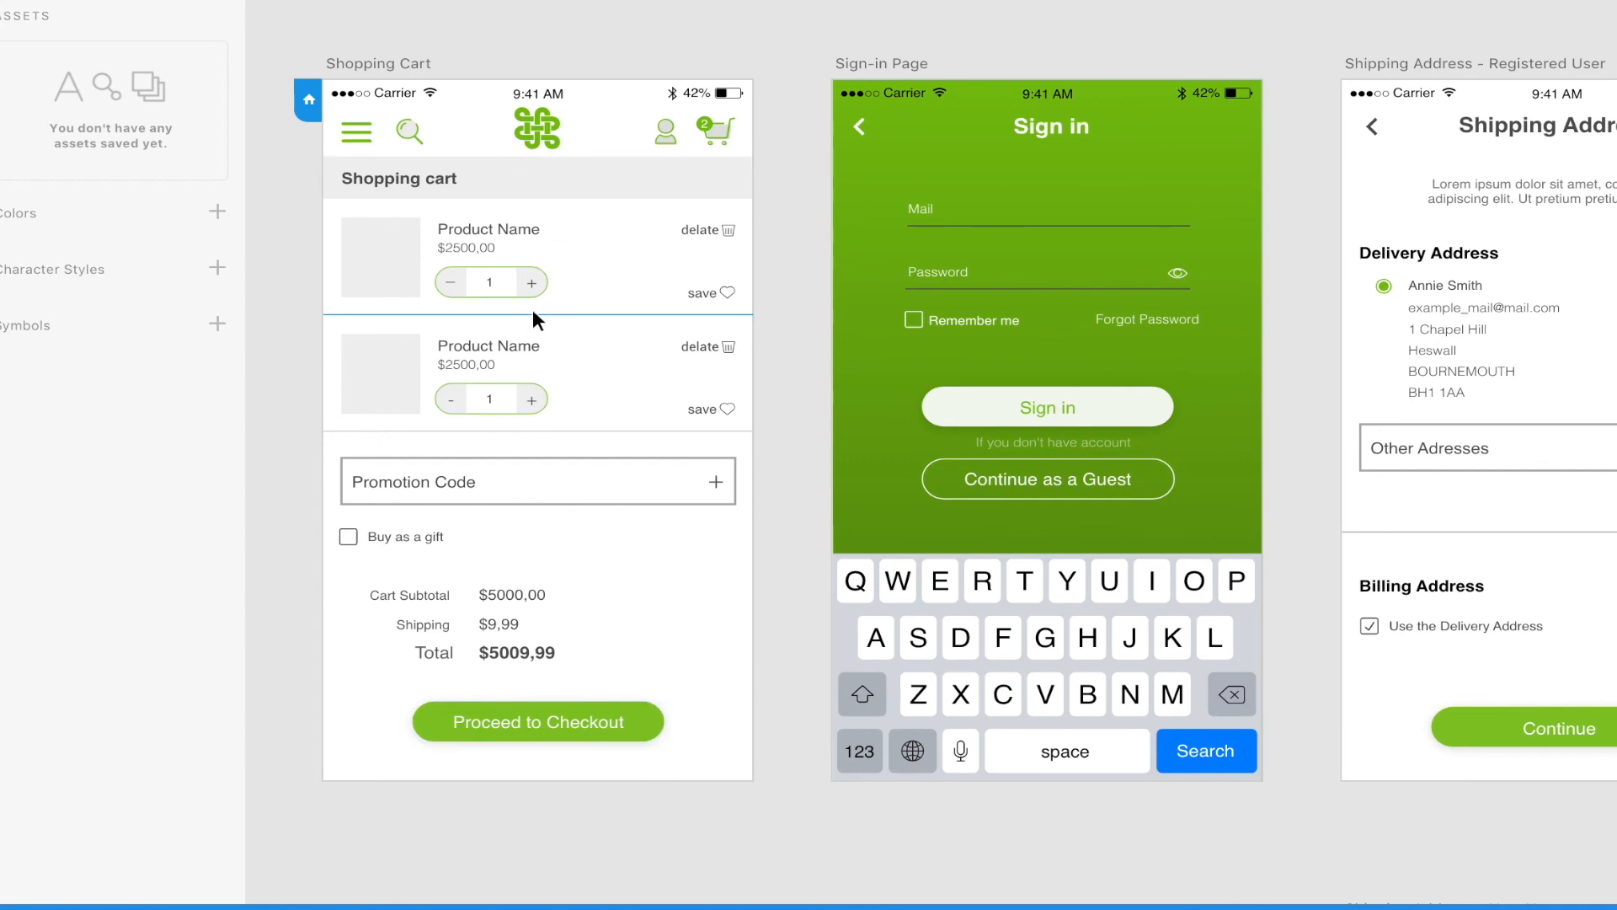
left_click(544, 118)
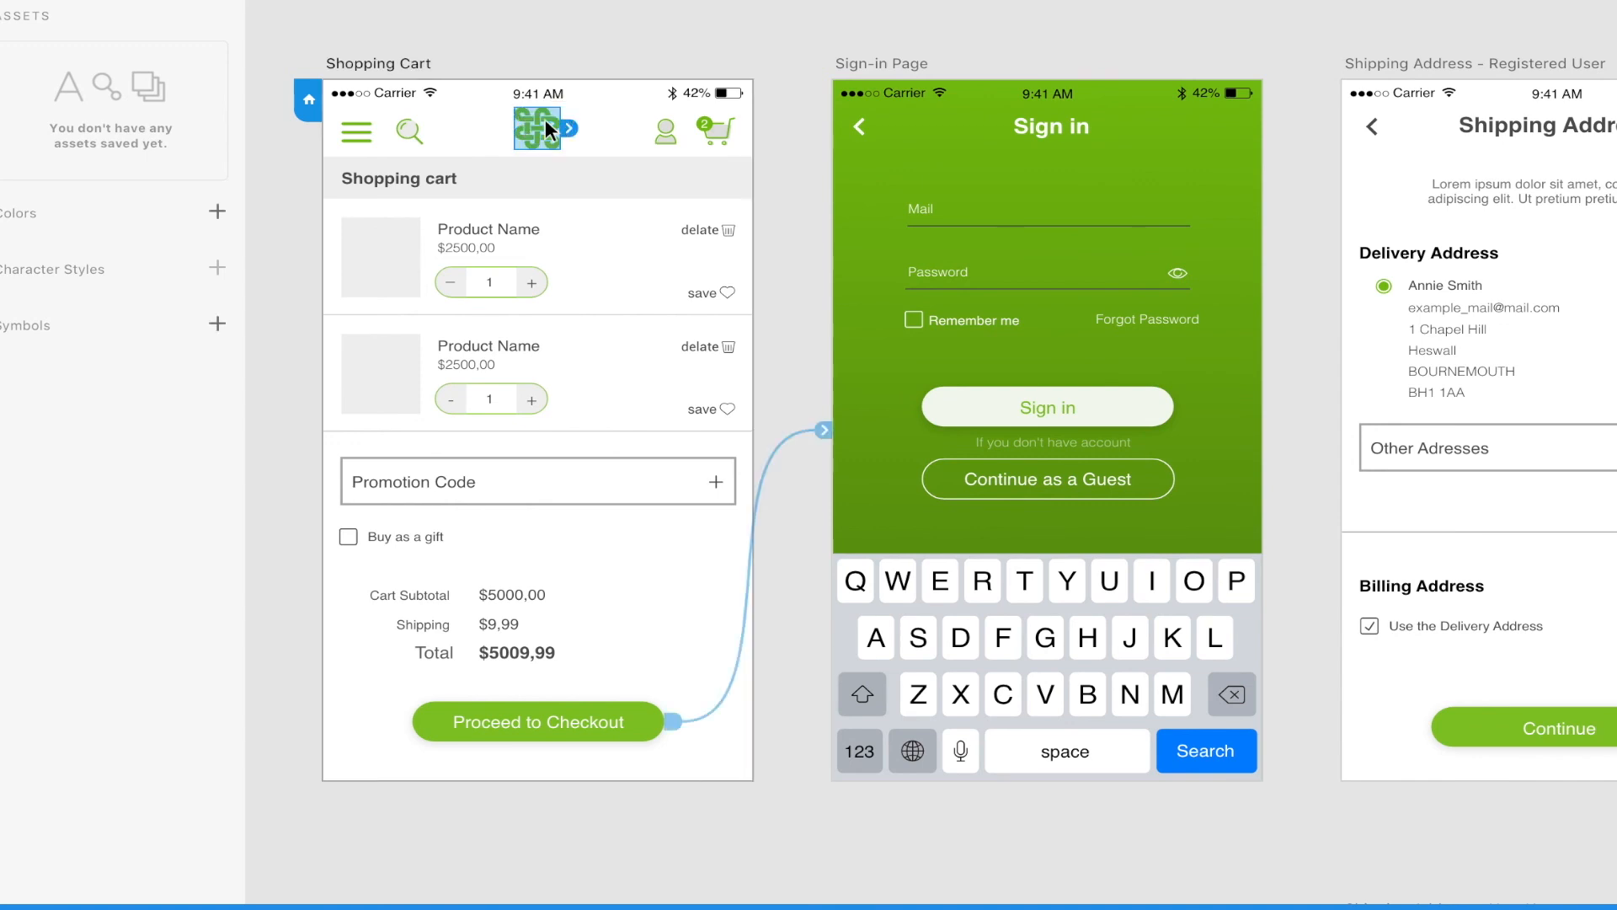
left_click_drag(576, 137, 870, 192)
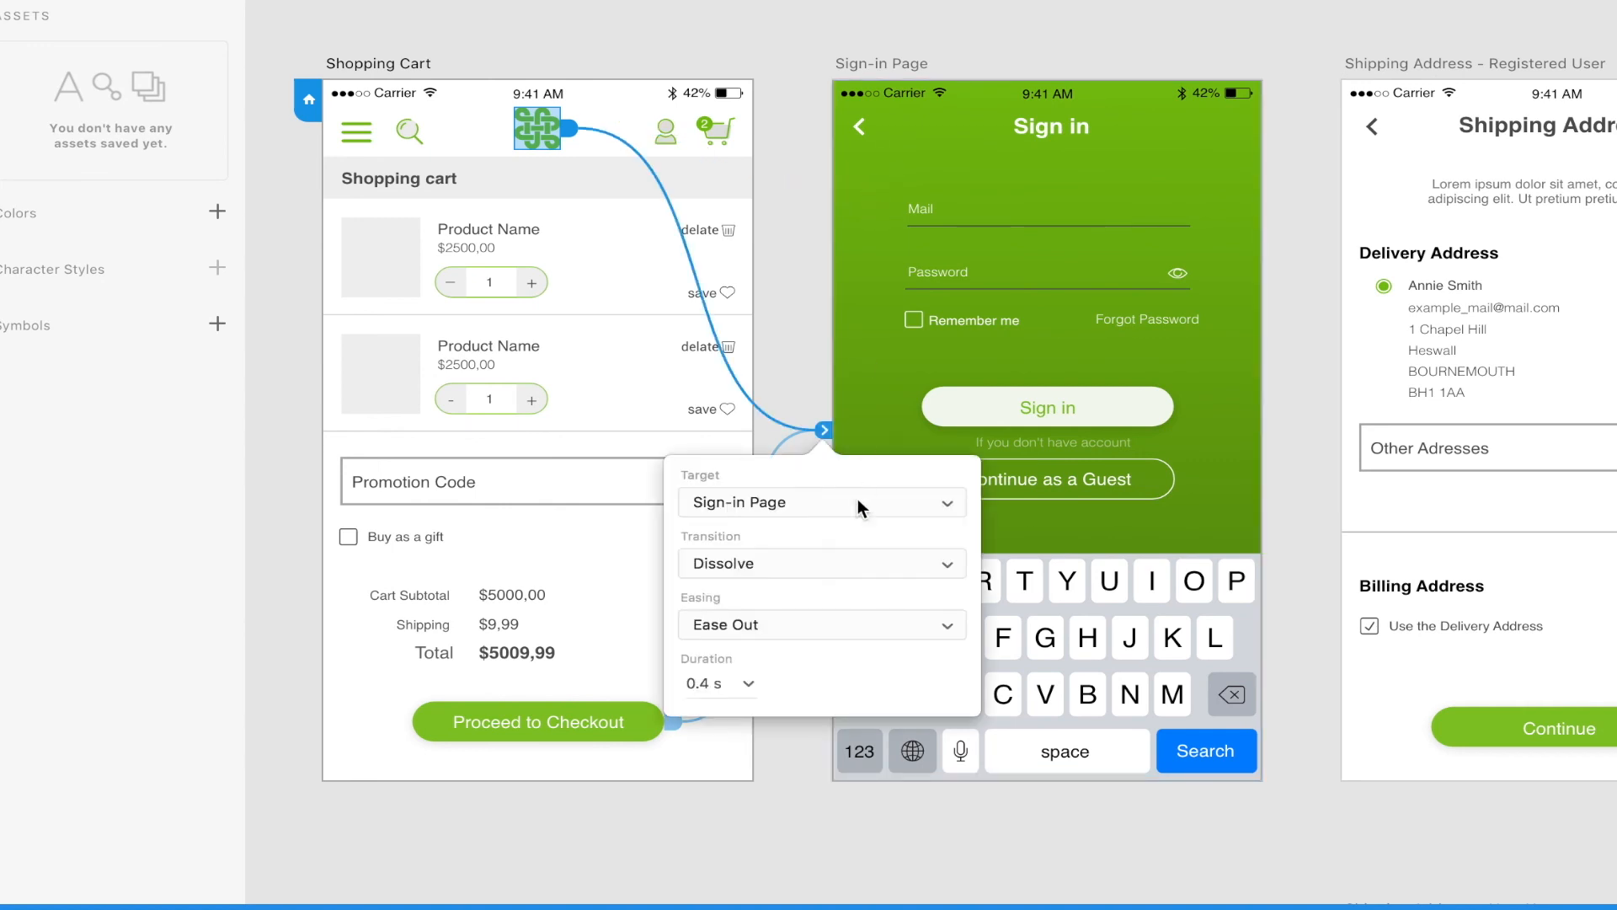
left_click(852, 563)
left_click(852, 638)
left_click(724, 683)
left_click(767, 786)
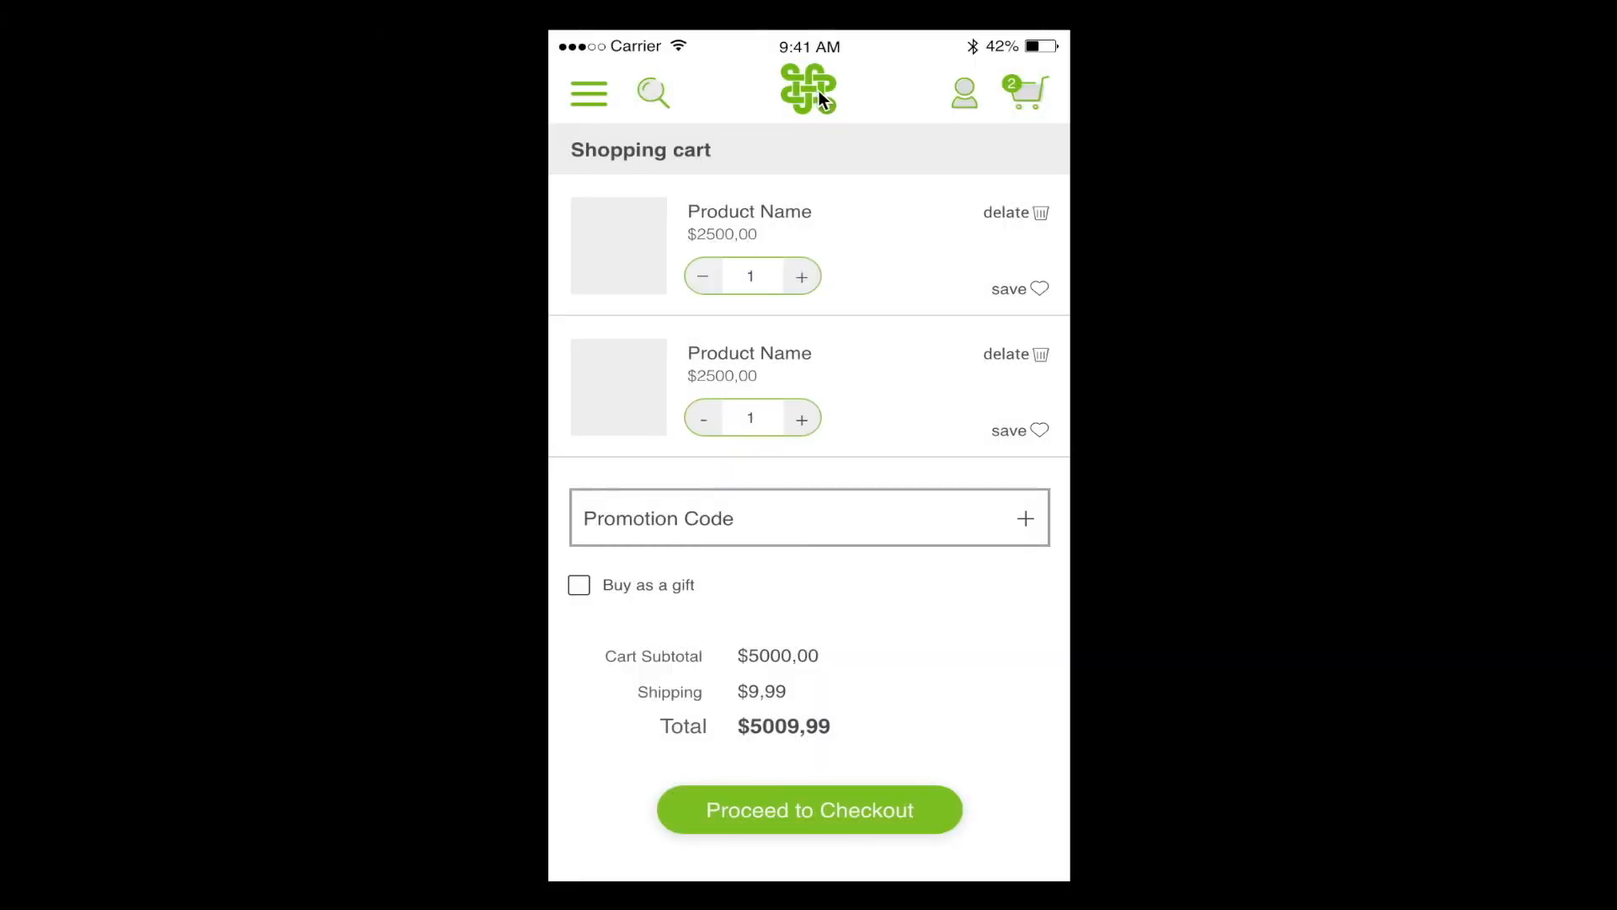
- Test the logo's link to the Sign-in Page in the prototype preview and close the preview
left_click(818, 91)
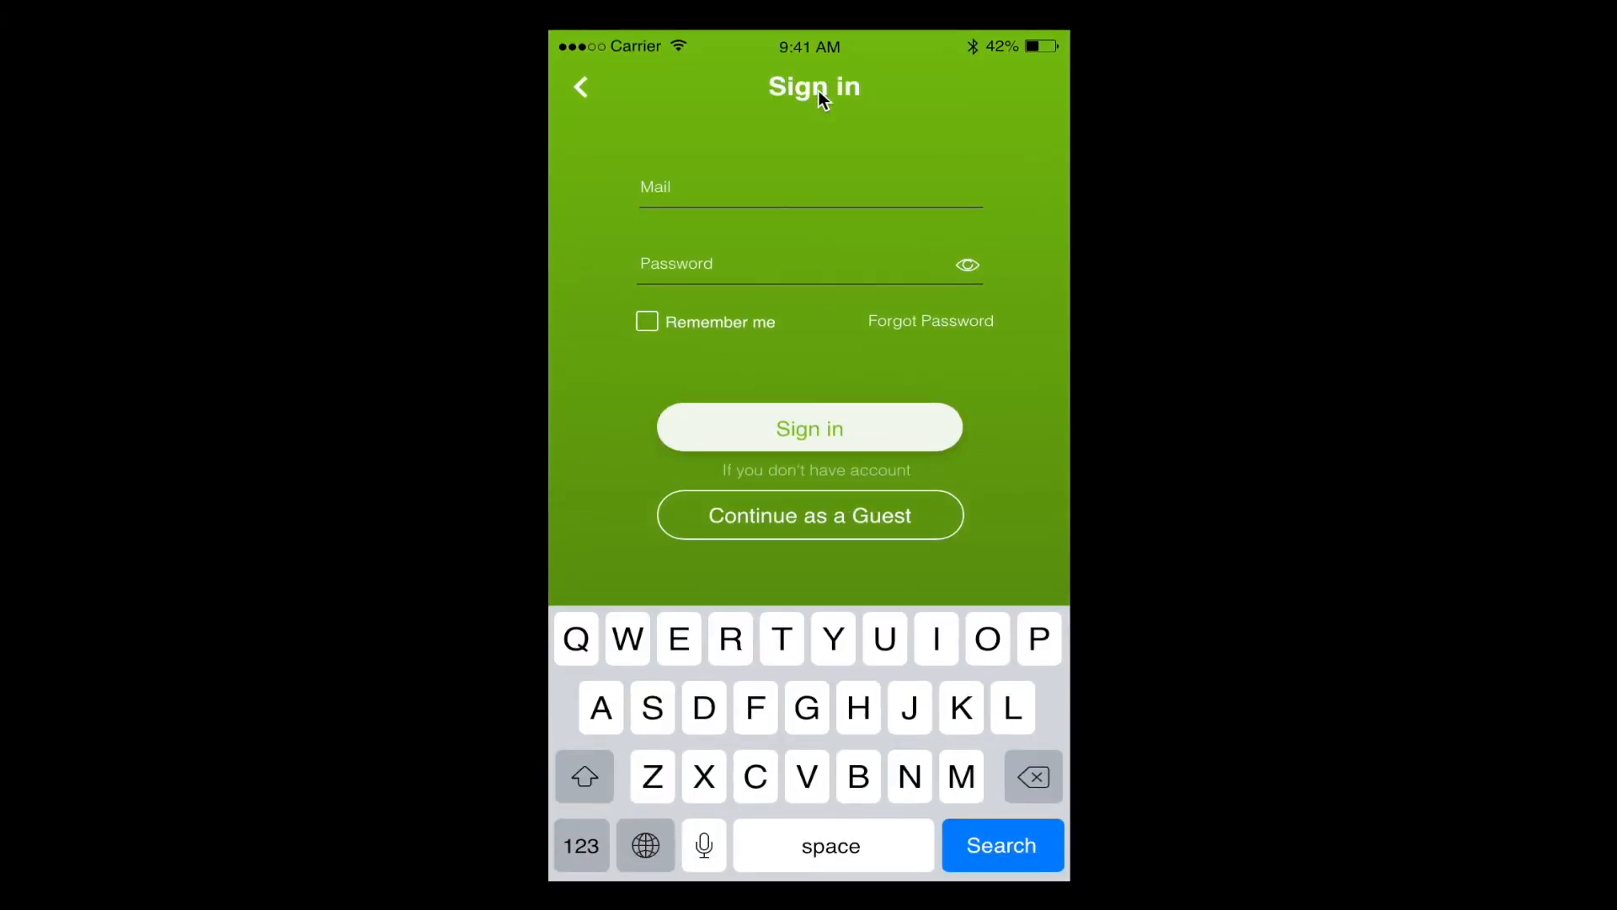
key("Escape")
left_click(275, 13)
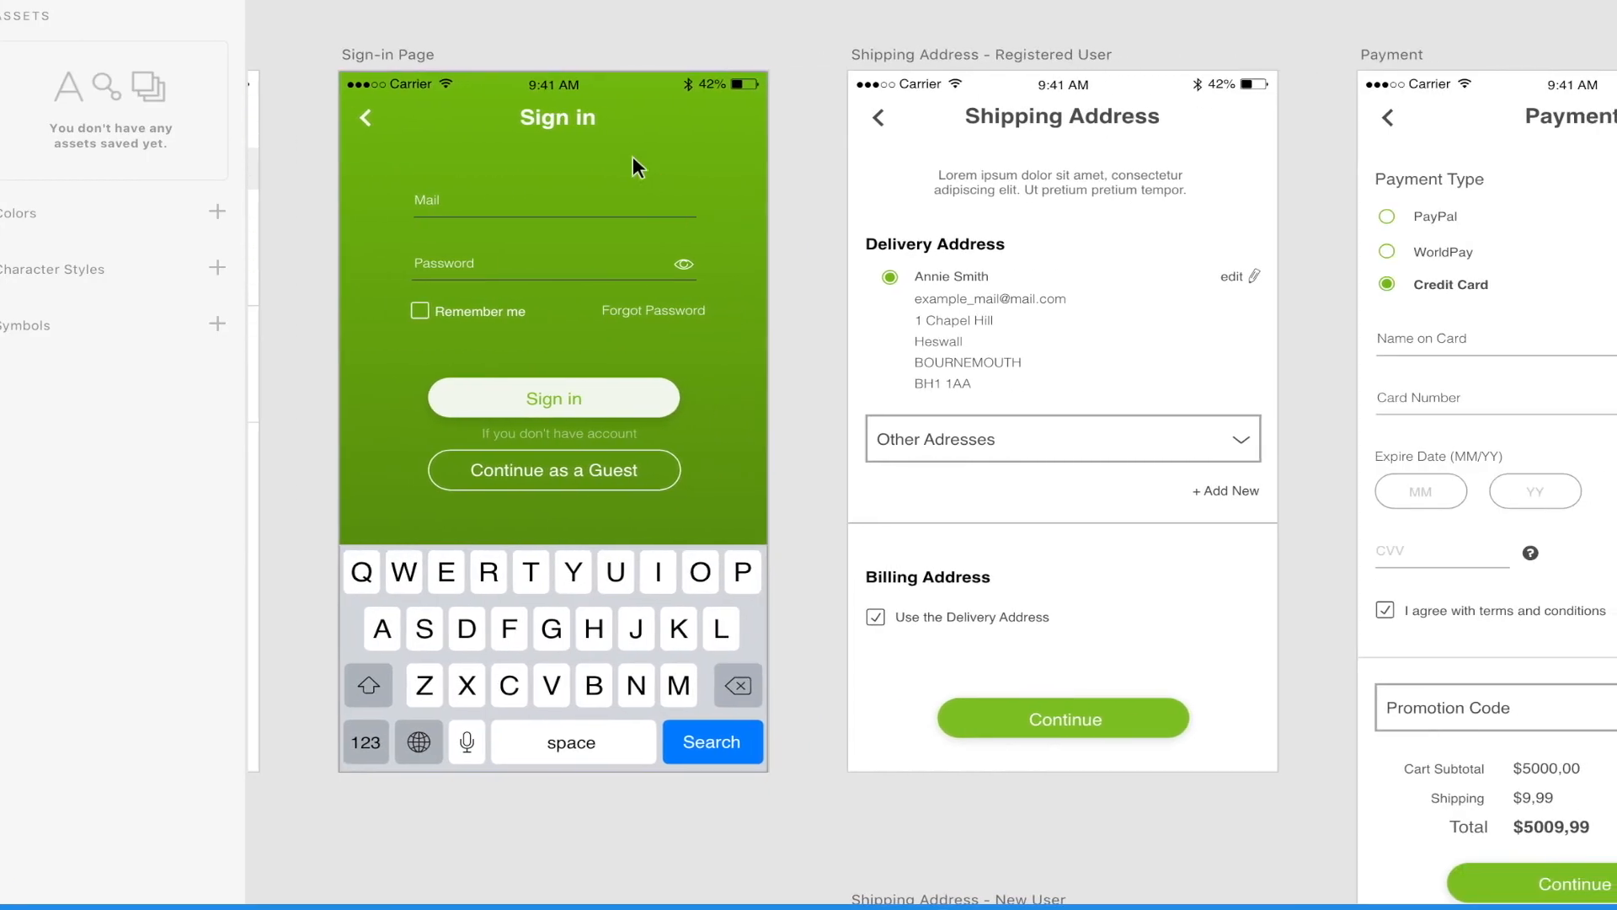
- Redirect the Sign-in Page's Sign in button link to the Payment artboard, trying Slide Up and another transition type
scroll(731, 477, "right", 5)
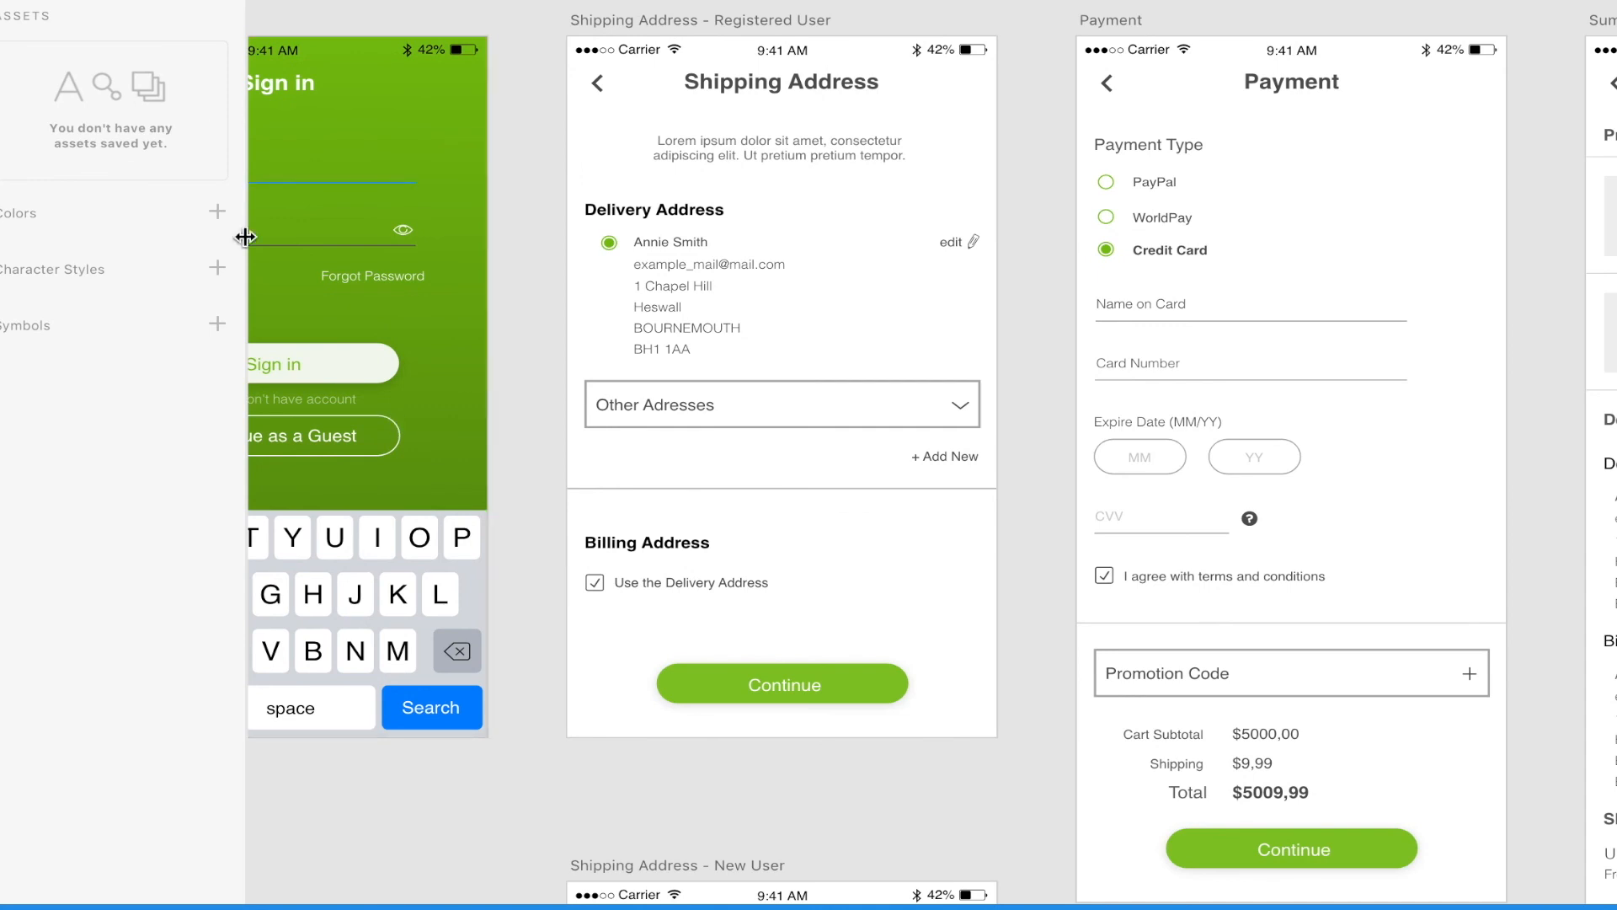
left_click(380, 383)
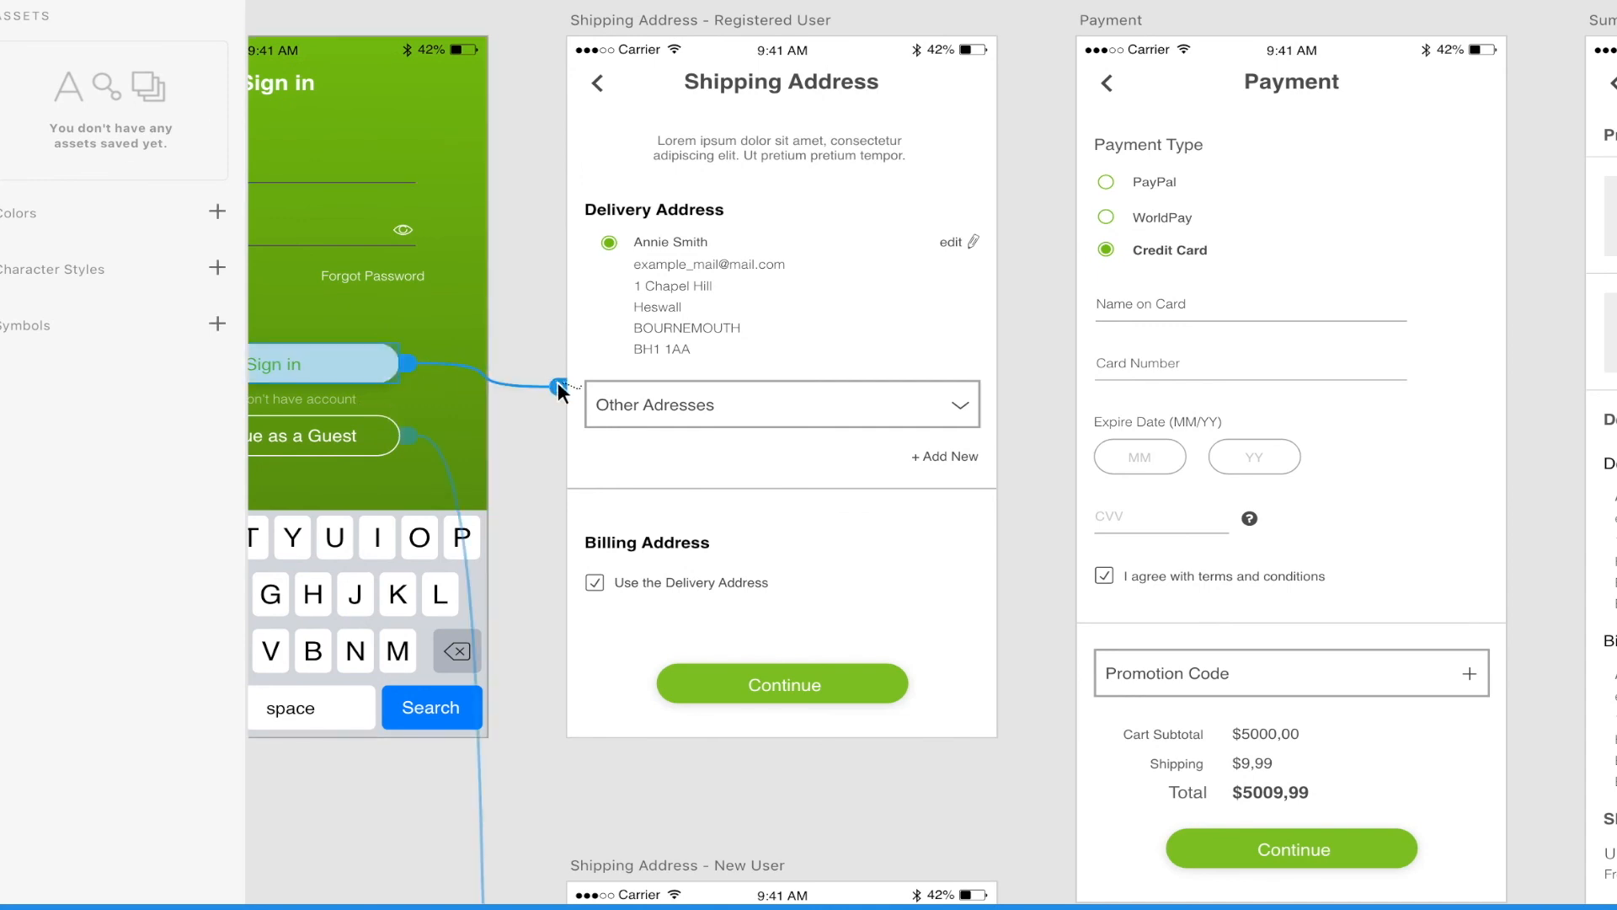
left_click_drag(558, 387, 1199, 272)
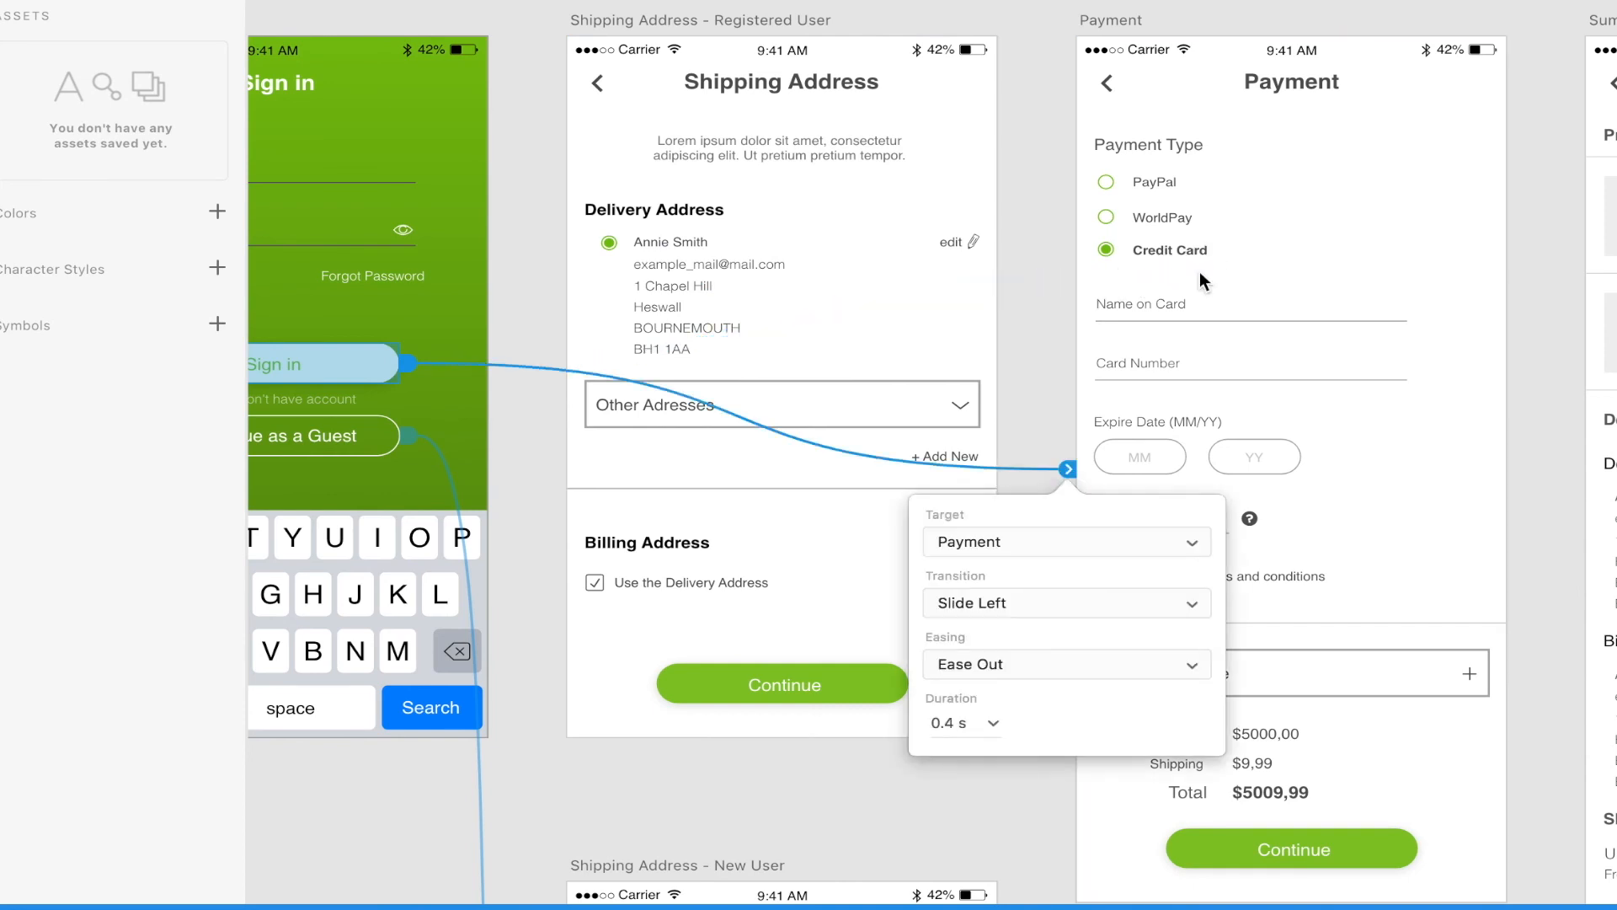
left_click(1063, 600)
left_click(1046, 651)
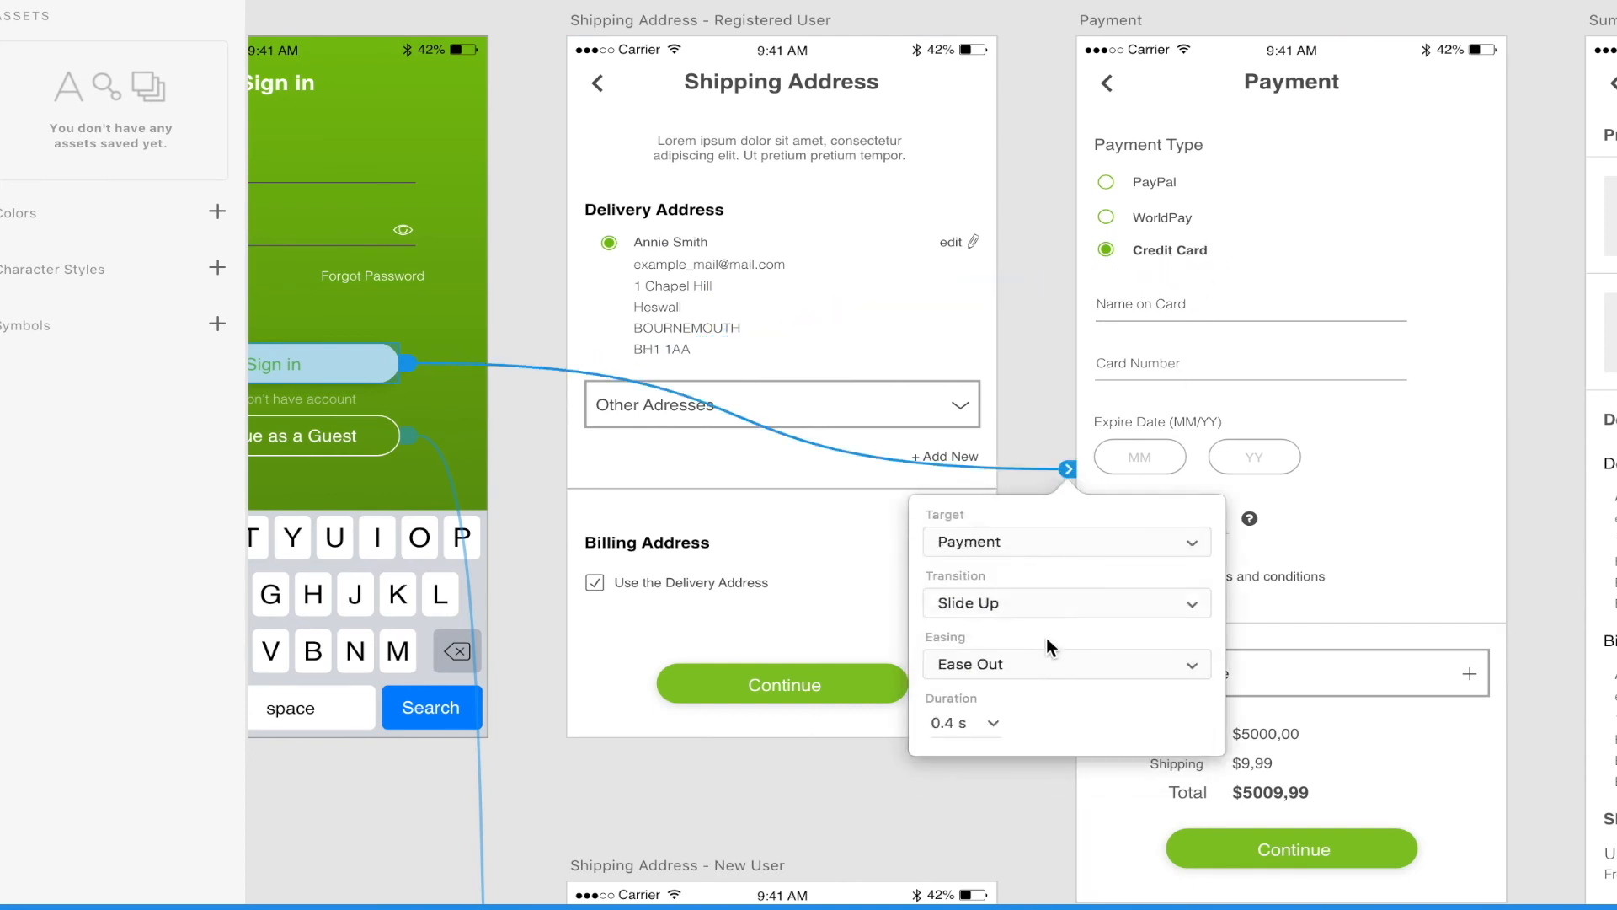
left_click(1053, 595)
left_click(1036, 715)
left_click(1024, 340)
- Preview the prototype from Proceed to Checkout through Sign in to the Payment page, and close the preview
key("super+Return")
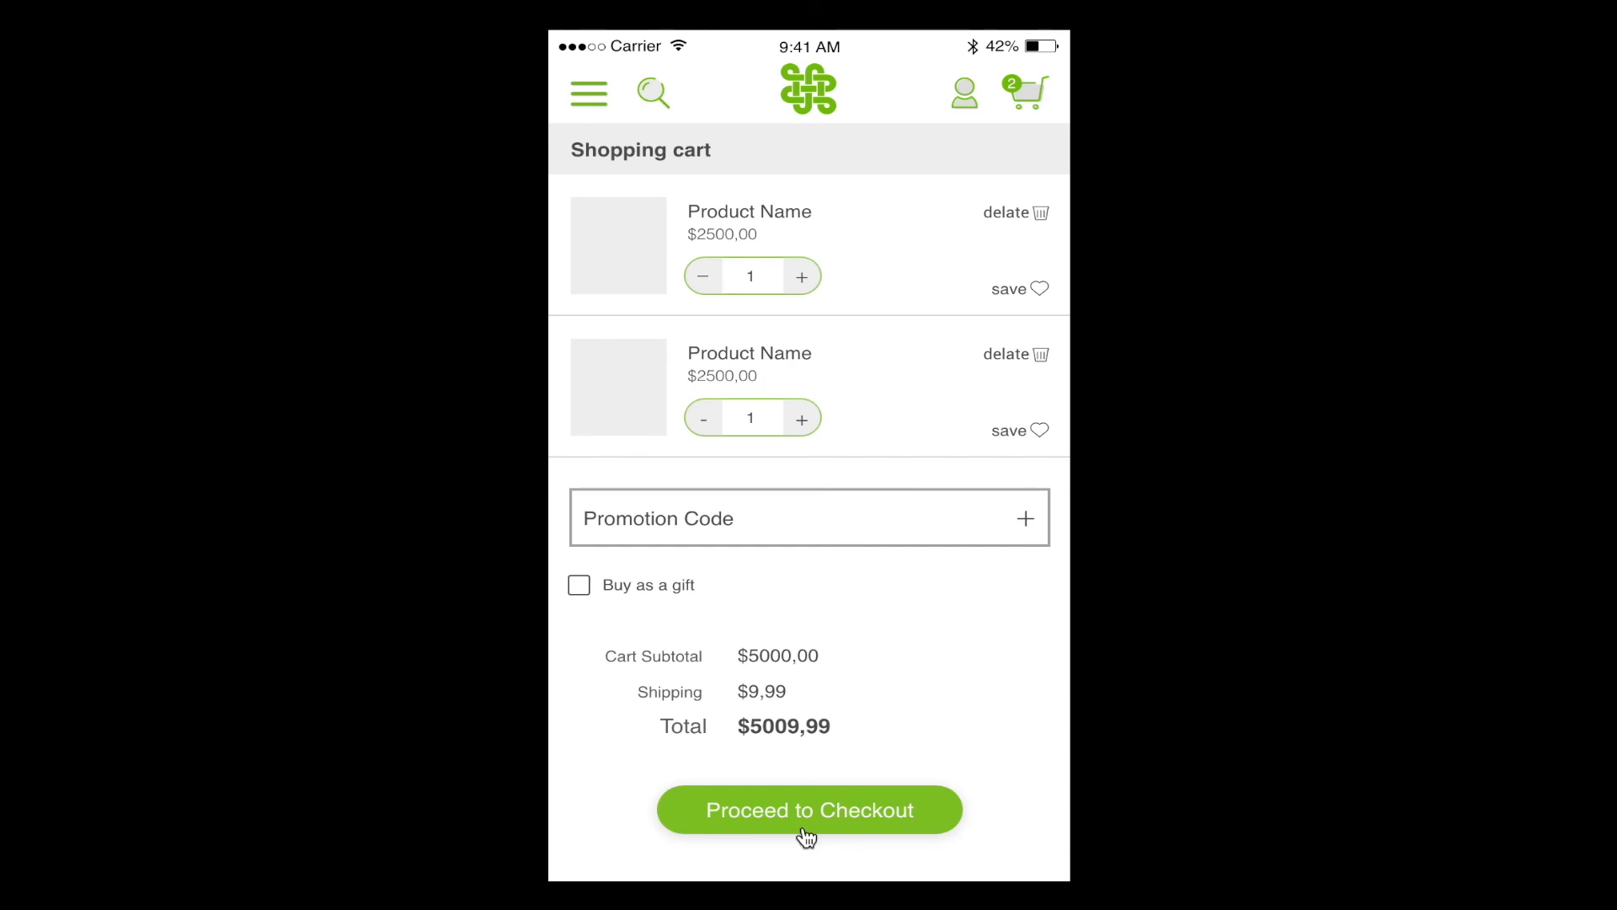
left_click(806, 834)
left_click(882, 421)
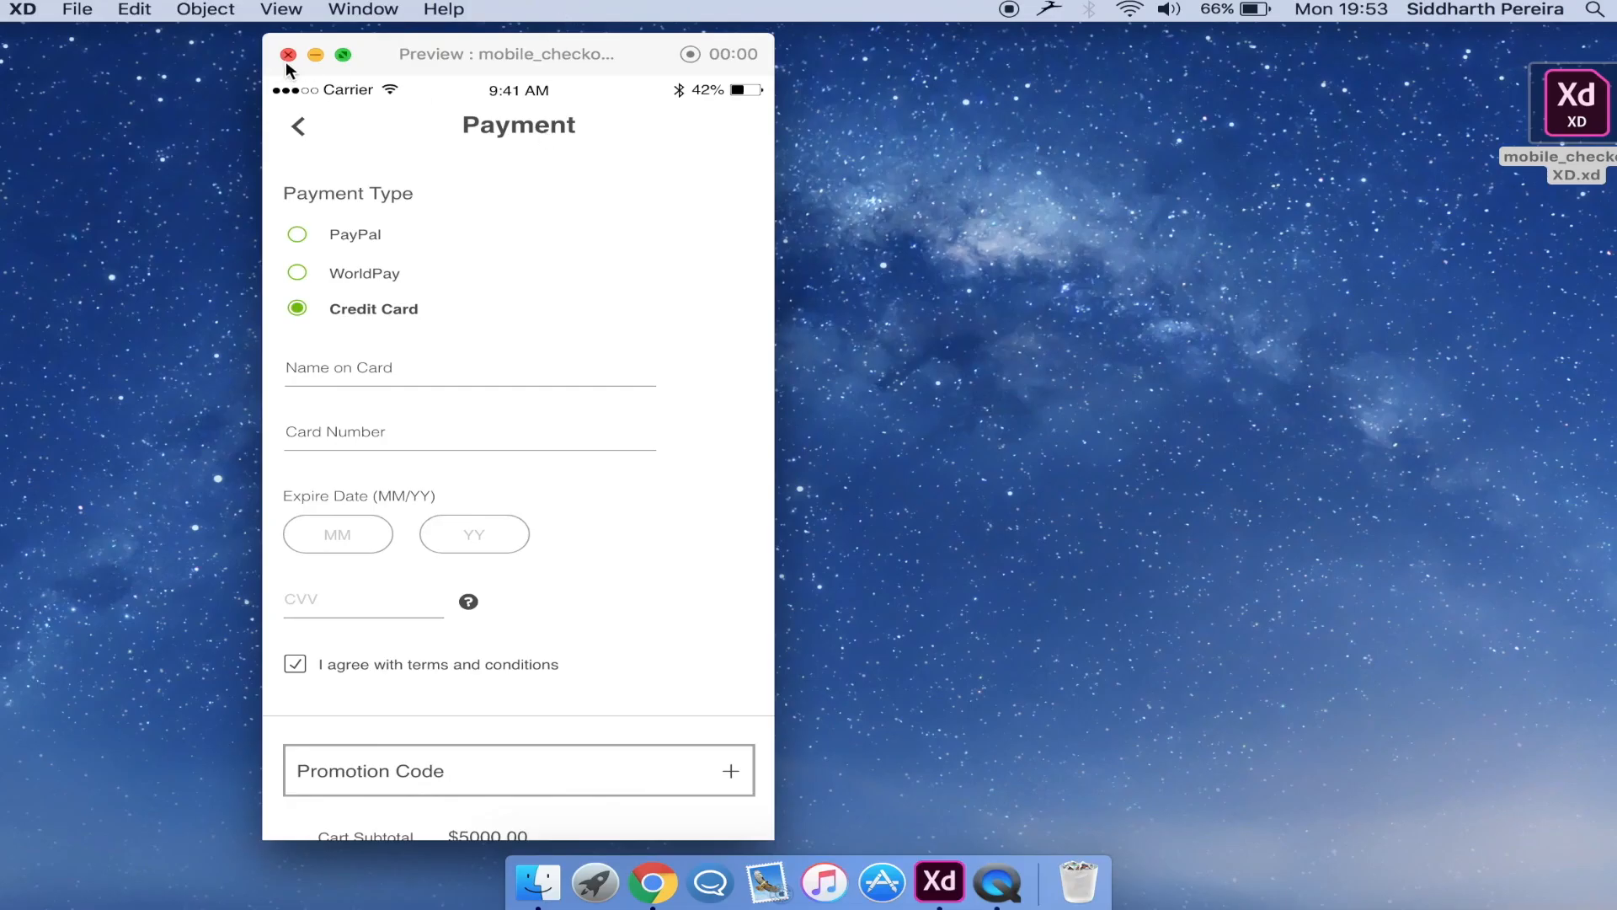
left_click(289, 54)
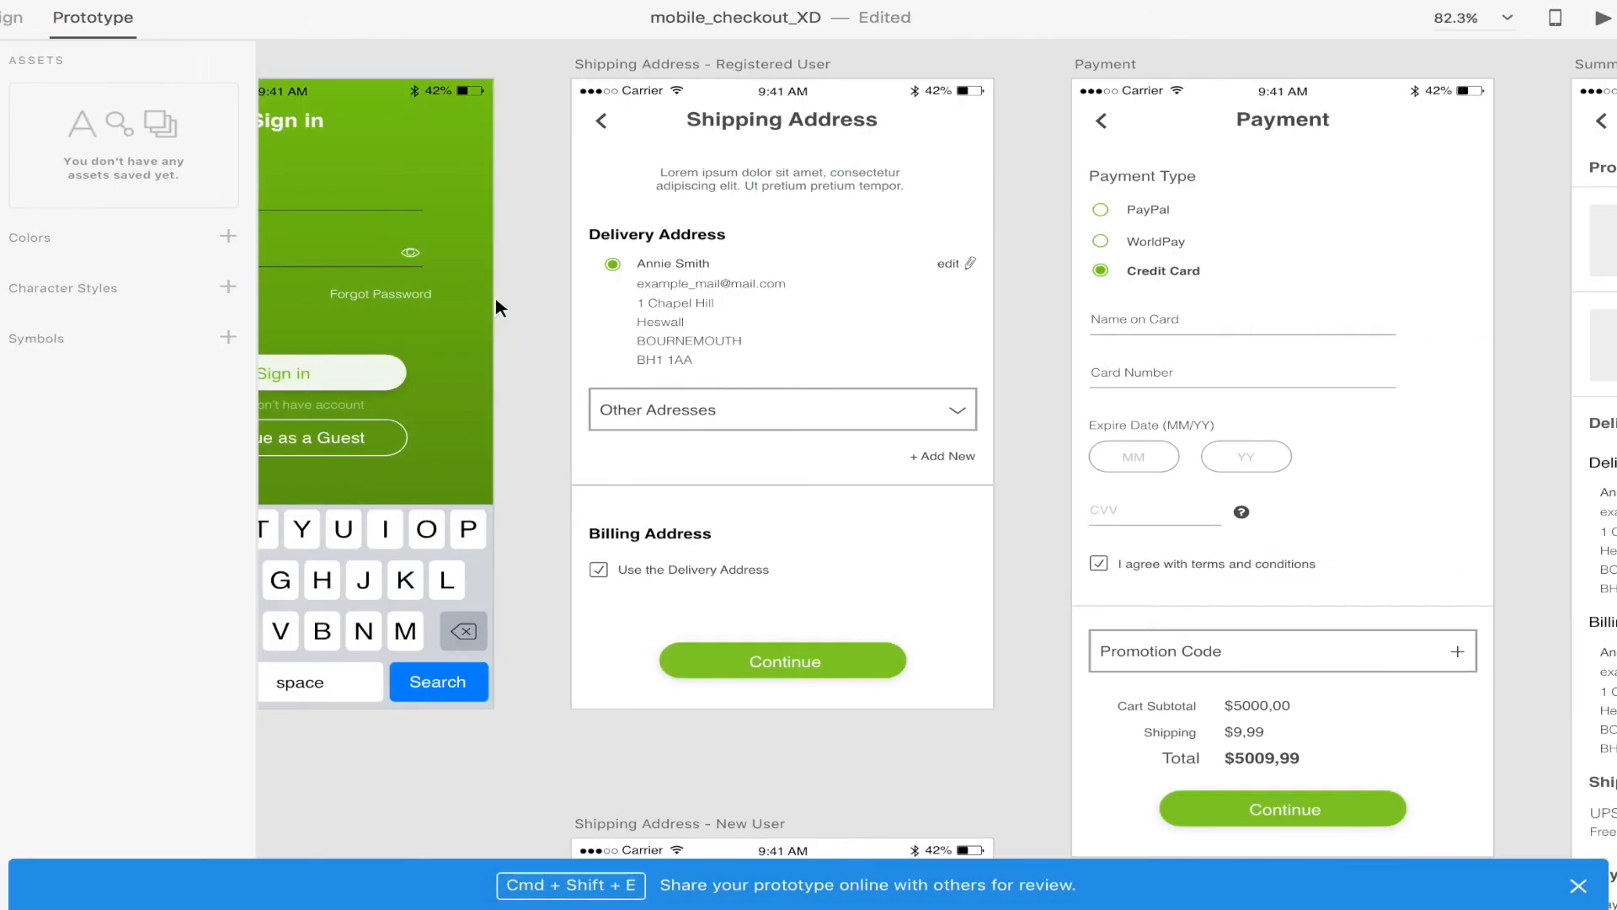
- Examine the overall layout of the mobile checkout artboards, from Shopping Cart to the Thank-you Page, in Prototype mode
scroll(497, 308, "down", 5)
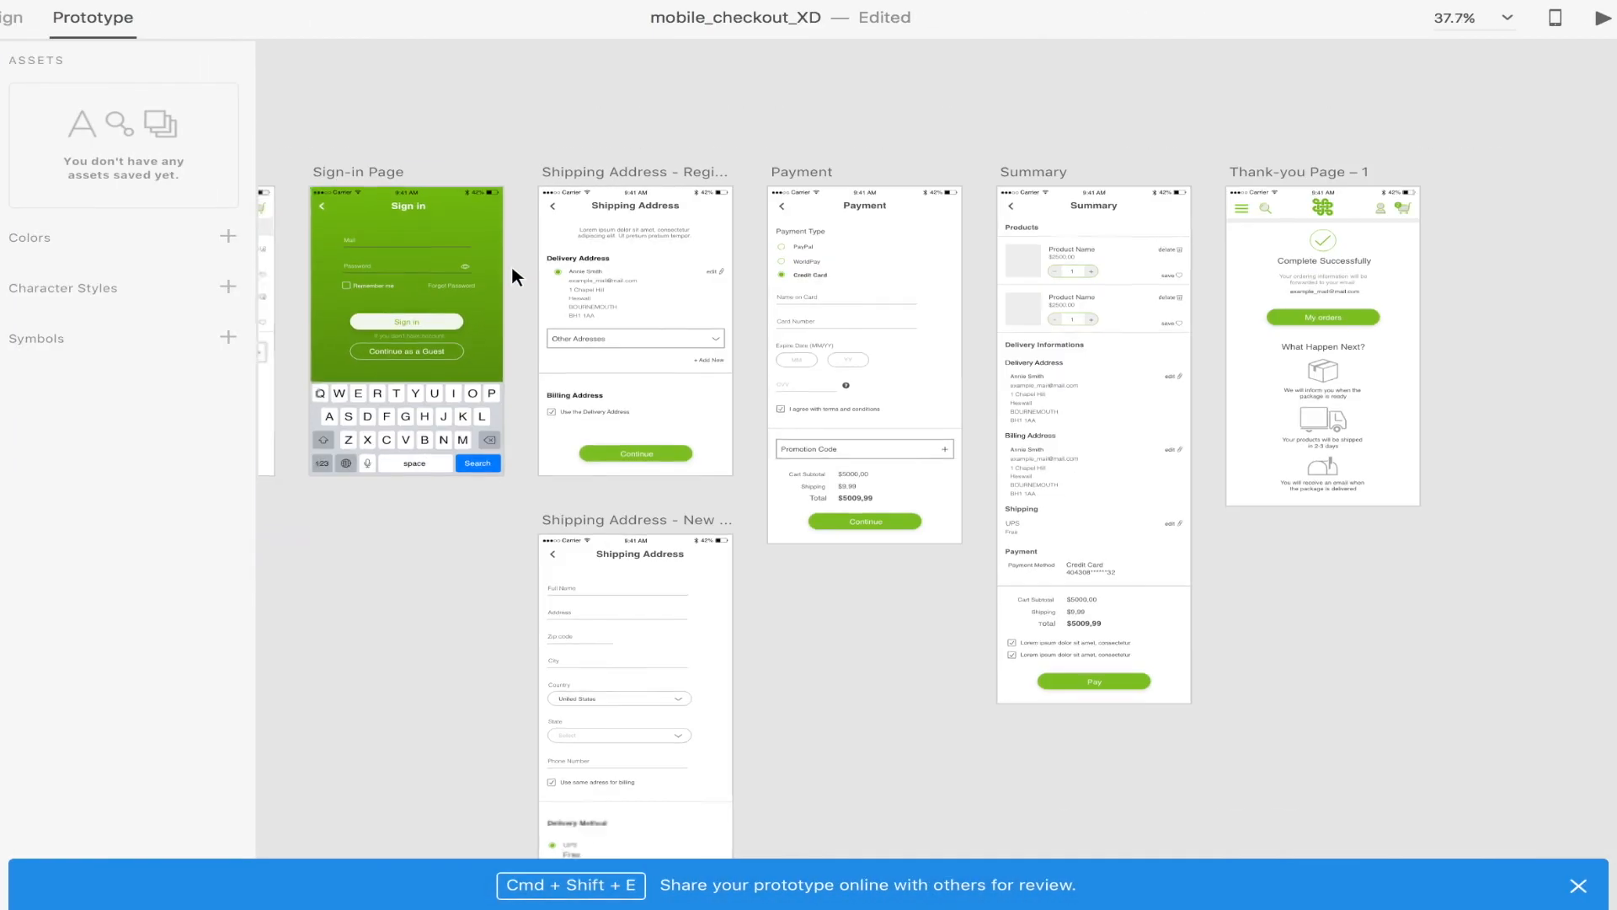
scroll(512, 269, "down", 3)
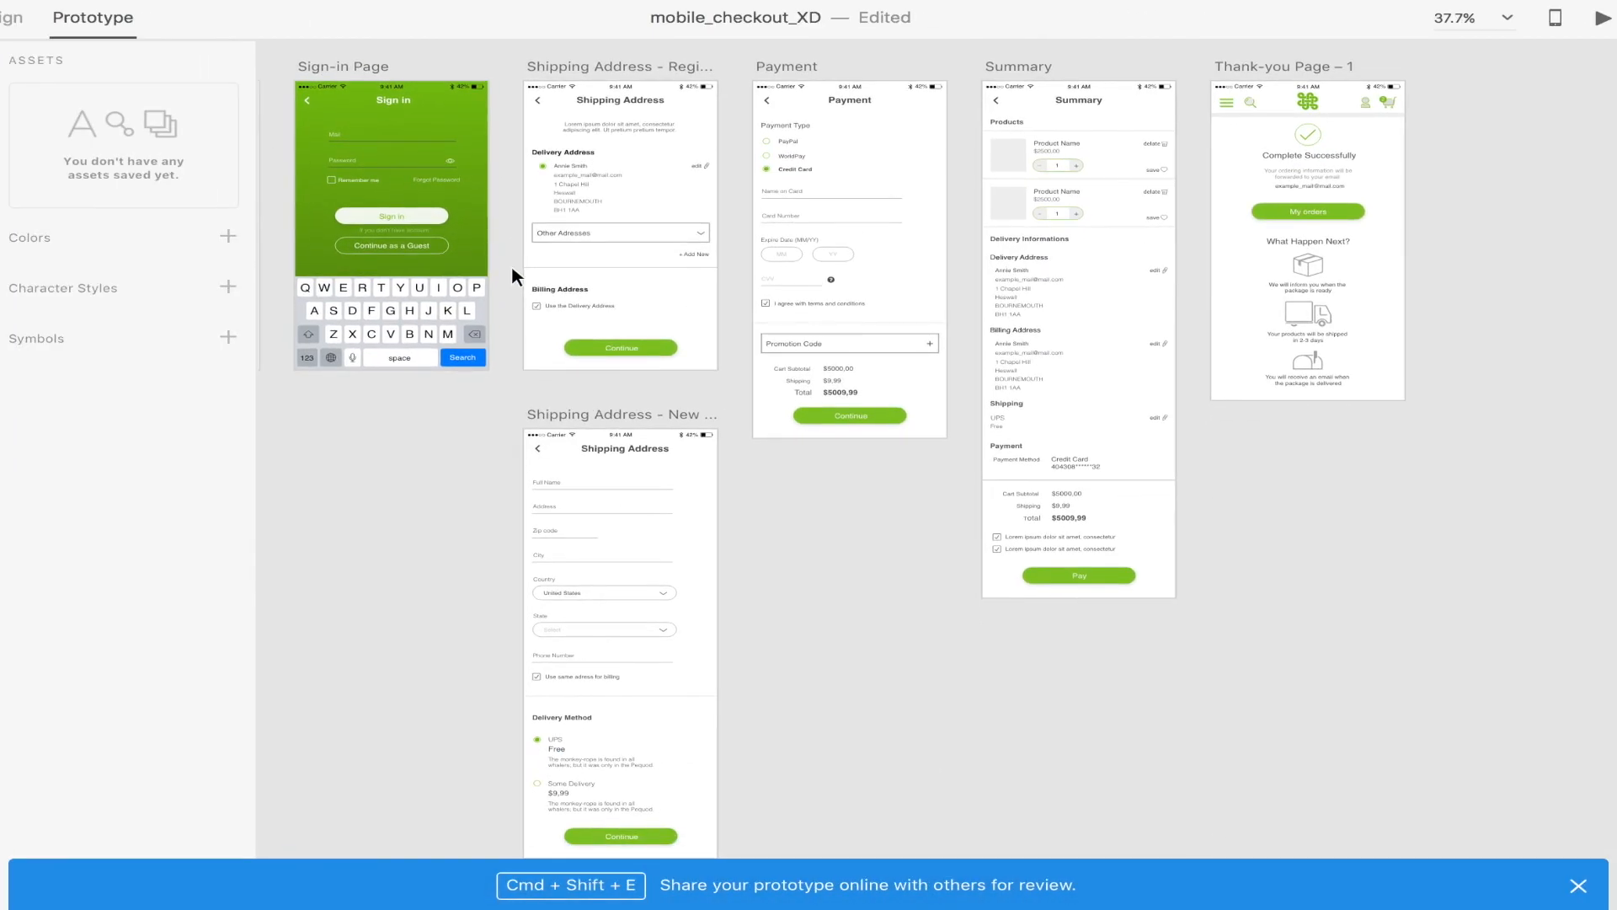
scroll(512, 268, "down", 3)
scroll(512, 268, "left", 3)
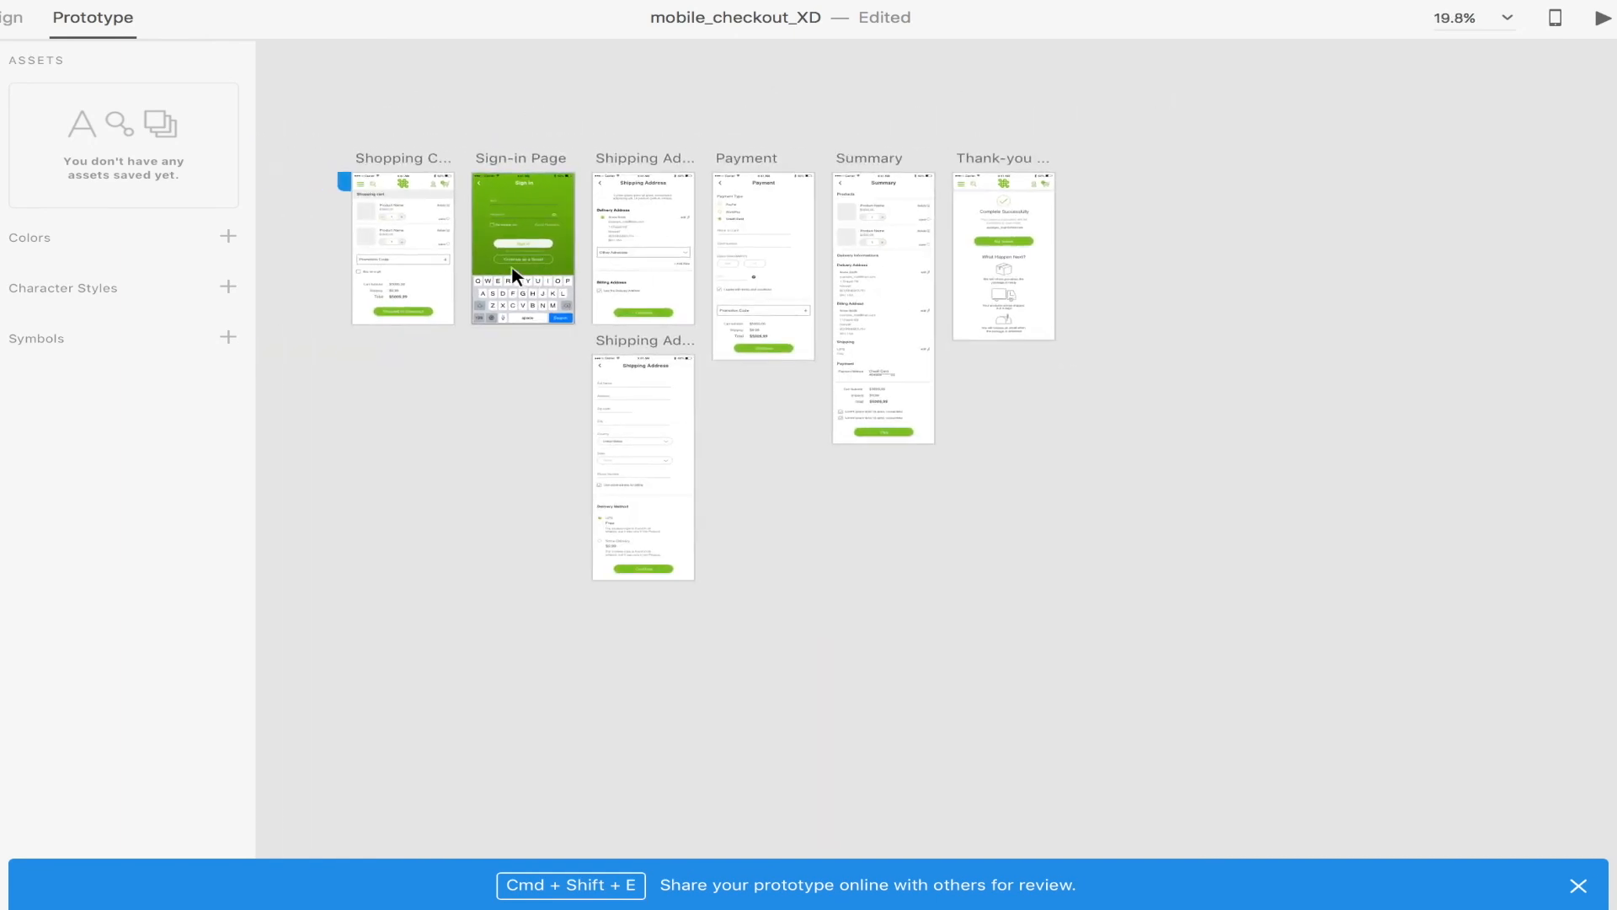
scroll(508, 266, "up", 2)
scroll(502, 270, "up", 4)
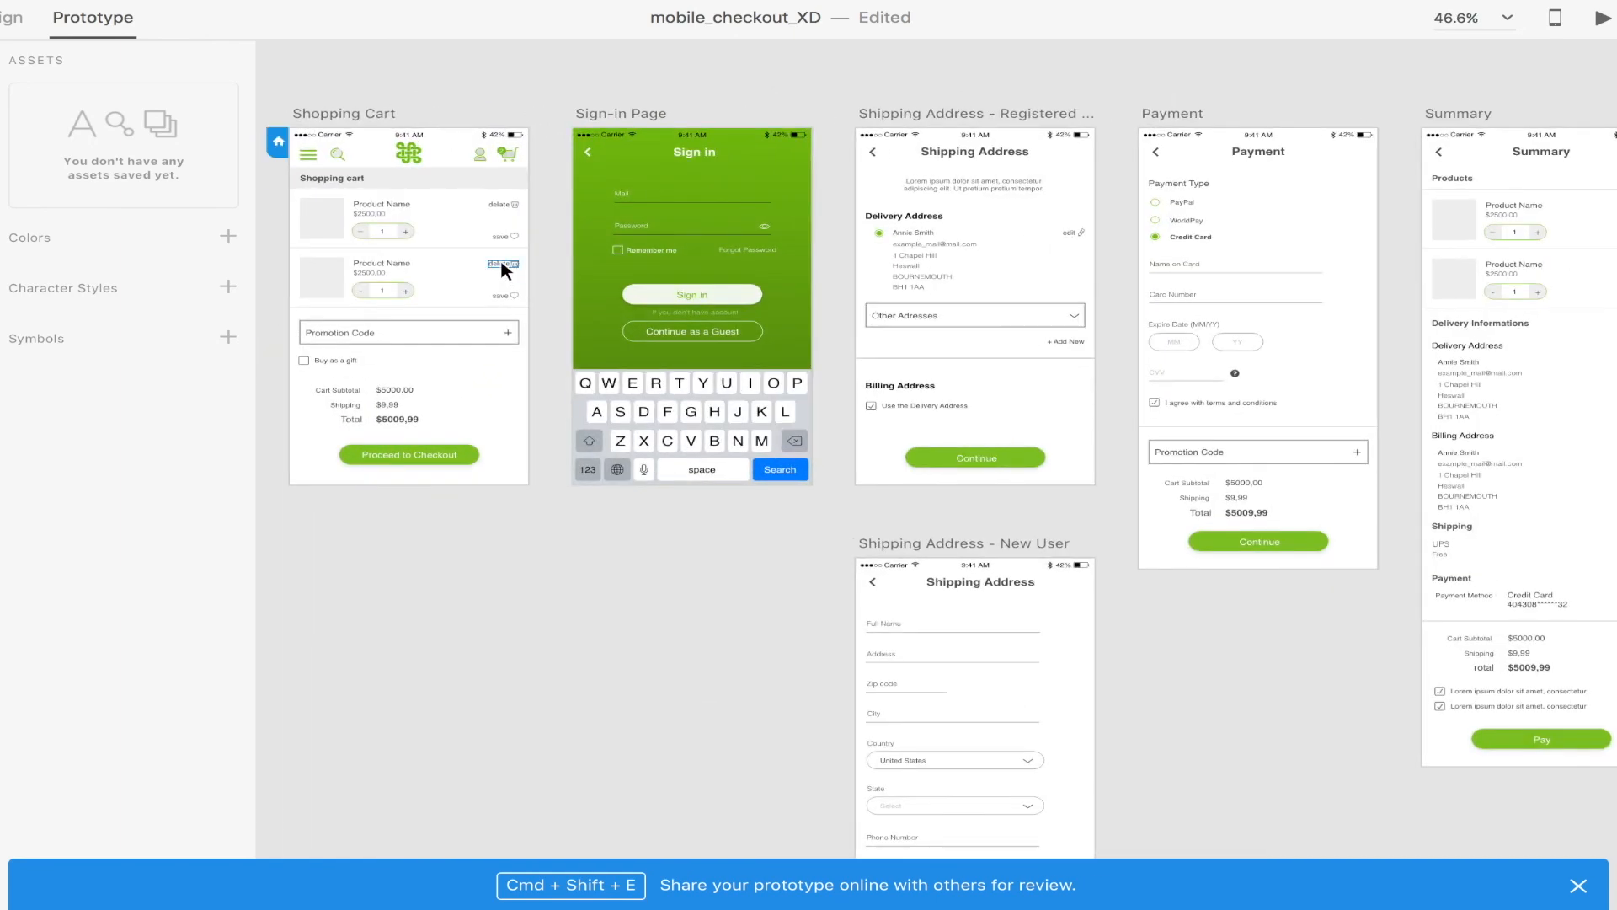
scroll(503, 269, "down", 2)
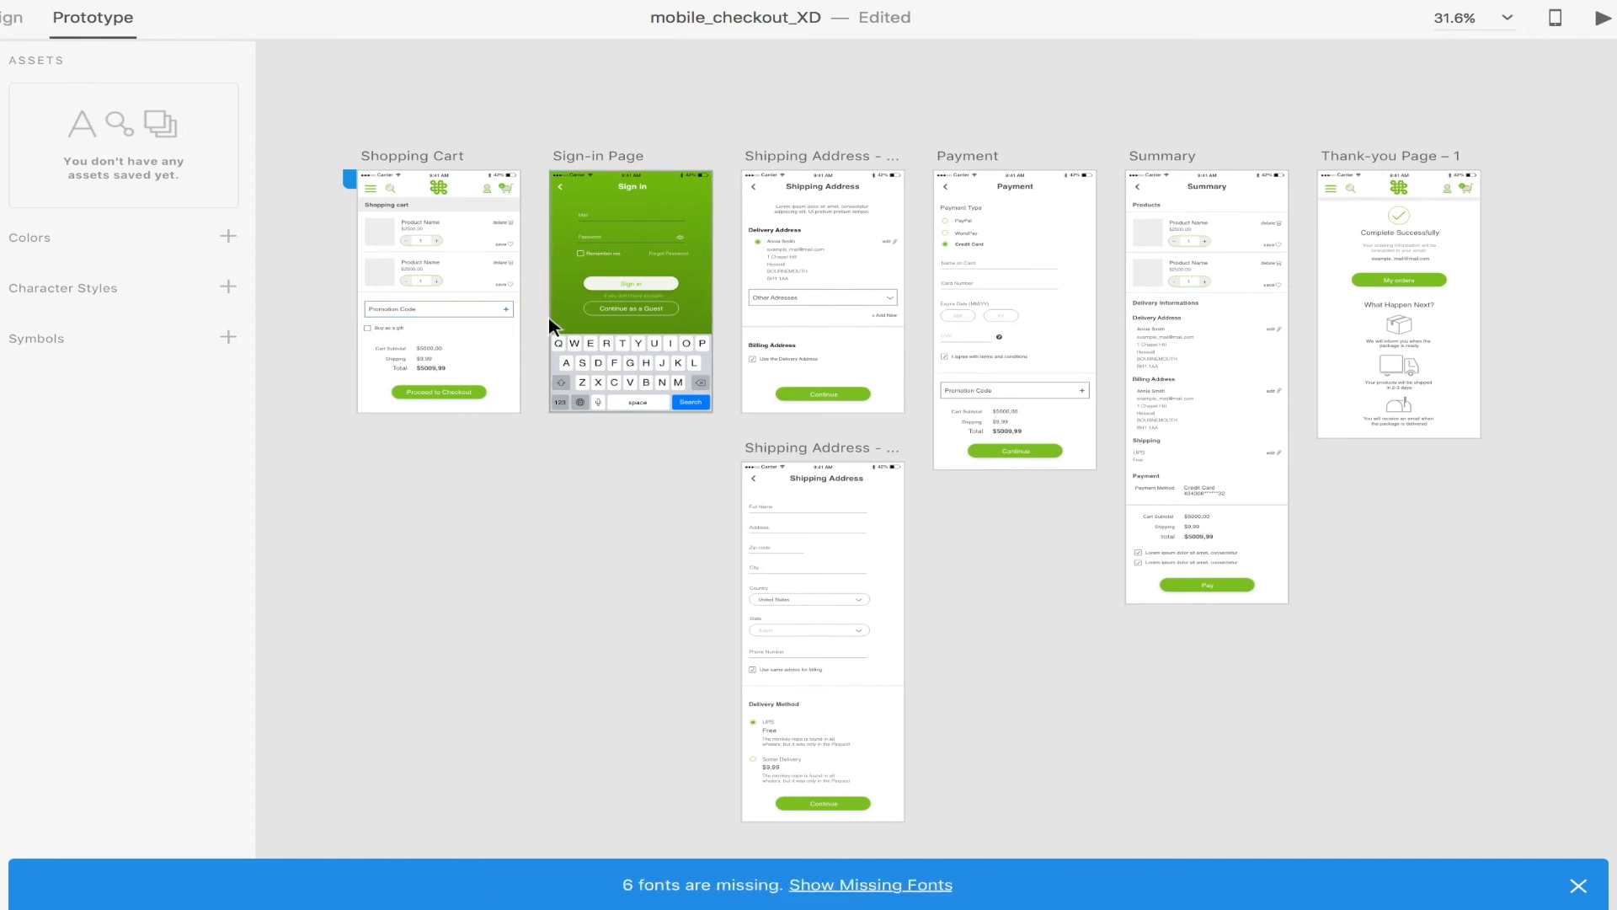
scroll(549, 323, "down", 2)
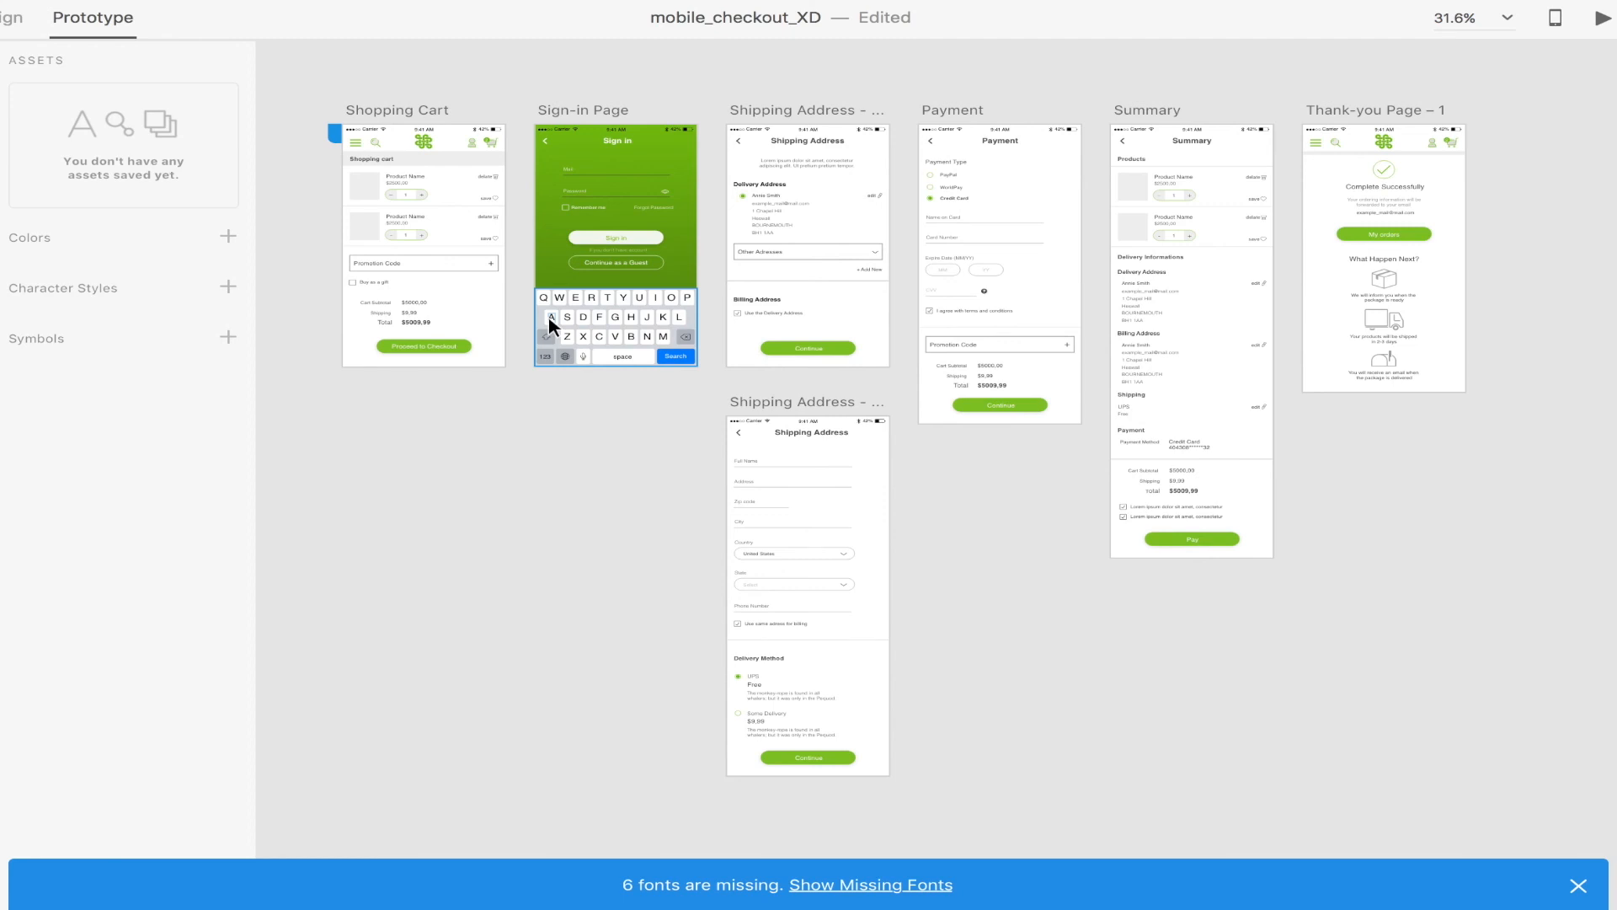
scroll(548, 315, "down", 5)
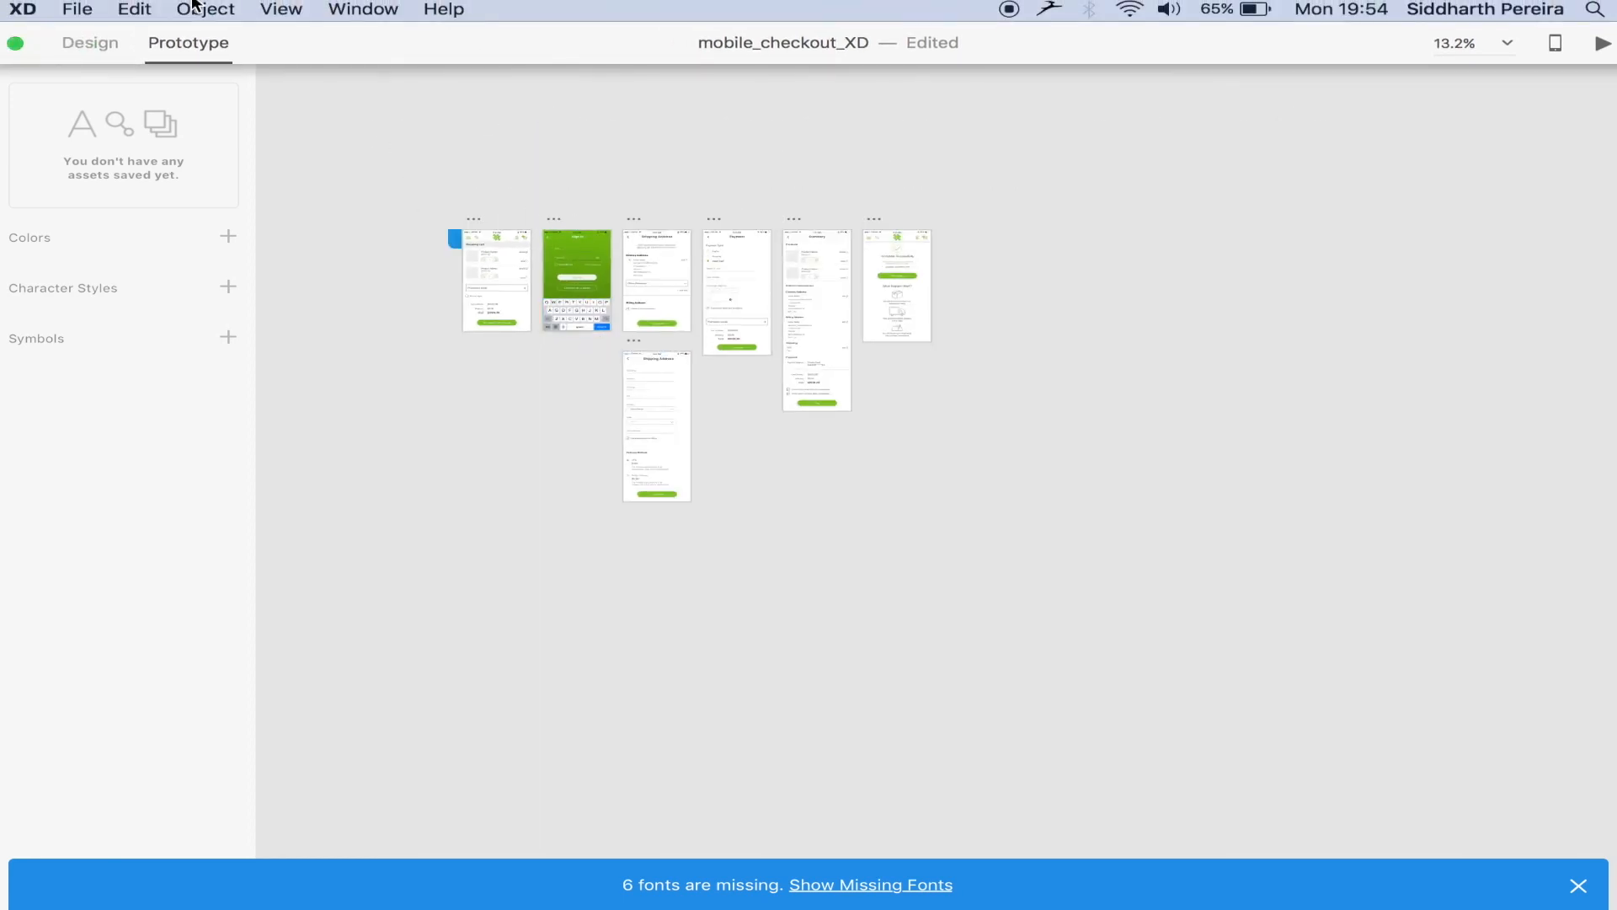
mouse_move(1, 5)
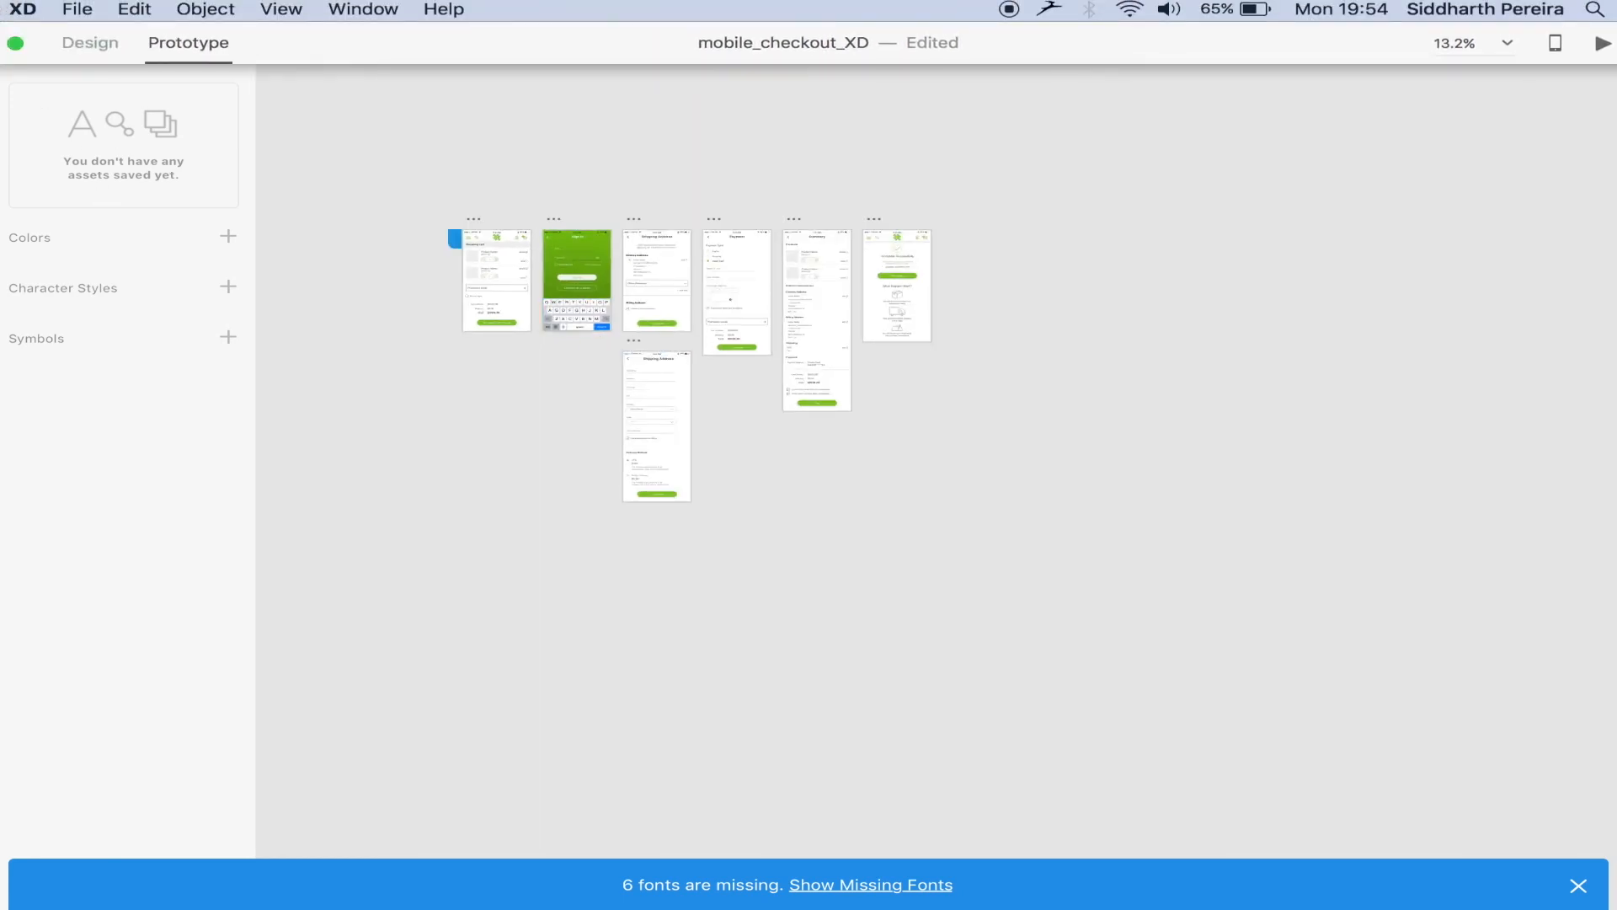